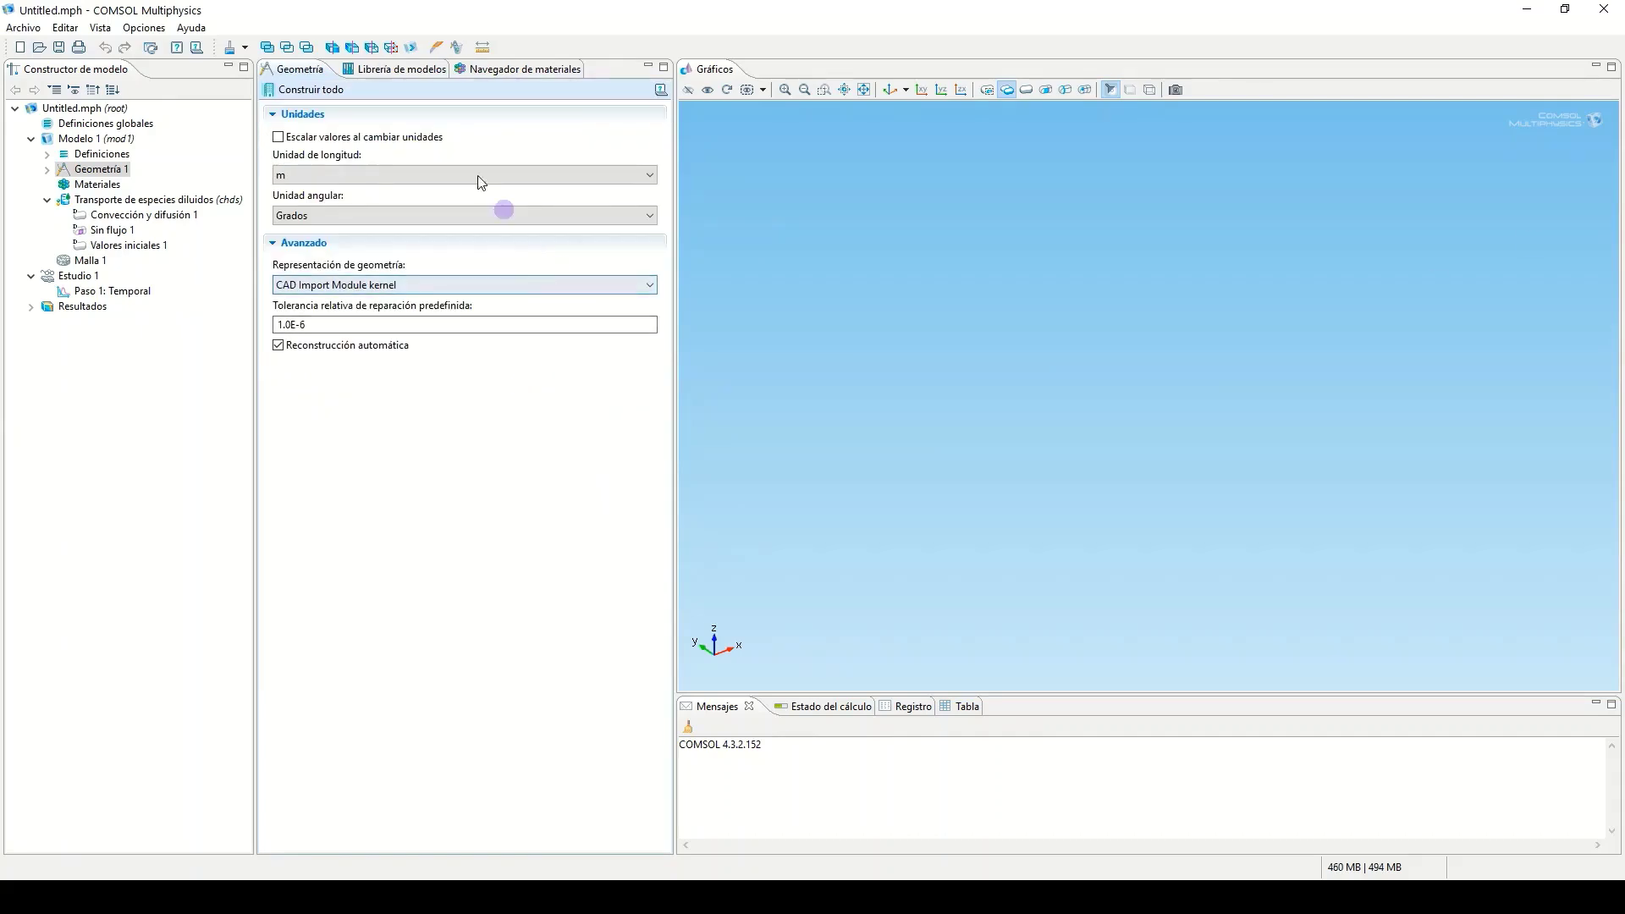
- Set the geometry's length unit to cm and add a cylinder primitive
{"action": "left_click", "coordinate": [381, 174]}
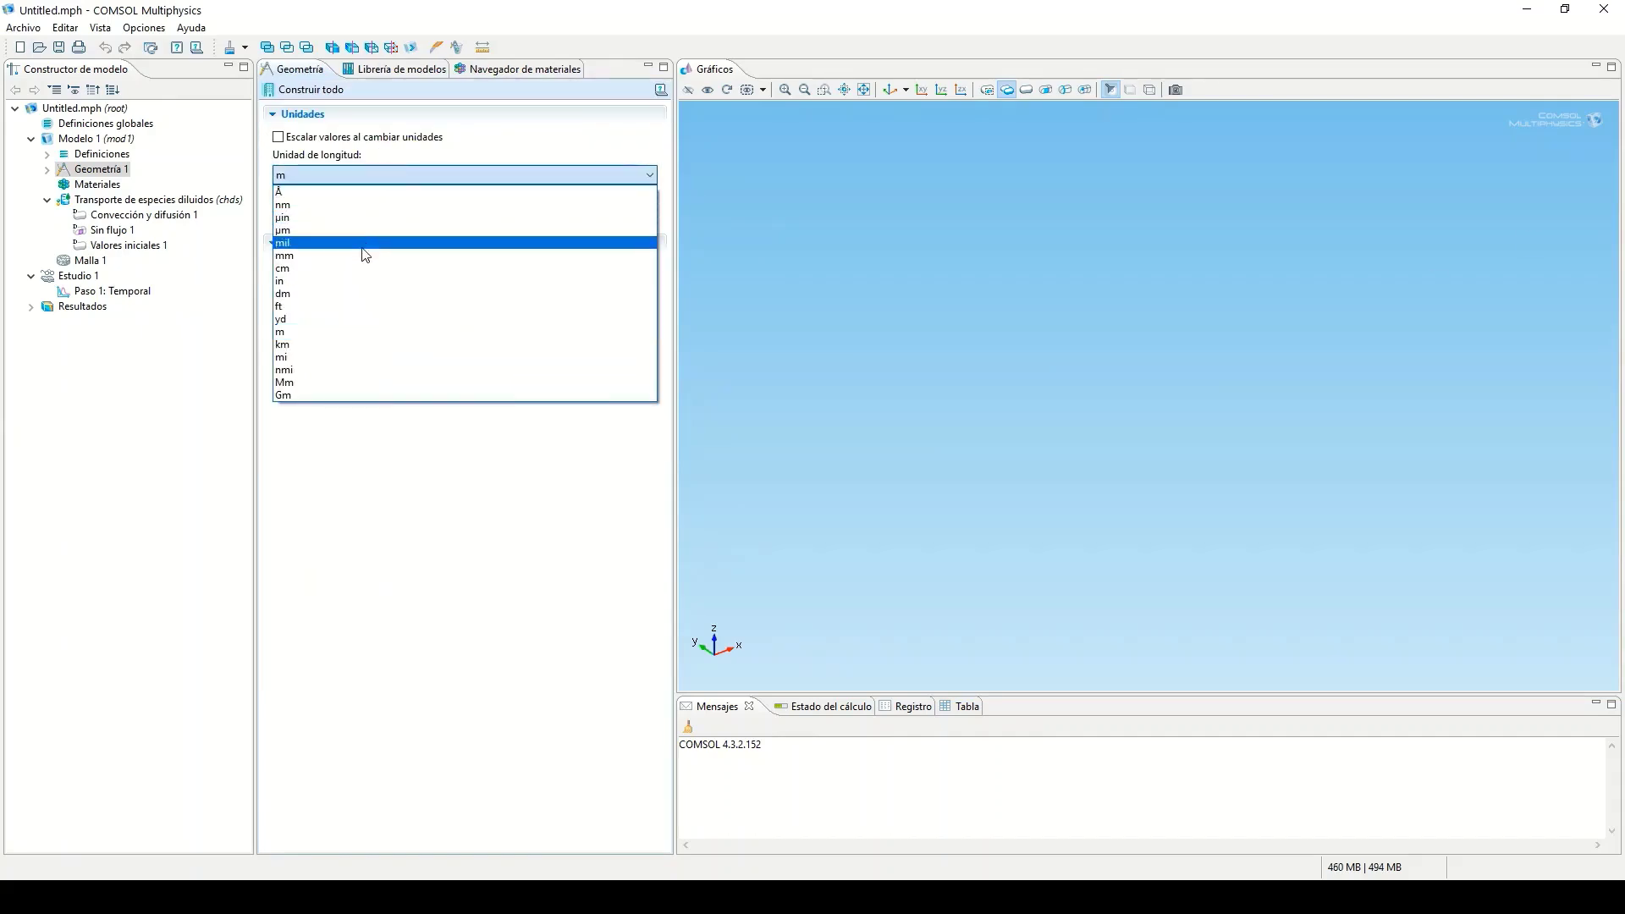
{"action": "left_click", "coordinate": [314, 270]}
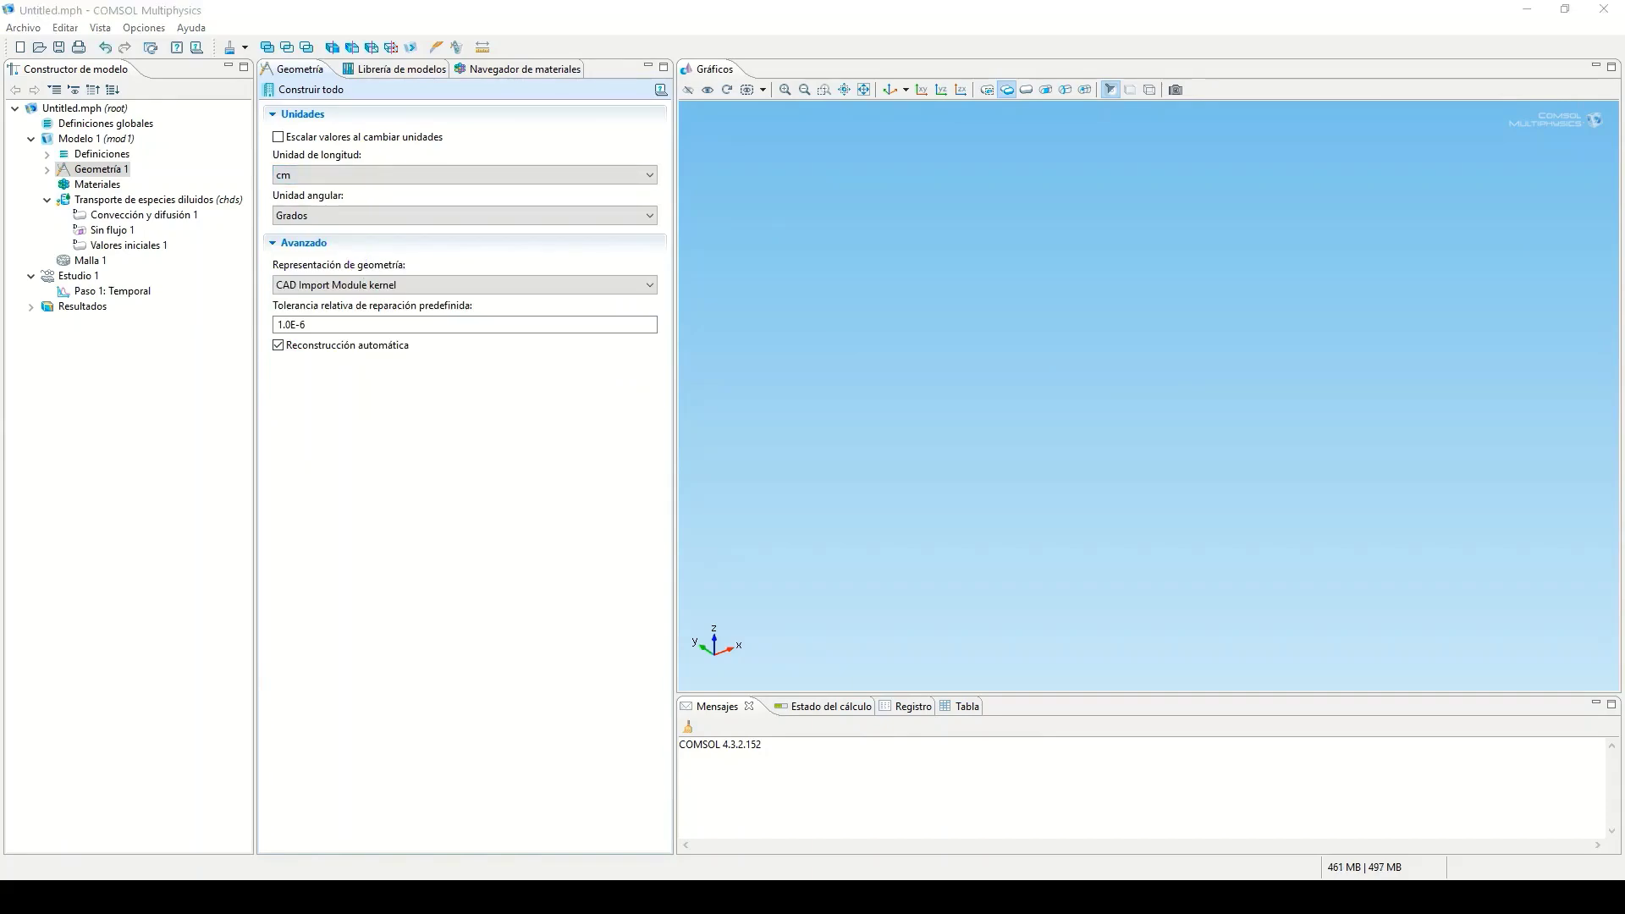
{"action": "right_click", "coordinate": [94, 170]}
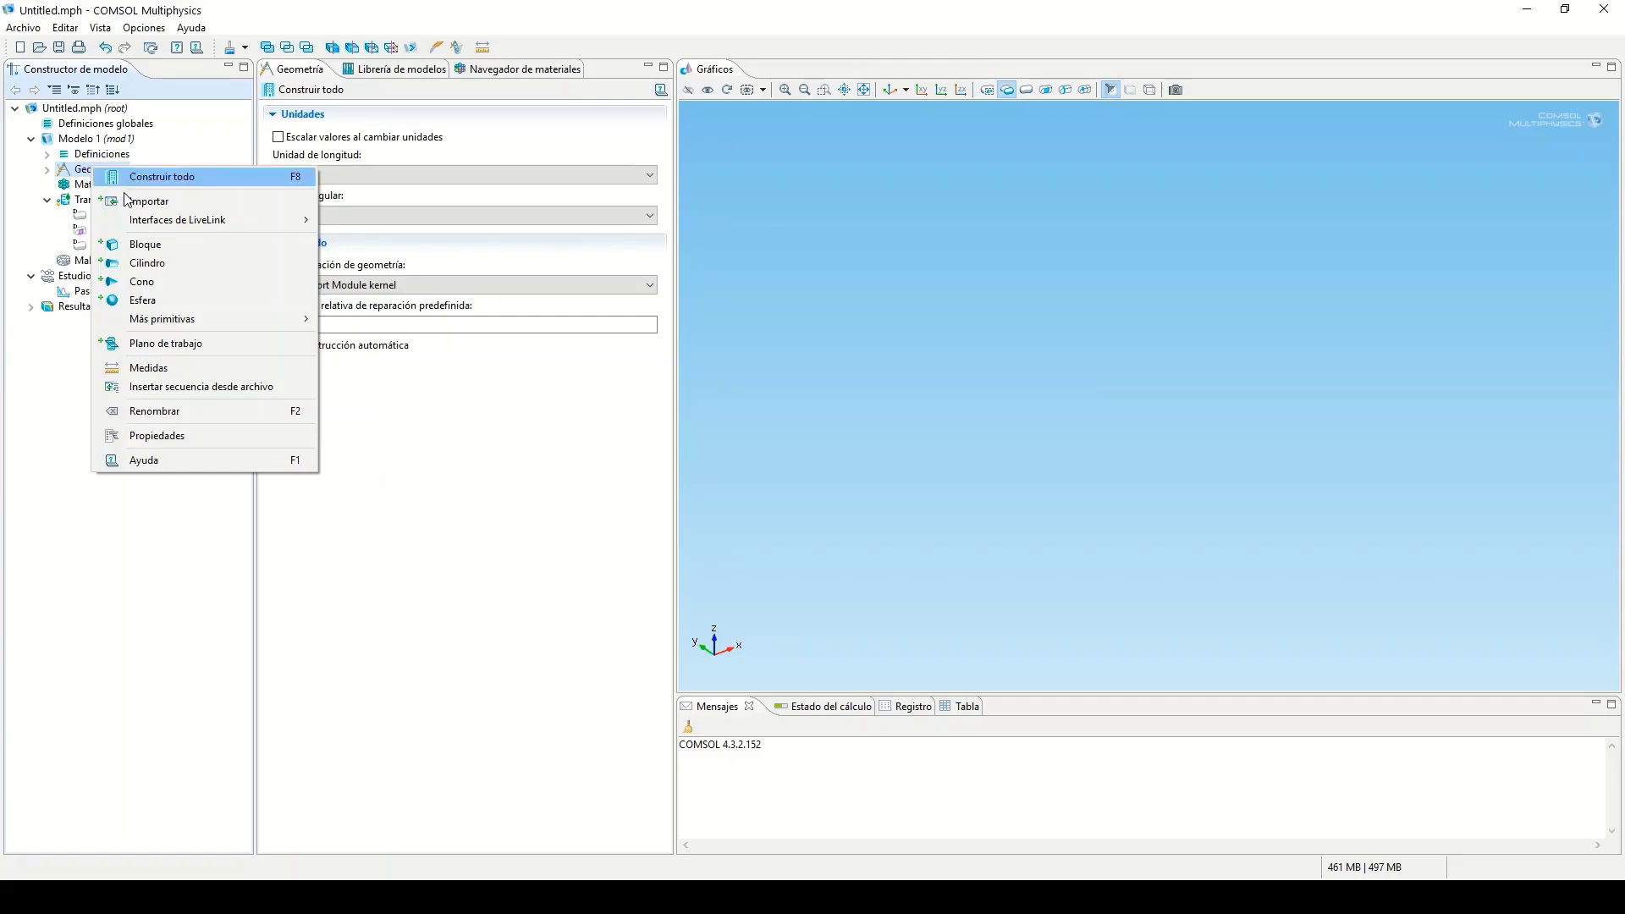
{"action": "left_click", "coordinate": [176, 262]}
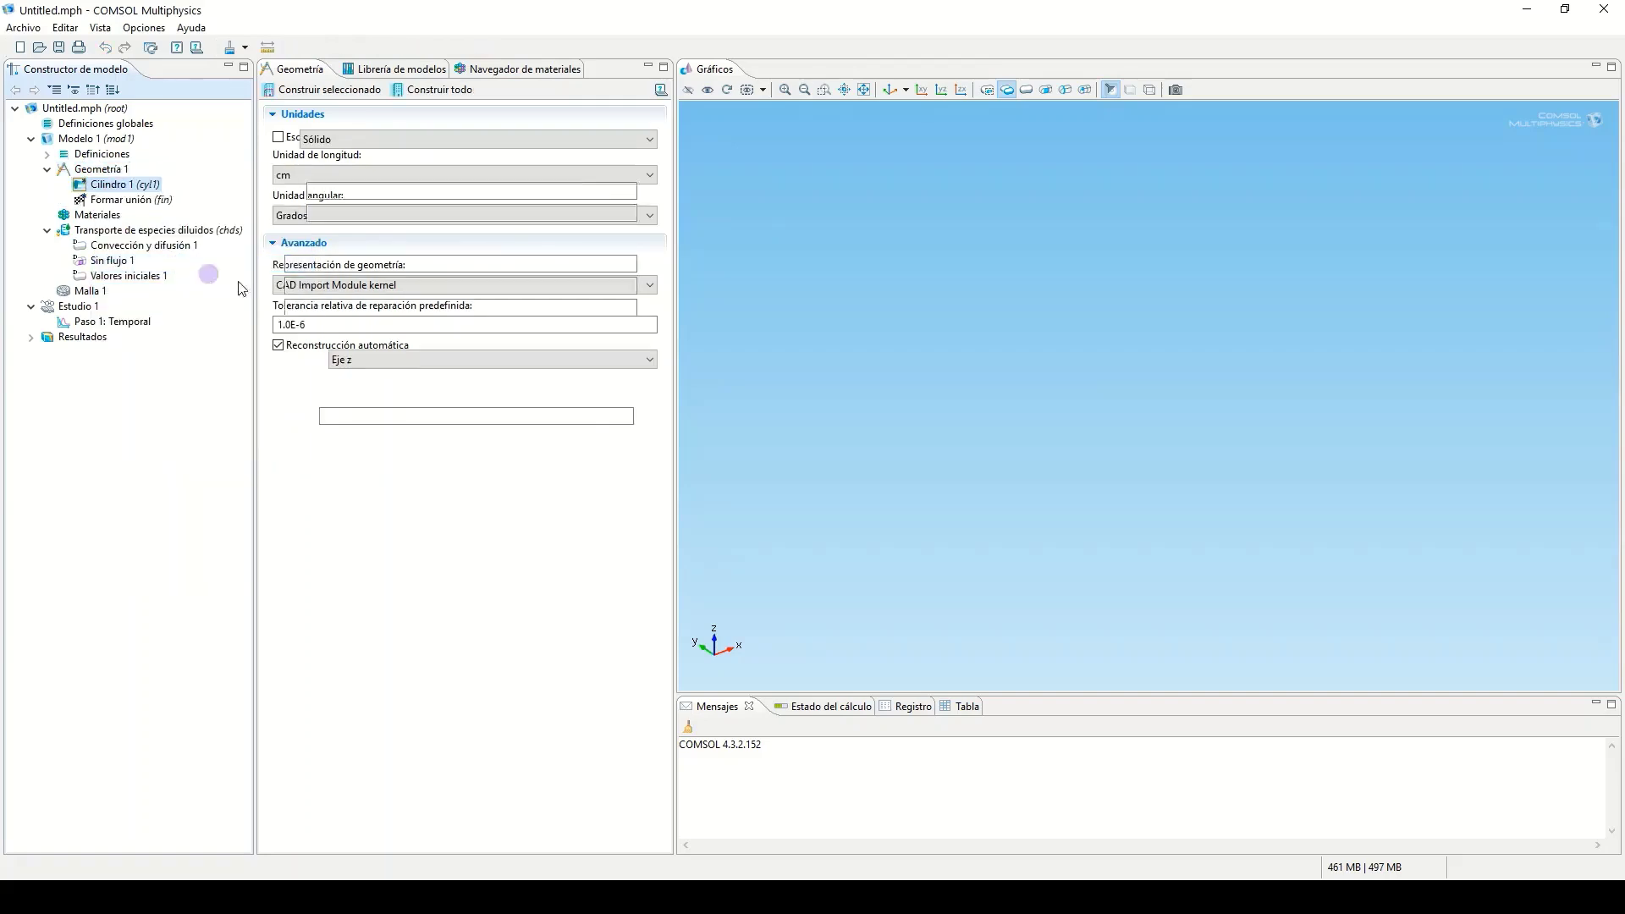
- Give the cylinder a radius of 0.4 cm and a height of 27 cm, and build the geometry
{"action": "double_click", "coordinate": [338, 190]}
{"action": "type", "text": "0.4"}
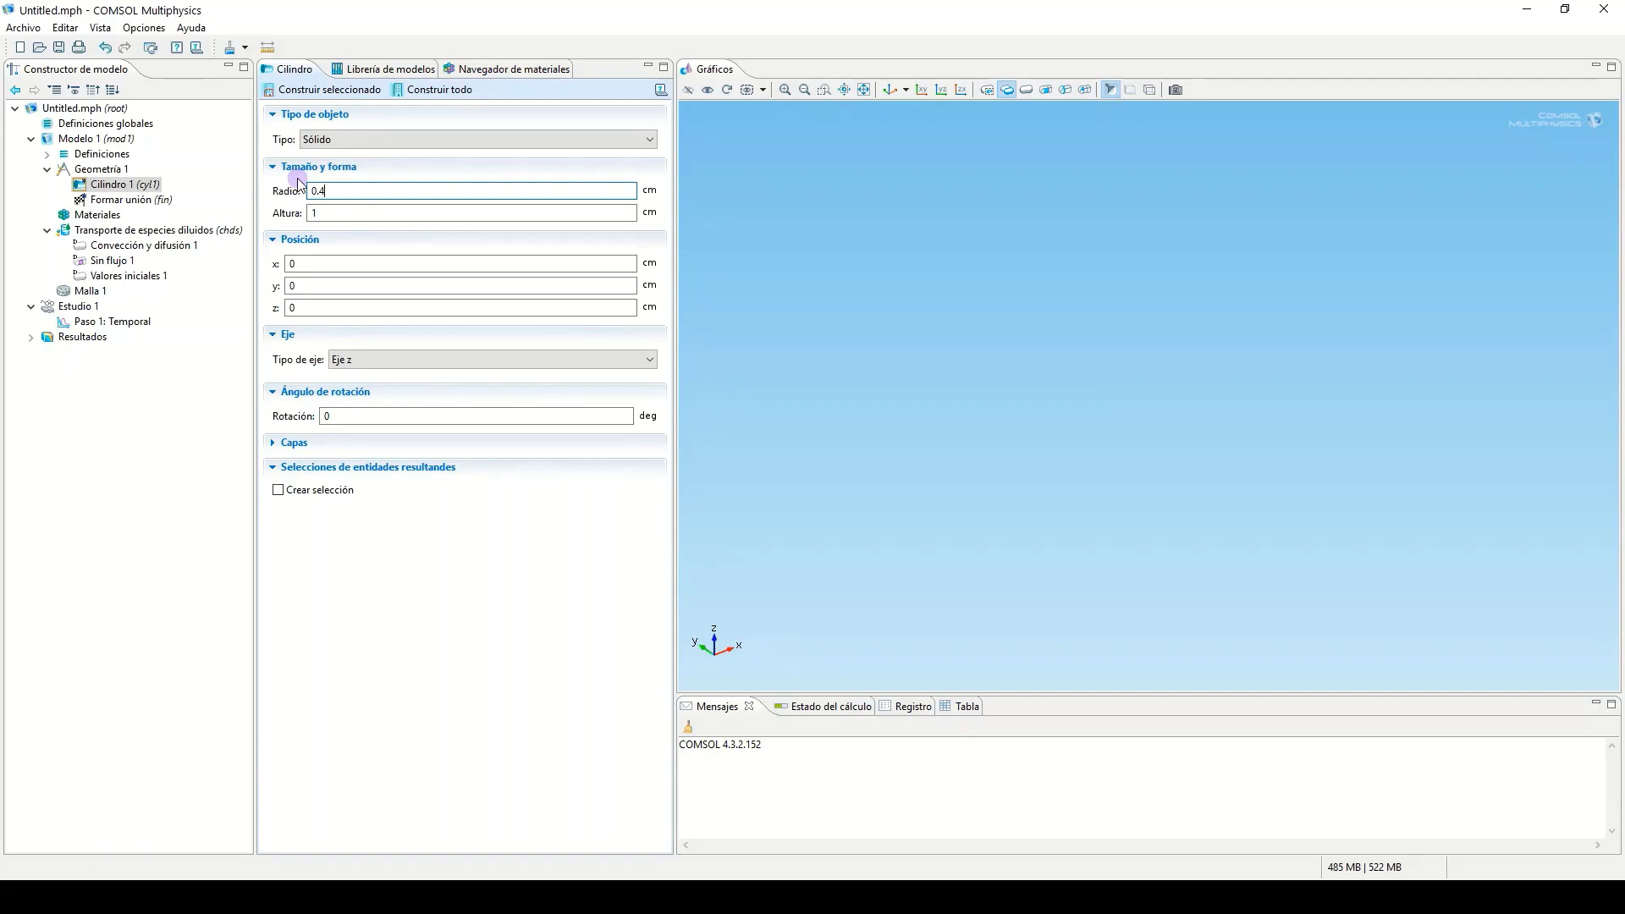
{"action": "double_click", "coordinate": [331, 209]}
{"action": "type", "text": "27"}
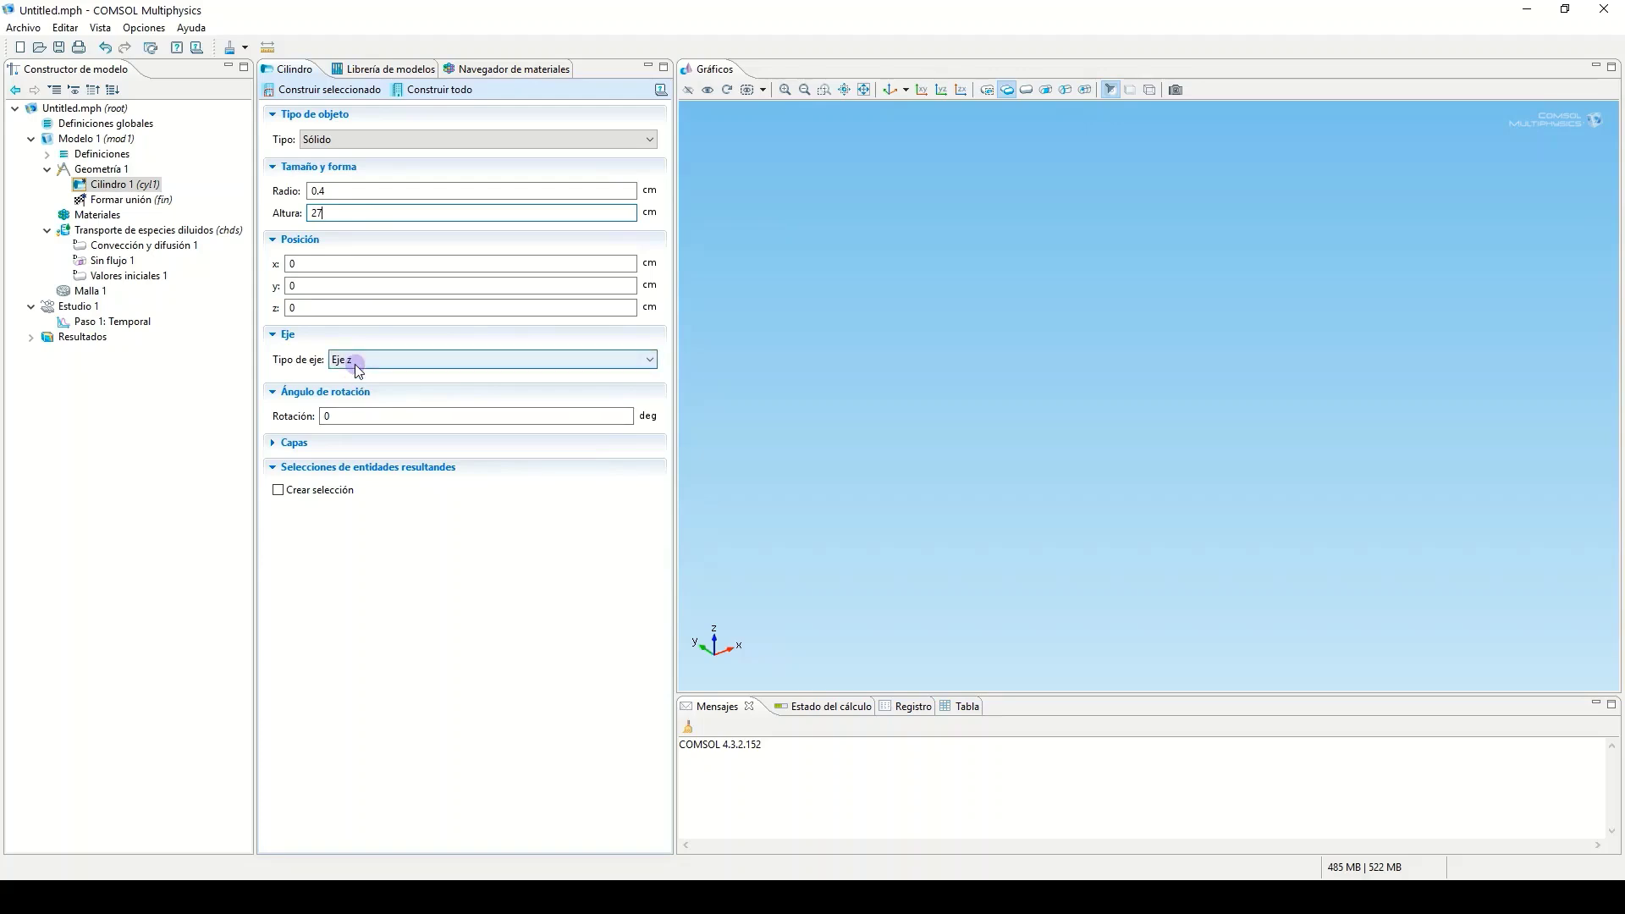
{"action": "left_click", "coordinate": [434, 91]}
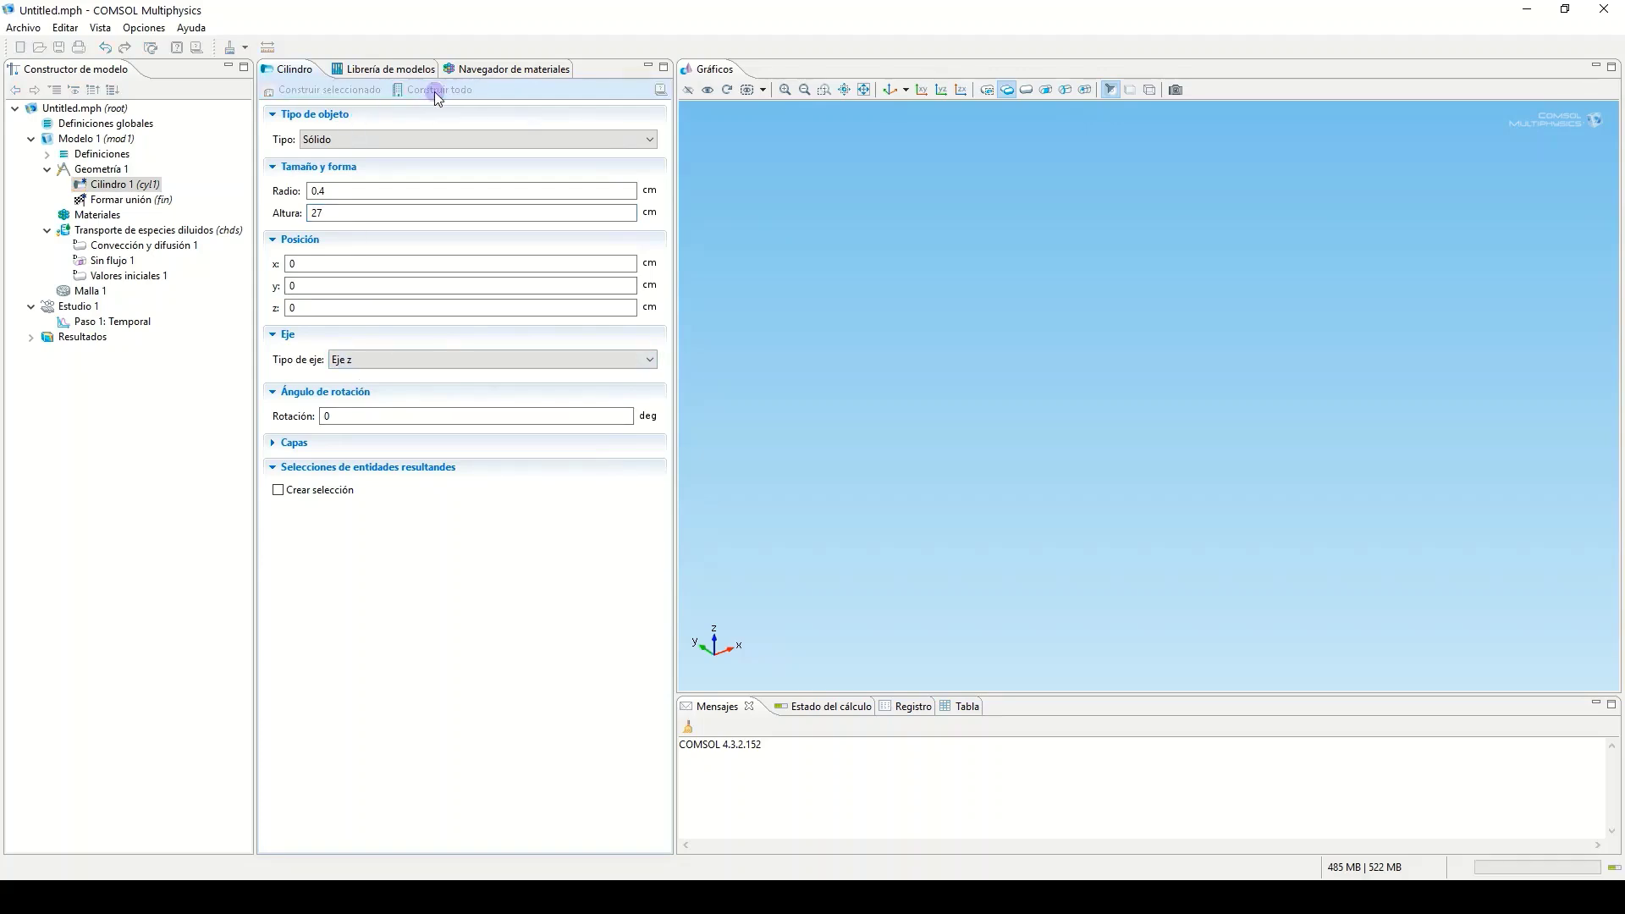
{"action": "left_click_drag", "start_coordinate": [1154, 273], "coordinate": [1193, 327]}
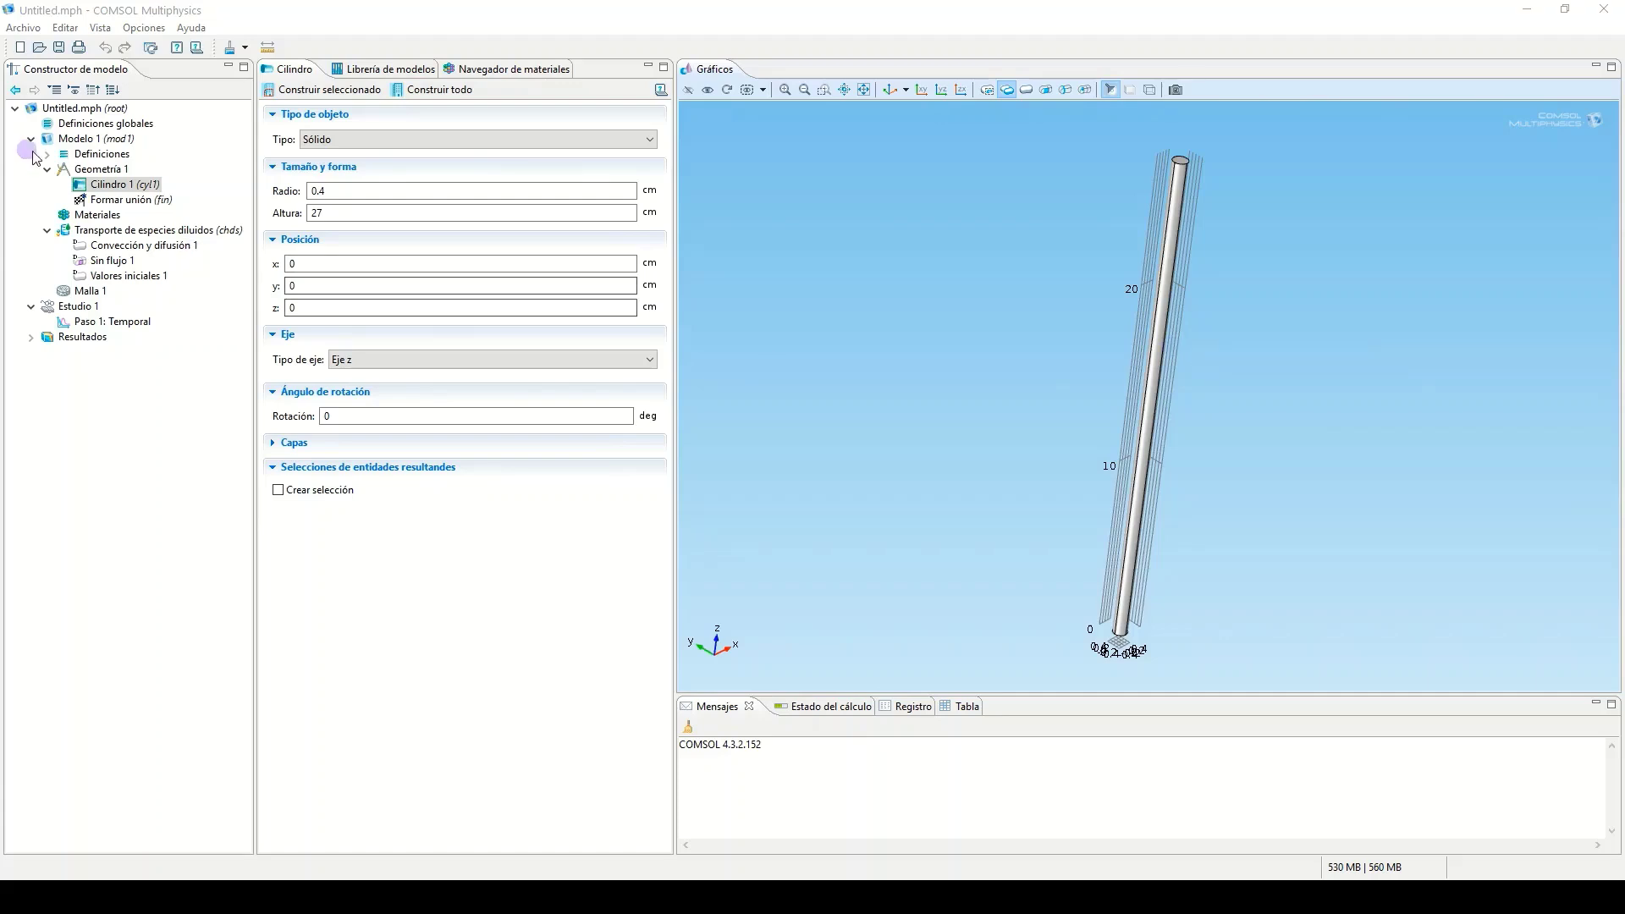
- Add a cone primitive to the geometry and build it with its default dimensions
{"action": "right_click", "coordinate": [100, 169]}
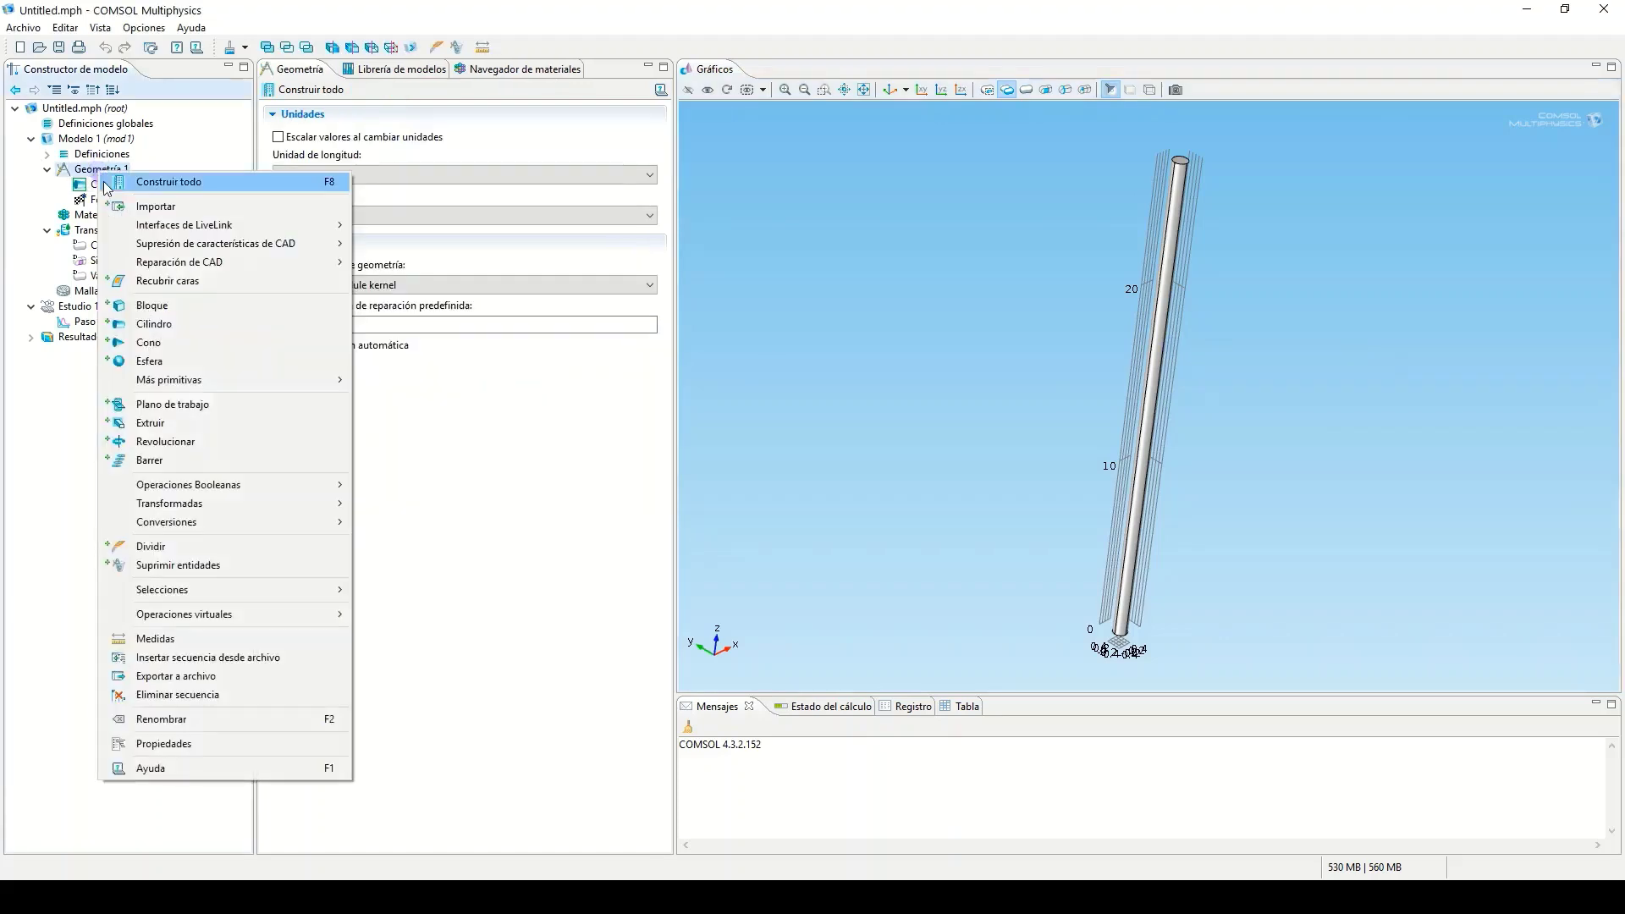
{"action": "left_click", "coordinate": [211, 344]}
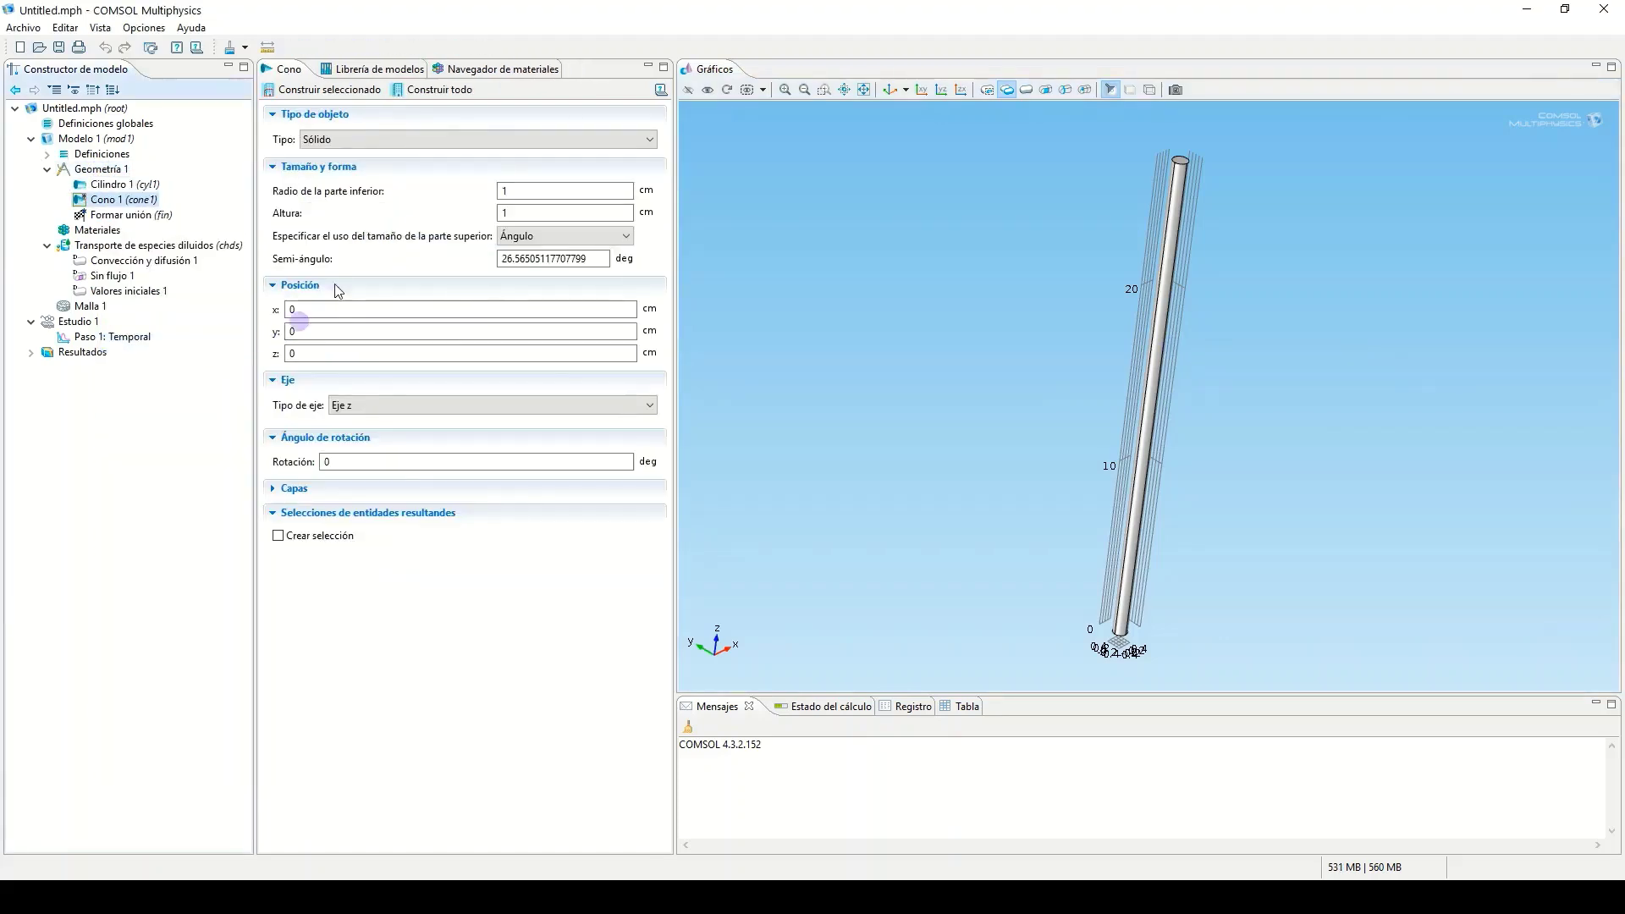
{"action": "left_click", "coordinate": [518, 191]}
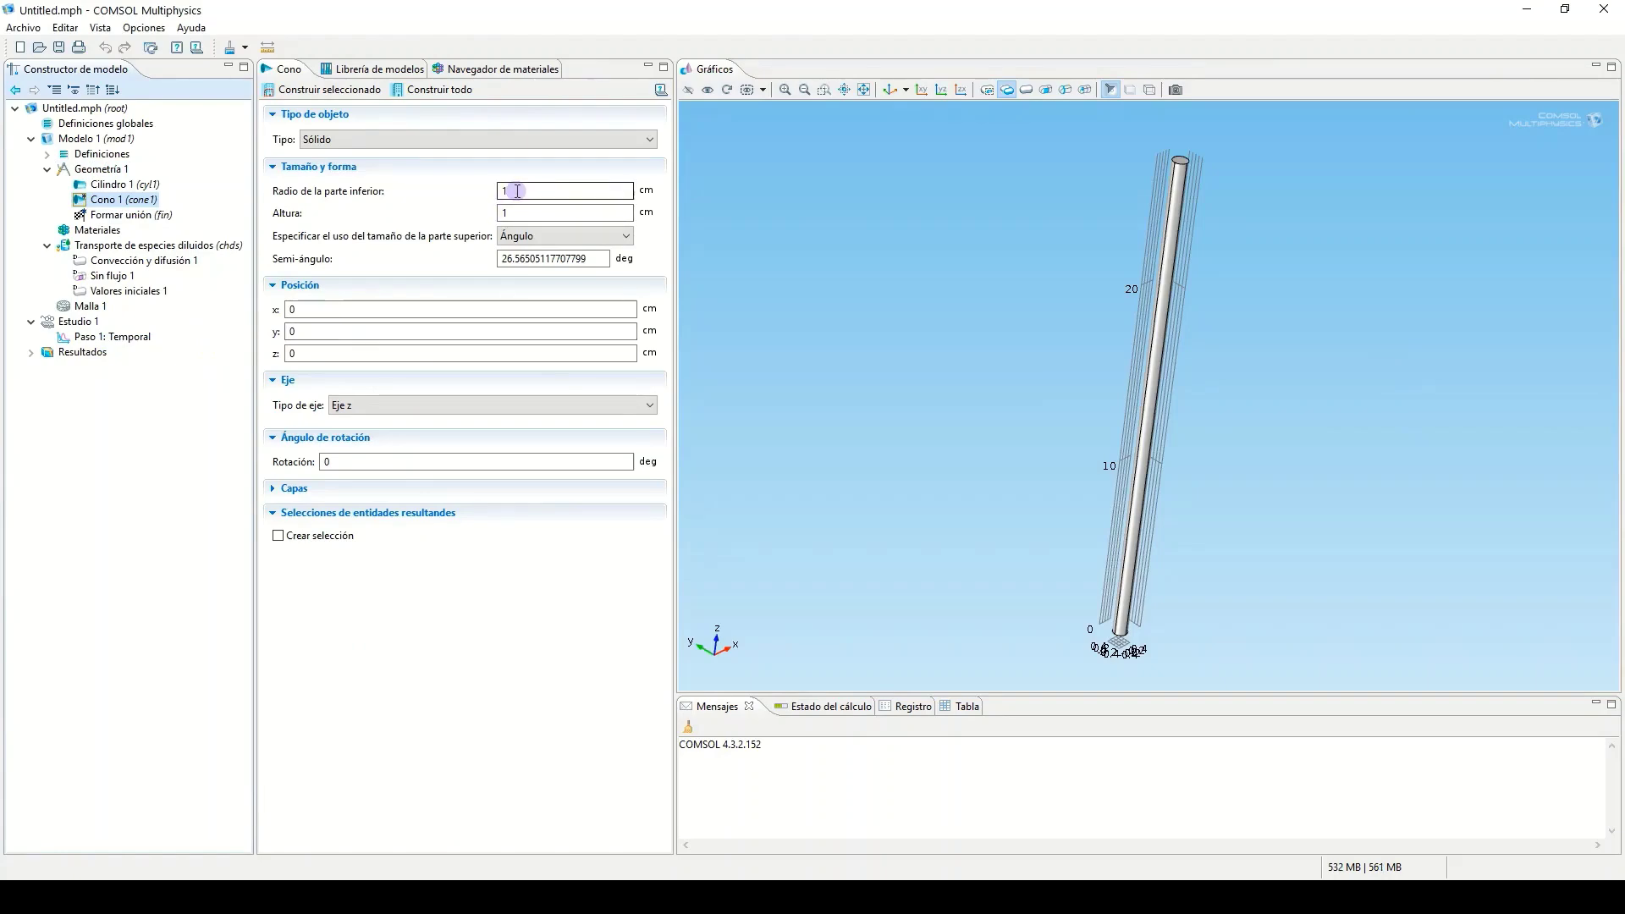
{"action": "double_click", "coordinate": [512, 192]}
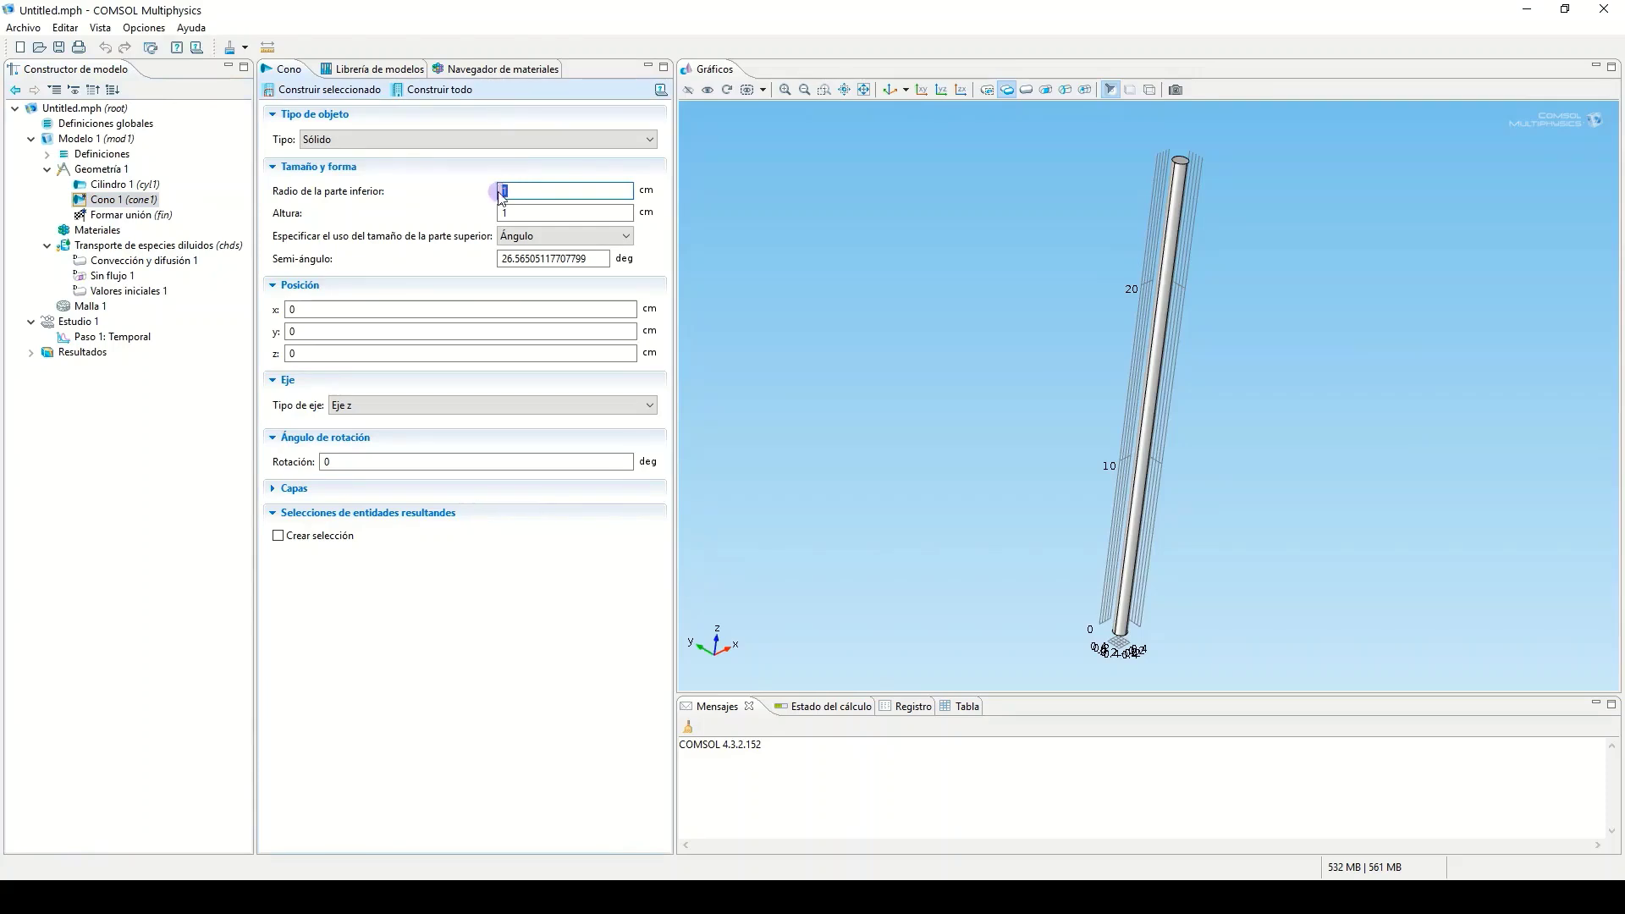
{"action": "left_click", "coordinate": [432, 95]}
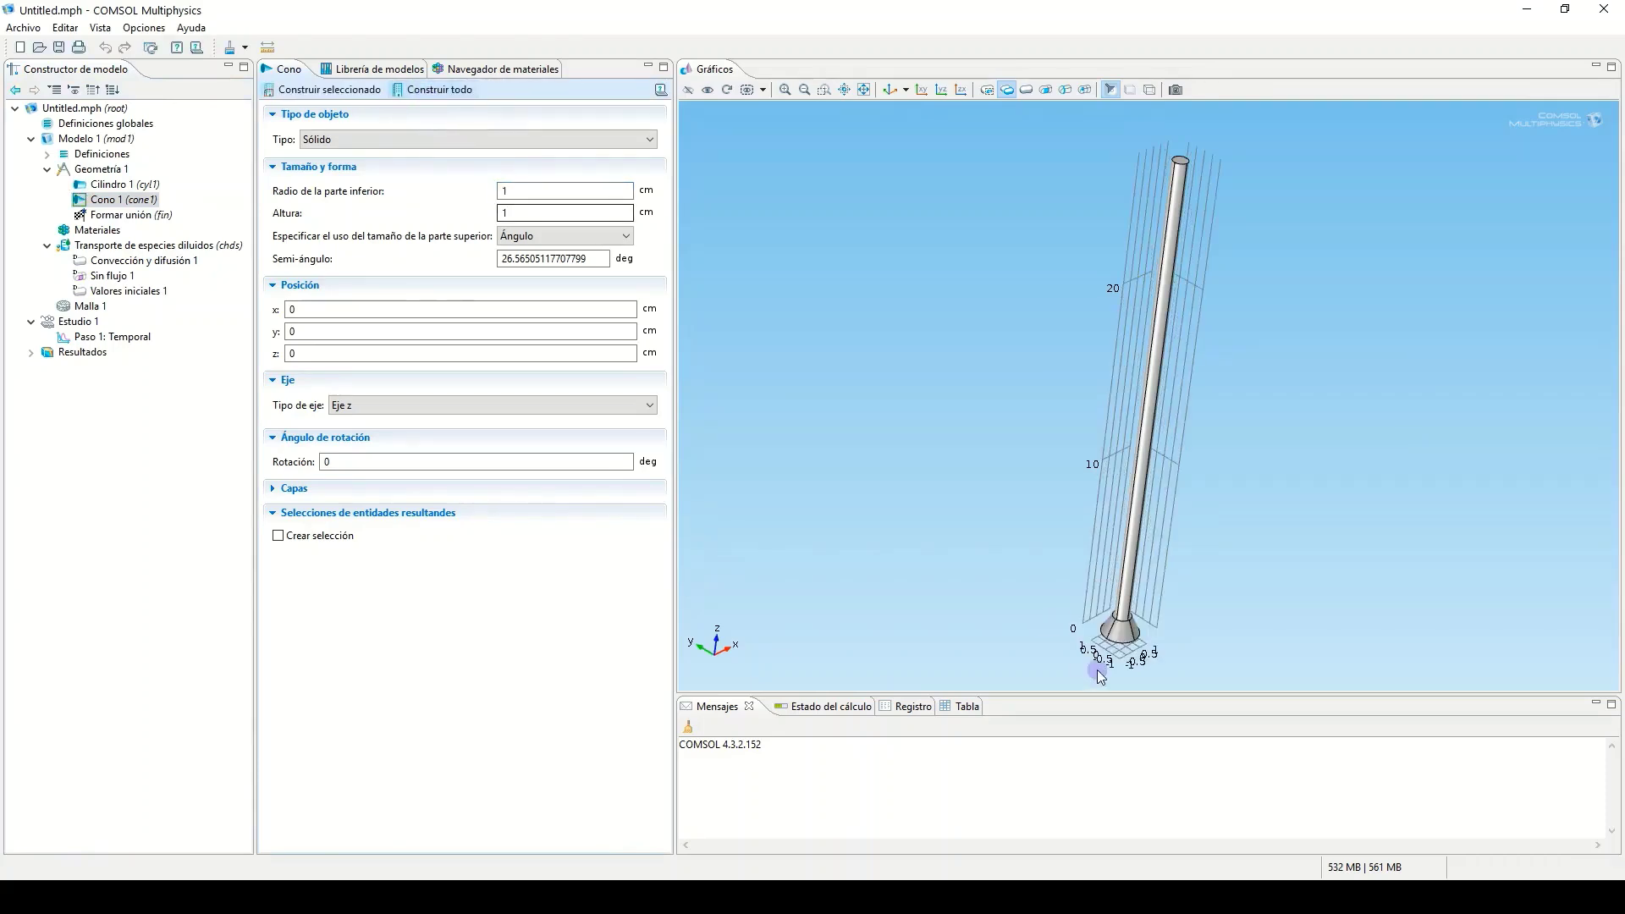
- Set the cone's bottom radius to 0.8 cm, height to 2 cm and top size by radius to 0 cm, and rebuild the geometry
{"action": "left_click", "coordinate": [823, 89]}
{"action": "left_click_drag", "start_coordinate": [1036, 569], "coordinate": [1236, 672]}
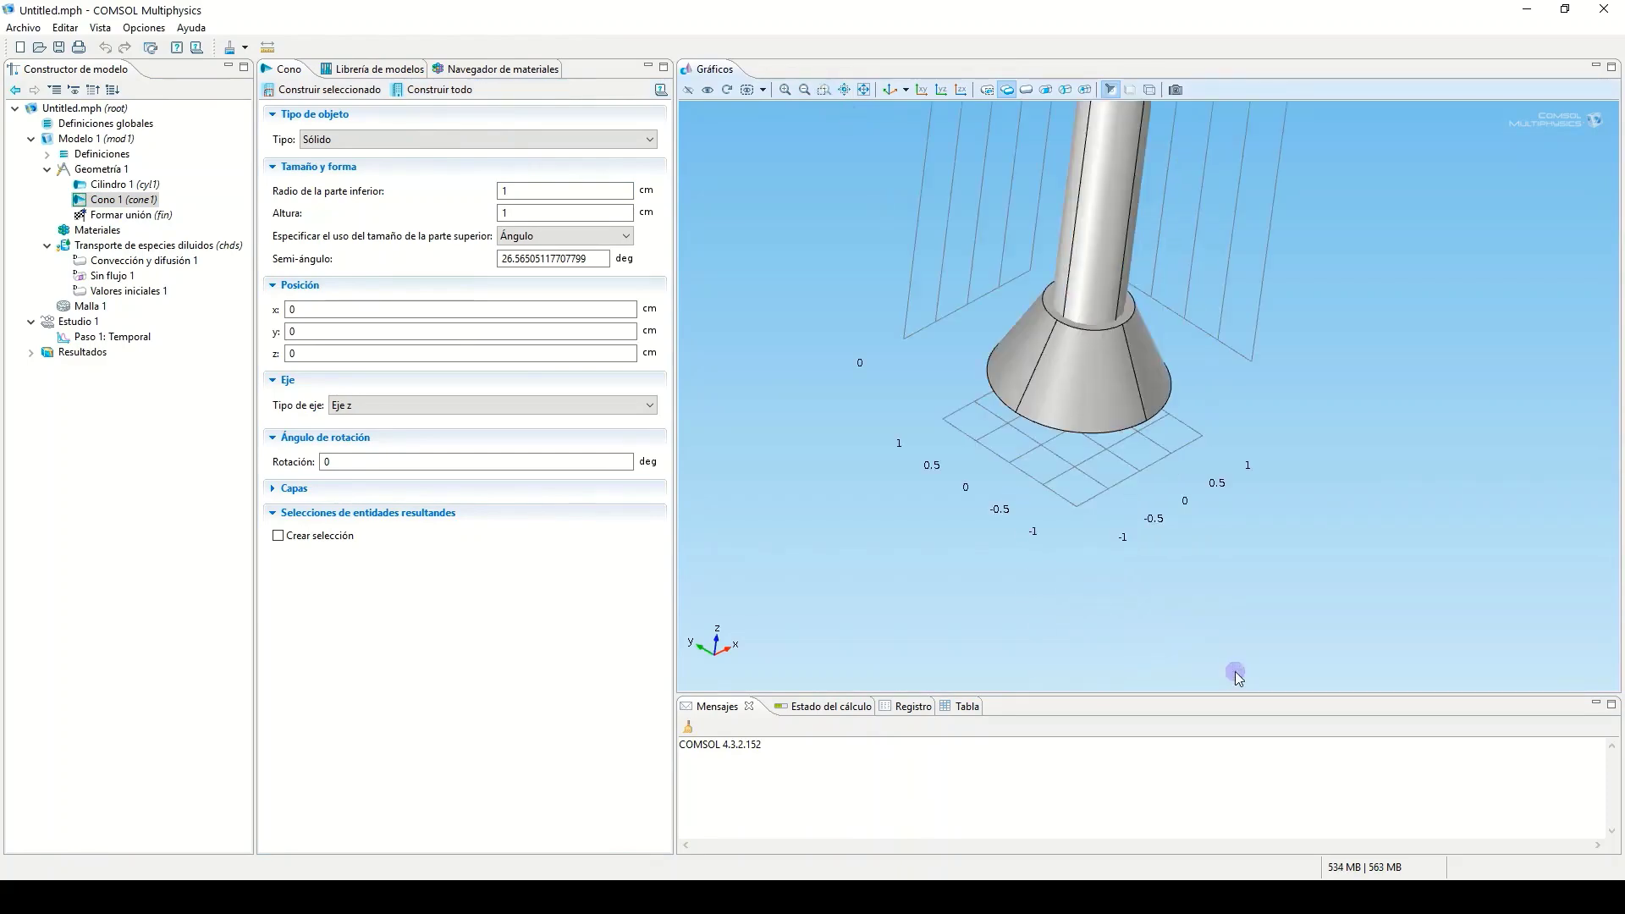
{"action": "left_click", "coordinate": [497, 216]}
{"action": "double_click", "coordinate": [504, 191]}
{"action": "type", "text": "0.8"}
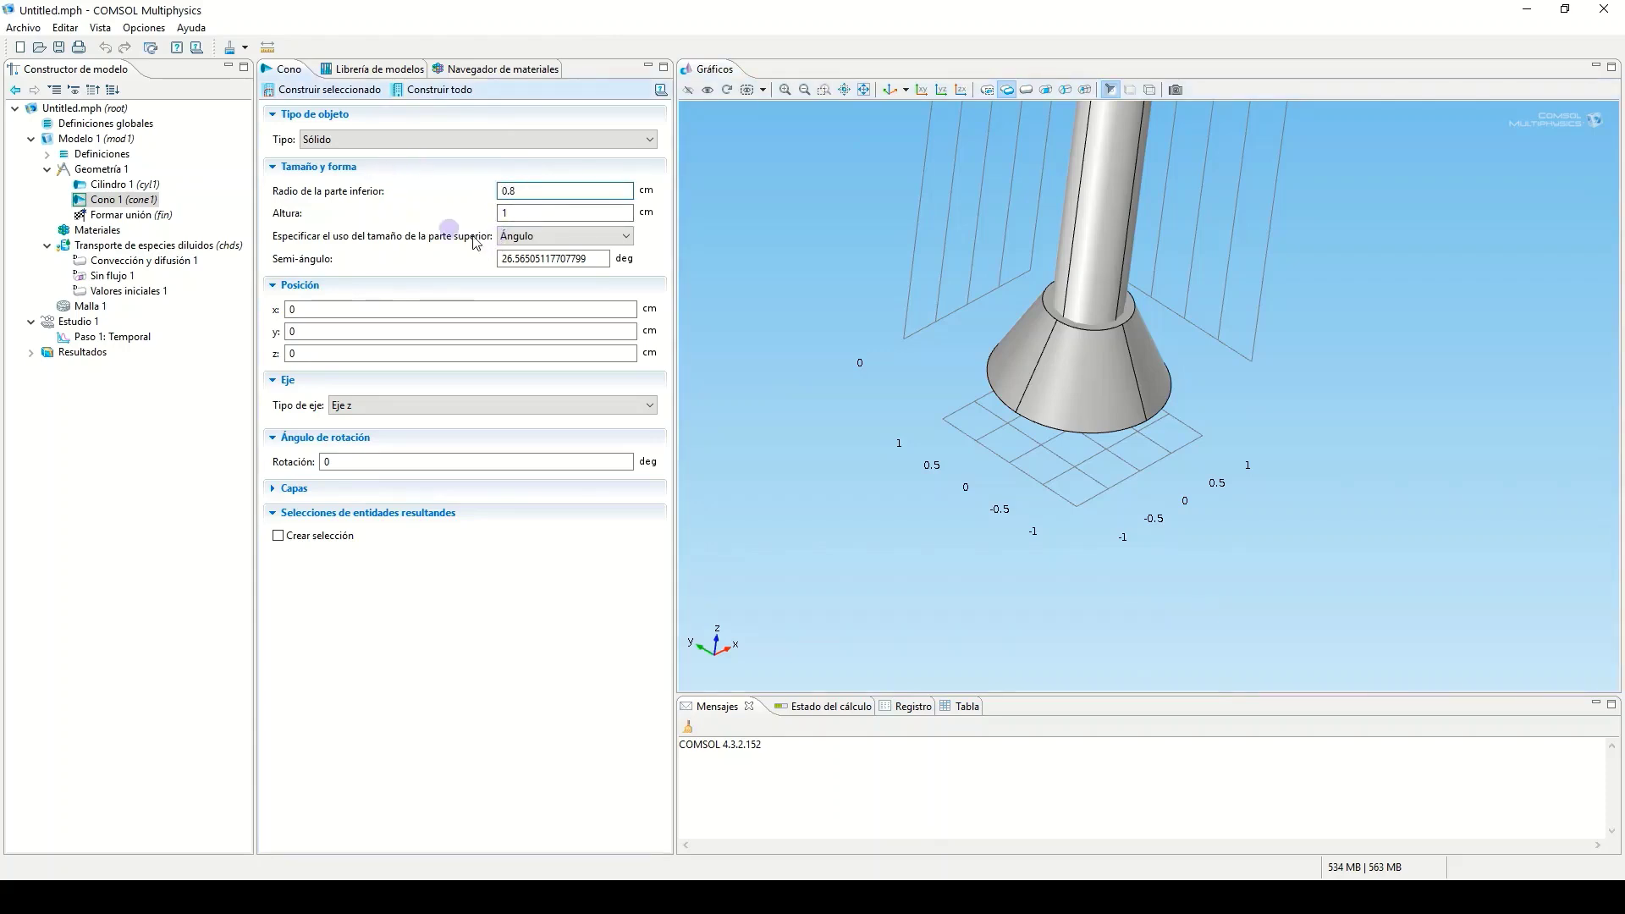
{"action": "double_click", "coordinate": [506, 213]}
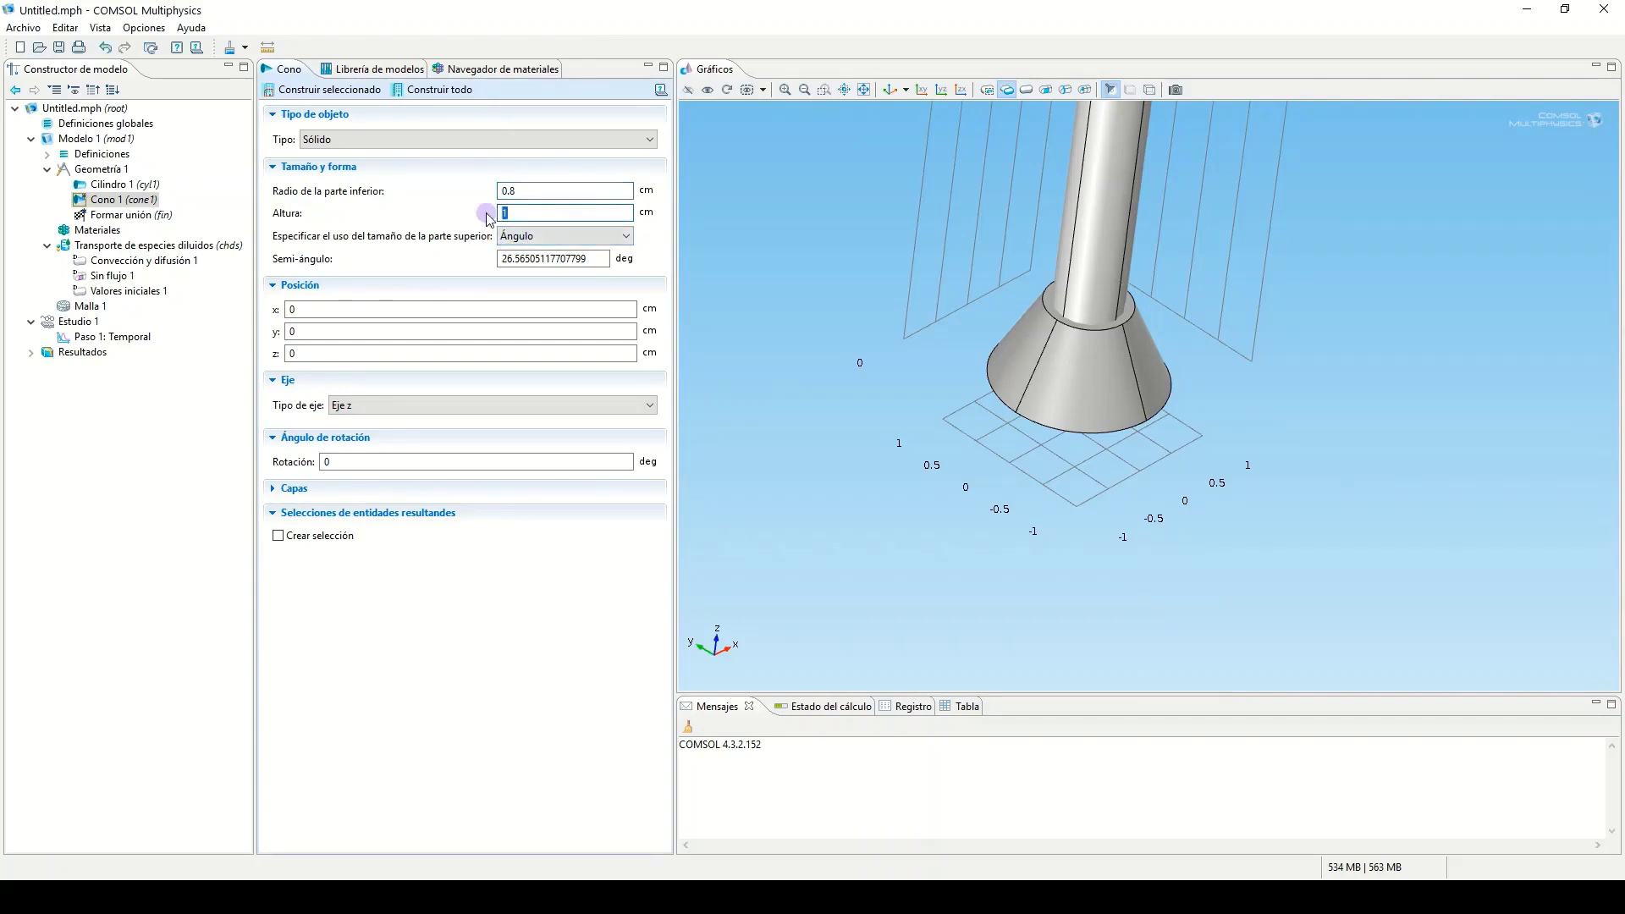
{"action": "type", "text": "2"}
{"action": "left_click", "coordinate": [561, 234]}
{"action": "left_click", "coordinate": [549, 261]}
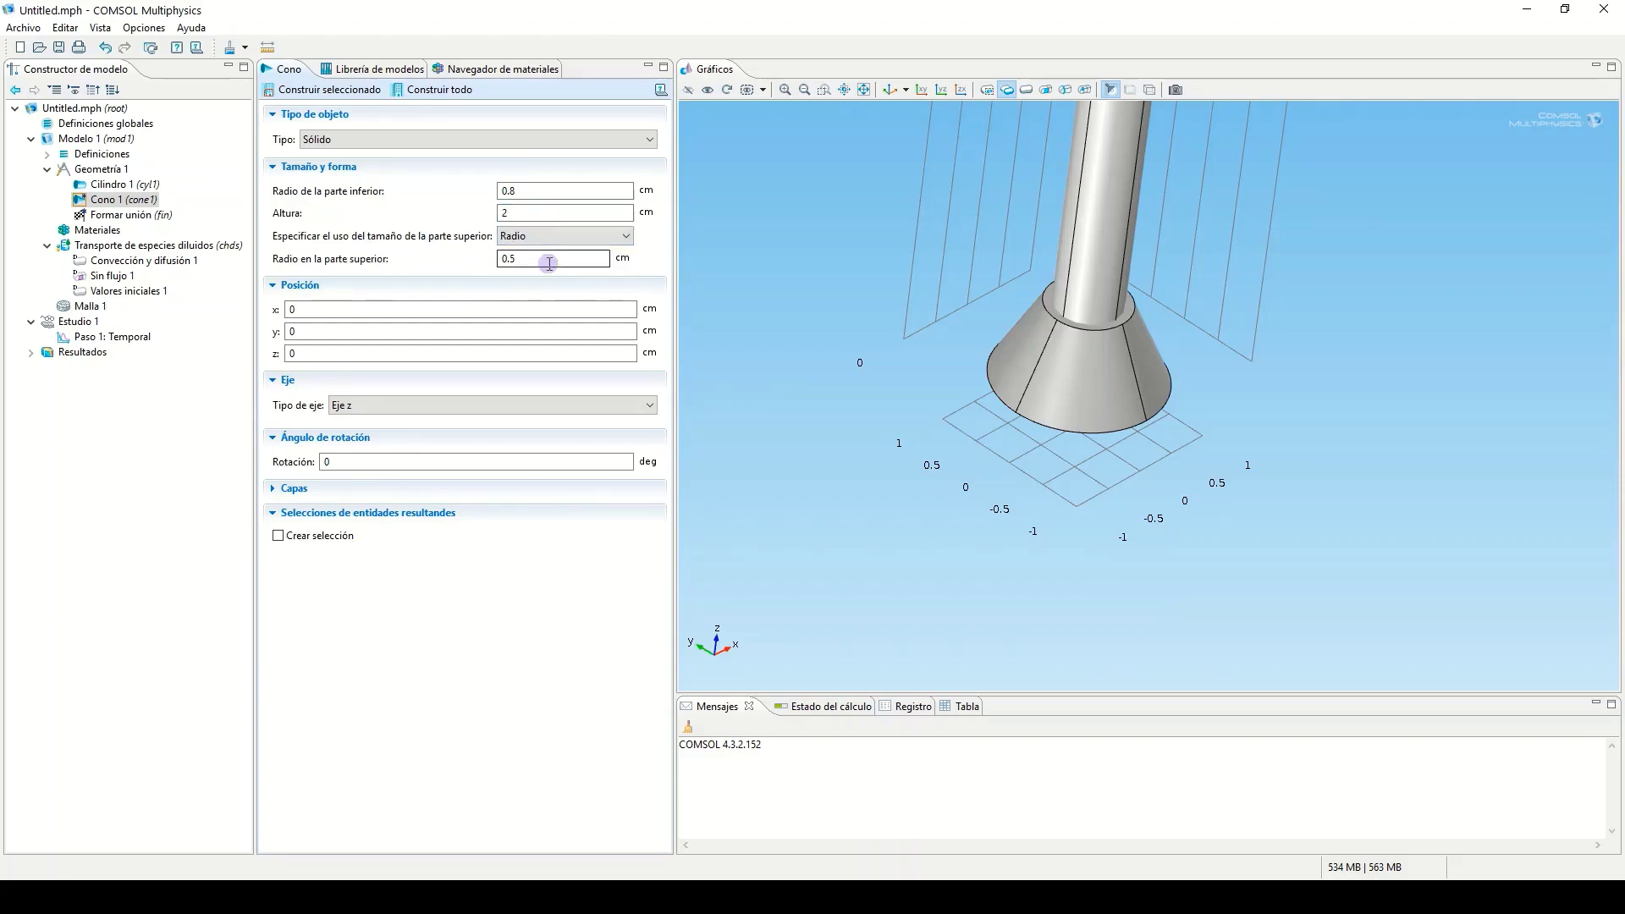
{"action": "left_click_drag", "start_coordinate": [550, 263], "coordinate": [429, 251]}
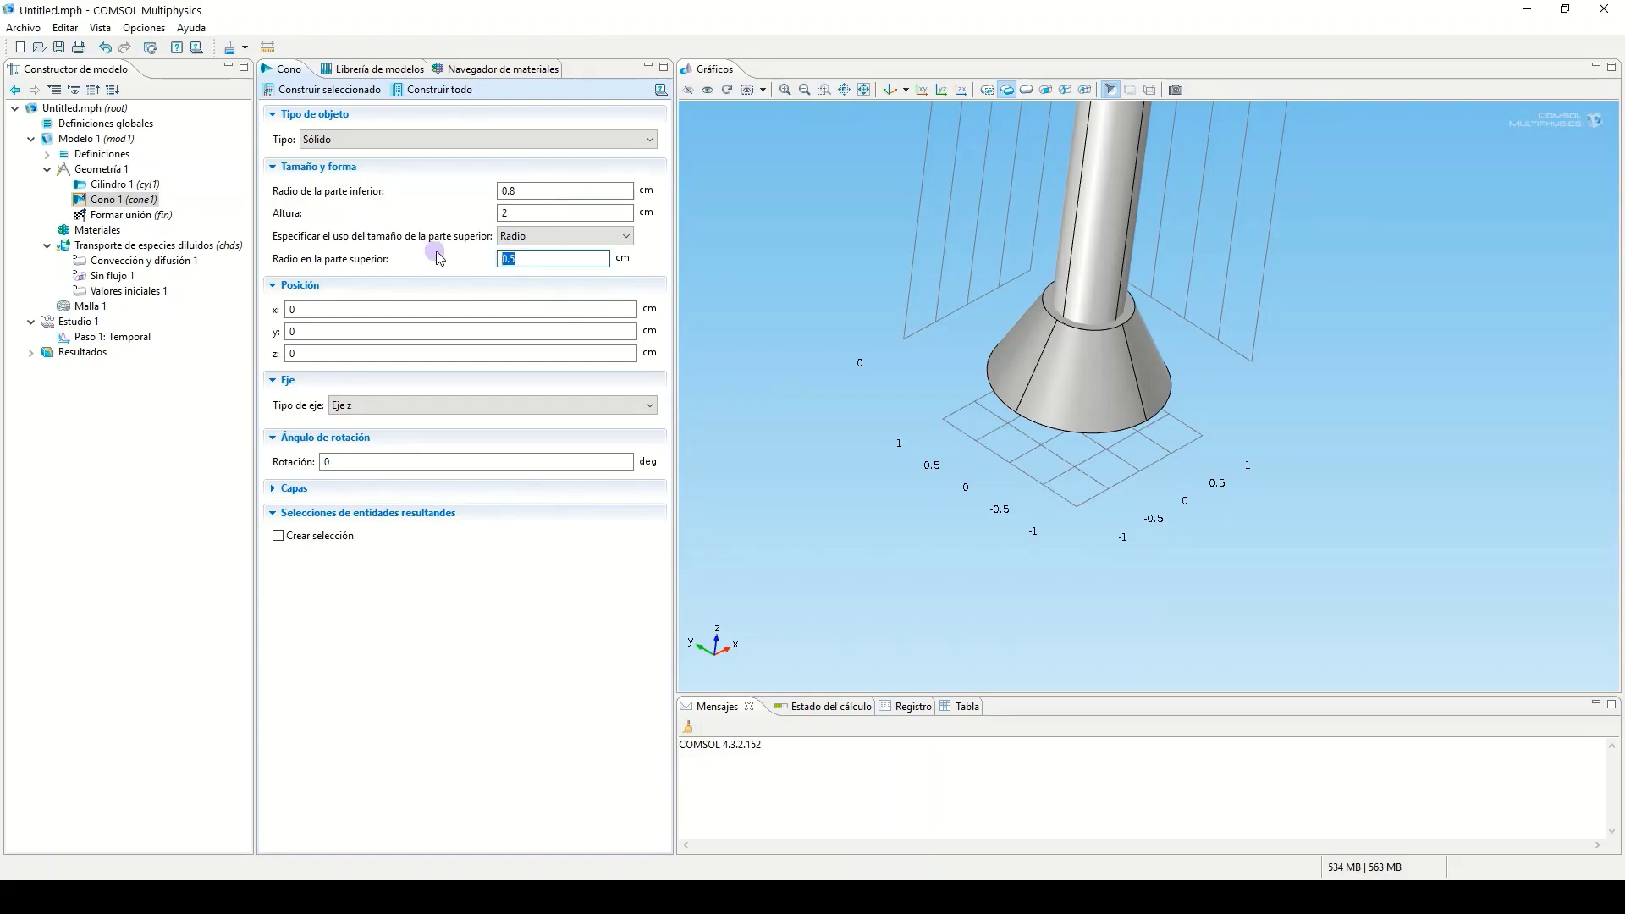
{"action": "left_click", "coordinate": [453, 93]}
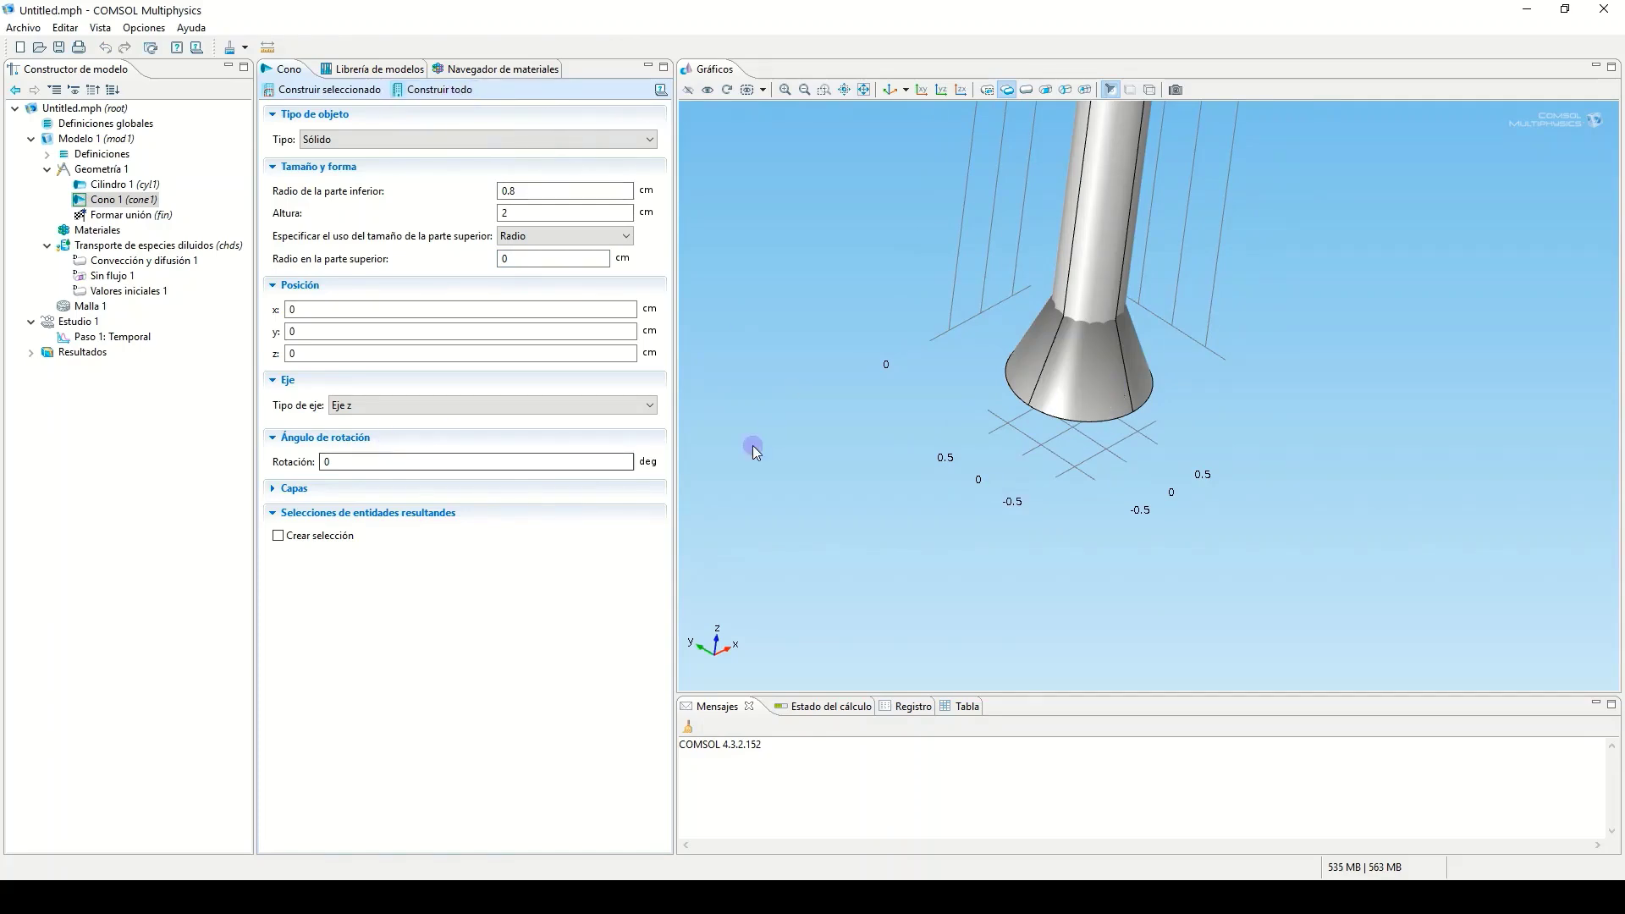
- Offset the cone to y = 0.4 cm and rebuild the geometry
{"action": "left_click", "coordinate": [313, 330]}
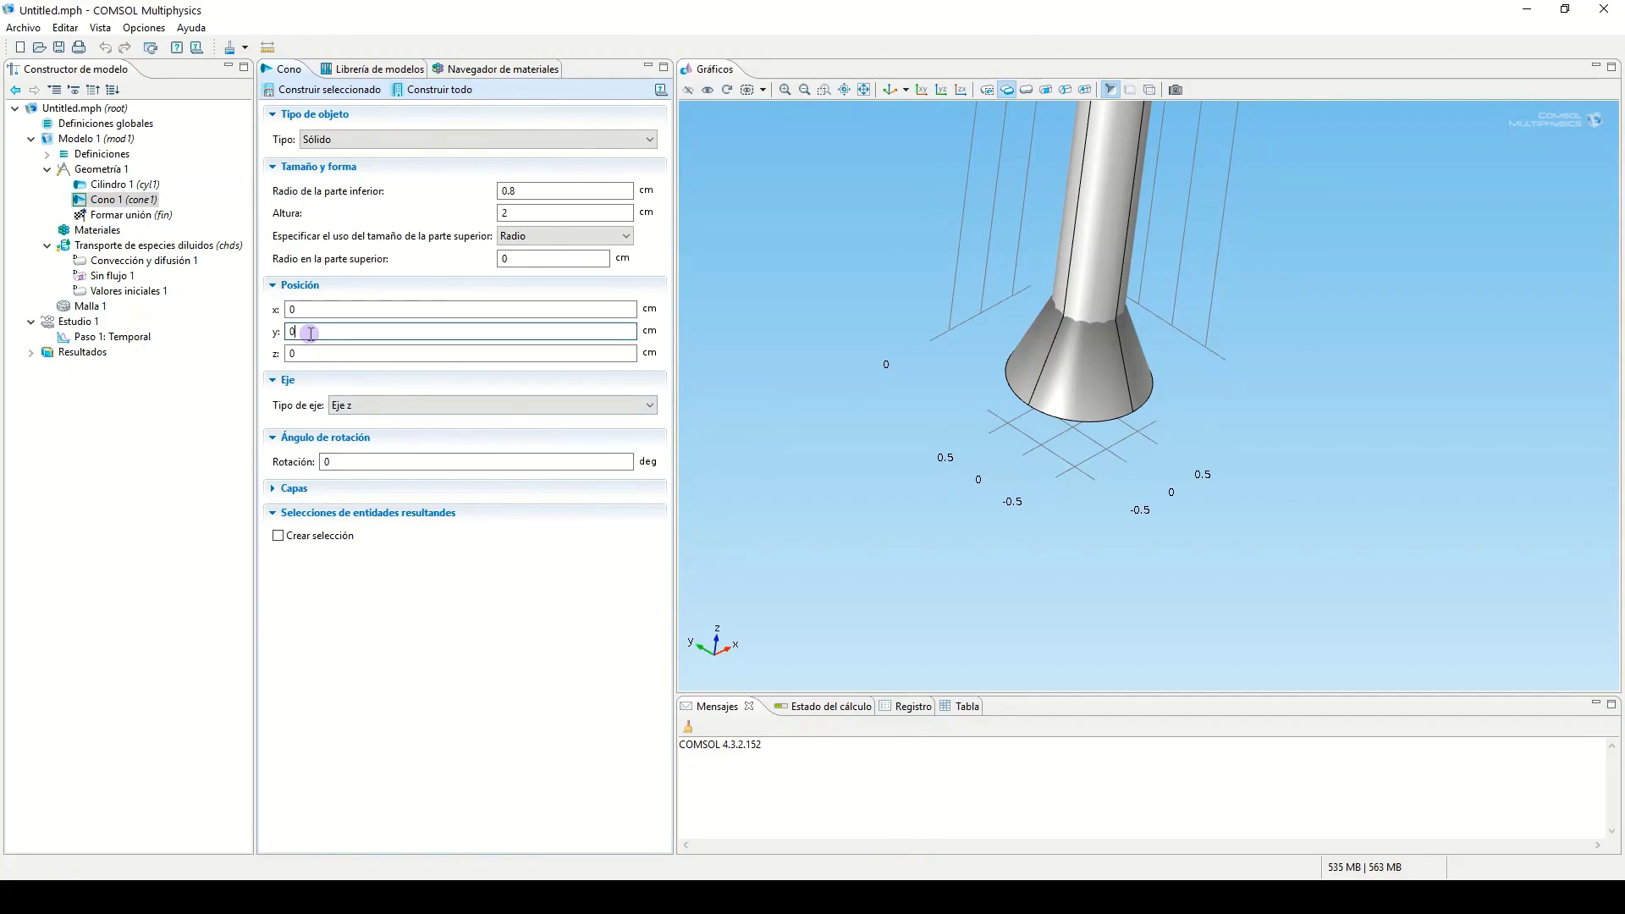
{"action": "type", "text": ".4"}
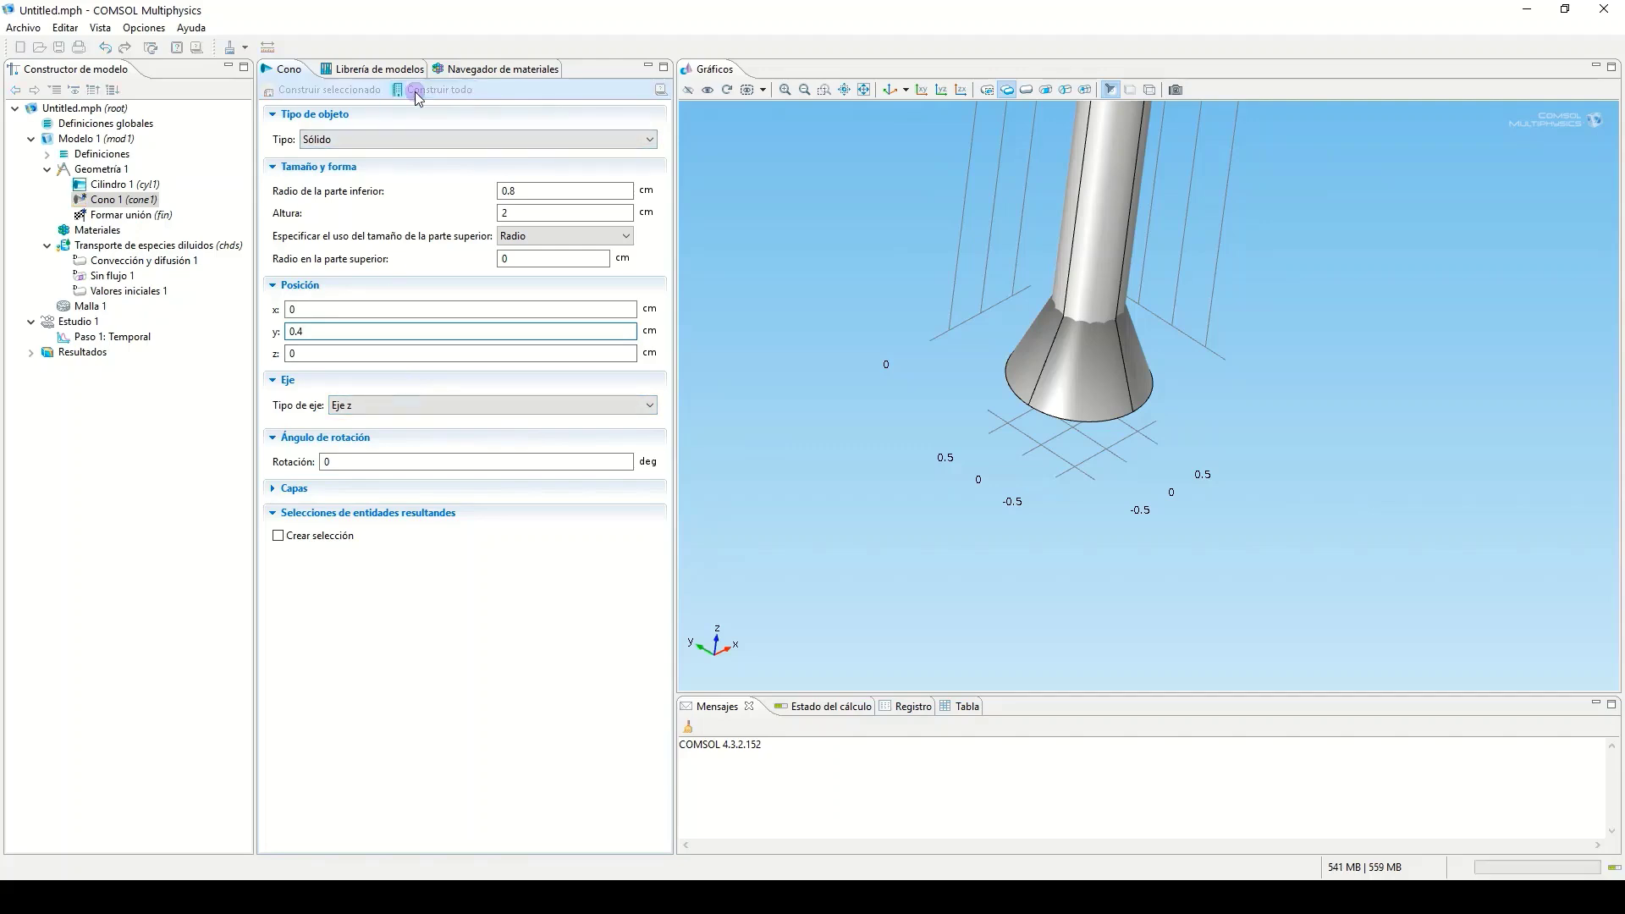
{"action": "left_click", "coordinate": [417, 95]}
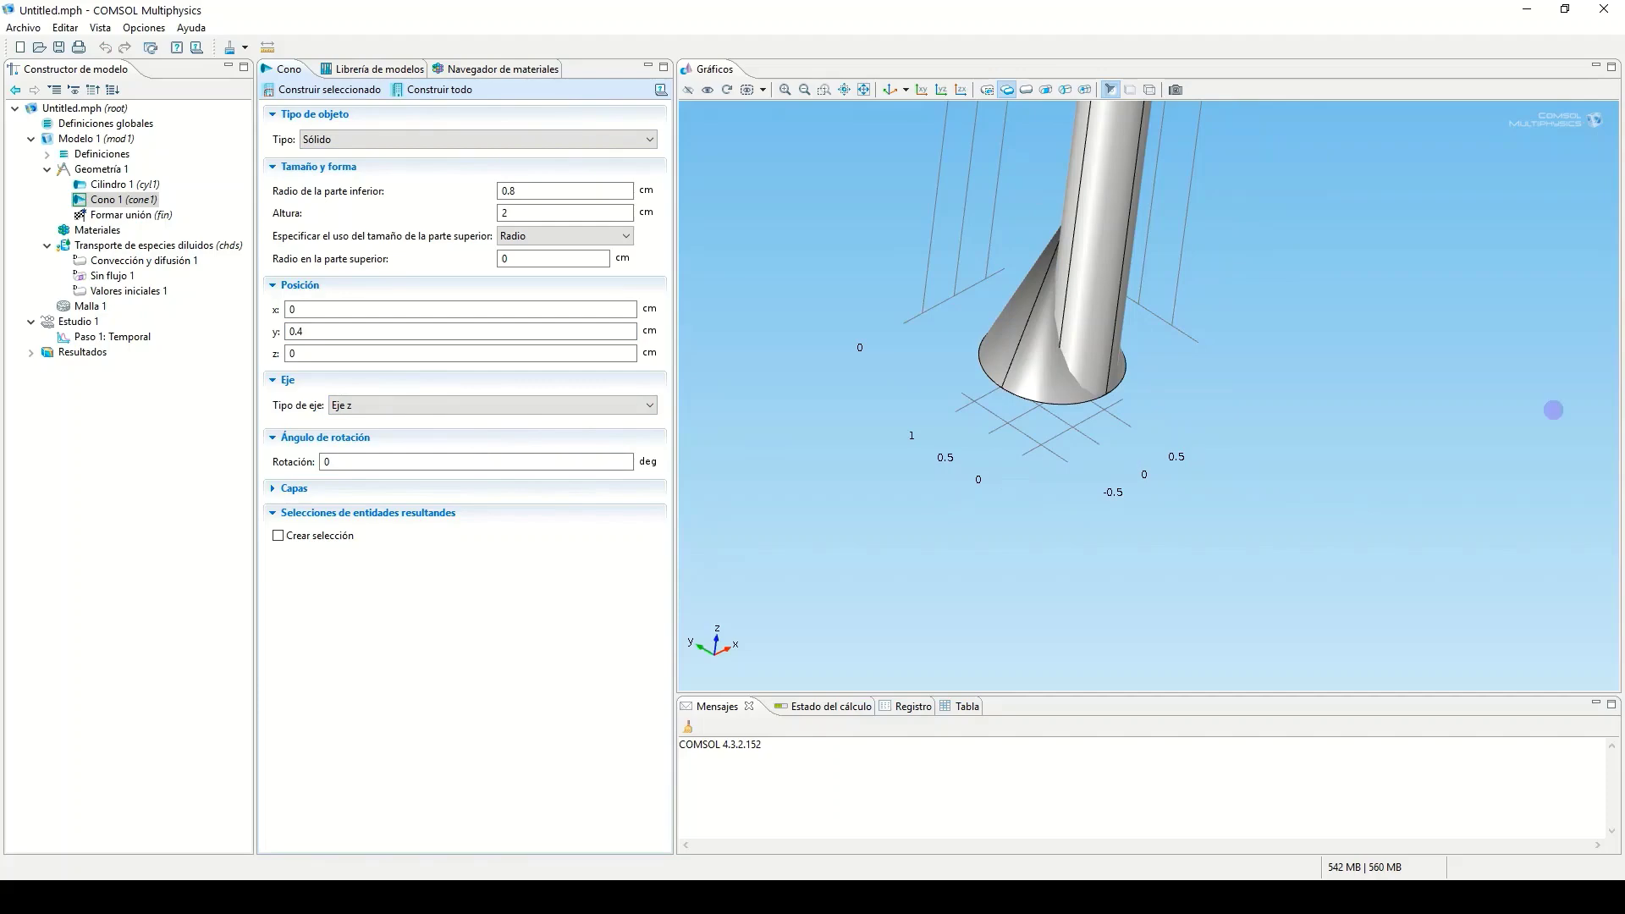
- Subtract the cone from the cylinder with a Boolean difference
{"action": "left_click", "coordinate": [1124, 168]}
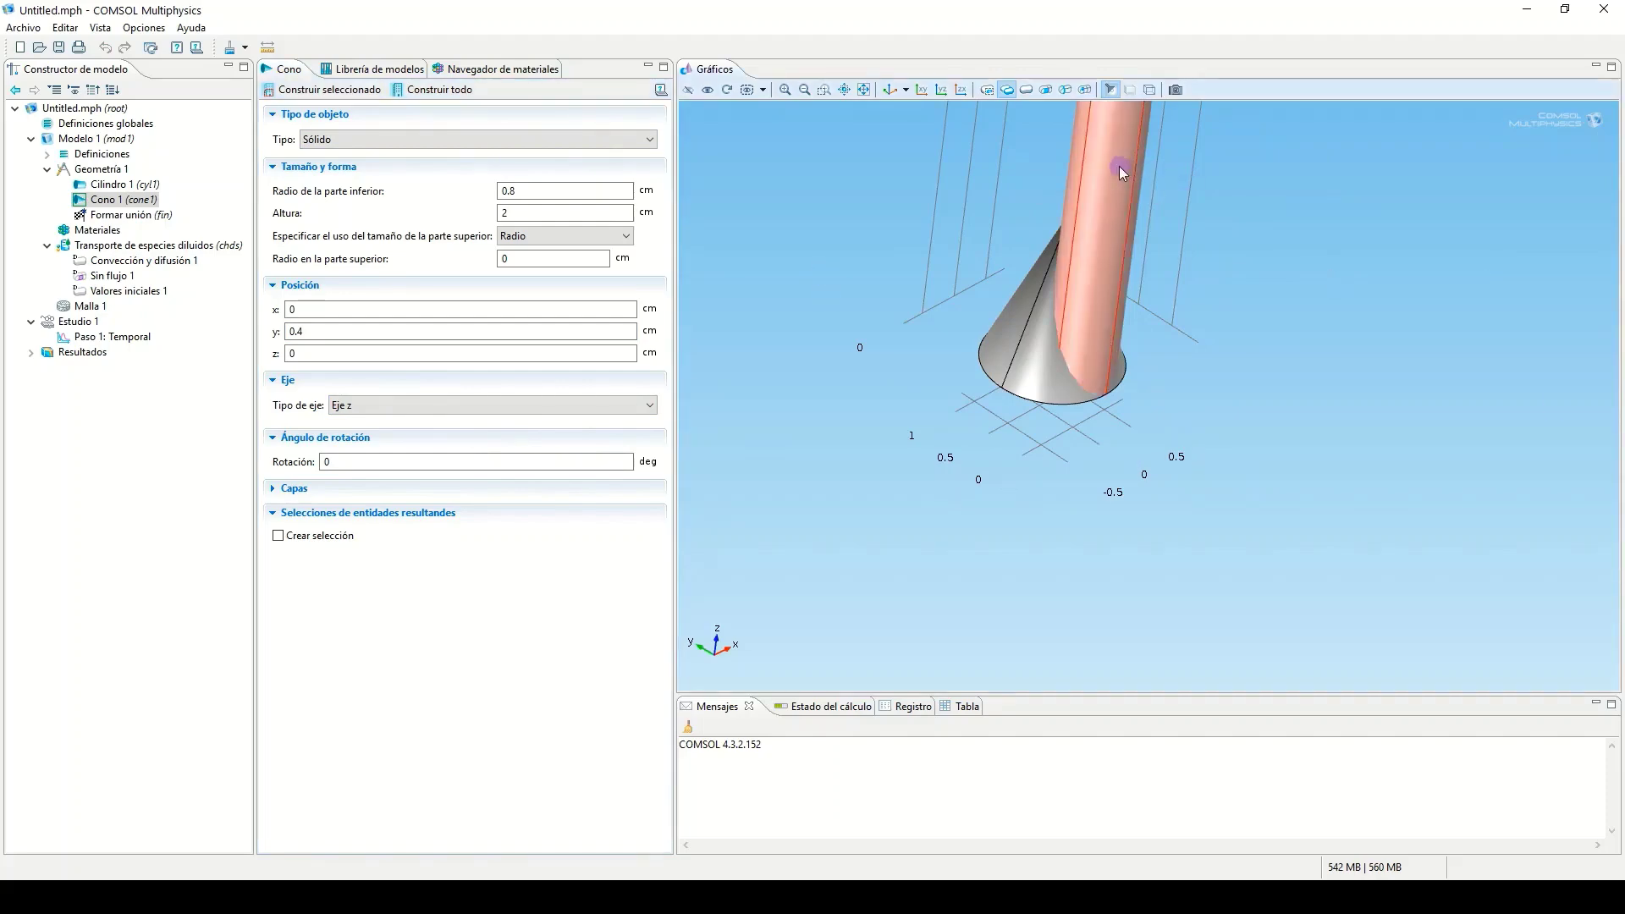
{"action": "left_click", "coordinate": [1017, 339]}
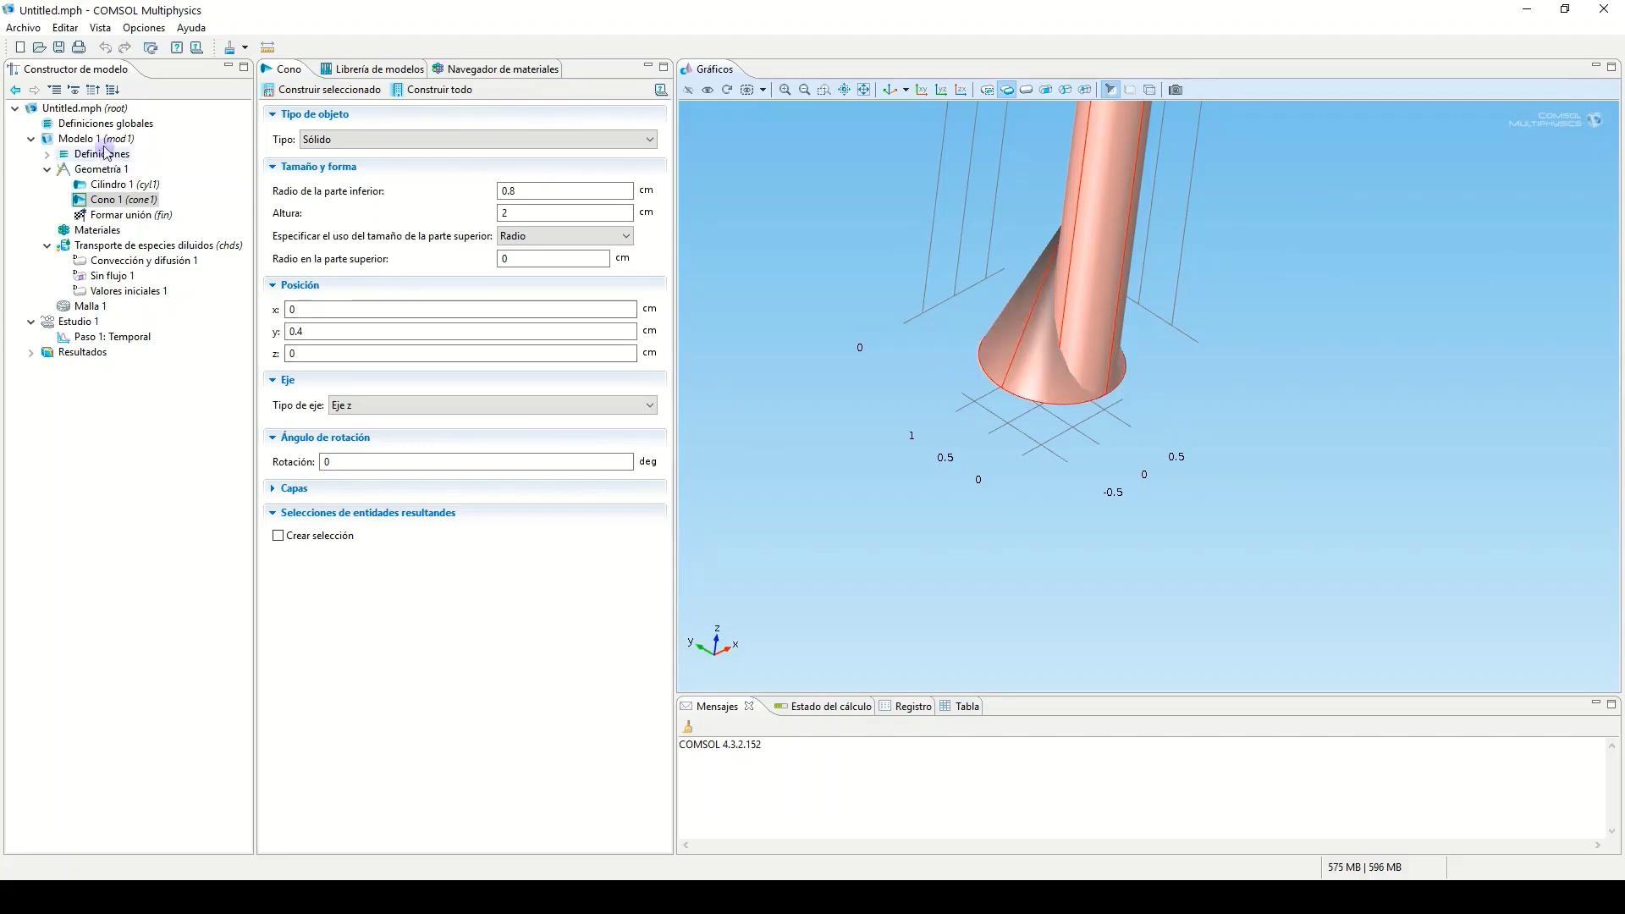
{"action": "left_click", "coordinate": [105, 172]}
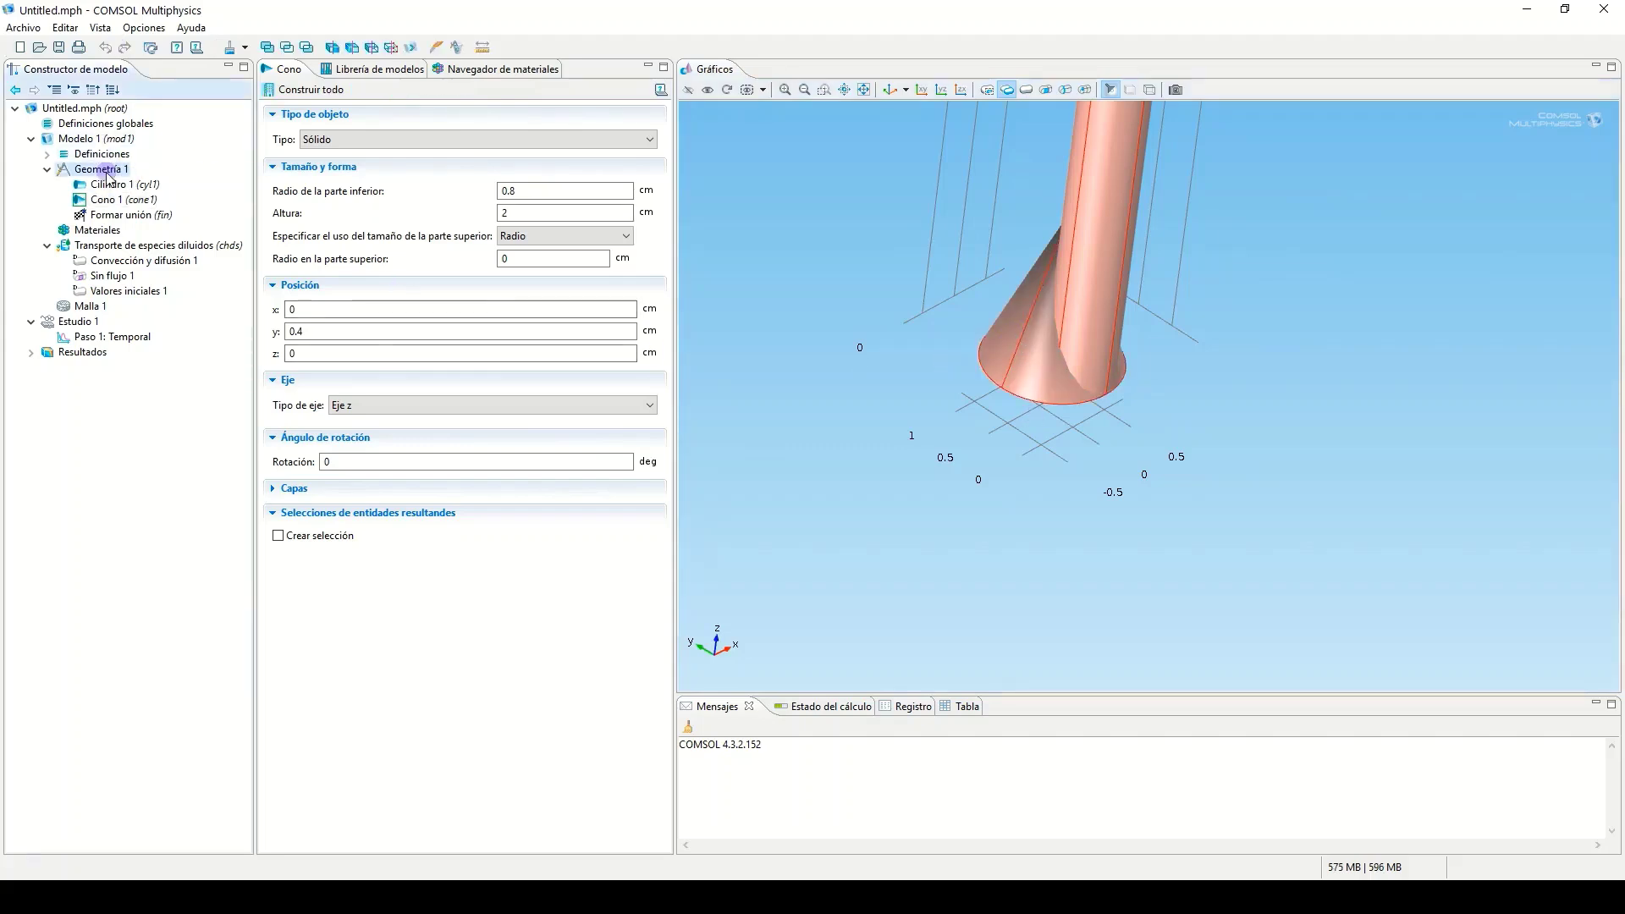
{"action": "left_click", "coordinate": [306, 48]}
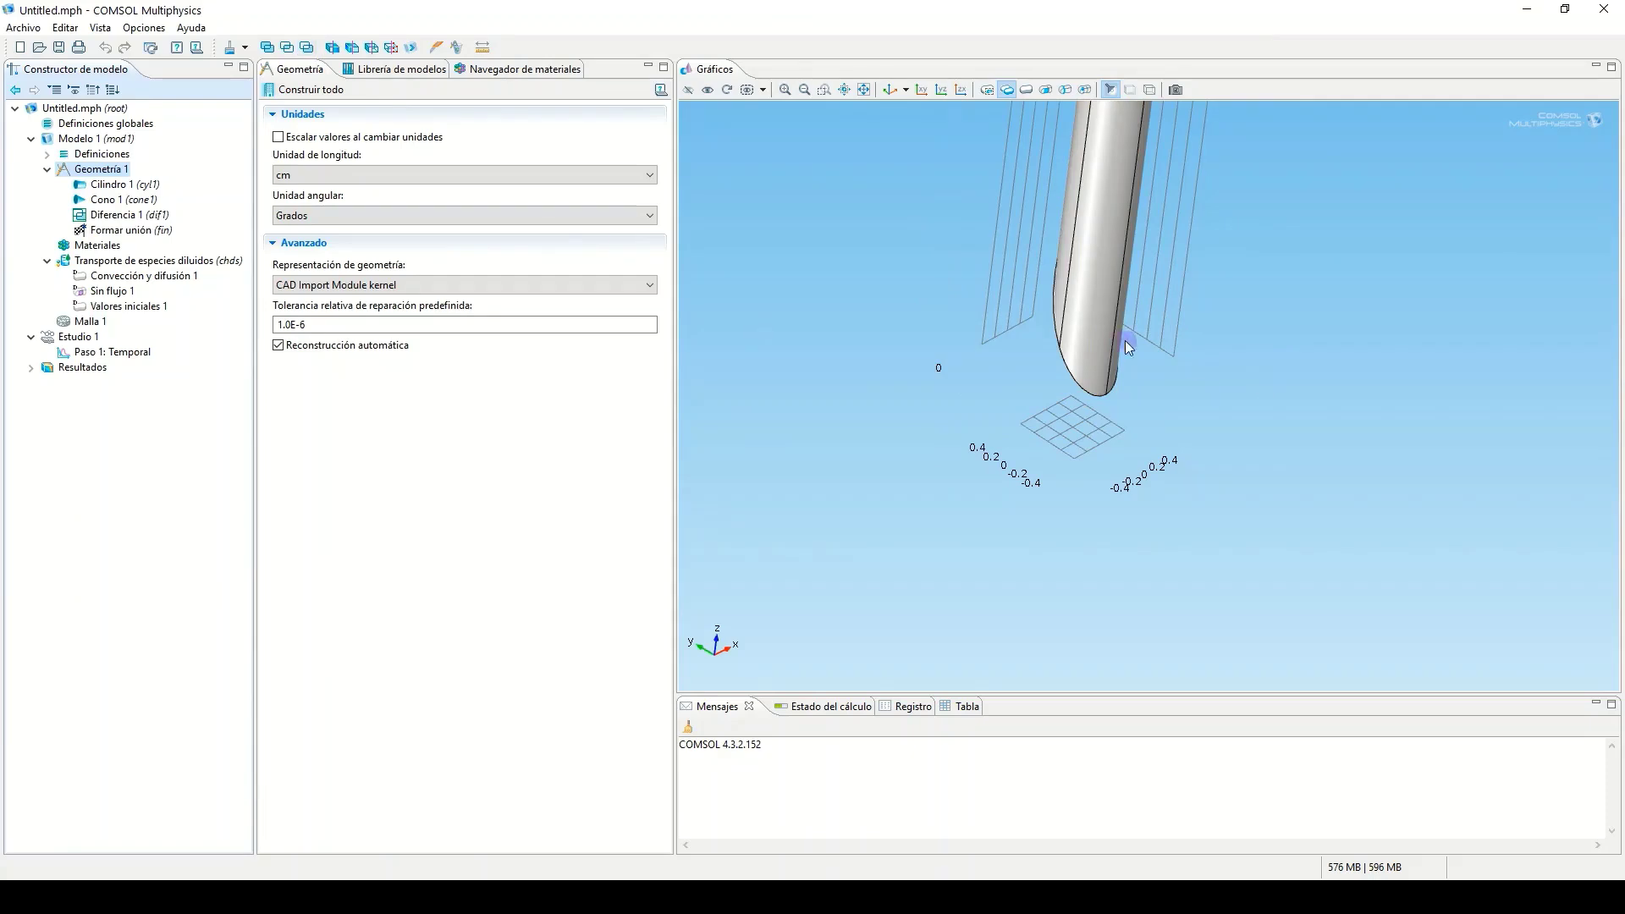
{"action": "left_click_drag", "start_coordinate": [1088, 335], "coordinate": [1053, 225]}
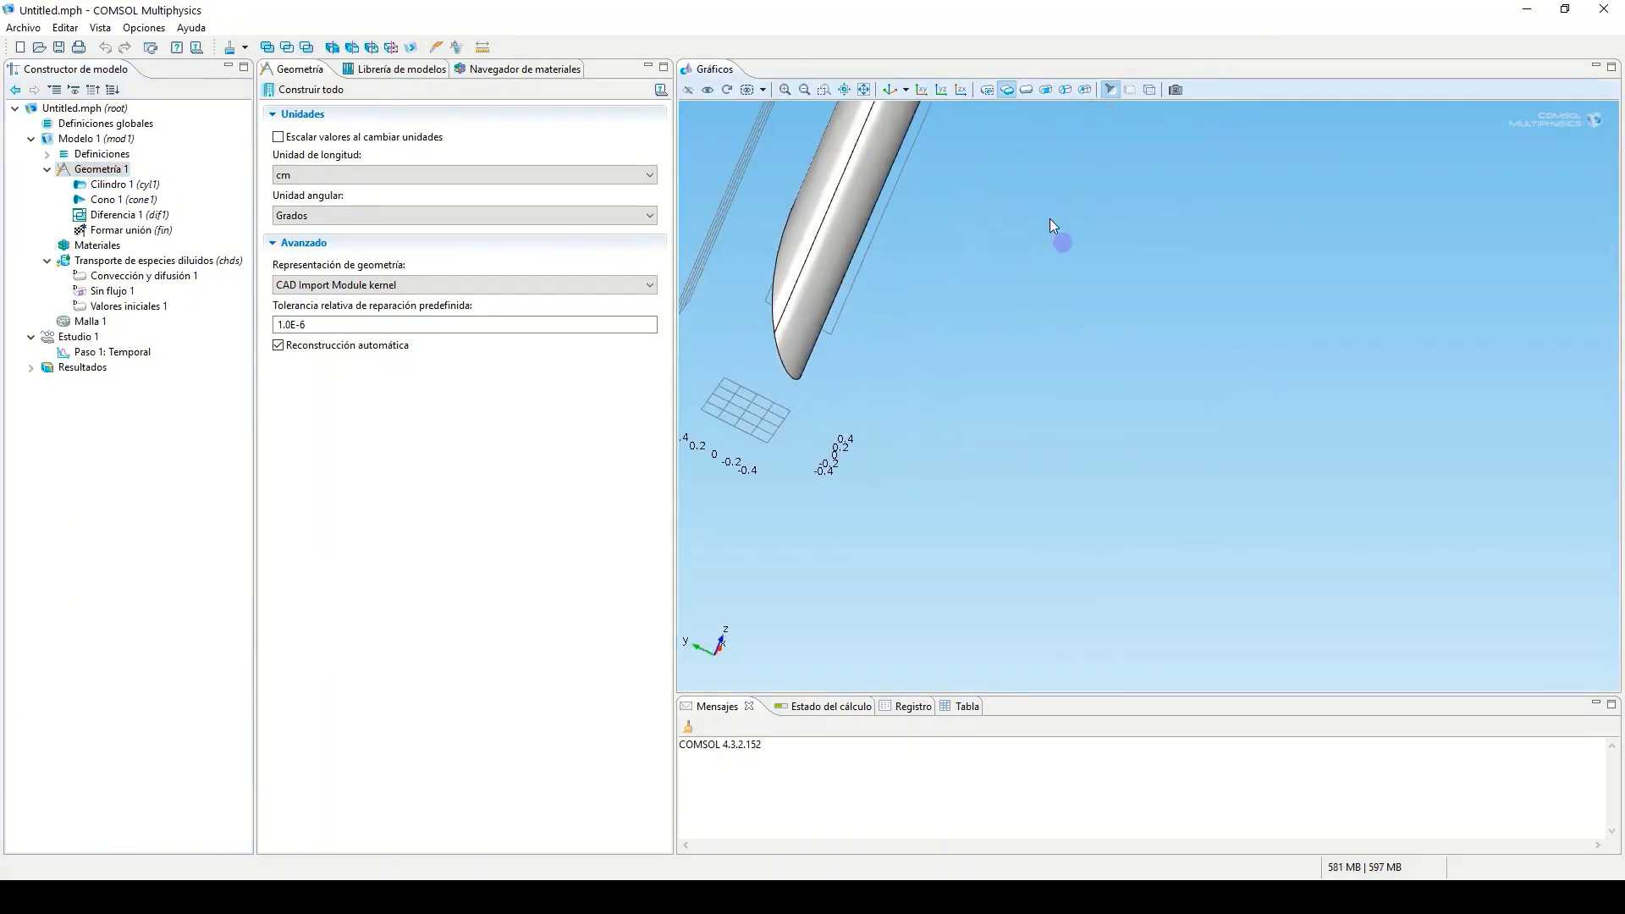
{"action": "left_click", "coordinate": [867, 92]}
{"action": "left_click_drag", "start_coordinate": [1068, 330], "coordinate": [1325, 480]}
{"action": "left_click_drag", "start_coordinate": [1248, 526], "coordinate": [1066, 523]}
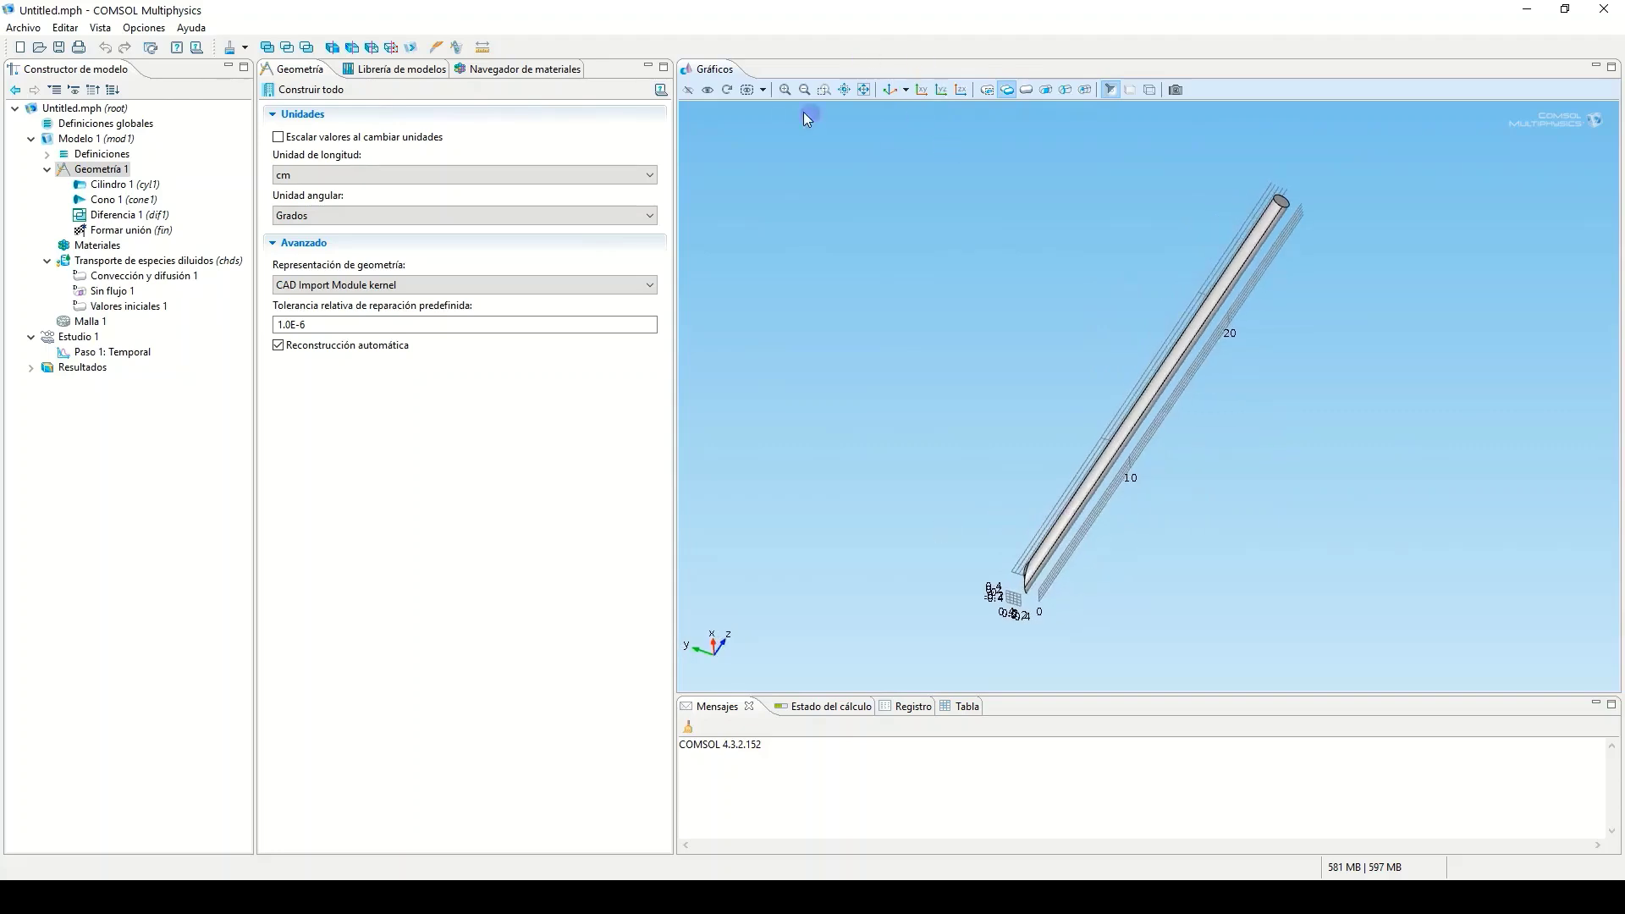
- Add the recent material Water, liquid to the model from the material browser
{"action": "left_click", "coordinate": [96, 245]}
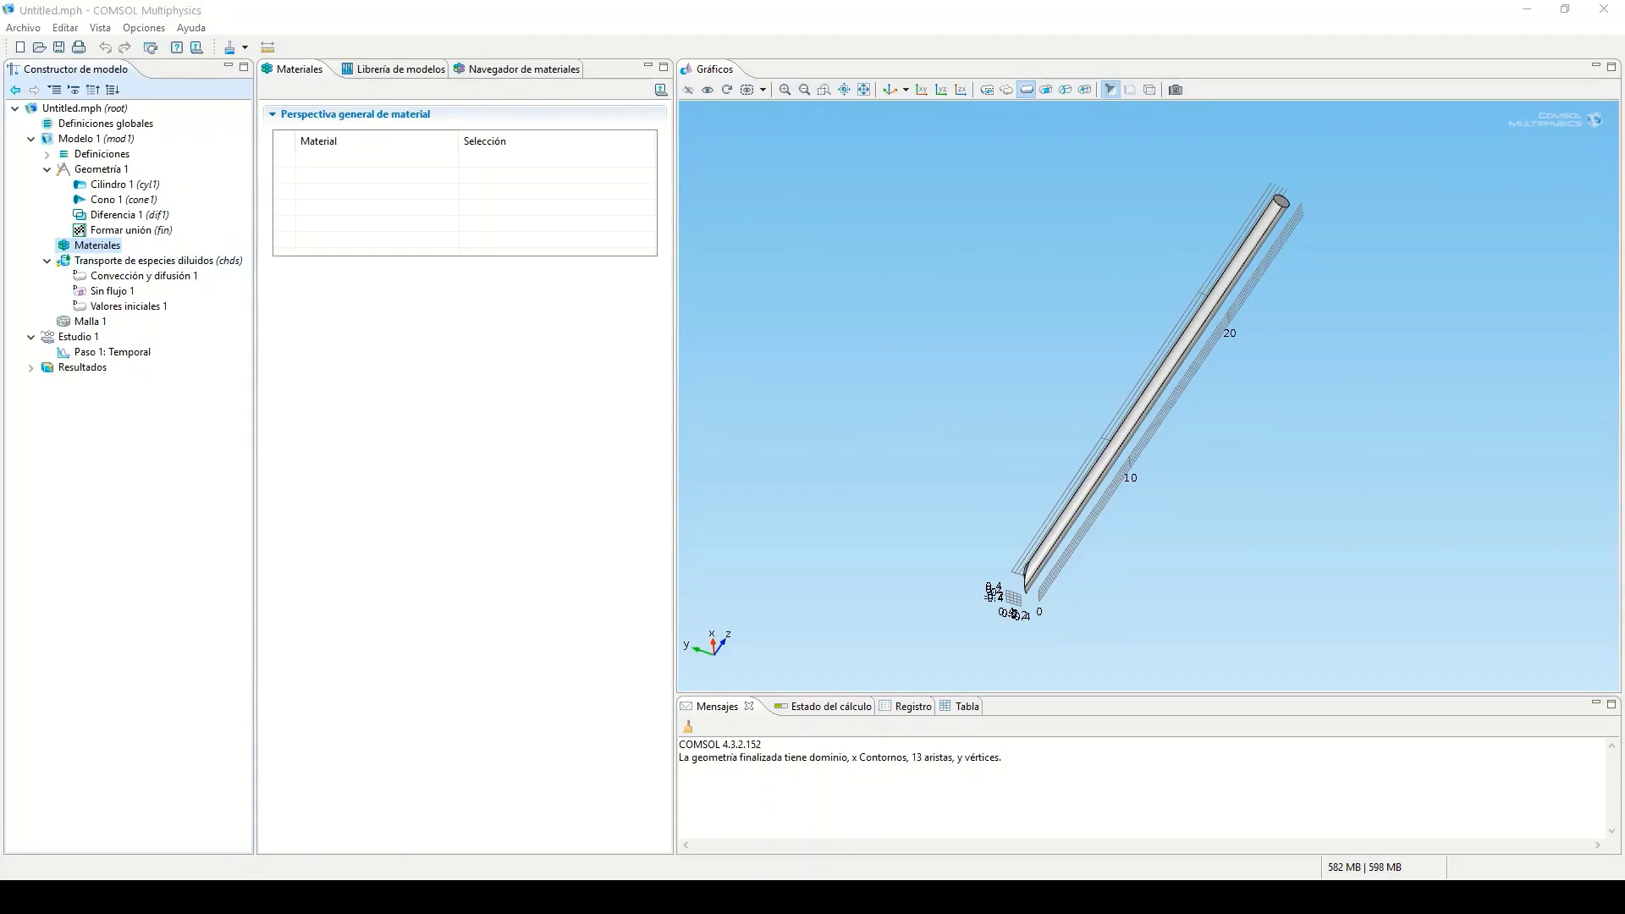
{"action": "right_click", "coordinate": [94, 250]}
{"action": "left_click", "coordinate": [165, 281]}
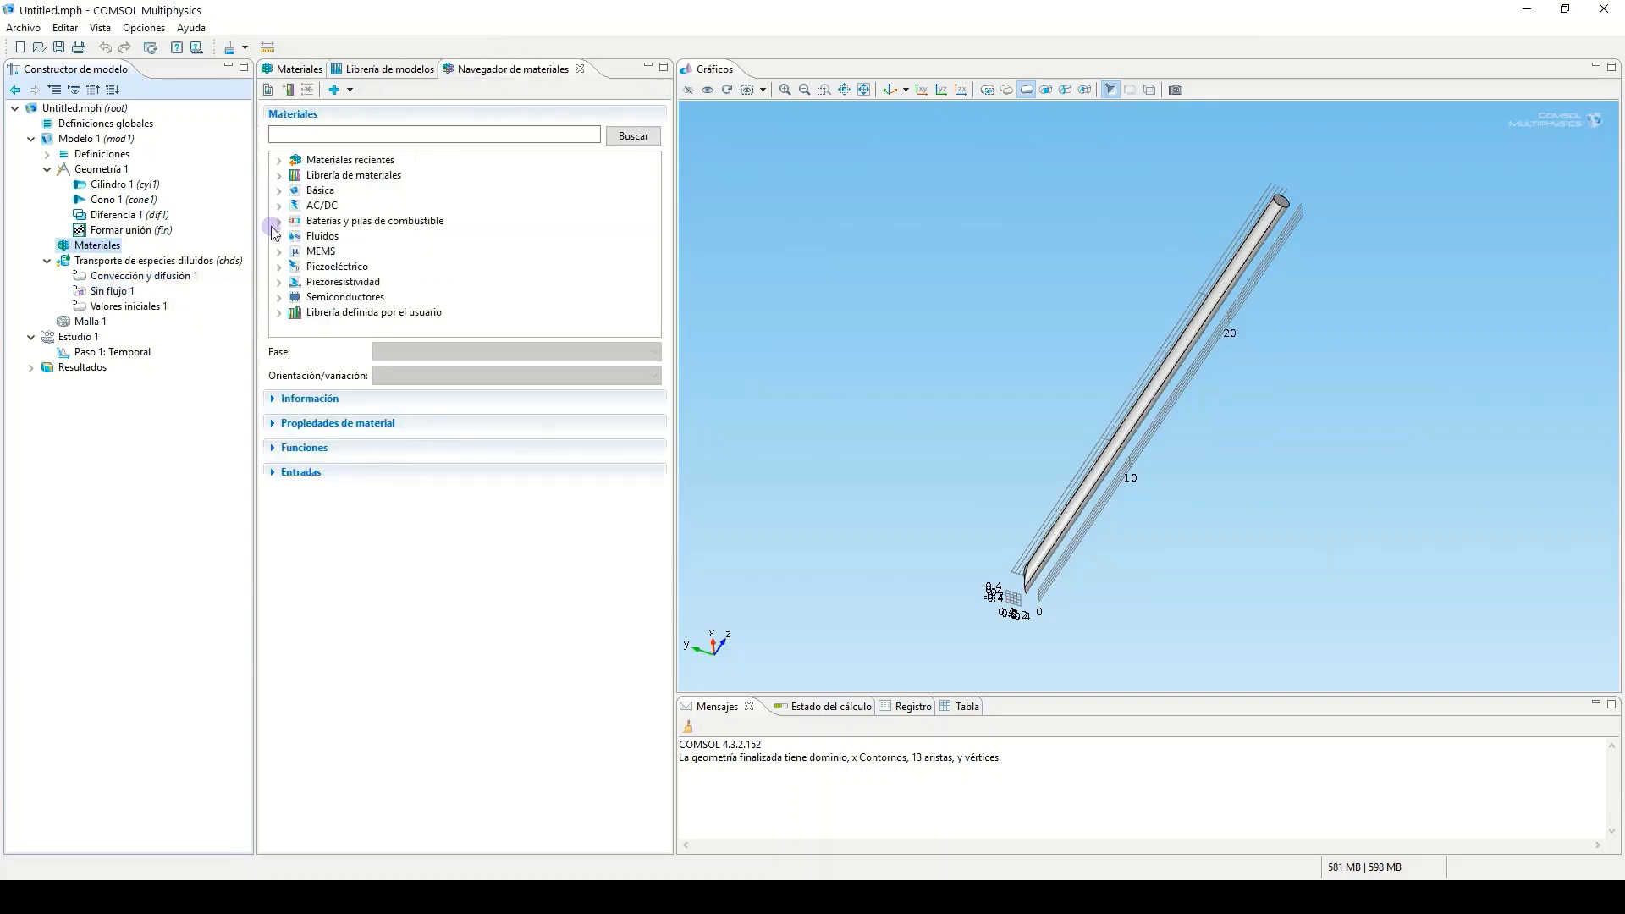
{"action": "left_click", "coordinate": [279, 160]}
{"action": "left_click", "coordinate": [365, 176]}
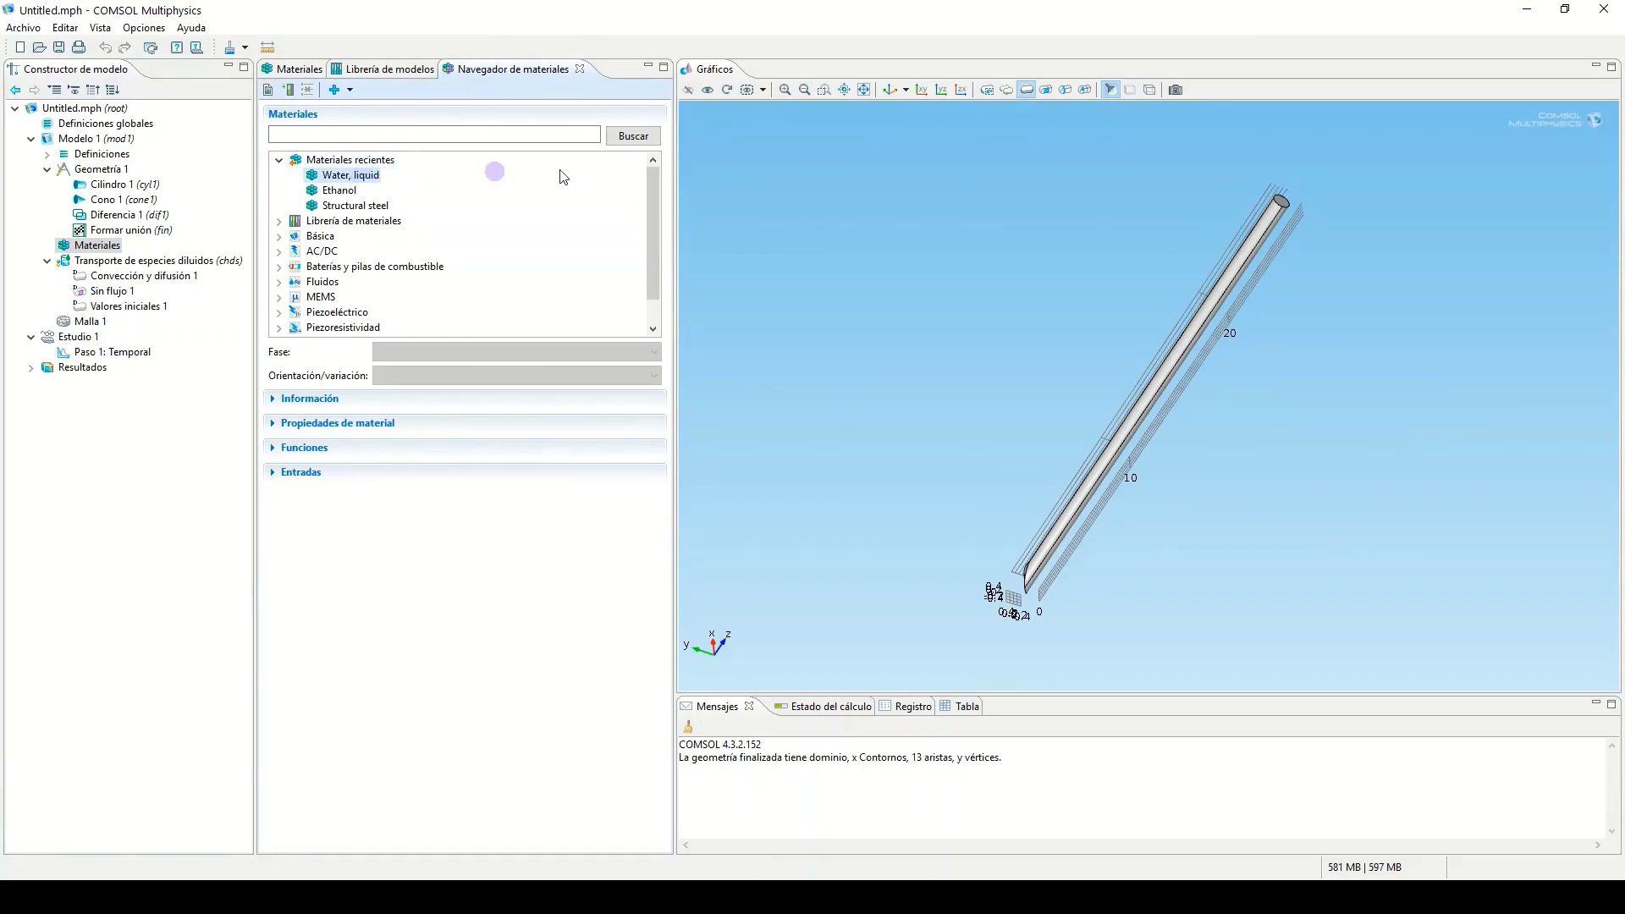
{"action": "left_click", "coordinate": [338, 90]}
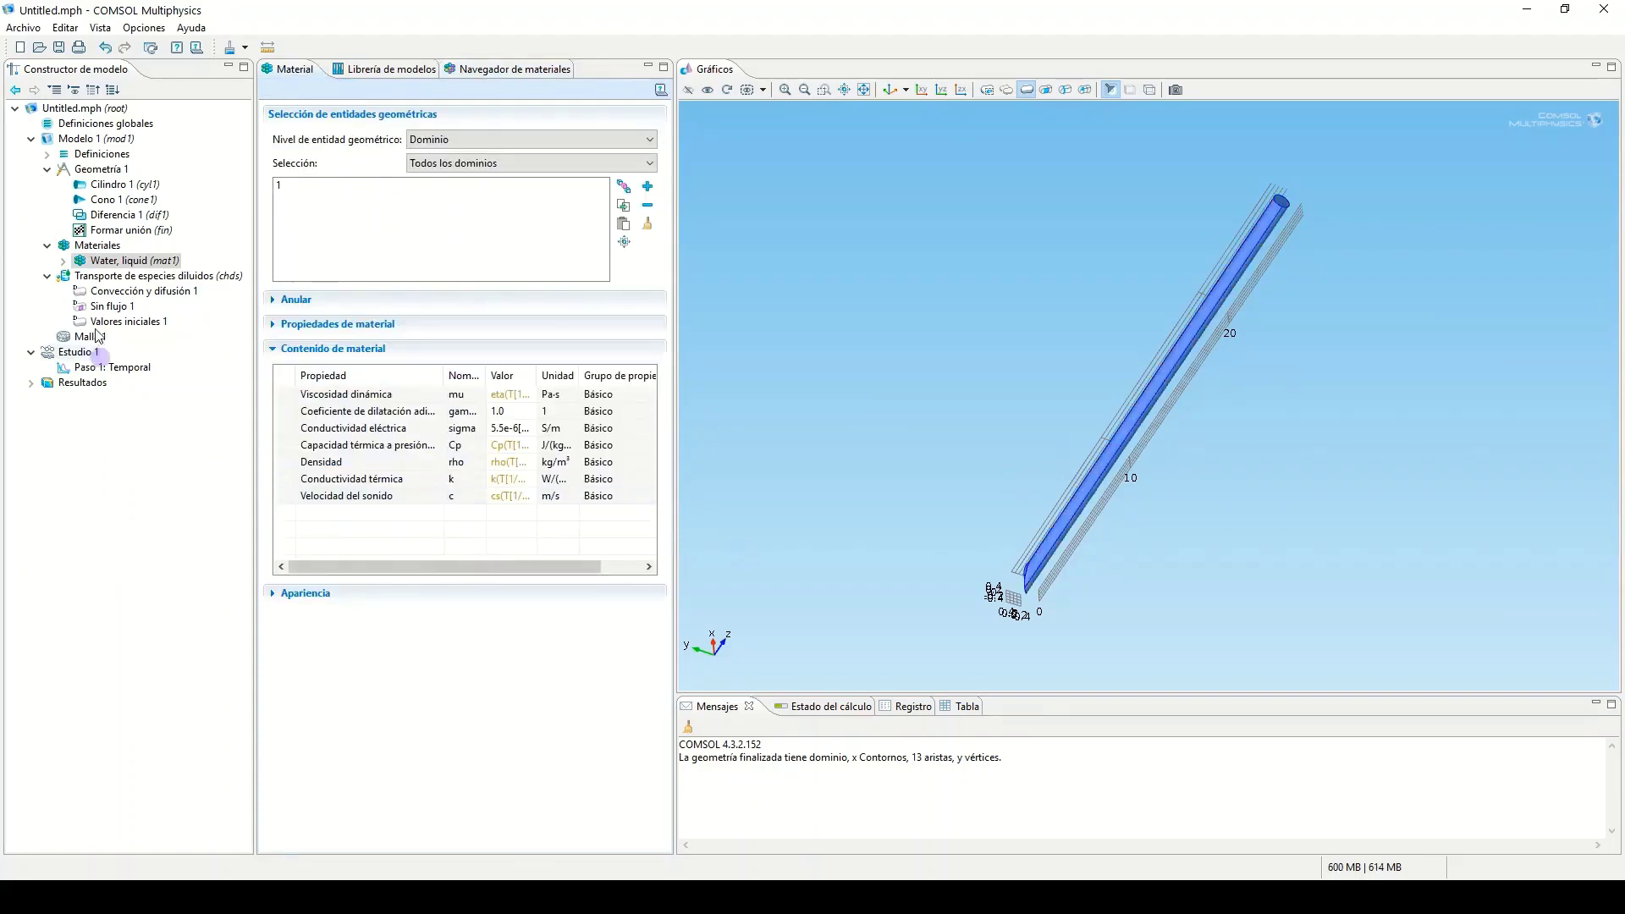
- Set the z component of the velocity field to 0.3 m/s in the convection and diffusion settings of the diluted species transport
{"action": "left_click", "coordinate": [116, 276]}
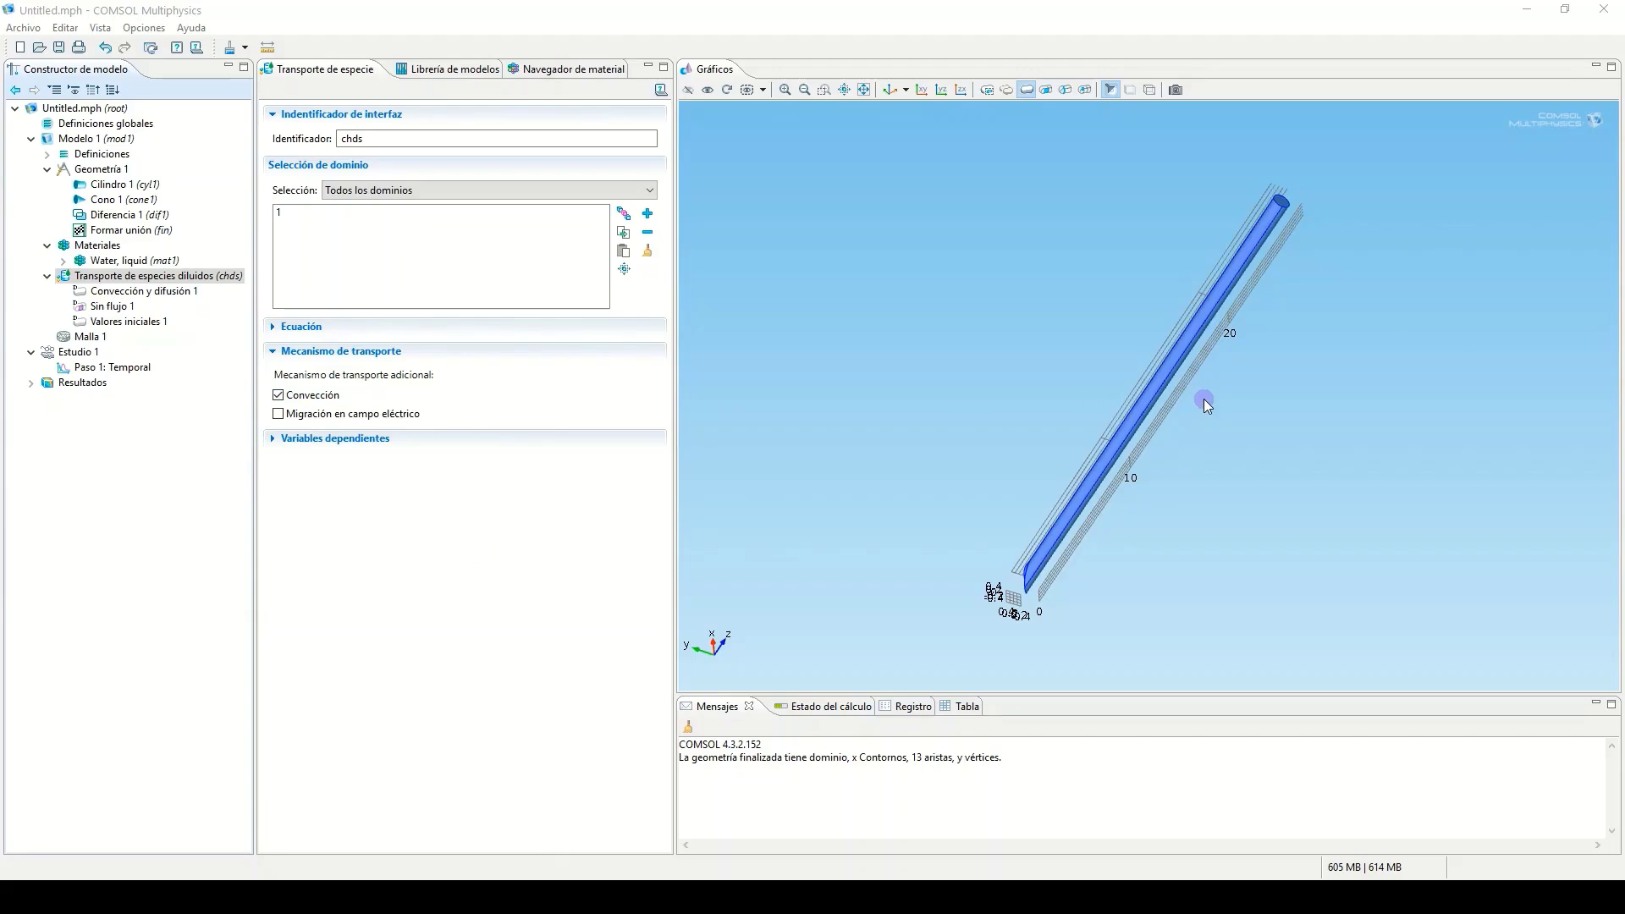
{"action": "left_click", "coordinate": [159, 291]}
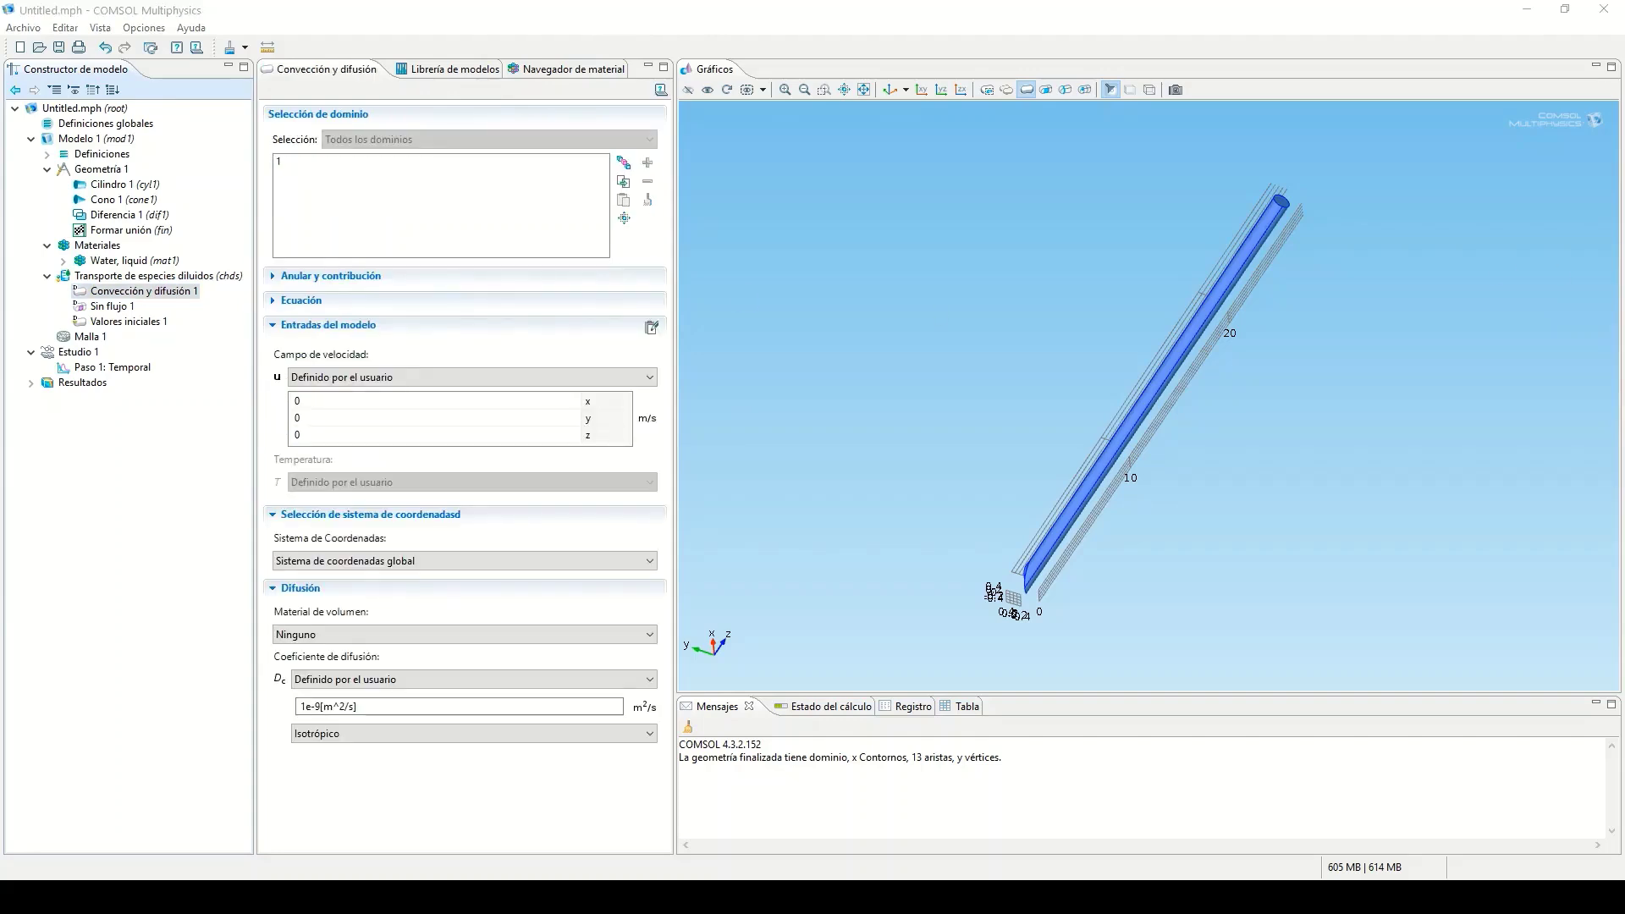
{"action": "left_click", "coordinate": [391, 435]}
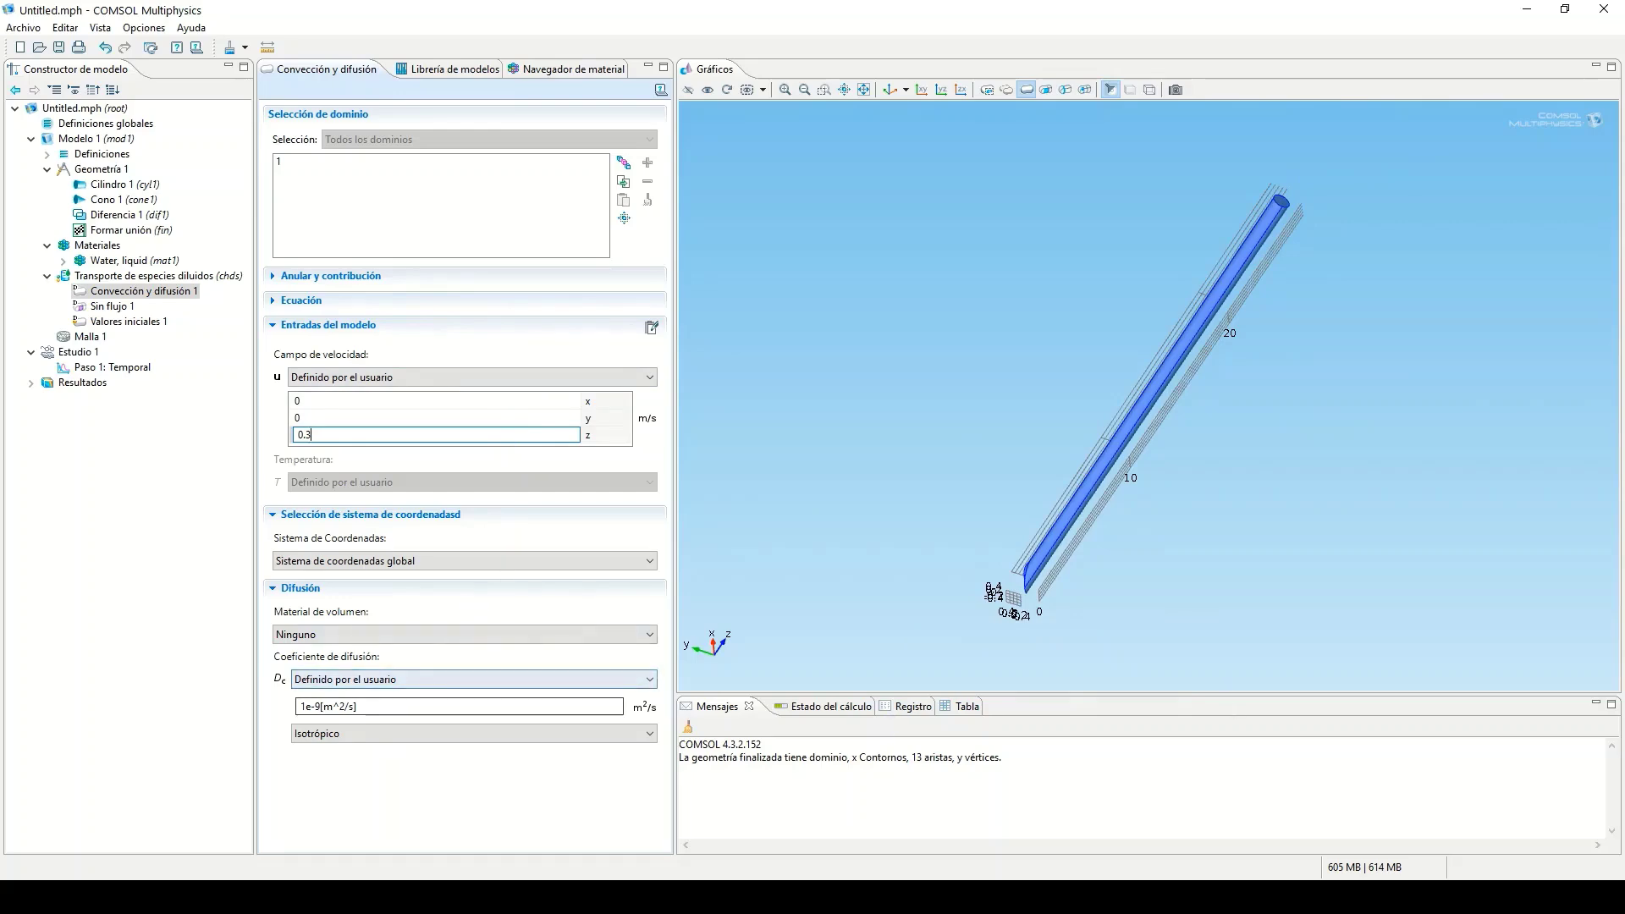
- Set the user-defined diffusion coefficient in the convection and diffusion settings to 2.09e-9 m^2/s
{"action": "left_click", "coordinate": [301, 706]}
{"action": "type", "text": "2"}
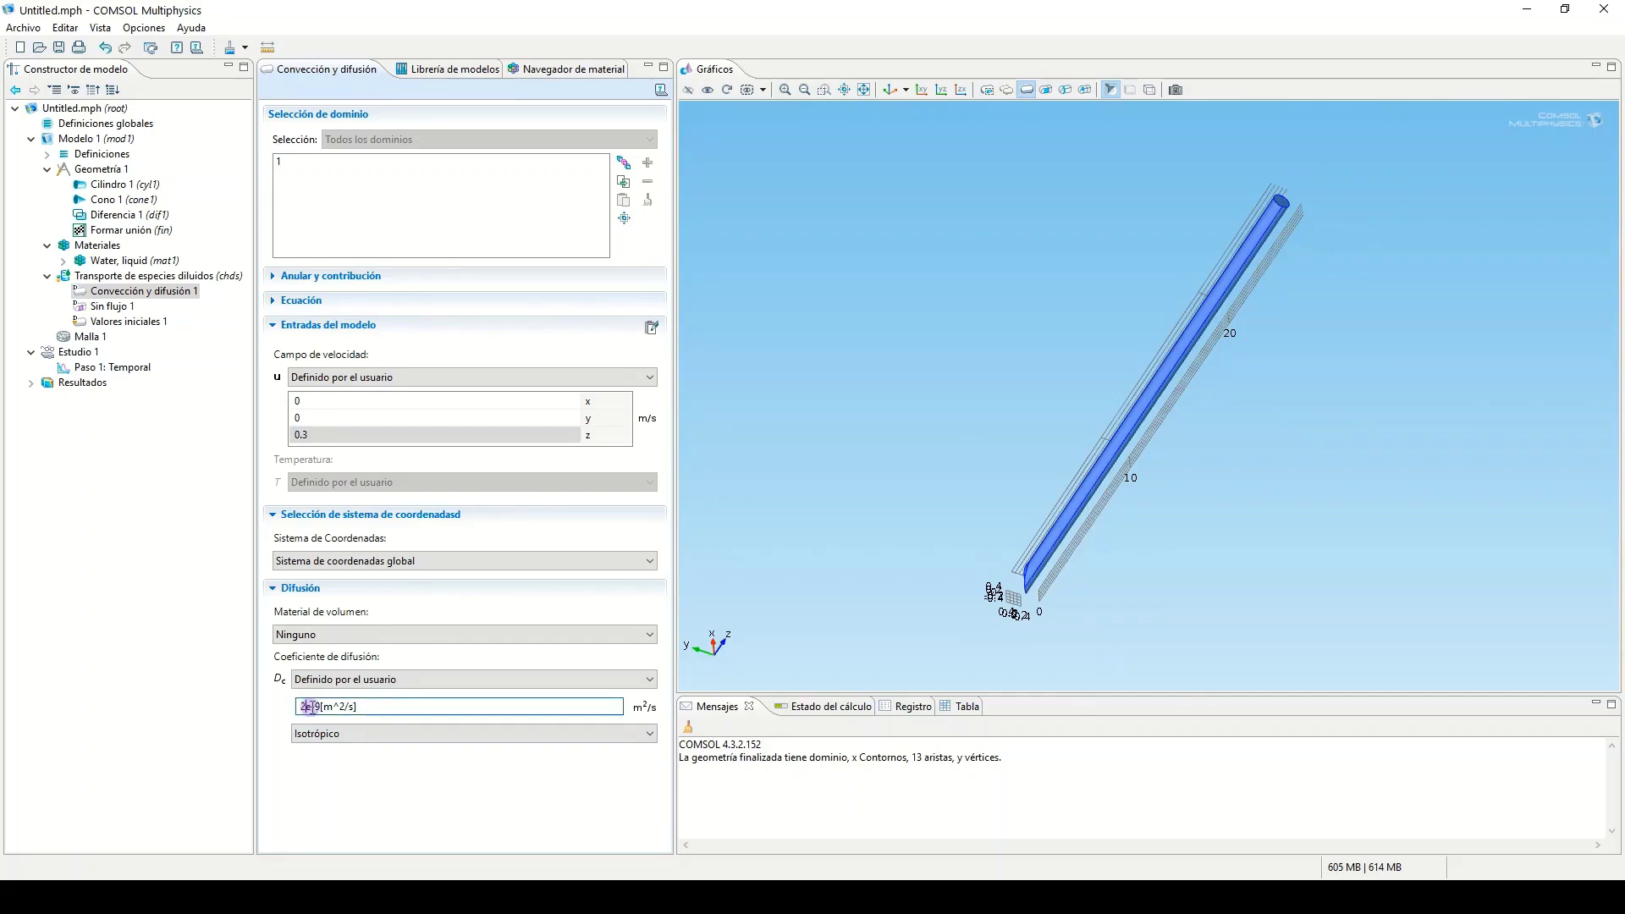
{"action": "type", "text": ".09"}
- Check the boundaries of the no-flux condition and the initial concentration of the species
{"action": "left_click", "coordinate": [125, 307]}
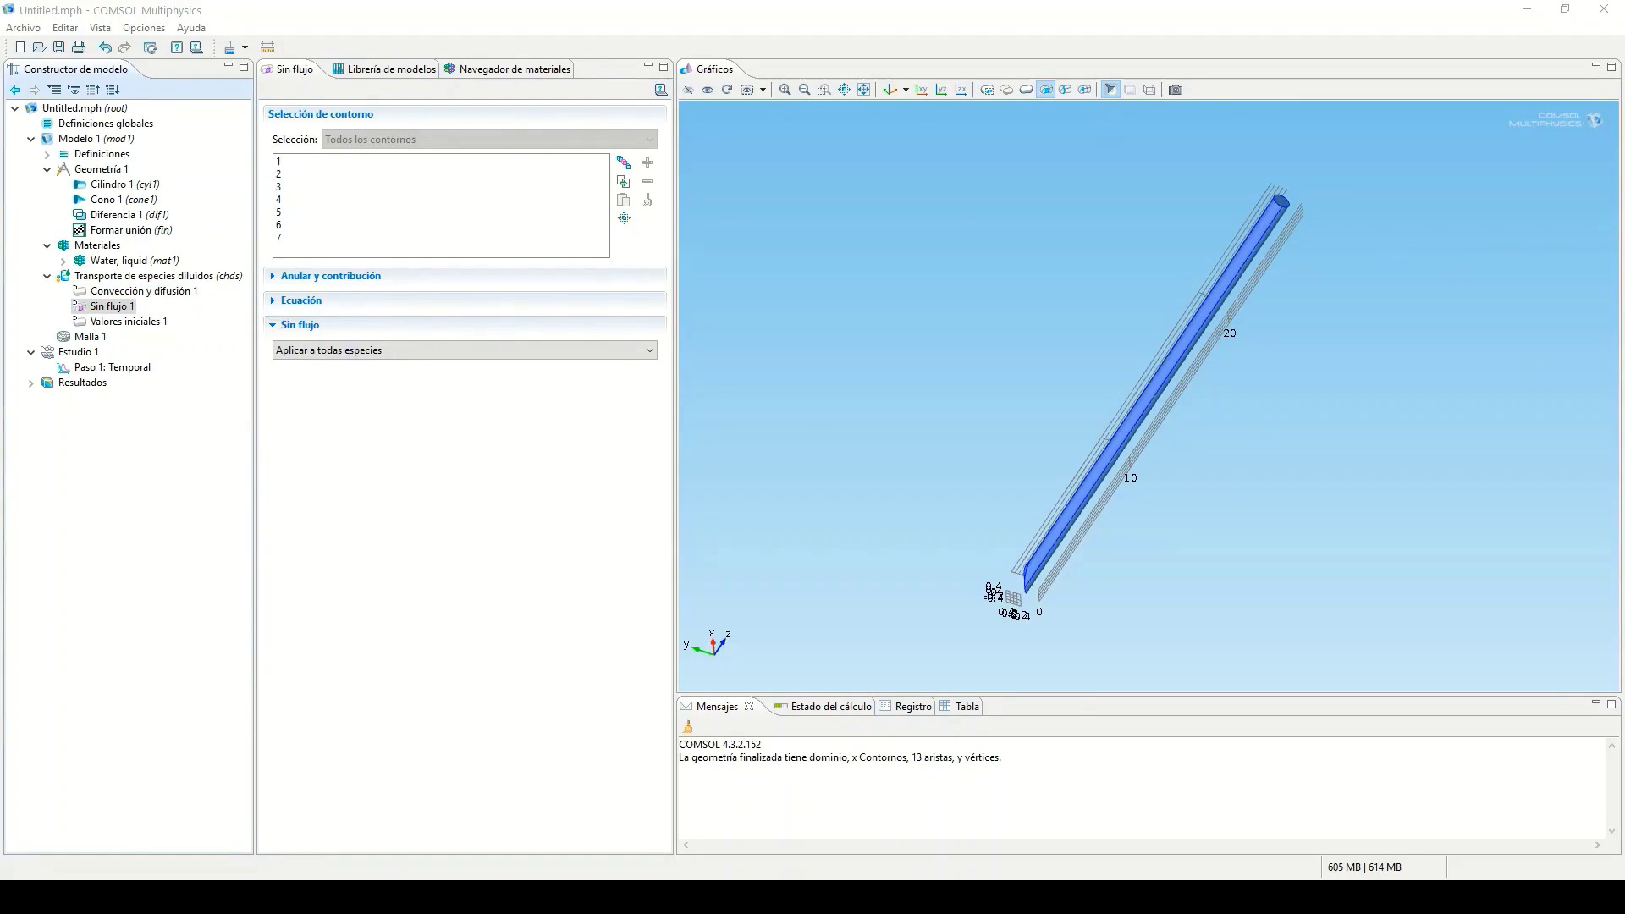
{"action": "left_click", "coordinate": [108, 321]}
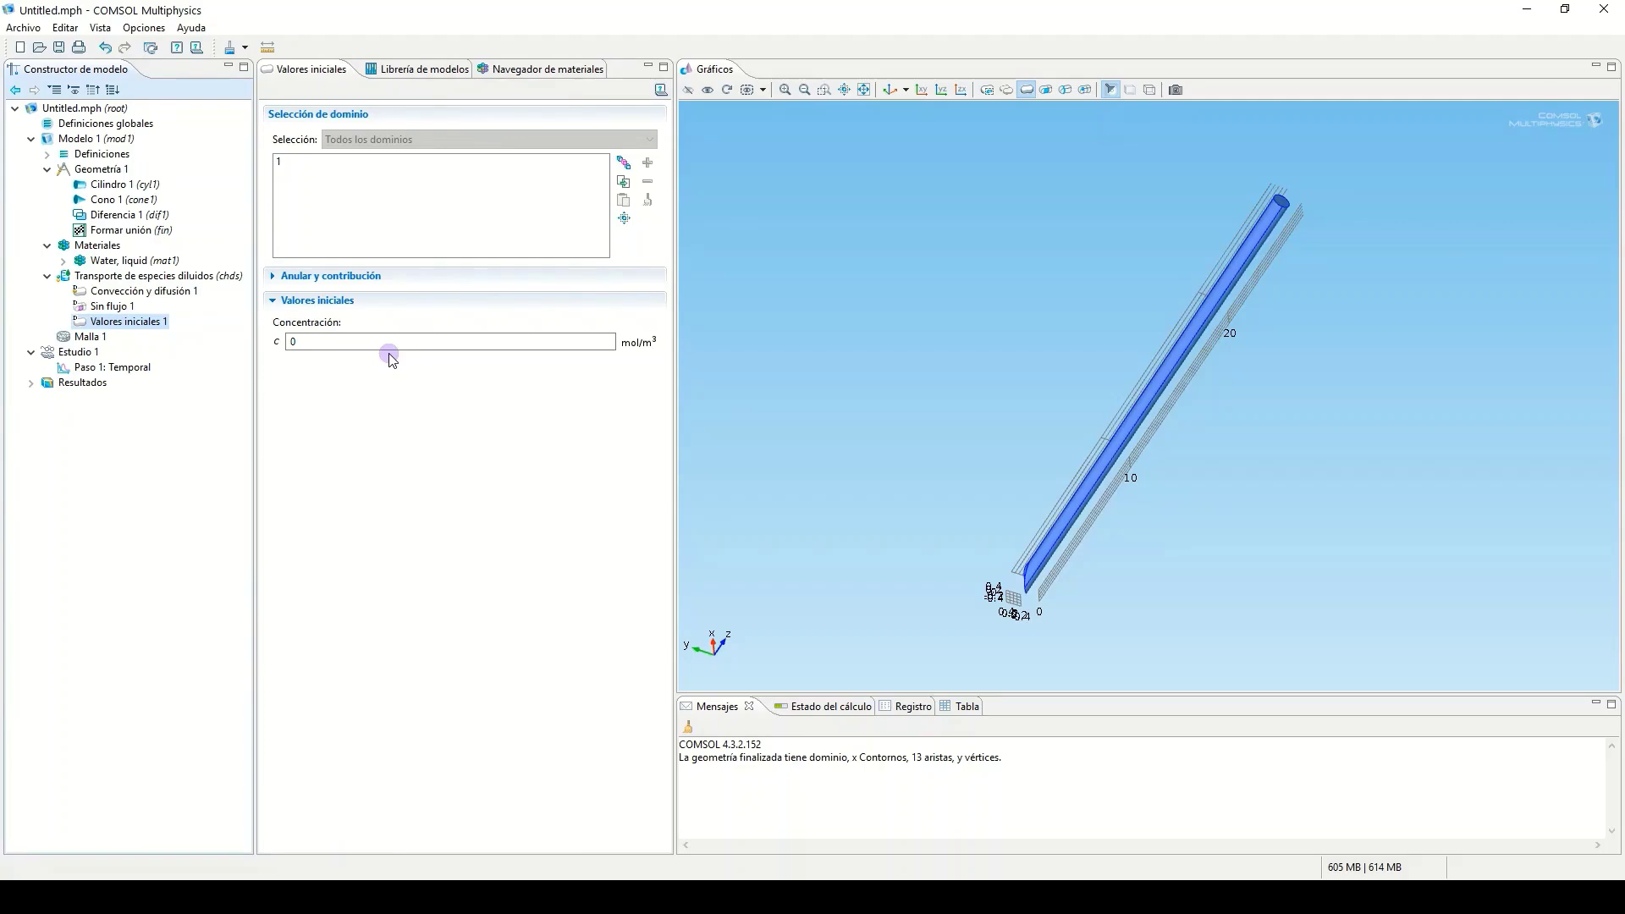
{"action": "left_click", "coordinate": [339, 341]}
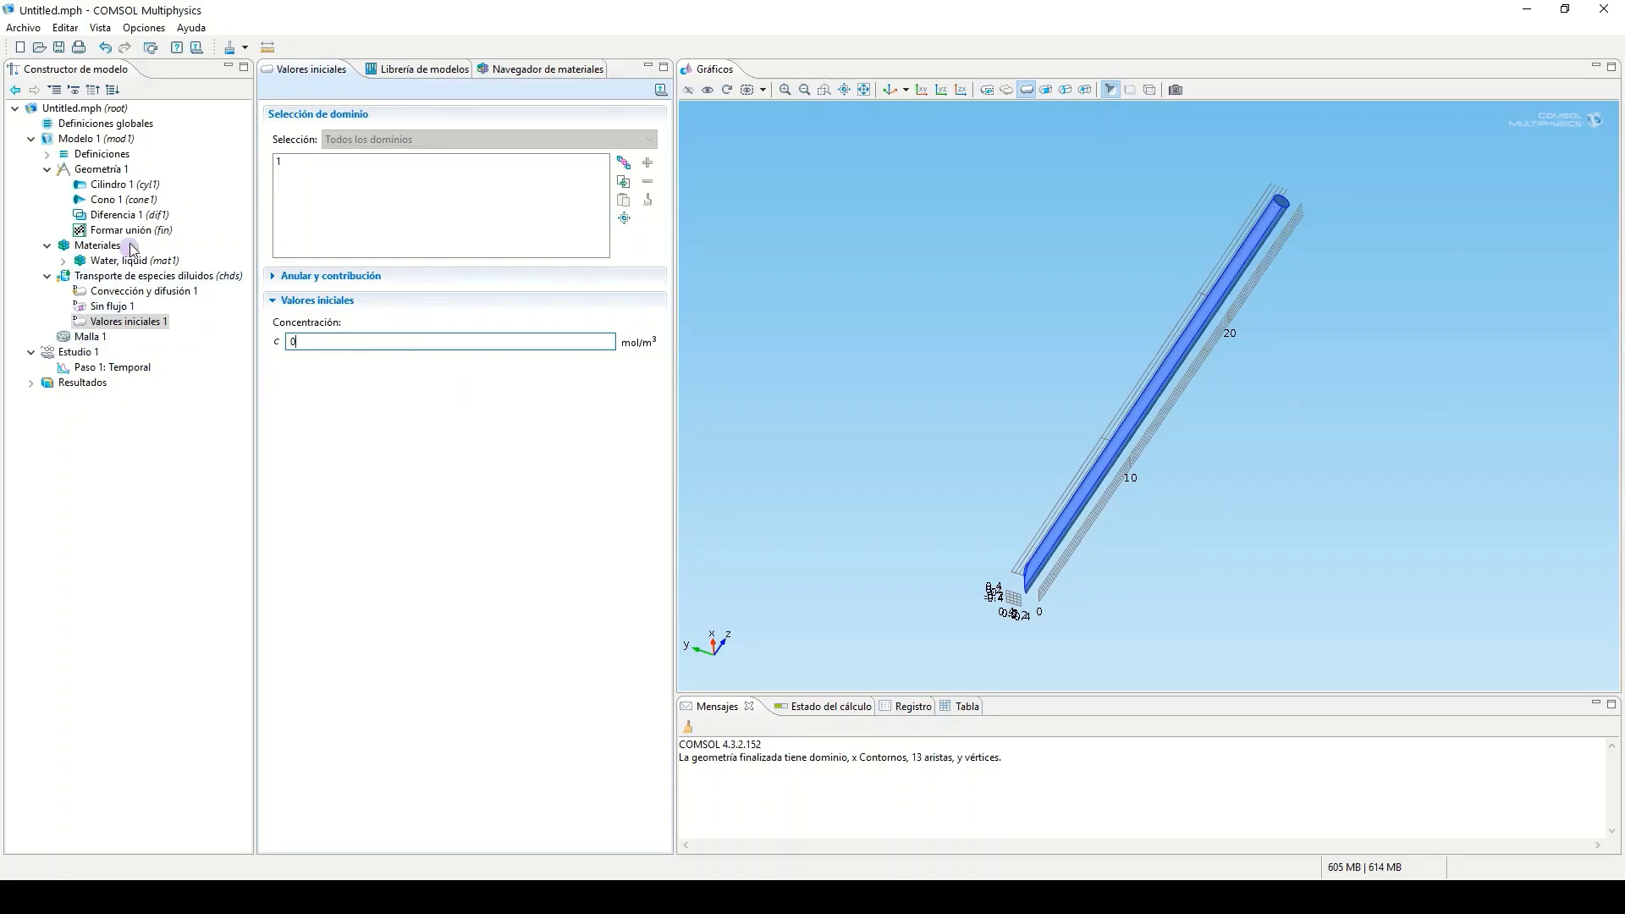
- Add an inflow condition to the diluted species transport and assign boundaries 3 and 6 at the needle's bevelled end
{"action": "left_click", "coordinate": [111, 277]}
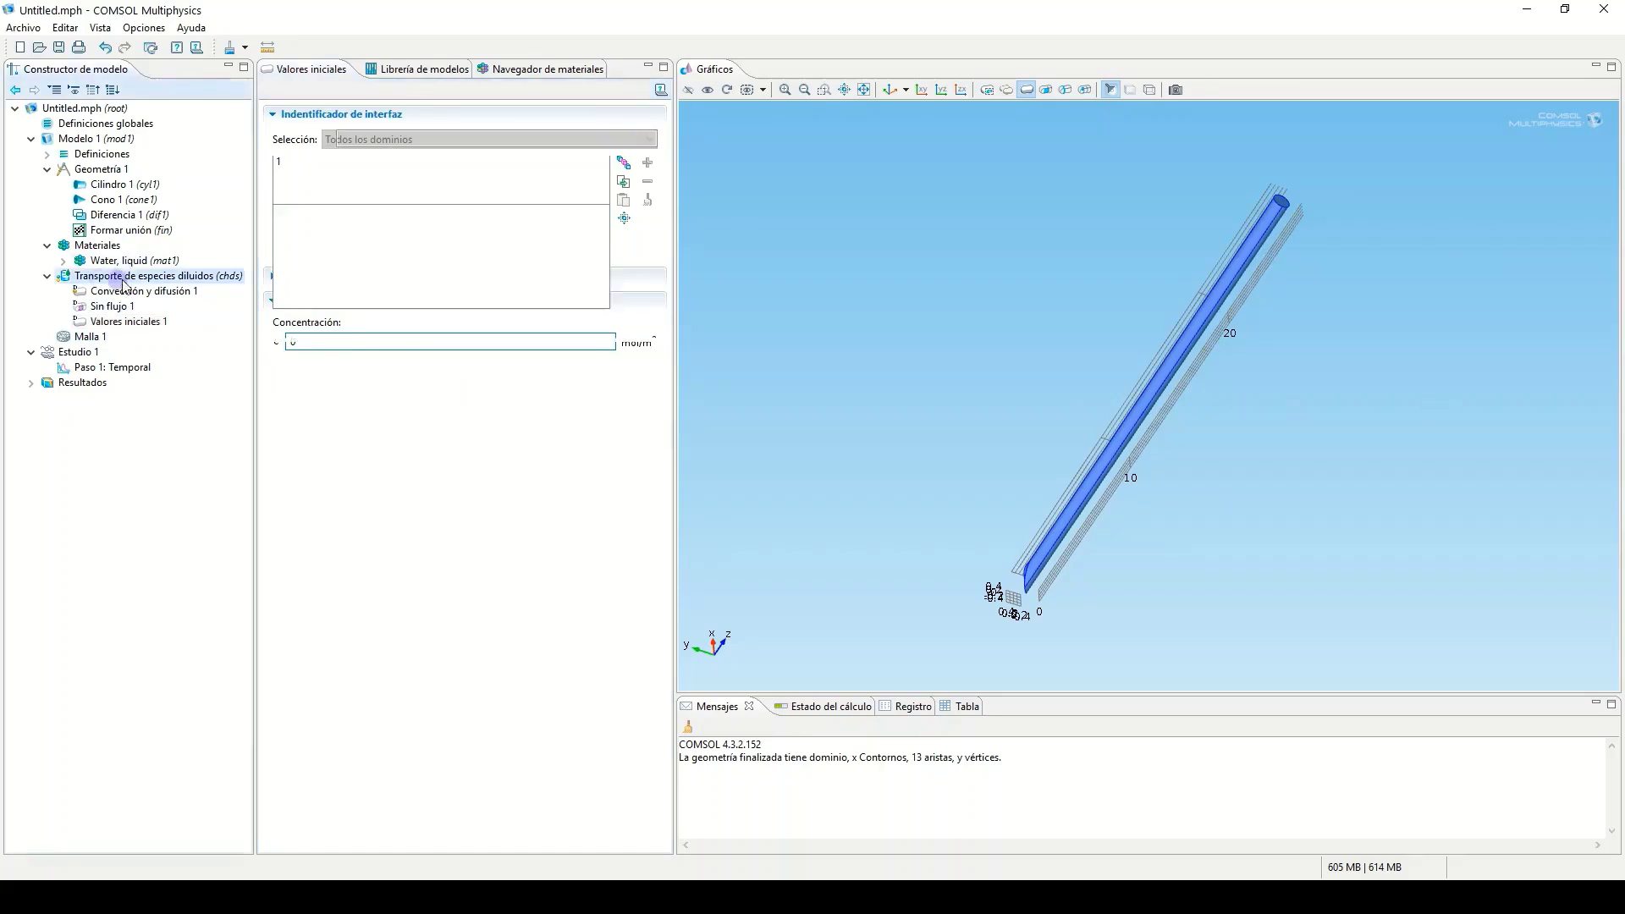
{"action": "right_click", "coordinate": [179, 285]}
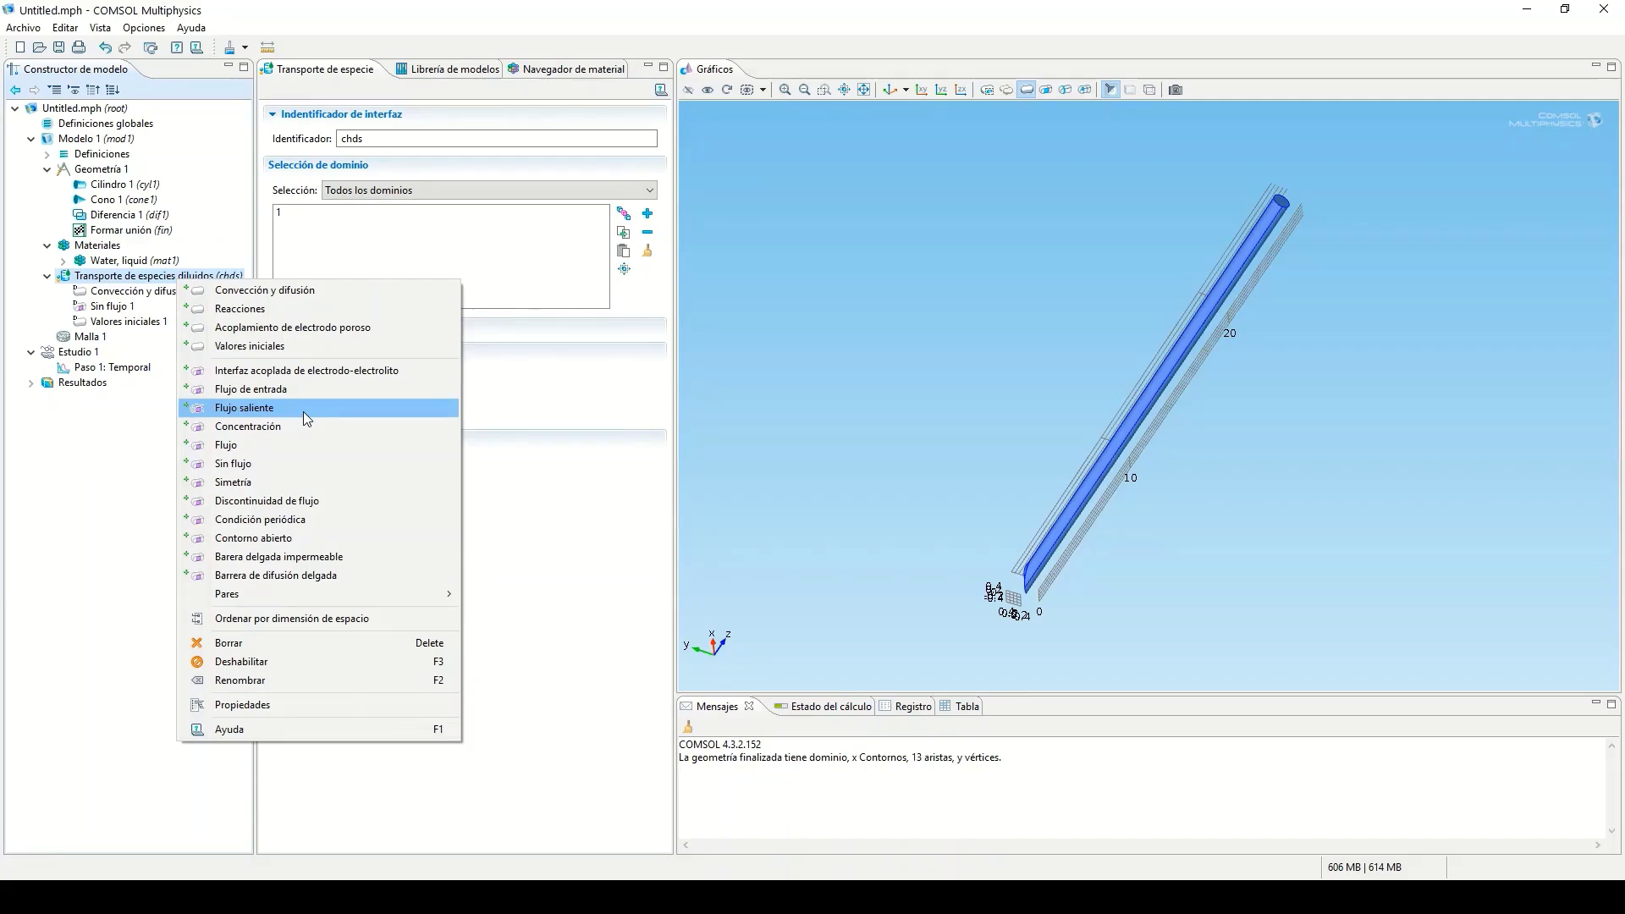
{"action": "left_click", "coordinate": [252, 389]}
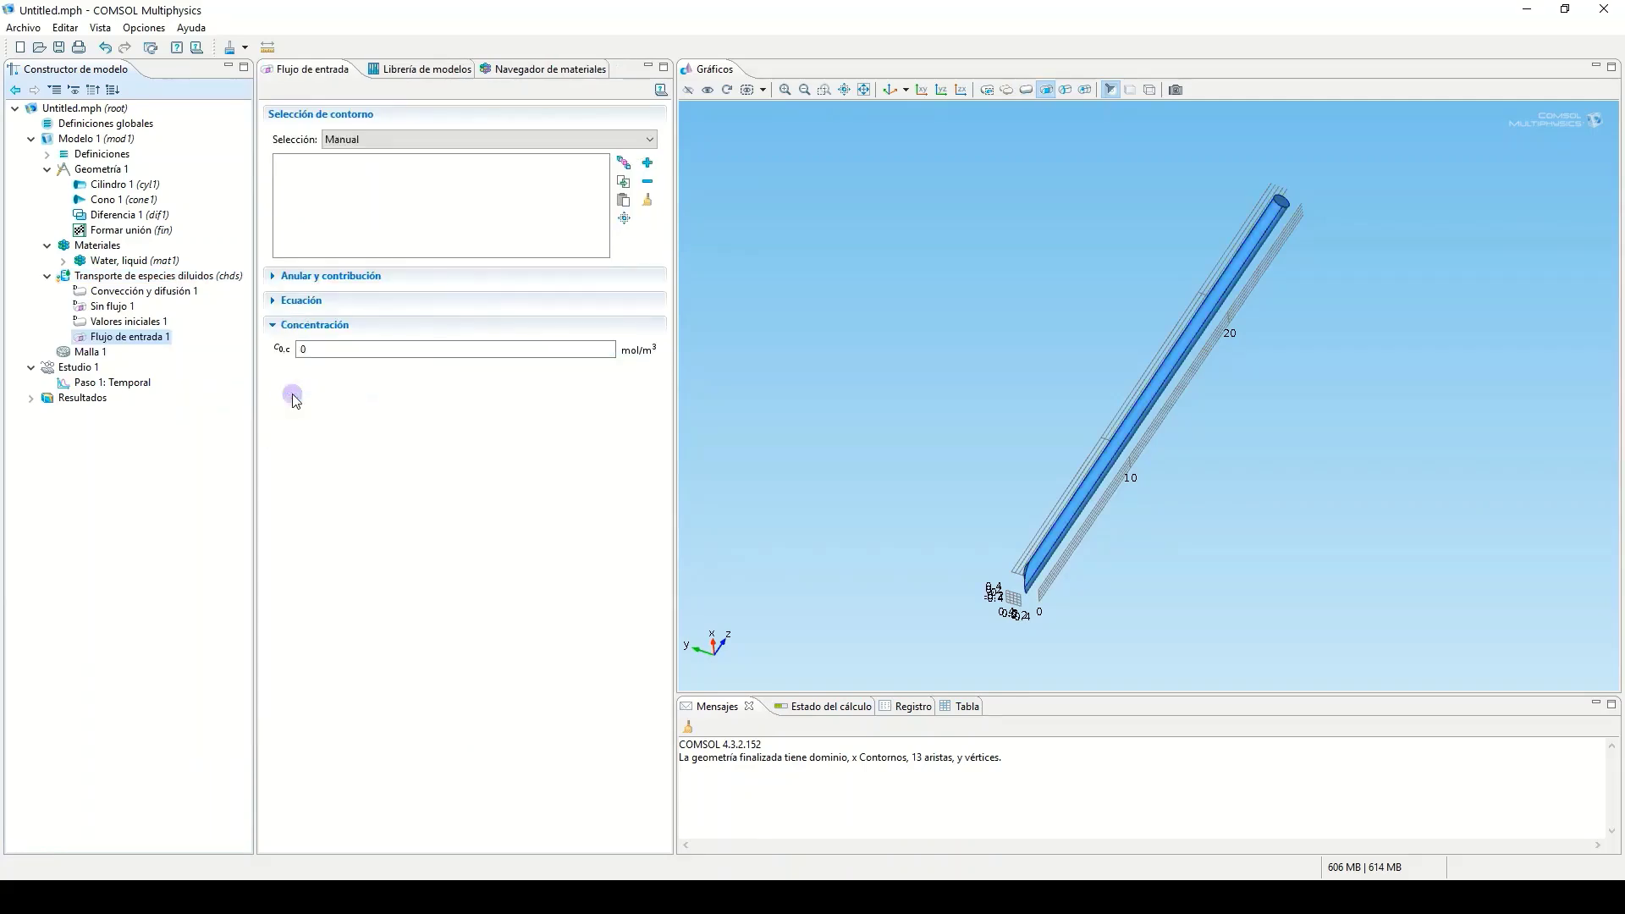
{"action": "left_click_drag", "start_coordinate": [1096, 514], "coordinate": [1237, 381]}
{"action": "left_click", "coordinate": [1135, 429]}
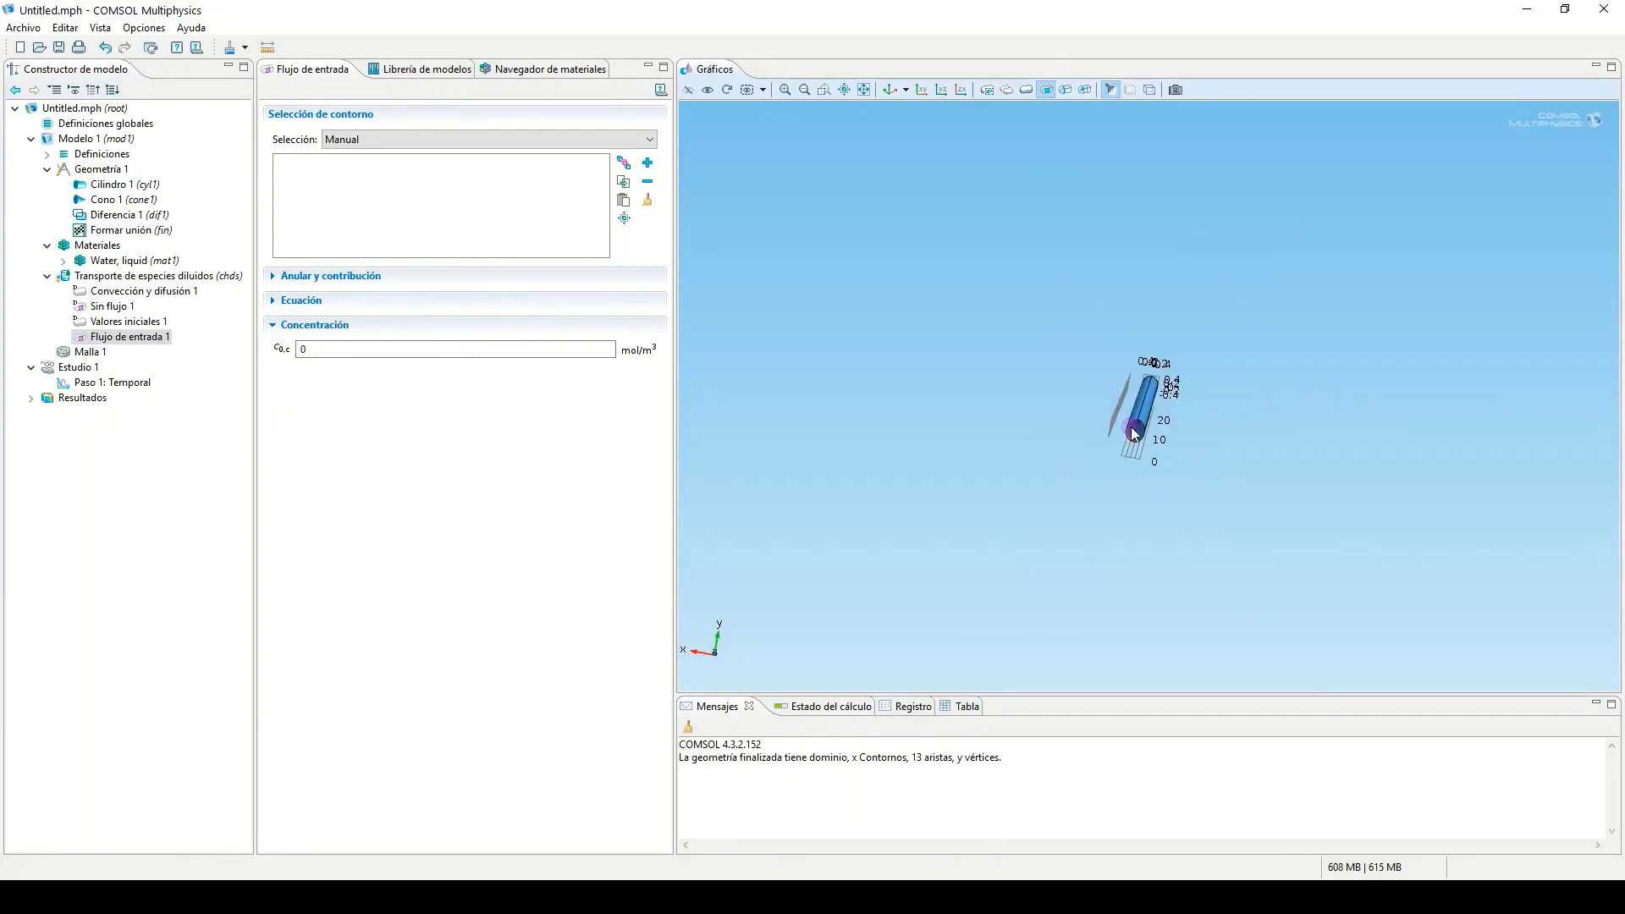
{"action": "left_click", "coordinate": [646, 165]}
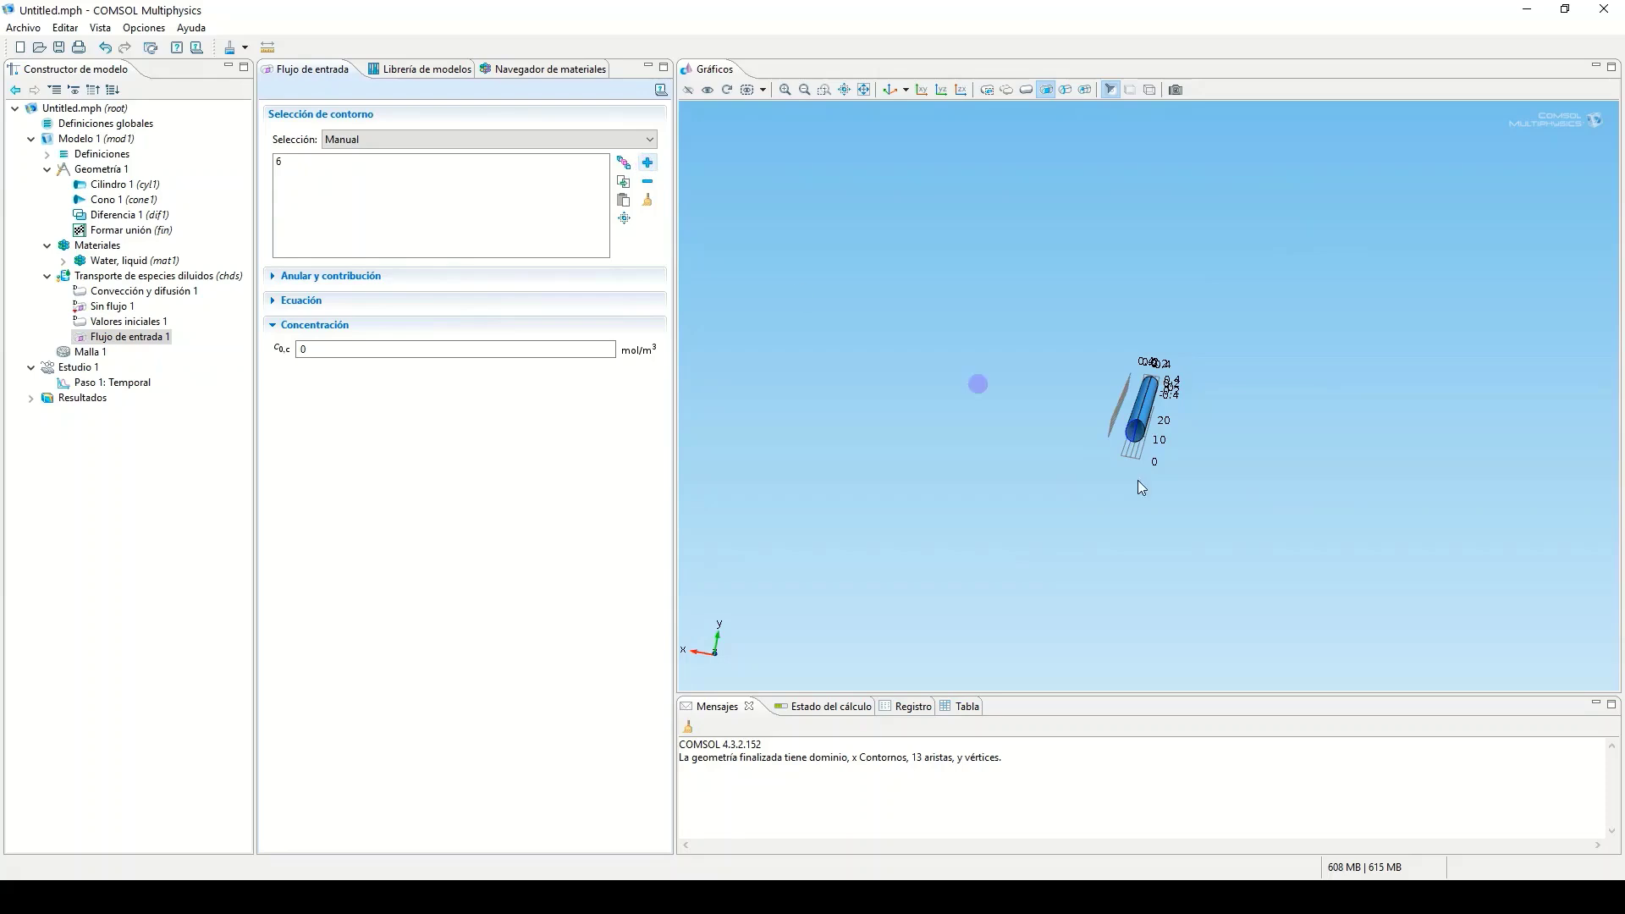
{"action": "left_click", "coordinate": [1139, 430]}
{"action": "left_click", "coordinate": [647, 164]}
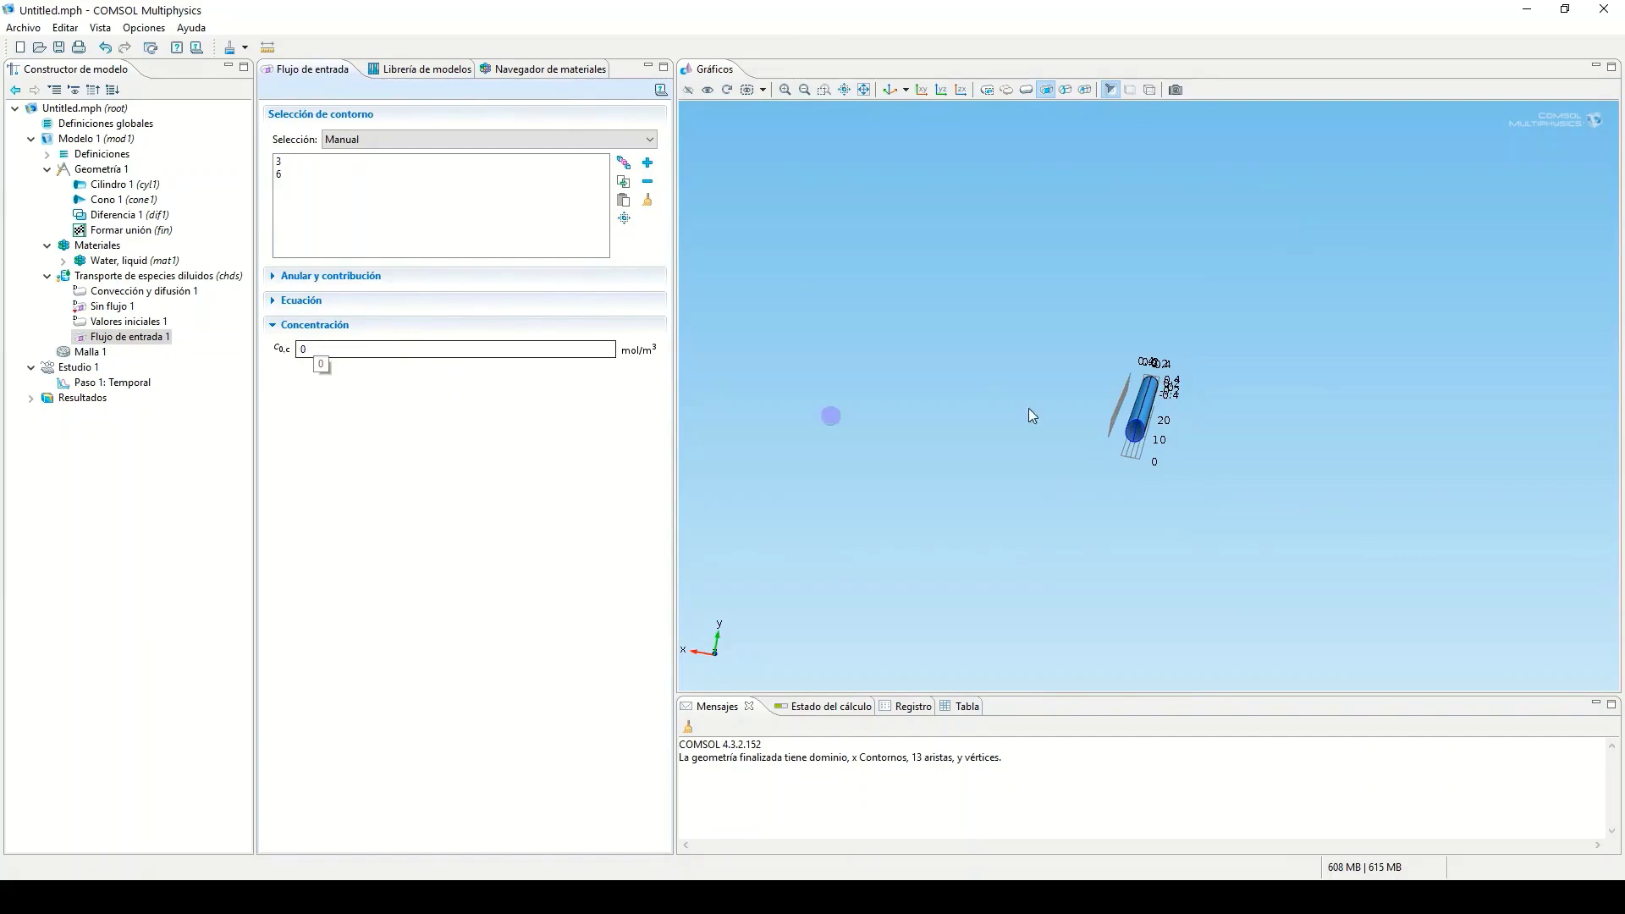
- Add an outflow condition to the diluted species transport and assign the flat circular end face, boundary 4
{"action": "left_click_drag", "start_coordinate": [1273, 378], "coordinate": [1149, 460]}
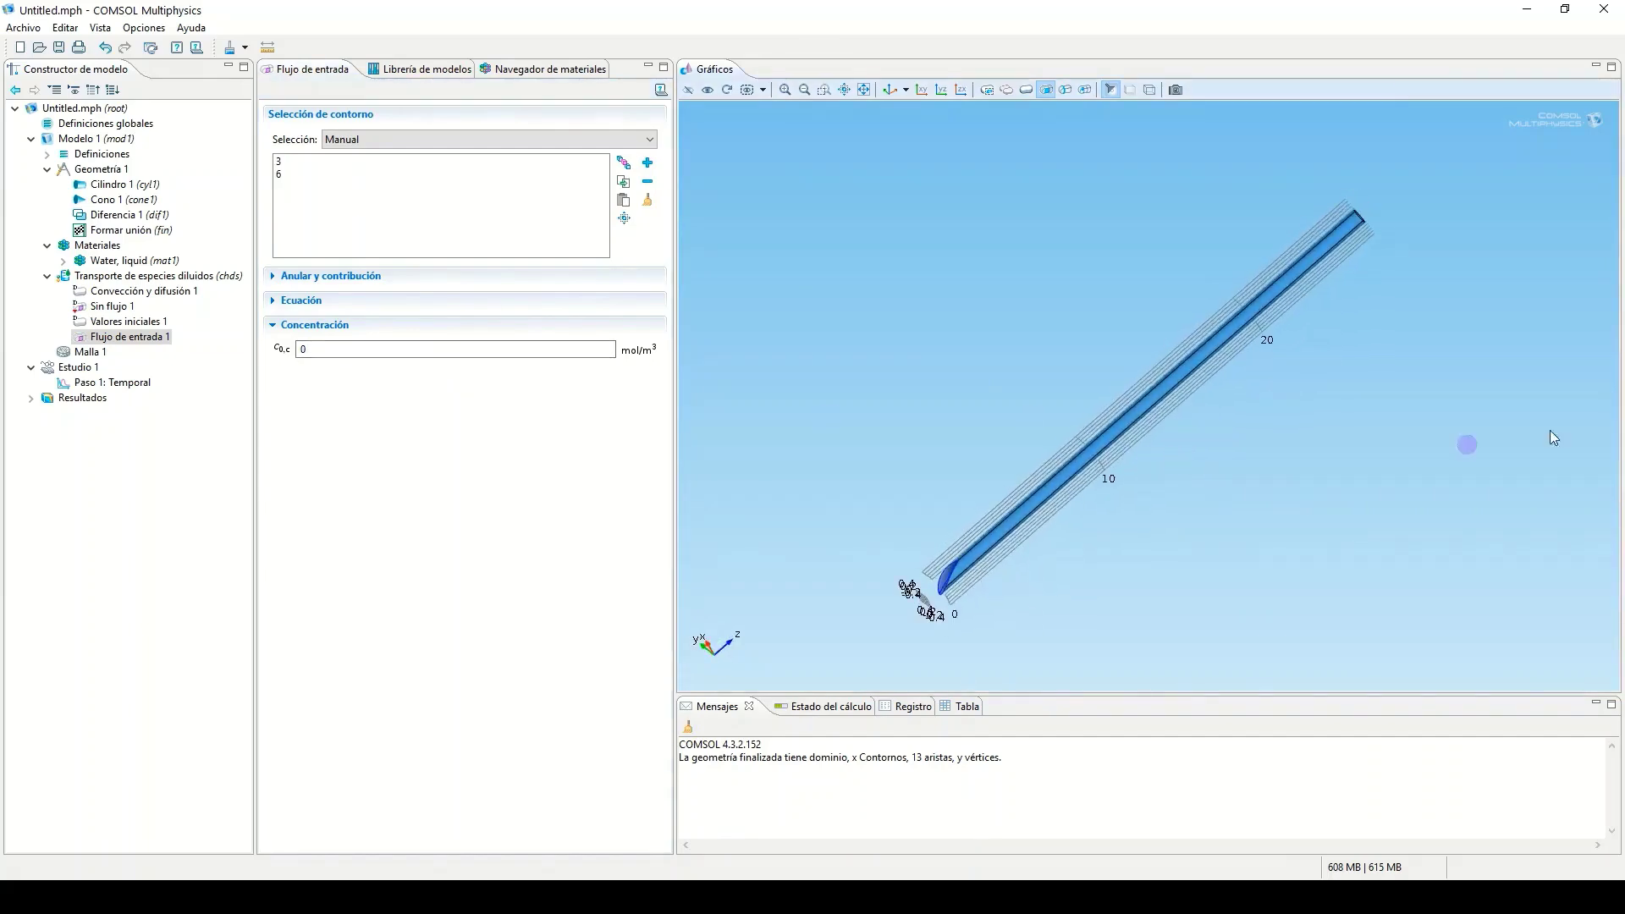
{"action": "right_click", "coordinate": [110, 279]}
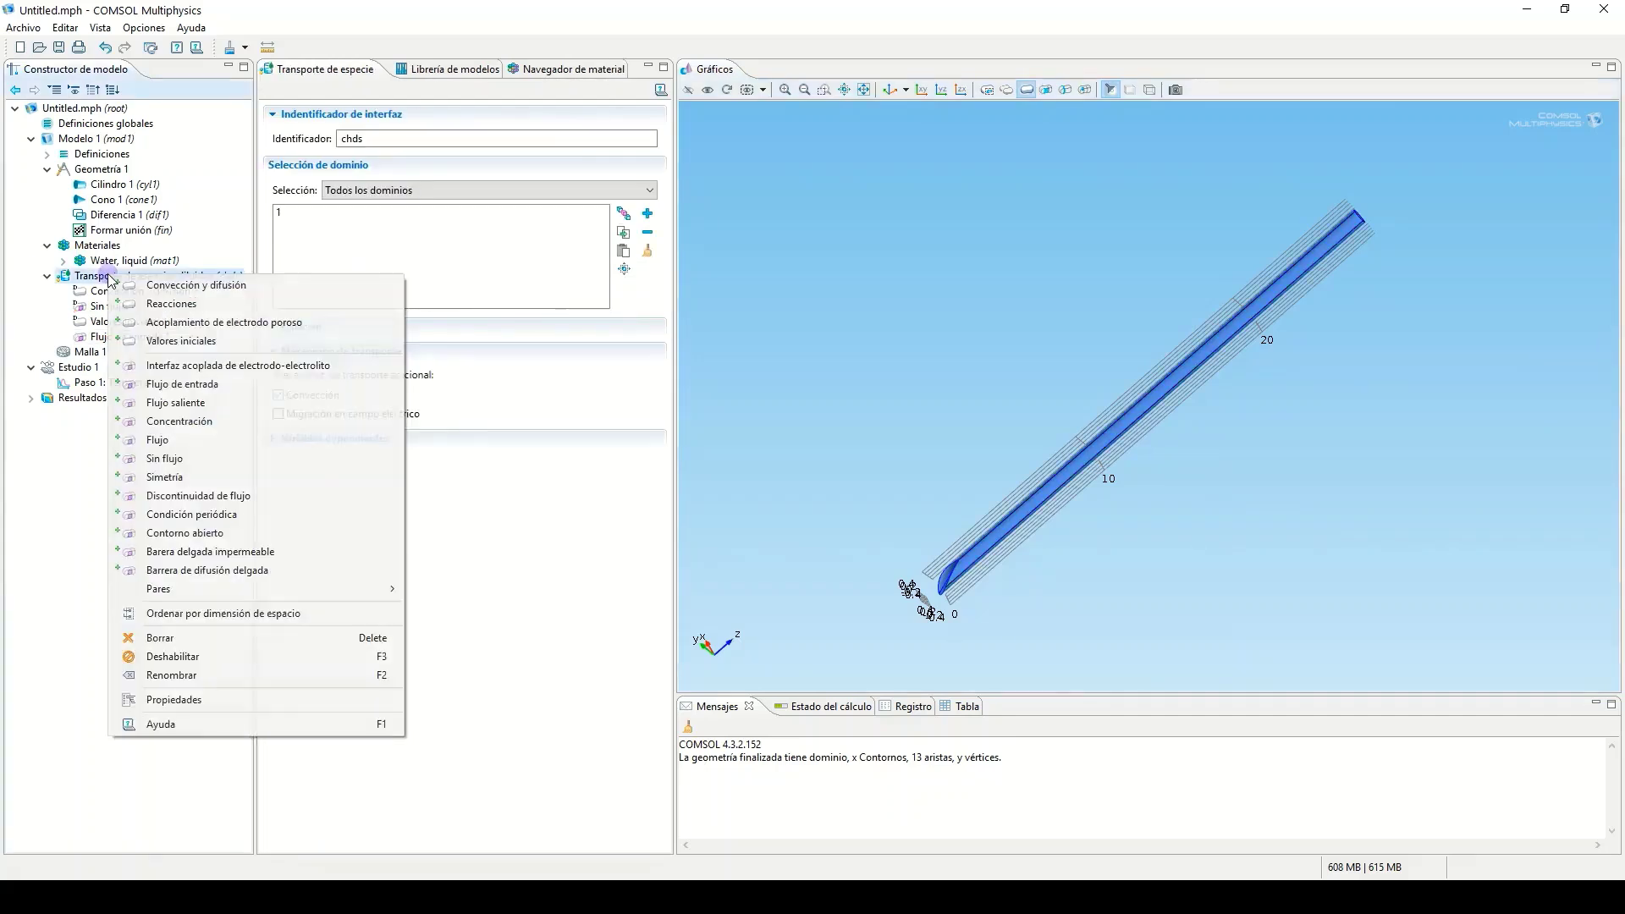
{"action": "left_click", "coordinate": [265, 405]}
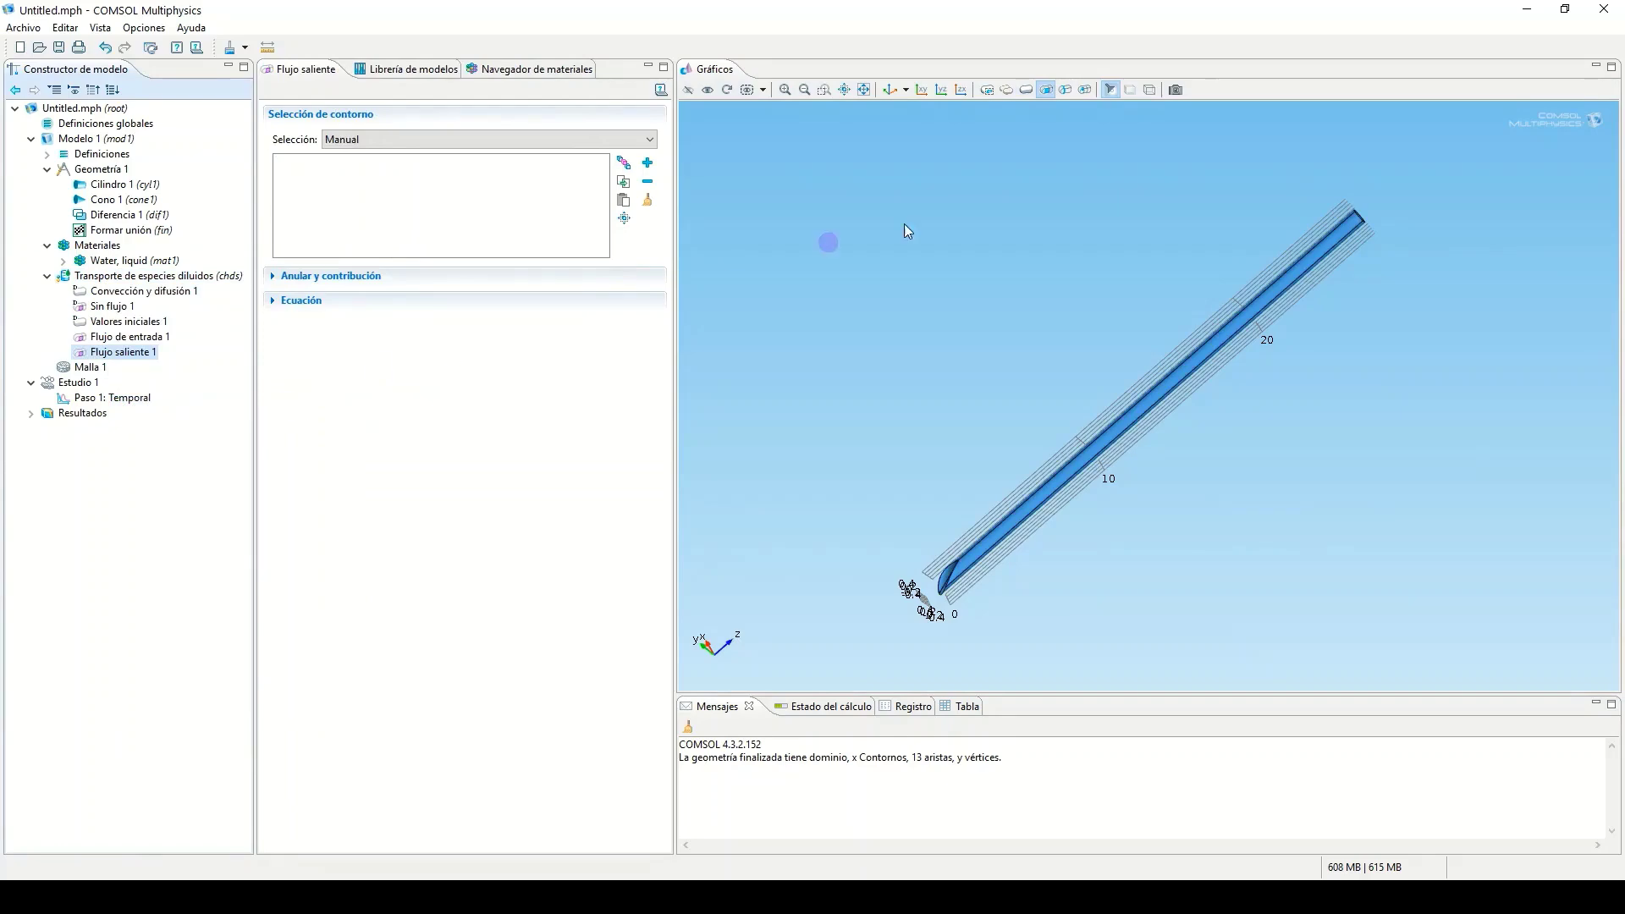
{"action": "left_click_drag", "start_coordinate": [1317, 228], "coordinate": [1140, 325]}
{"action": "left_click", "coordinate": [1083, 331]}
{"action": "left_click", "coordinate": [647, 162]}
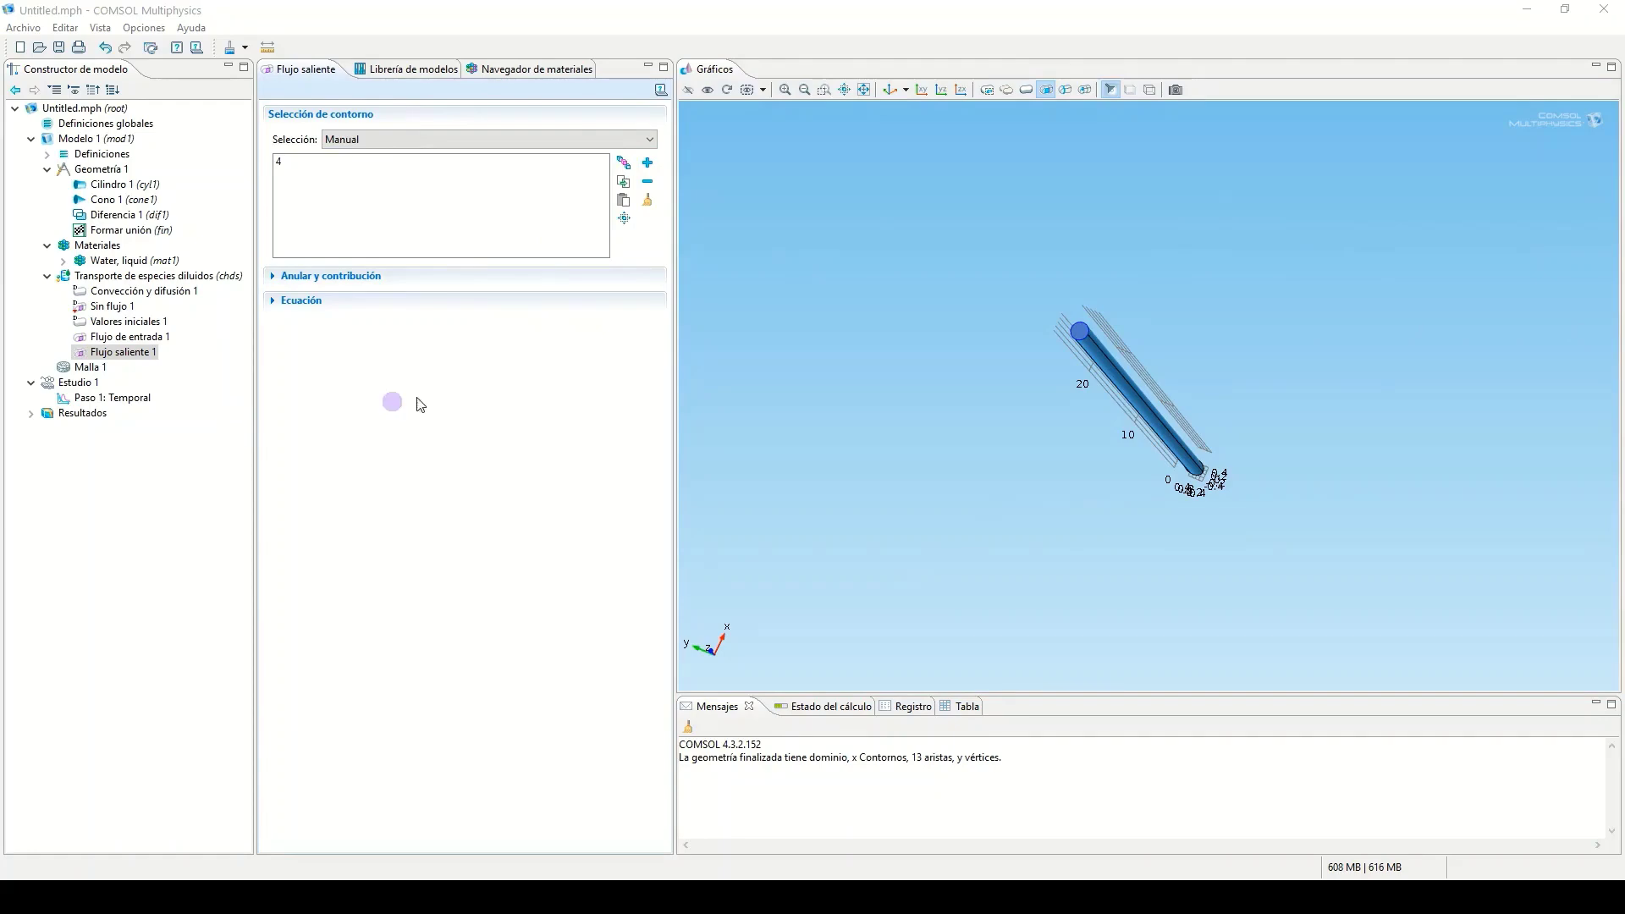
- Add a flux condition to the diluted species transport and assign the cylinder's side walls, boundaries 1, 2, 5 and 7
{"action": "right_click", "coordinate": [123, 279]}
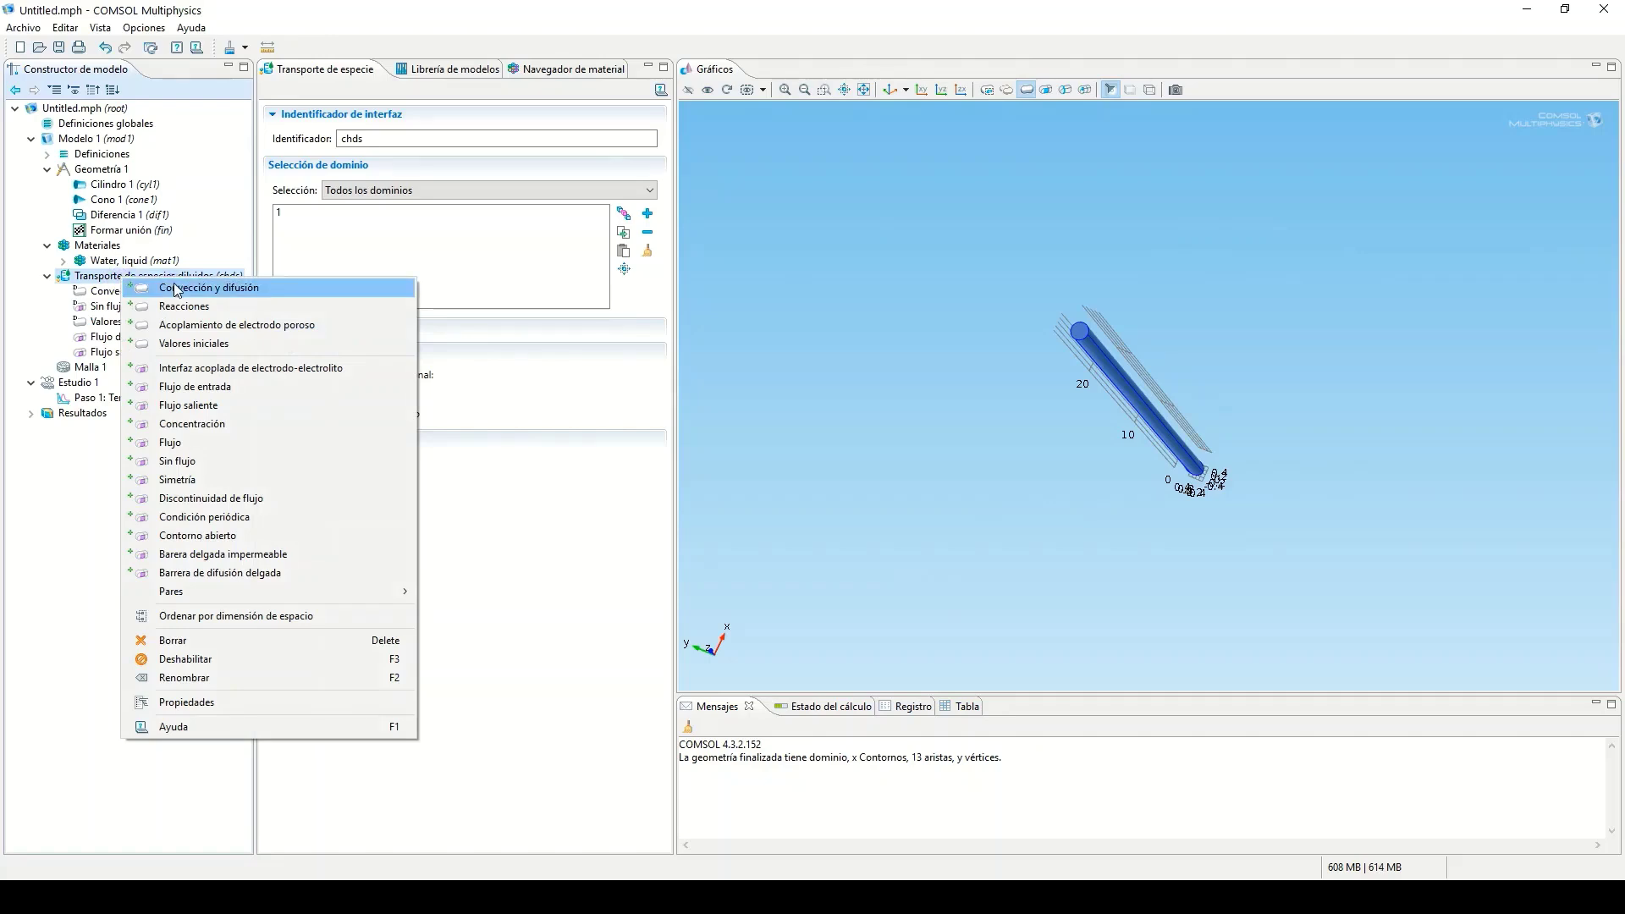
{"action": "left_click", "coordinate": [199, 443]}
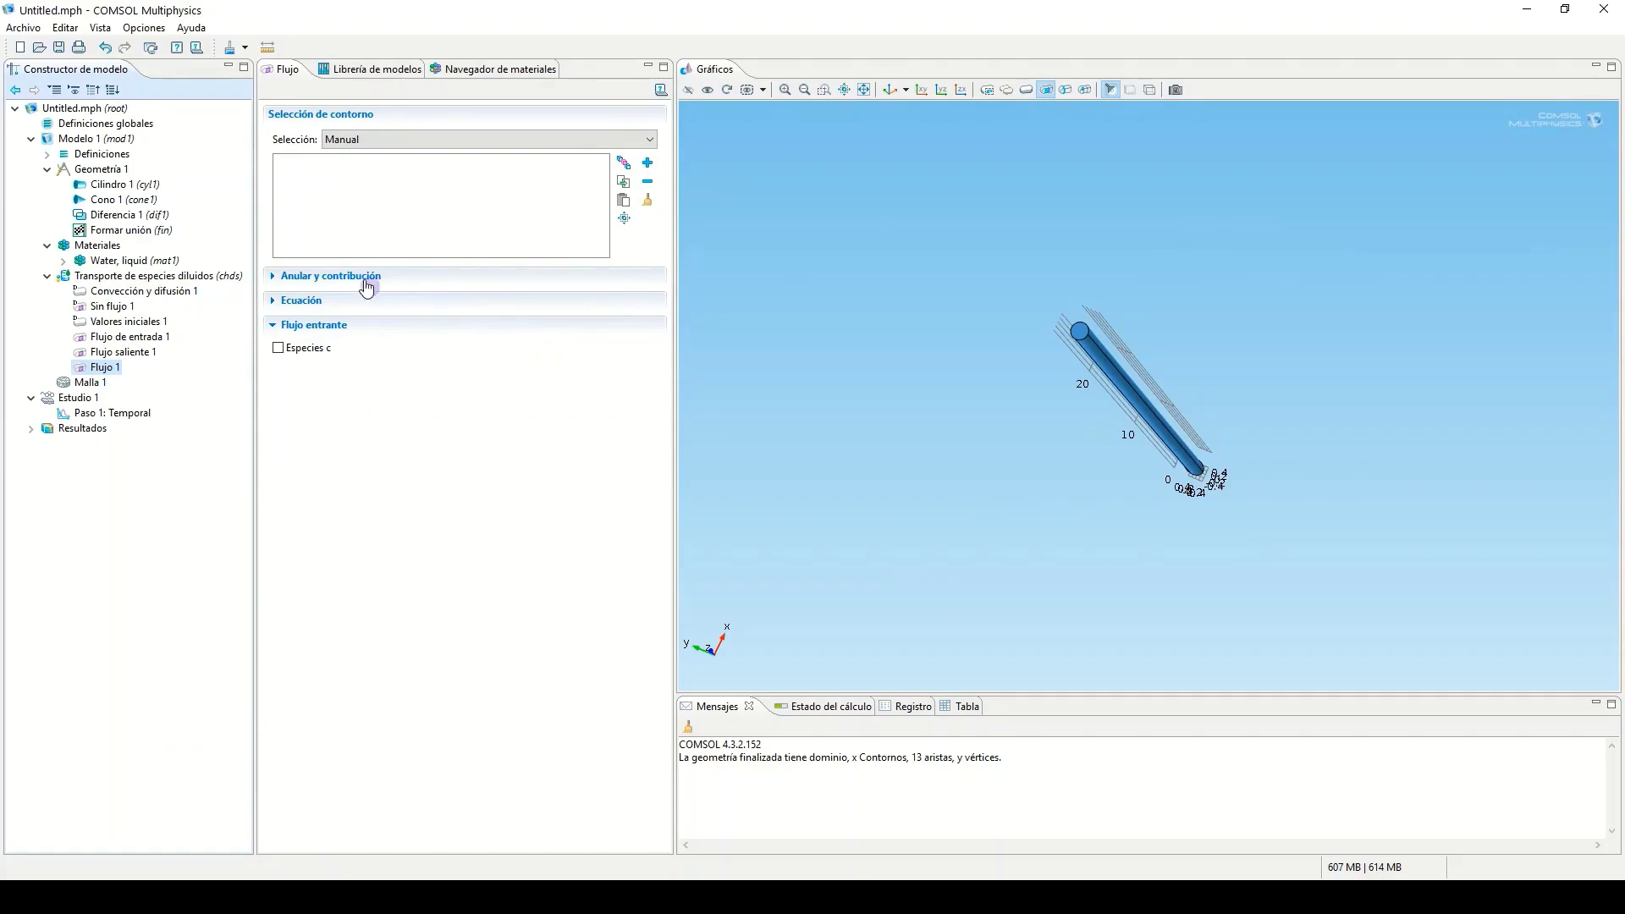
{"action": "mouse_move", "coordinate": [1165, 428]}
{"action": "left_mouse_down"}
{"action": "mouse_move", "coordinate": [1143, 330]}
{"action": "mouse_move", "coordinate": [1177, 327]}
{"action": "mouse_move", "coordinate": [1156, 317]}
{"action": "mouse_move", "coordinate": [1163, 447]}
{"action": "left_mouse_up"}
{"action": "left_click", "coordinate": [1134, 382]}
{"action": "left_click", "coordinate": [649, 162]}
{"action": "left_click", "coordinate": [1156, 317]}
{"action": "left_click", "coordinate": [648, 161]}
{"action": "left_click", "coordinate": [1162, 447]}
{"action": "left_click", "coordinate": [650, 163]}
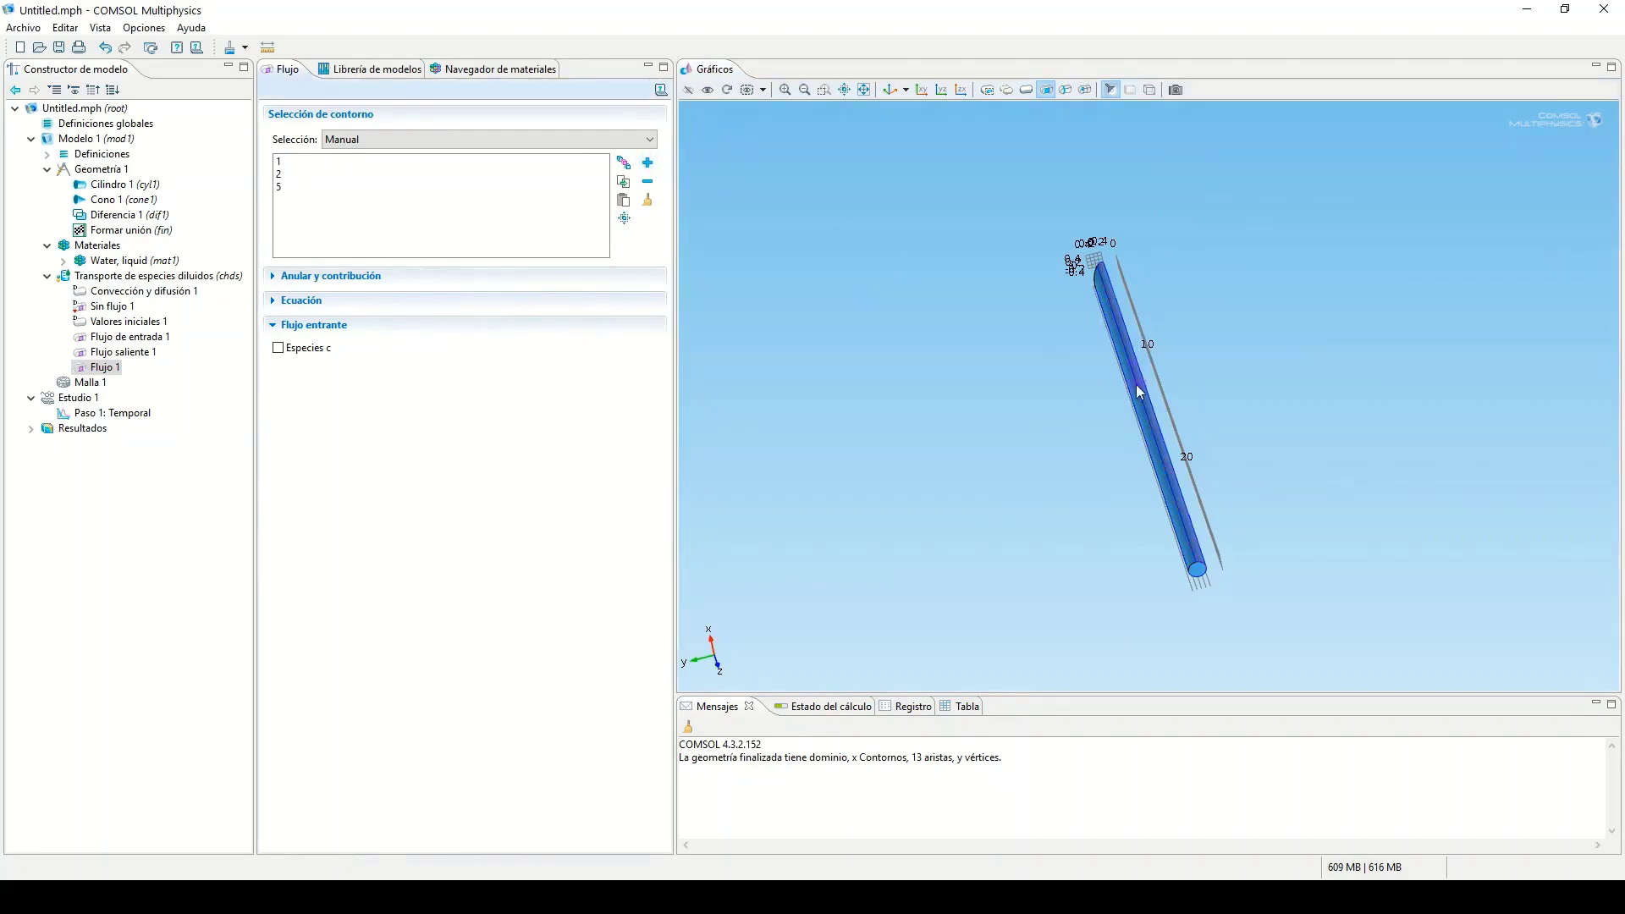
{"action": "left_click", "coordinate": [648, 161]}
- Save the flux condition's side-wall boundaries as a named selection called popote
{"action": "left_click", "coordinate": [624, 161]}
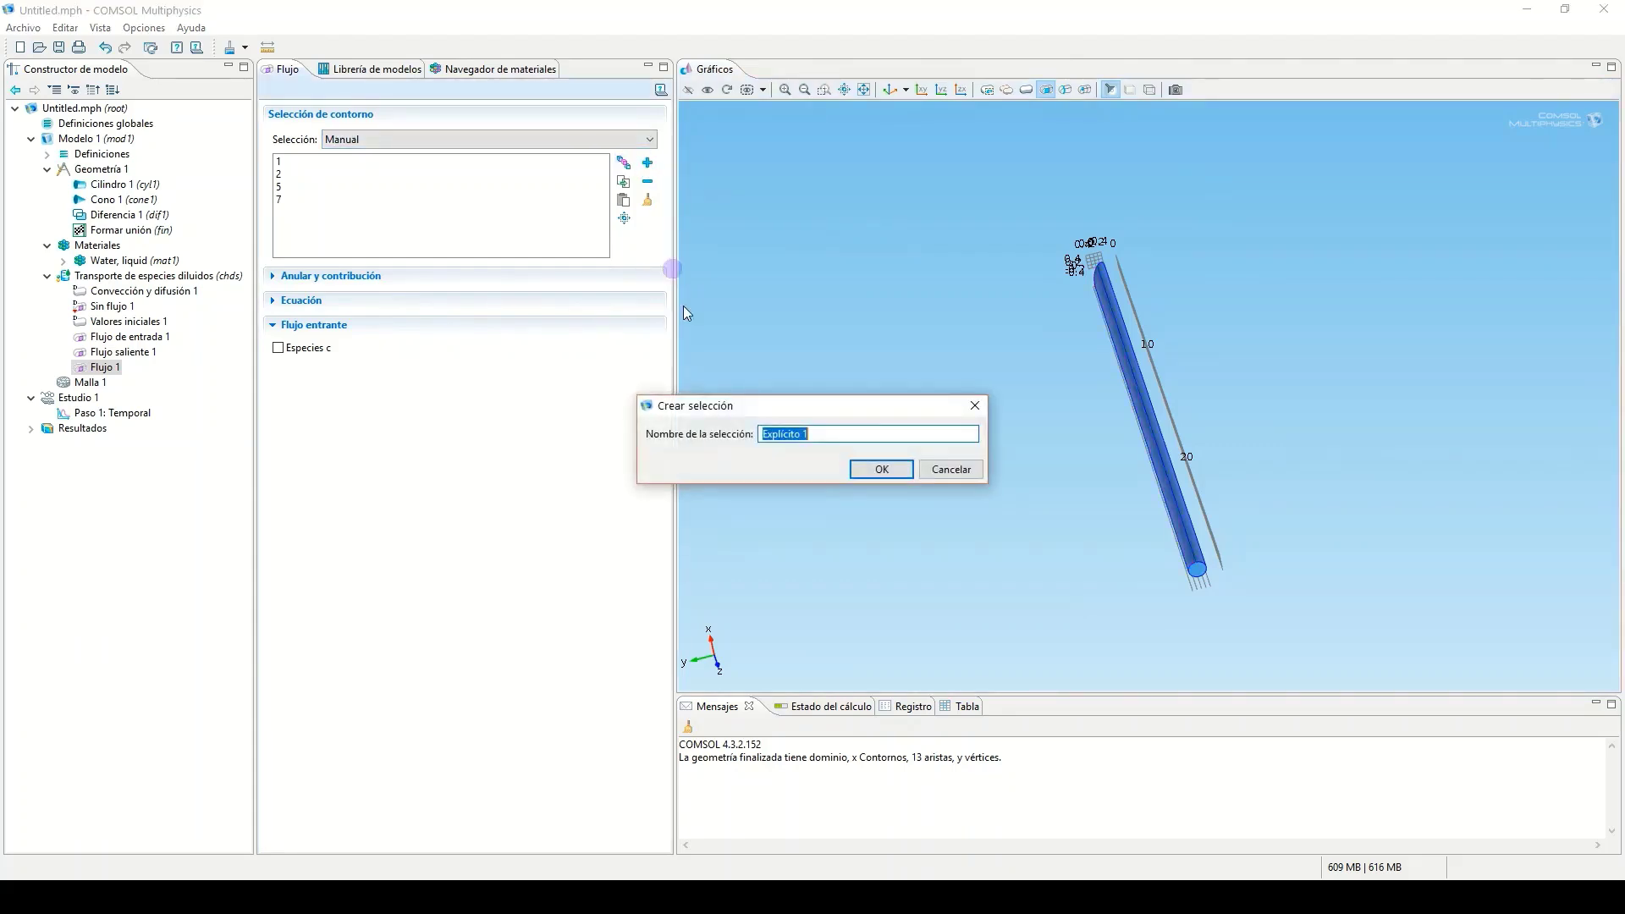
{"action": "type", "text": "popote"}
{"action": "left_click", "coordinate": [897, 471]}
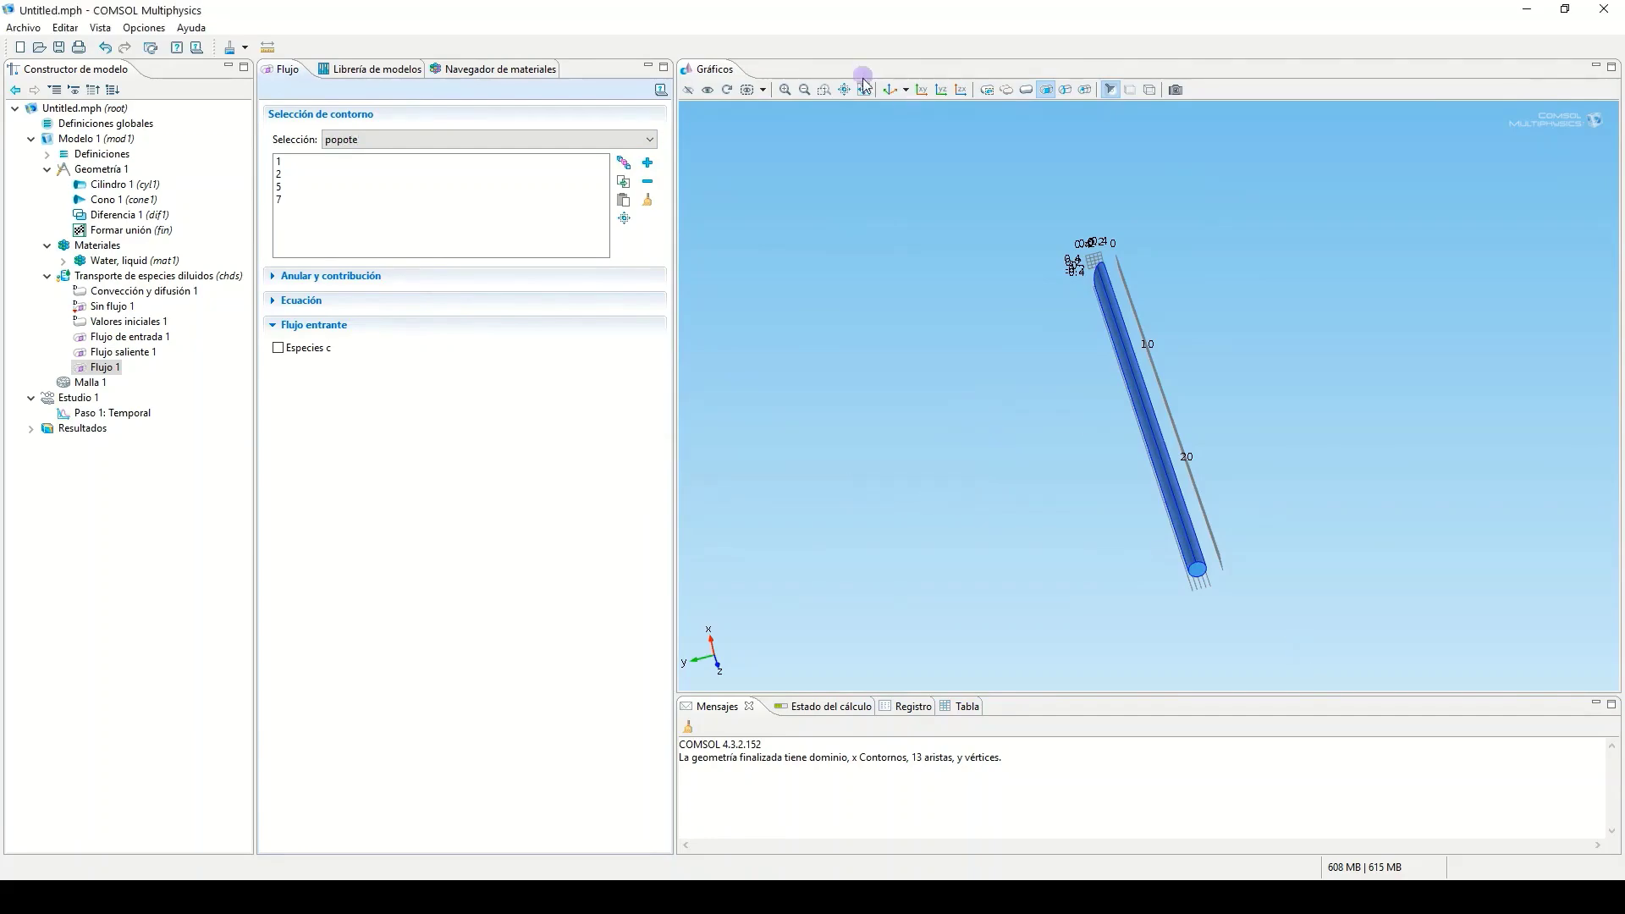
{"action": "left_click", "coordinate": [891, 91]}
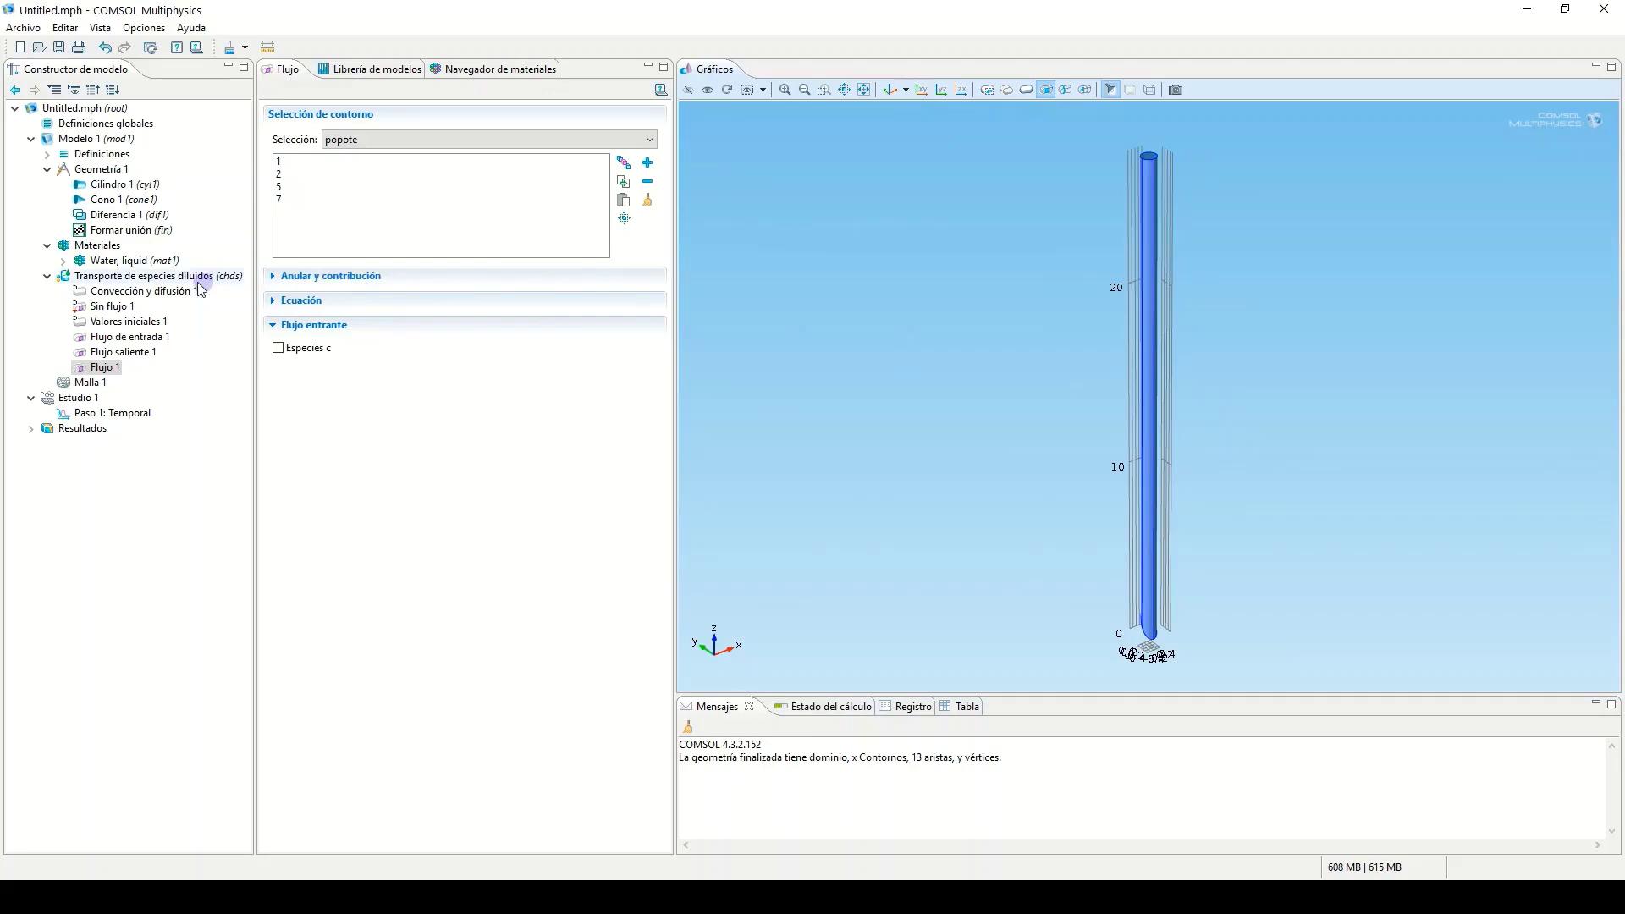
- Enable the inward flux for species c and define it with the expression KC*(CIN-c)
{"action": "left_click", "coordinate": [279, 348]}
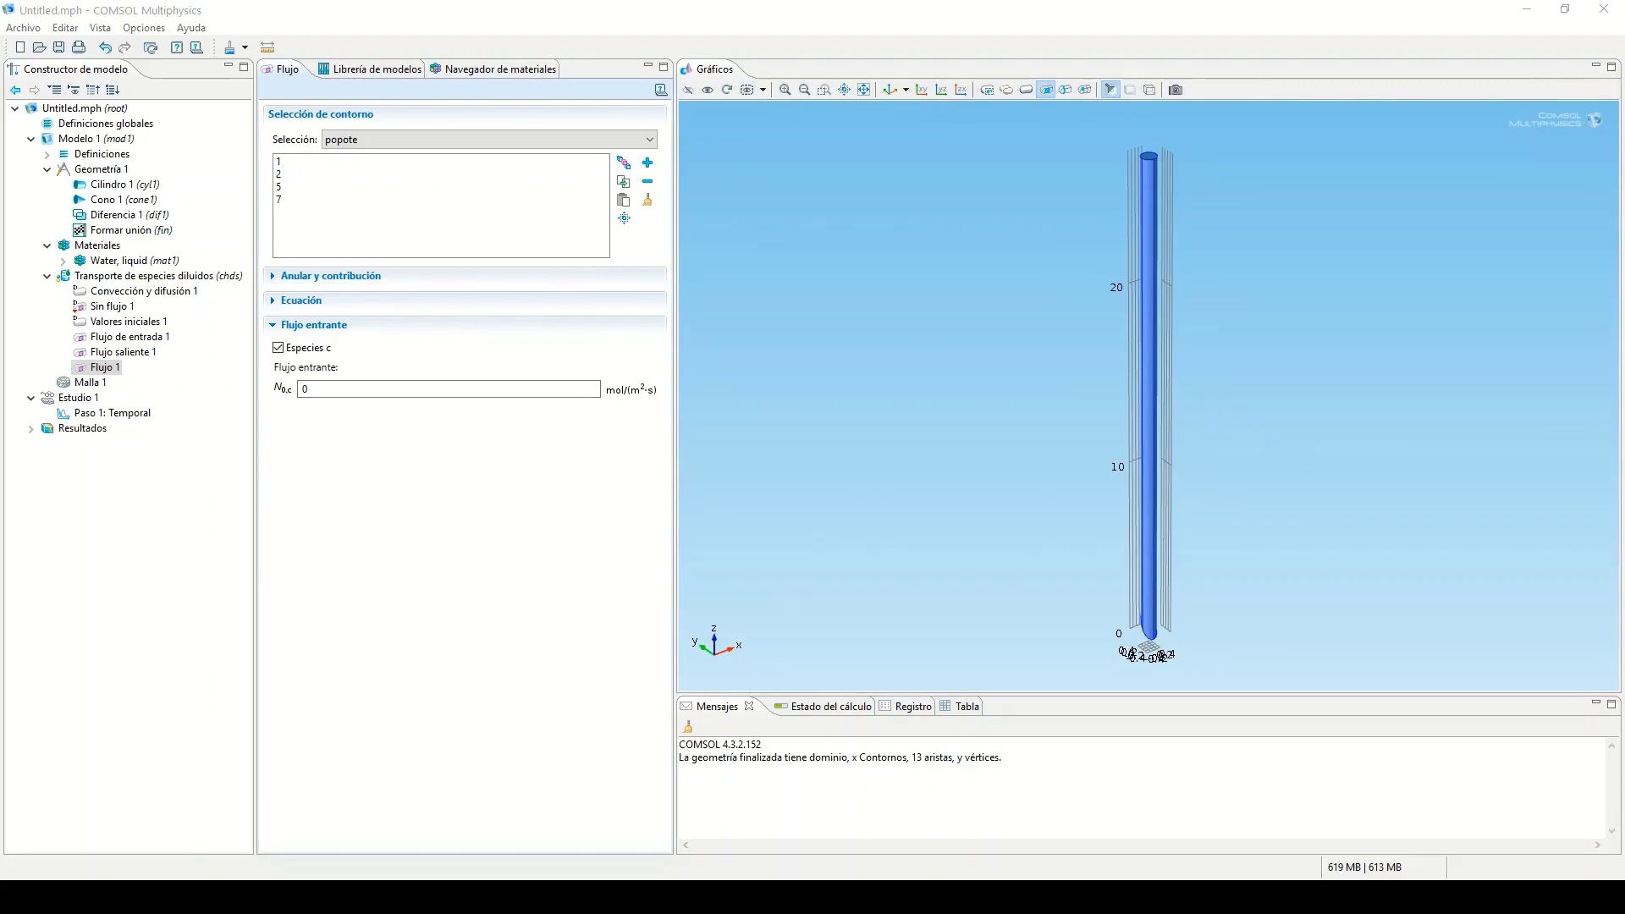
{"action": "double_click", "coordinate": [304, 388]}
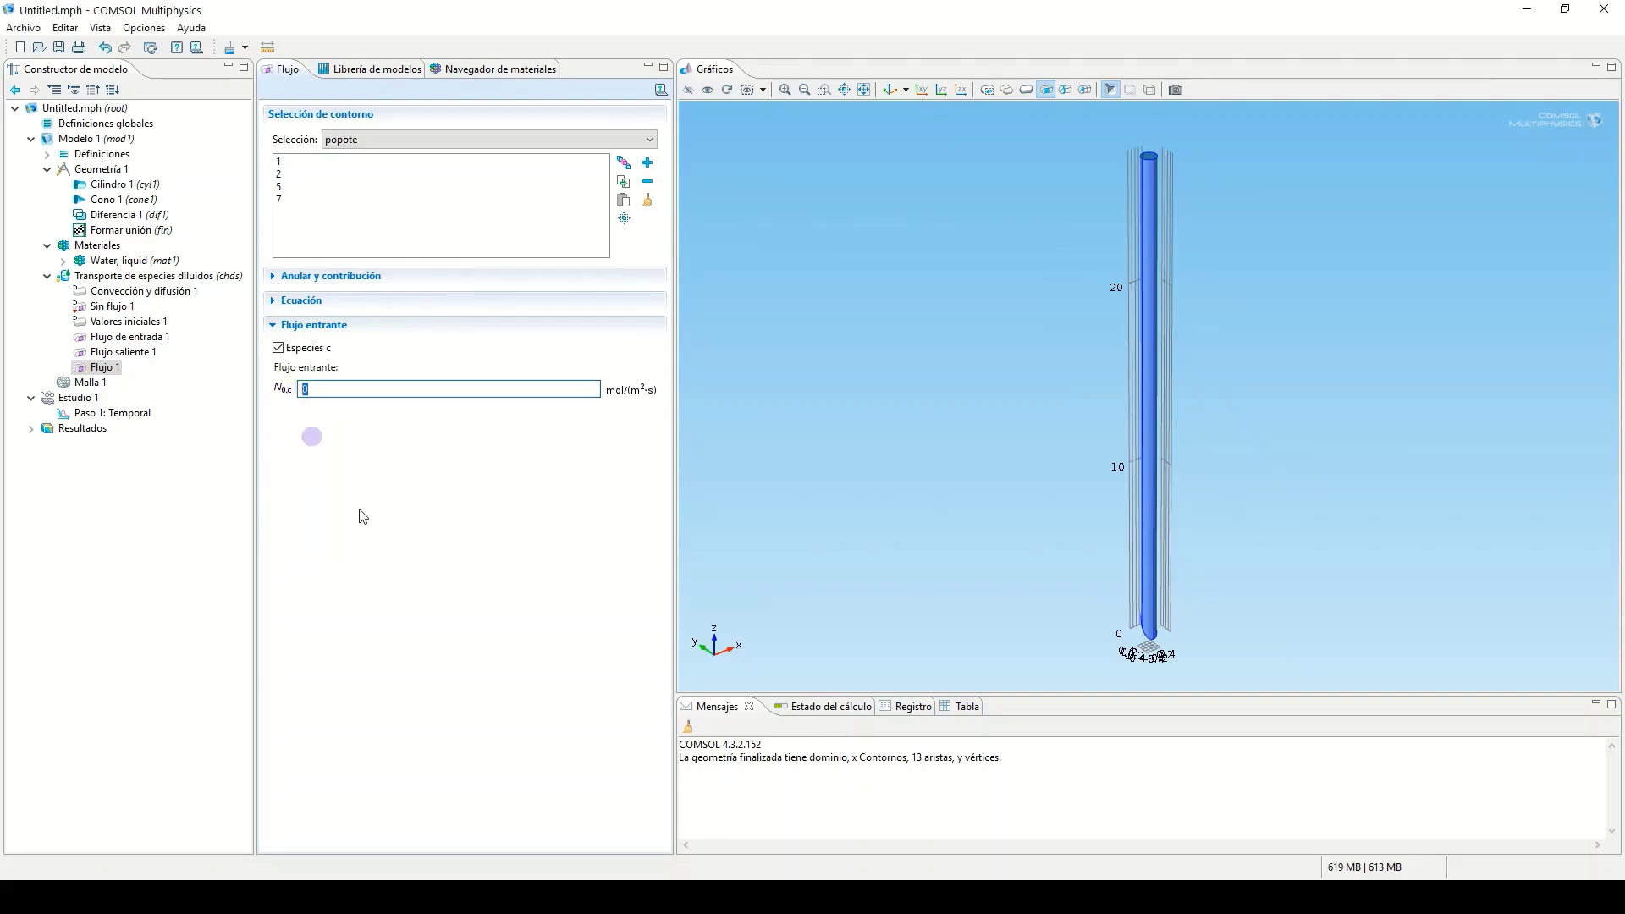
{"action": "type", "text": "KC*(CIN-c"}
- Examine the concentration name among the dependent variables of the diluted species transport
{"action": "left_click", "coordinate": [109, 278]}
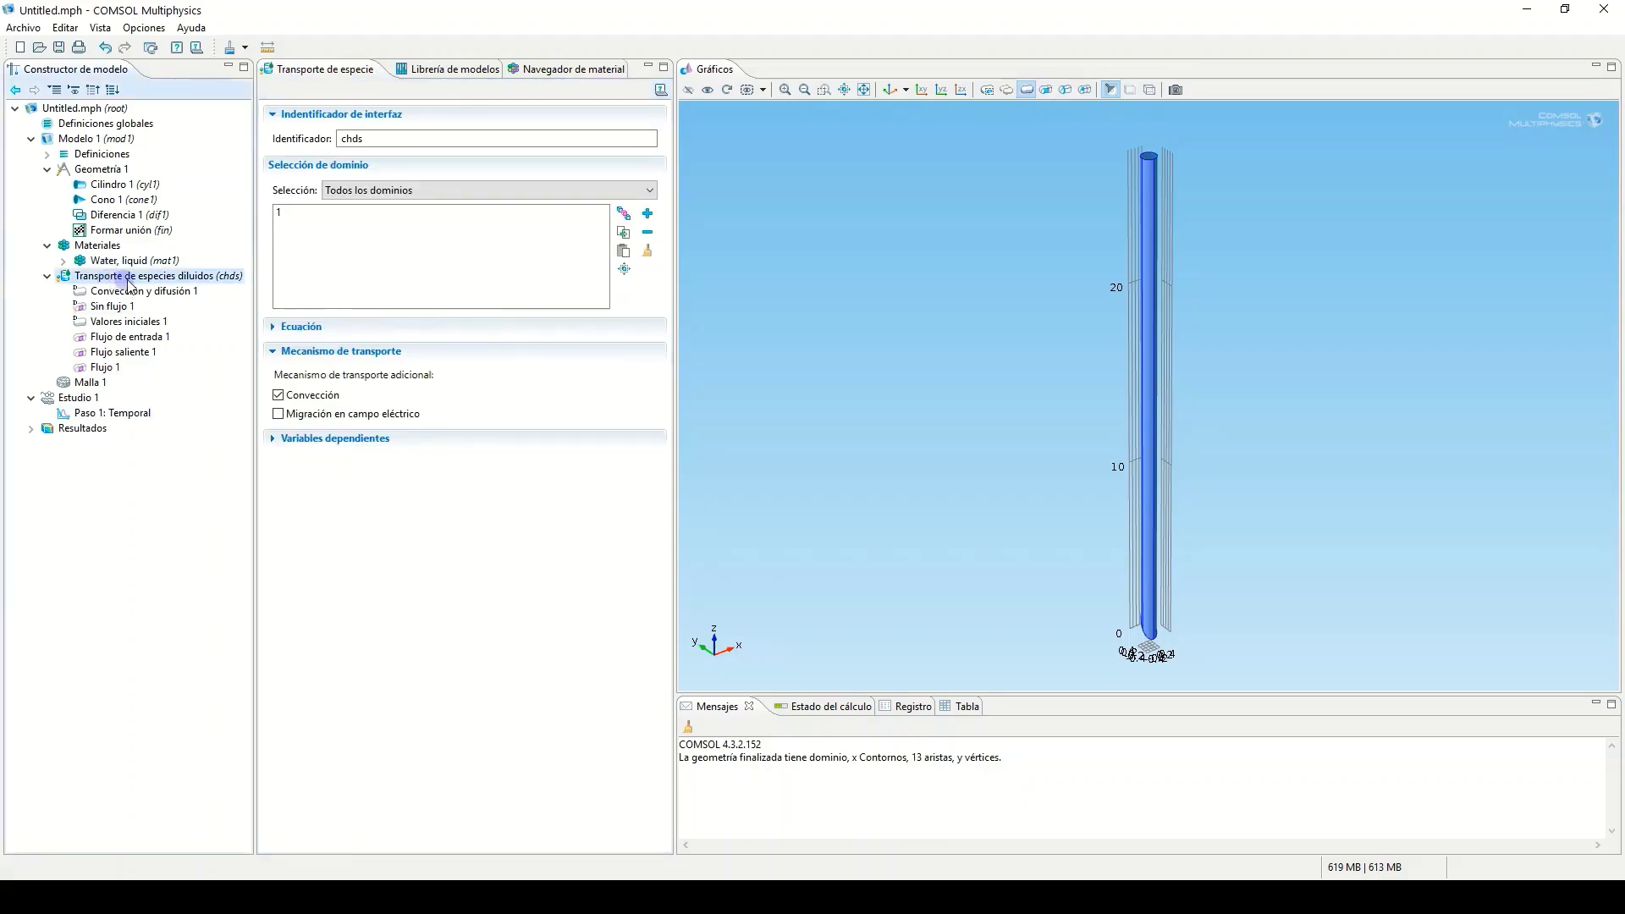
{"action": "left_click", "coordinate": [288, 438]}
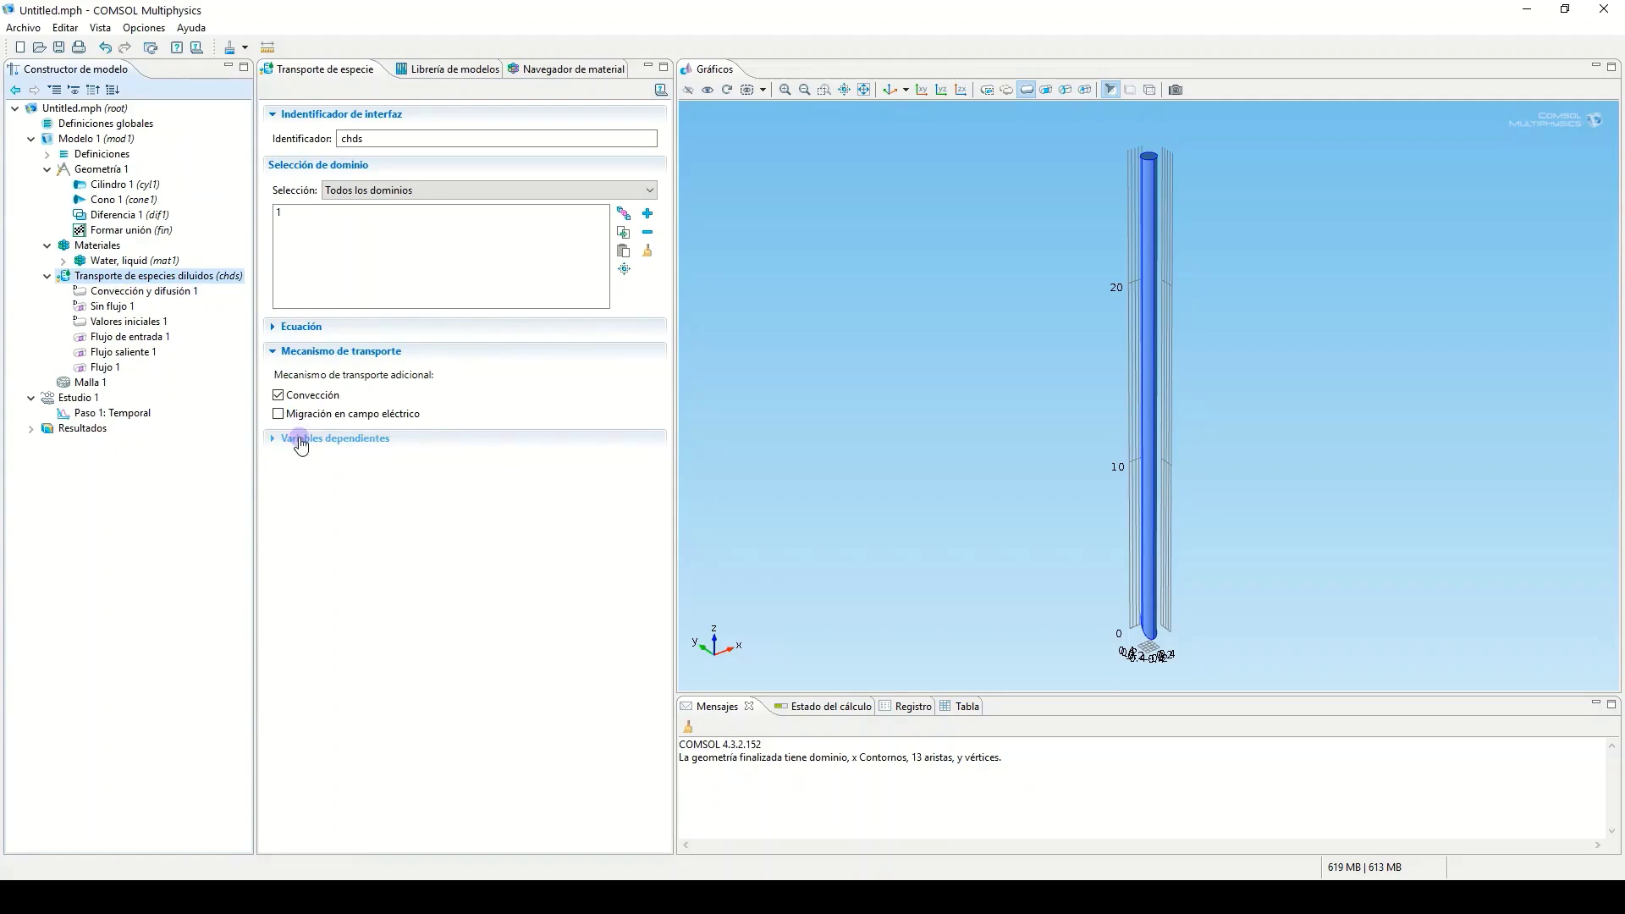
{"action": "left_click", "coordinate": [616, 491]}
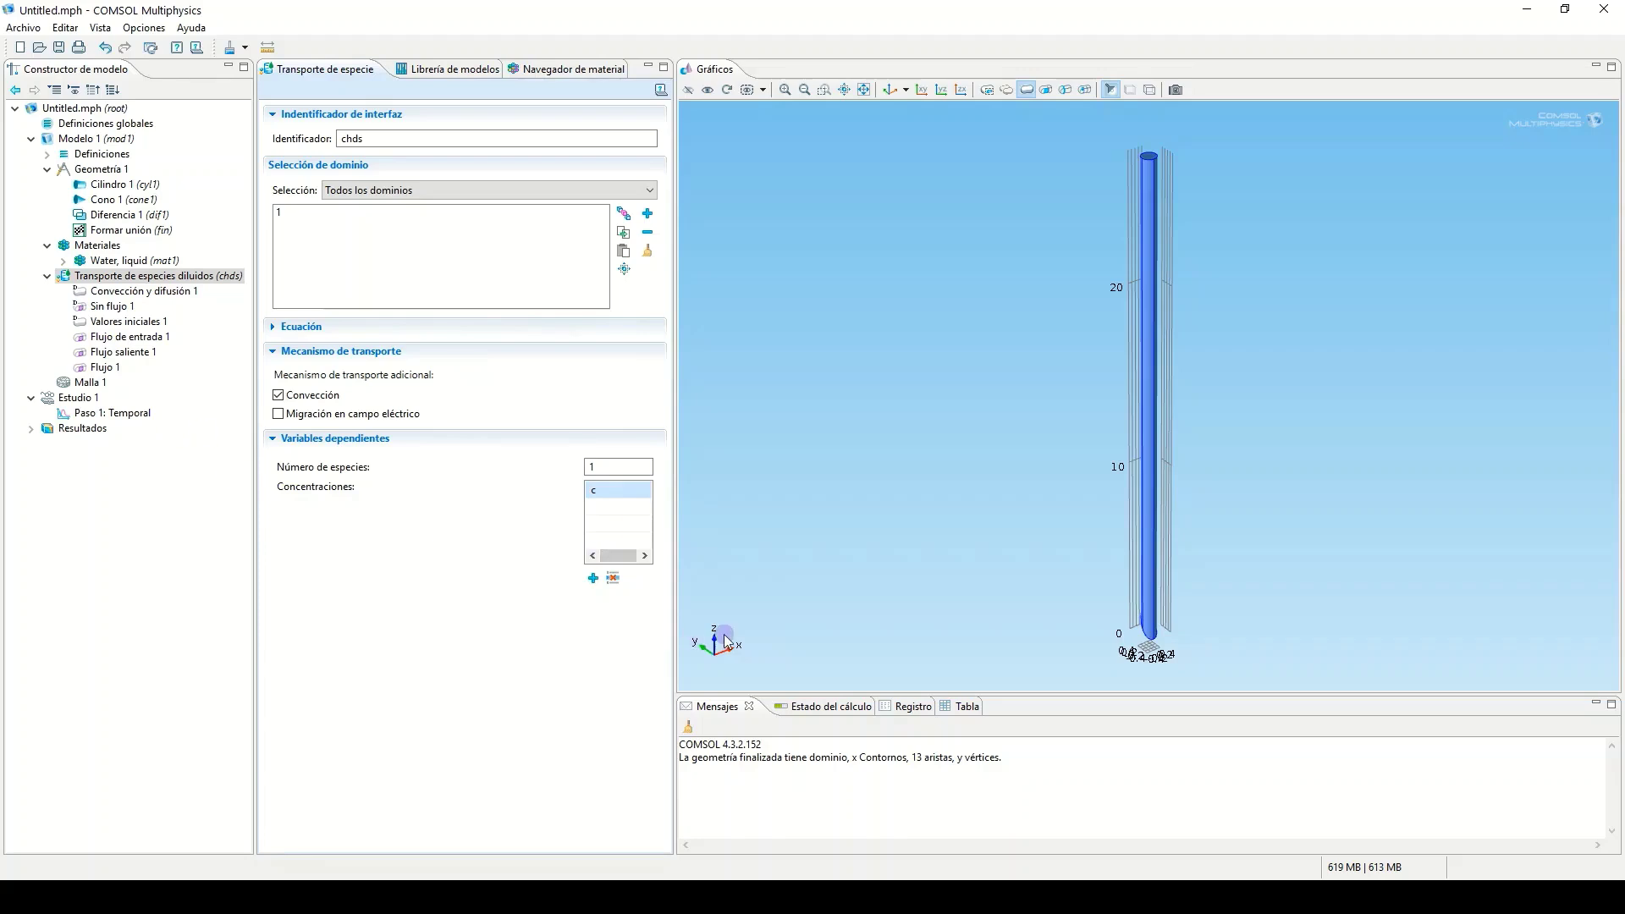
- Add a Variables node to the definitions of Modelo 1 and name its first variable CPC
{"action": "right_click", "coordinate": [100, 156]}
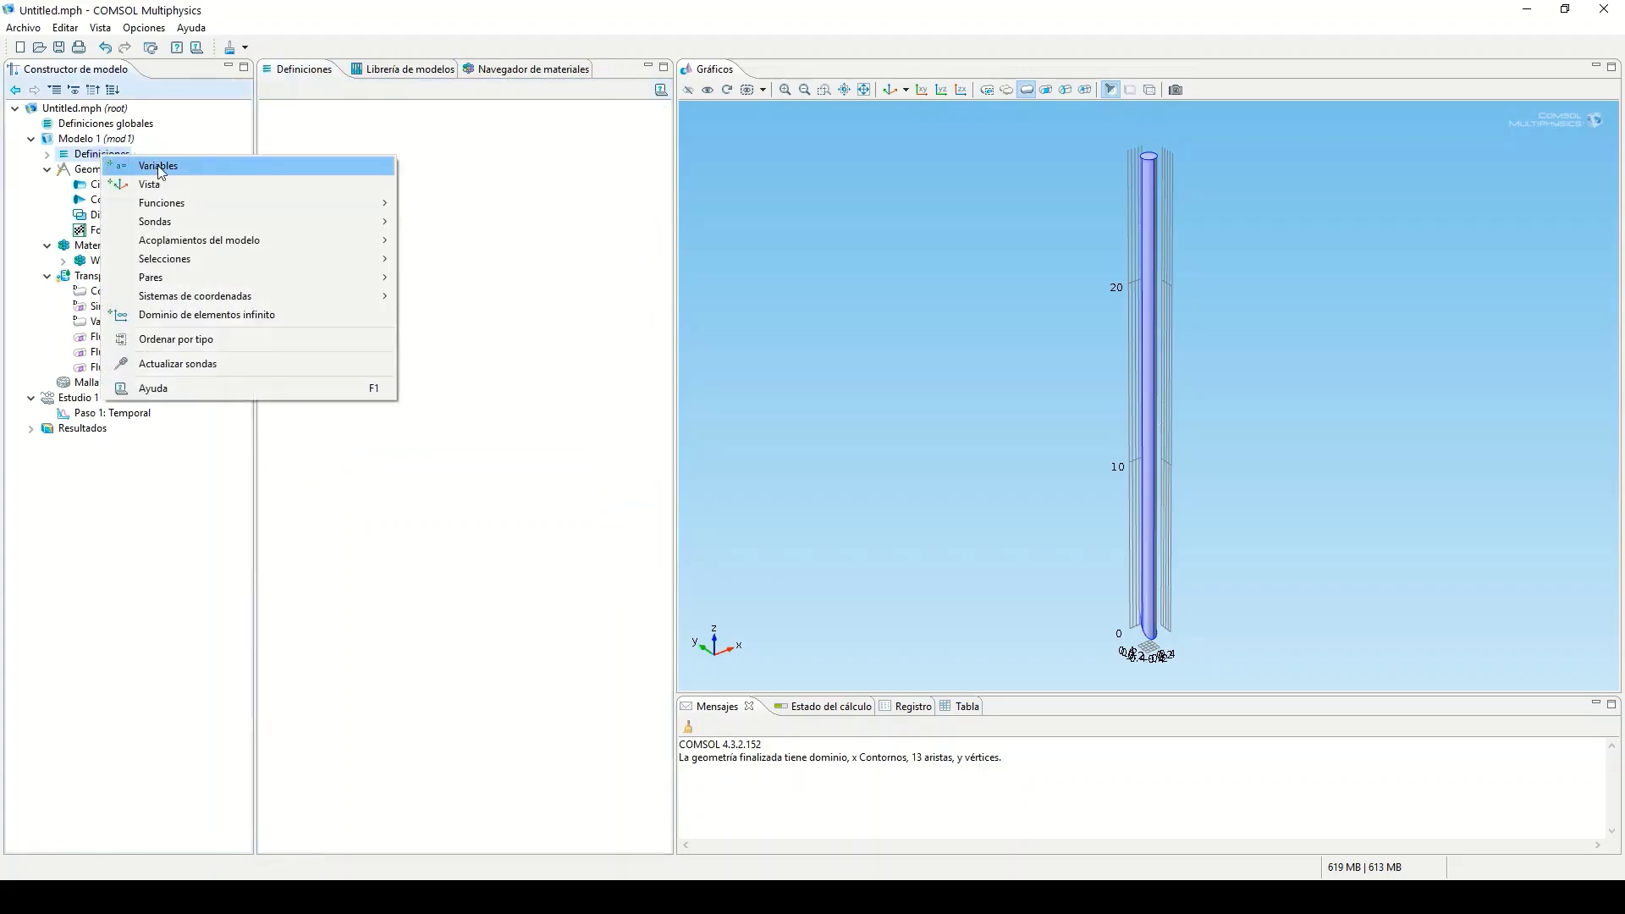
{"action": "left_click", "coordinate": [160, 168]}
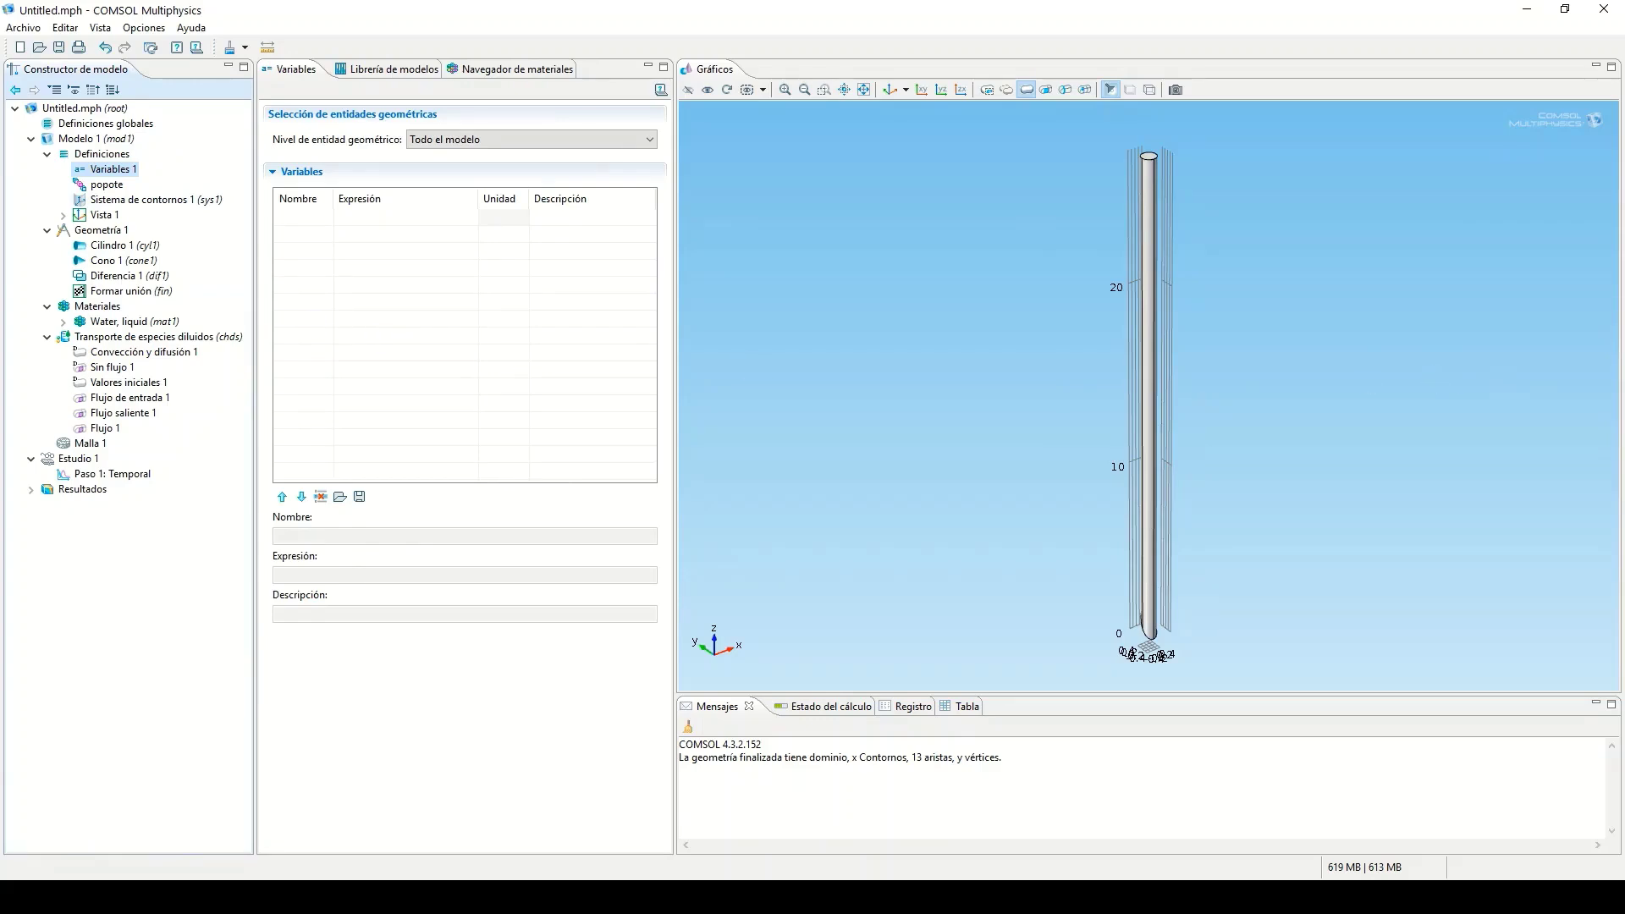
{"action": "key", "text": "alt+Tab"}
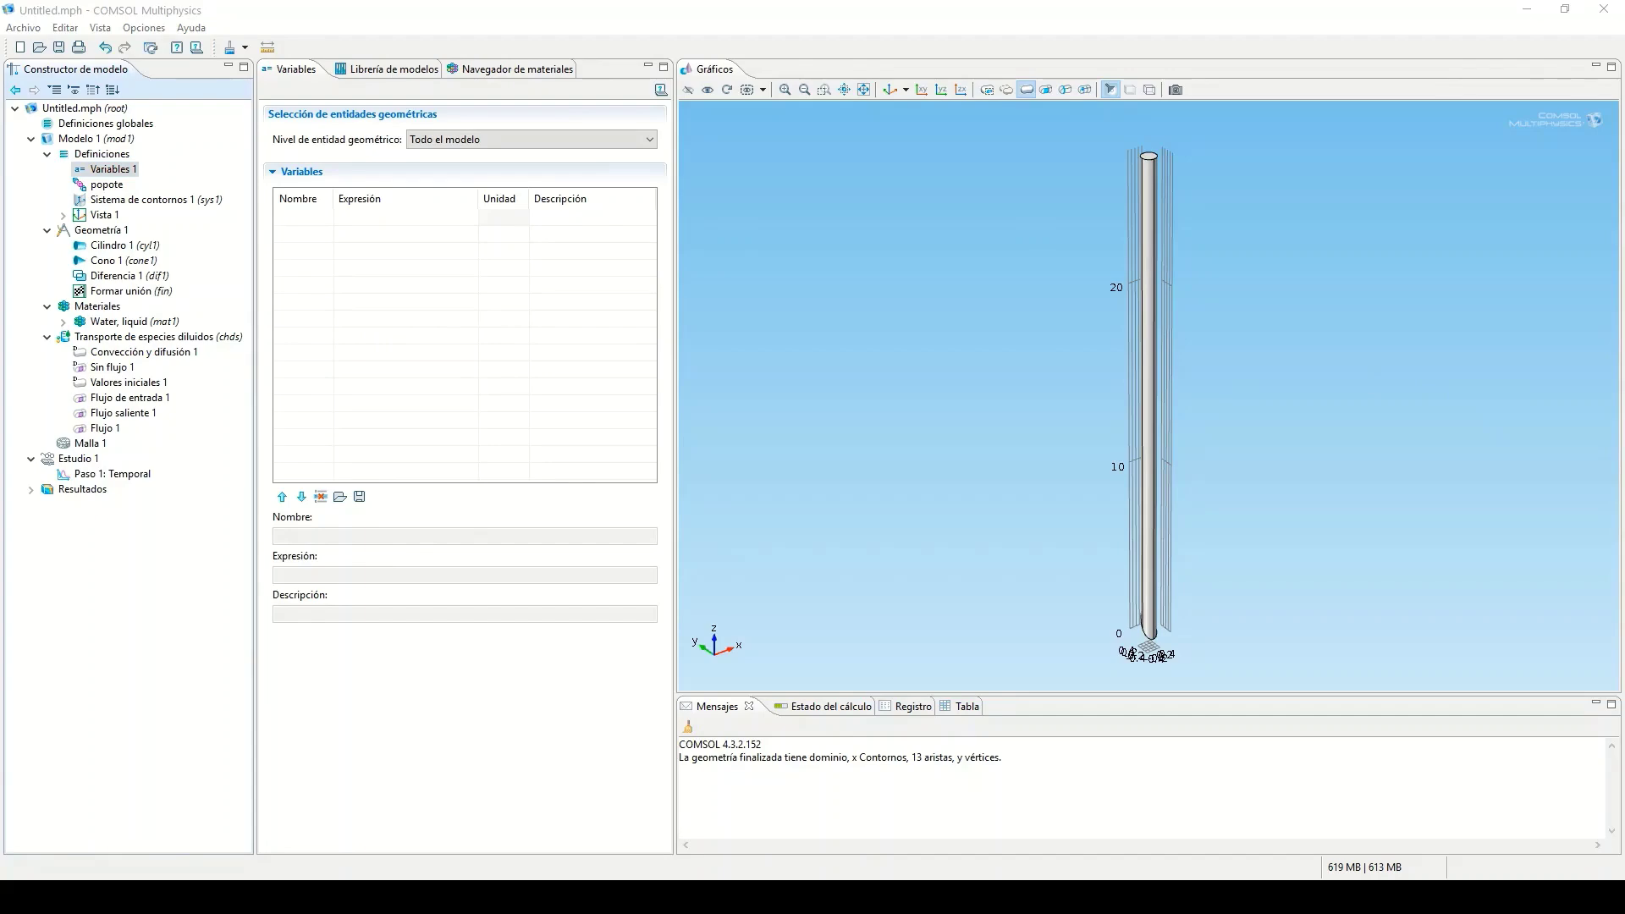
{"action": "left_click", "coordinate": [961, 352]}
{"action": "left_click", "coordinate": [311, 221]}
{"action": "left_click", "coordinate": [313, 221]}
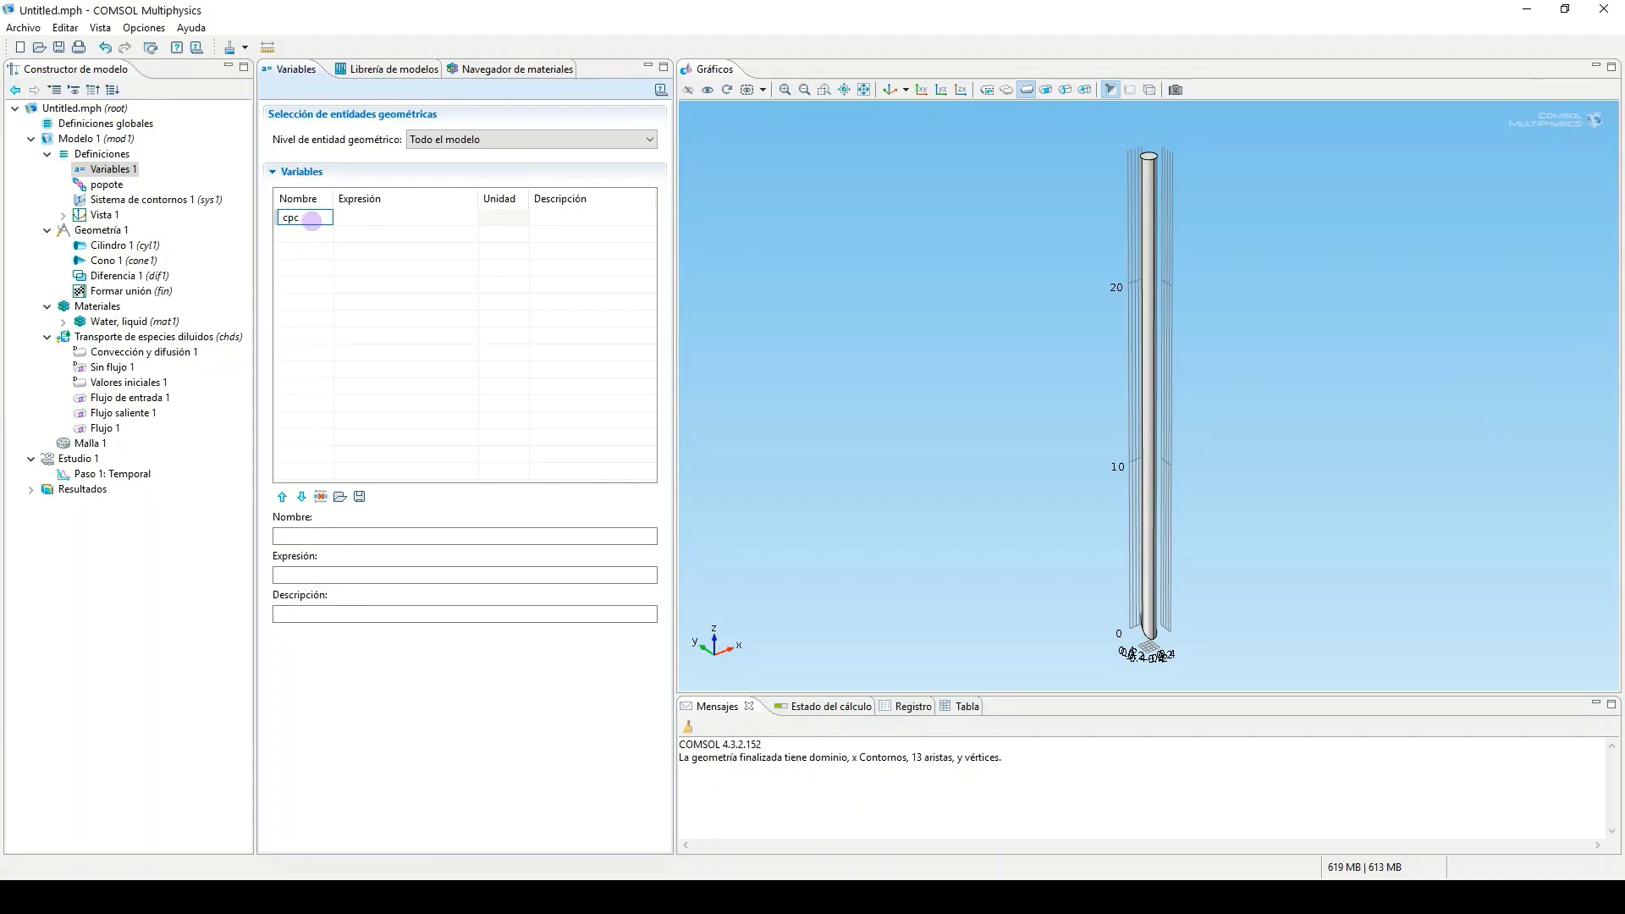
{"action": "type", "text": "P"}
{"action": "key", "text": "BackSpace"}
{"action": "type", "text": "CPC"}
{"action": "left_click", "coordinate": [386, 222]}
{"action": "key", "text": "BackSpace"}
{"action": "type", "text": "C"}
- Give the variable CPC the description "Concetnración porcentual" and the expression 4
{"action": "left_click", "coordinate": [600, 218]}
{"action": "type", "text": "Conc"}
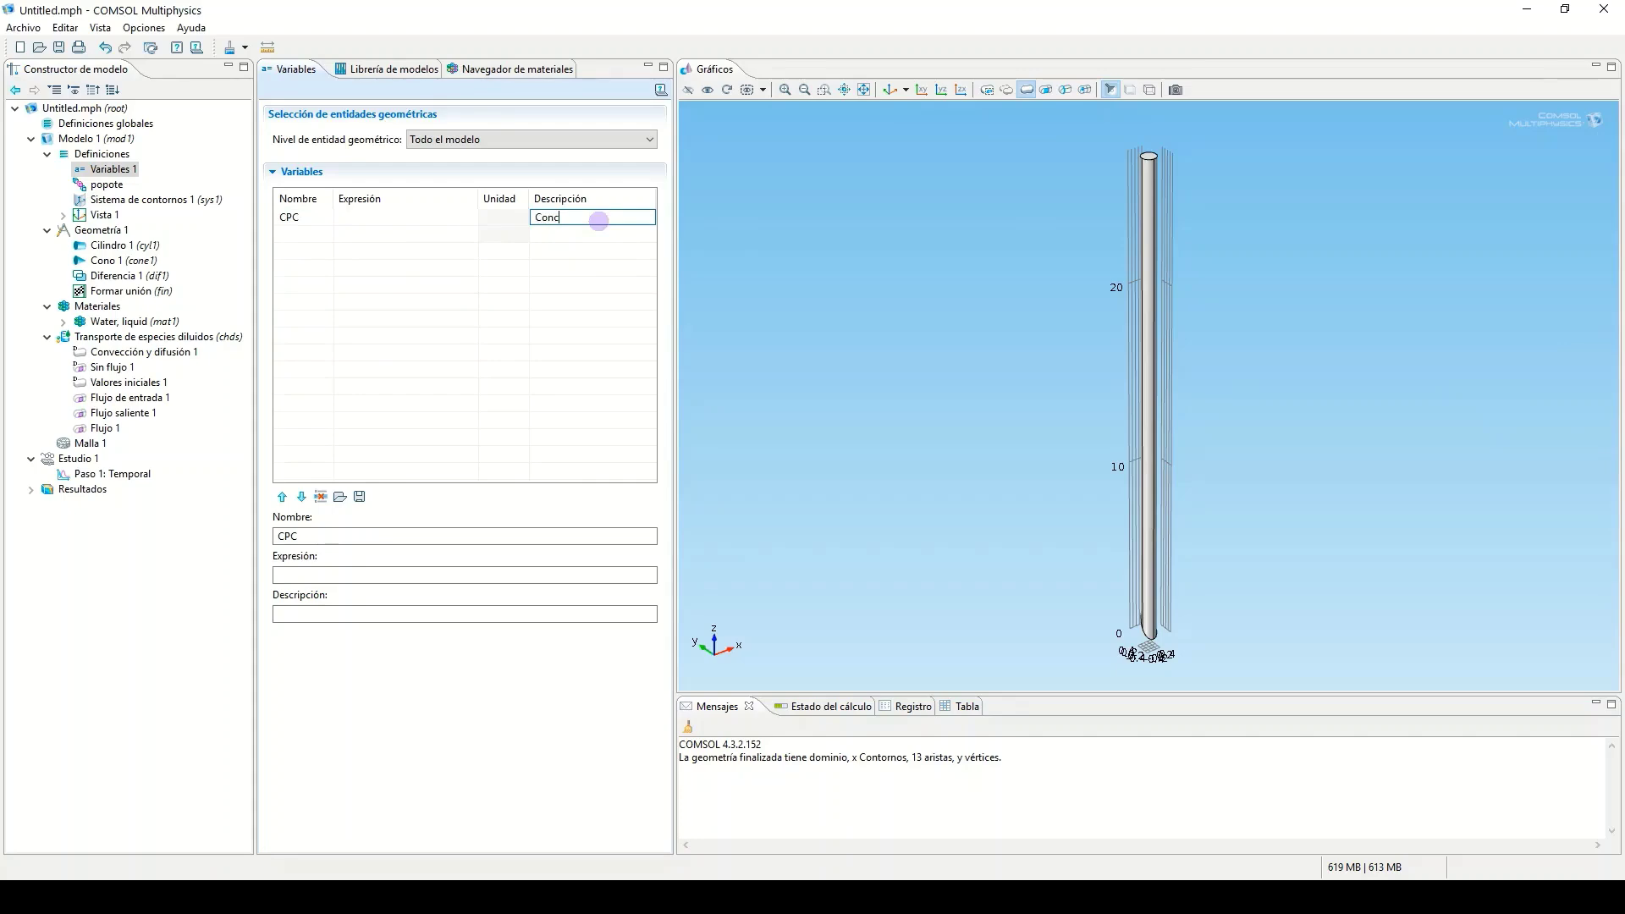
{"action": "type", "text": "etnración 'porcential"}
{"action": "key", "text": "BackSpace"}
{"action": "key", "text": "BackSpace"}
{"action": "key", "text": "BackSpace"}
{"action": "type", "text": "ual"}
{"action": "left_click", "coordinate": [471, 225]}
{"action": "left_click", "coordinate": [380, 219]}
{"action": "type", "text": "4"}
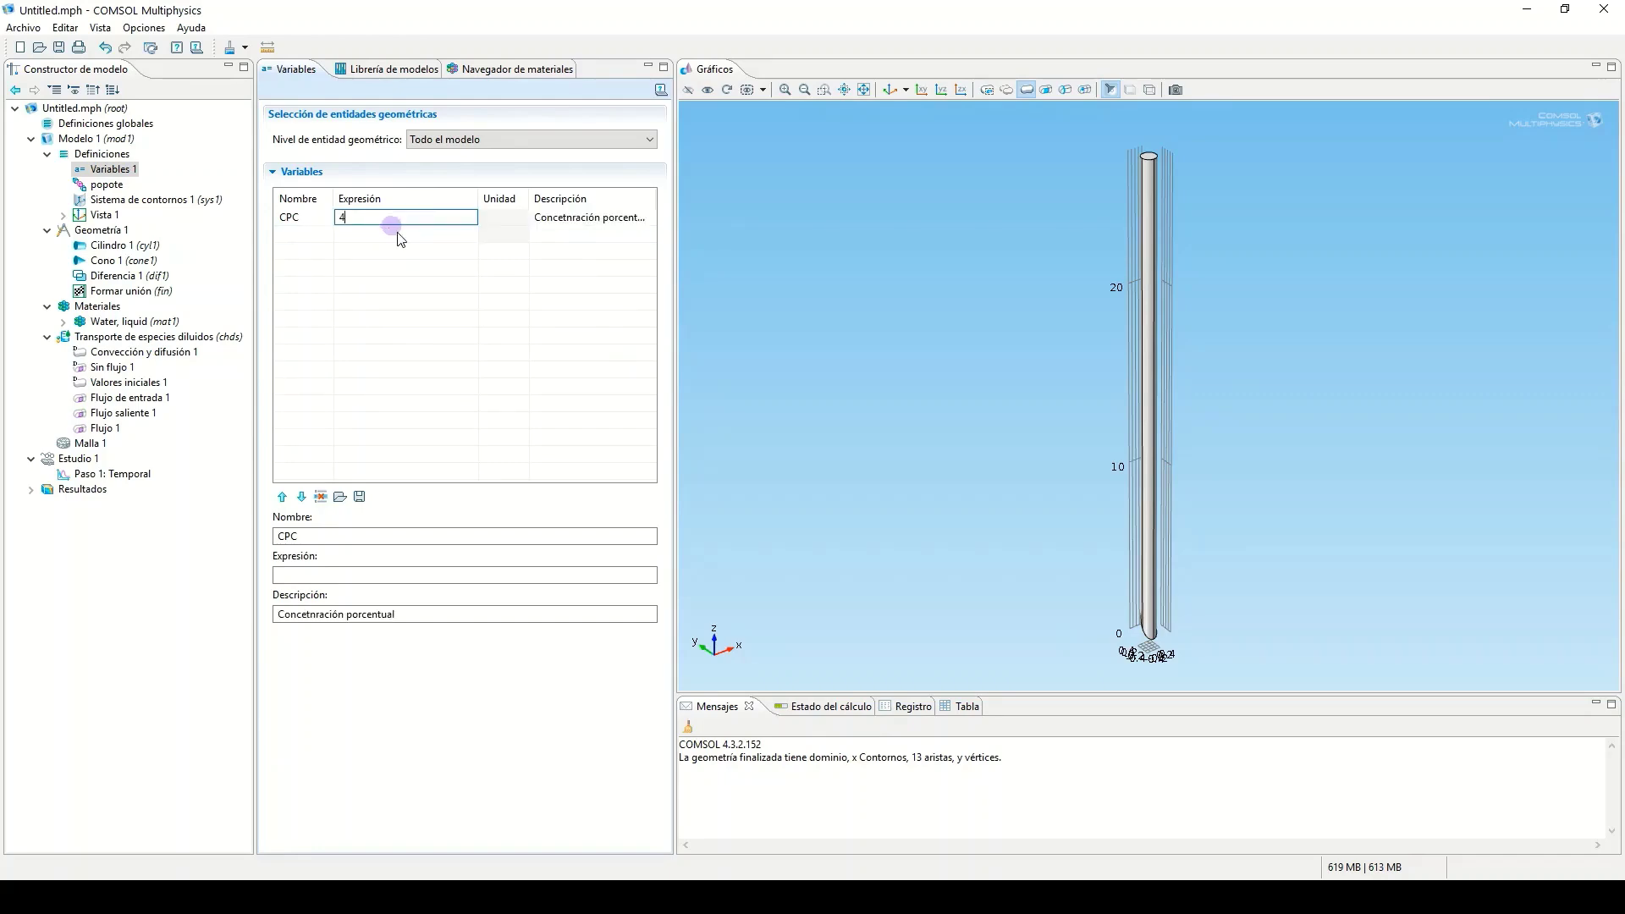
{"action": "left_click", "coordinate": [436, 317]}
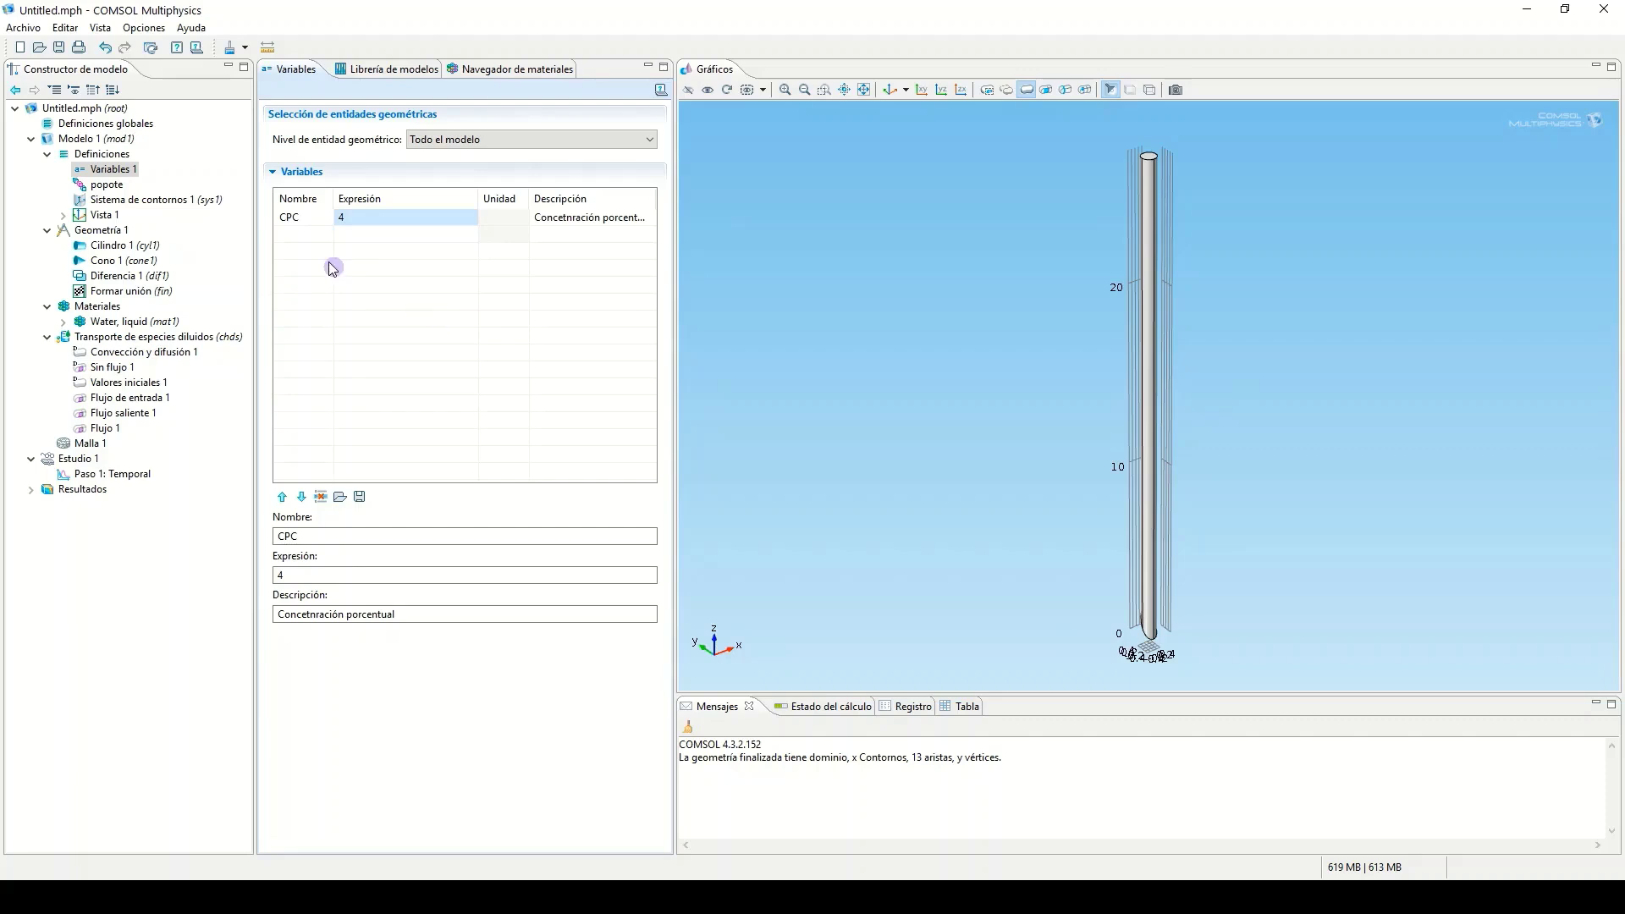
- Add a second variable named PM with the expression 162.19
{"action": "left_click", "coordinate": [311, 236]}
{"action": "type", "text": "pm"}
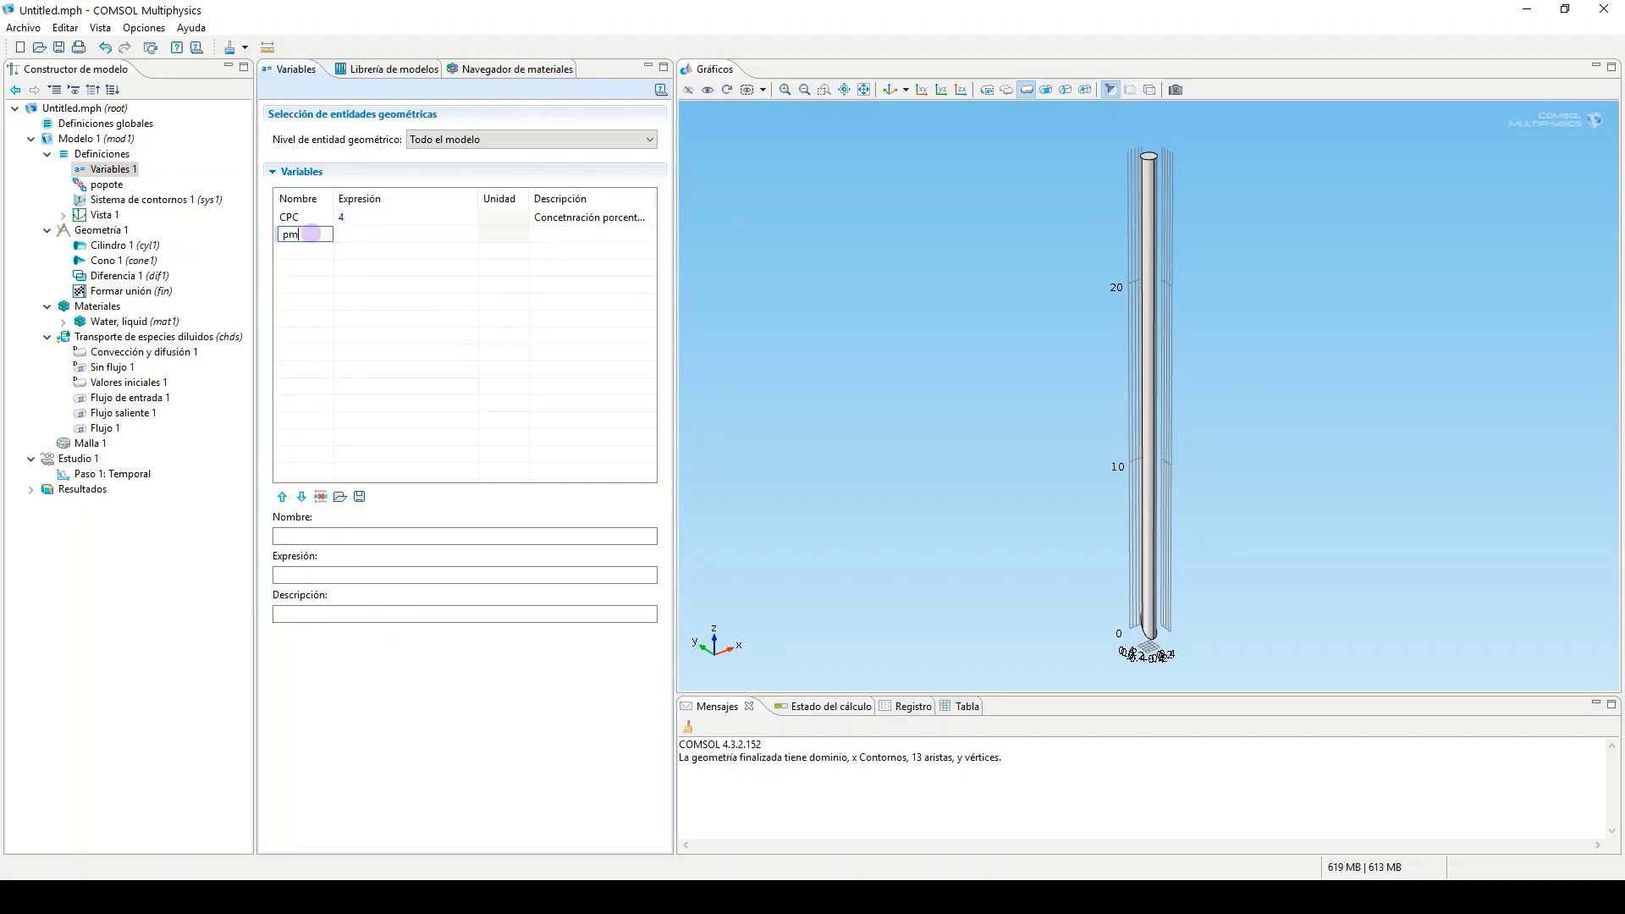
{"action": "key", "text": "BackSpace"}
{"action": "key", "text": "BackSpace"}
{"action": "type", "text": "PM"}
{"action": "left_click", "coordinate": [364, 234]}
{"action": "left_click", "coordinate": [370, 238]}
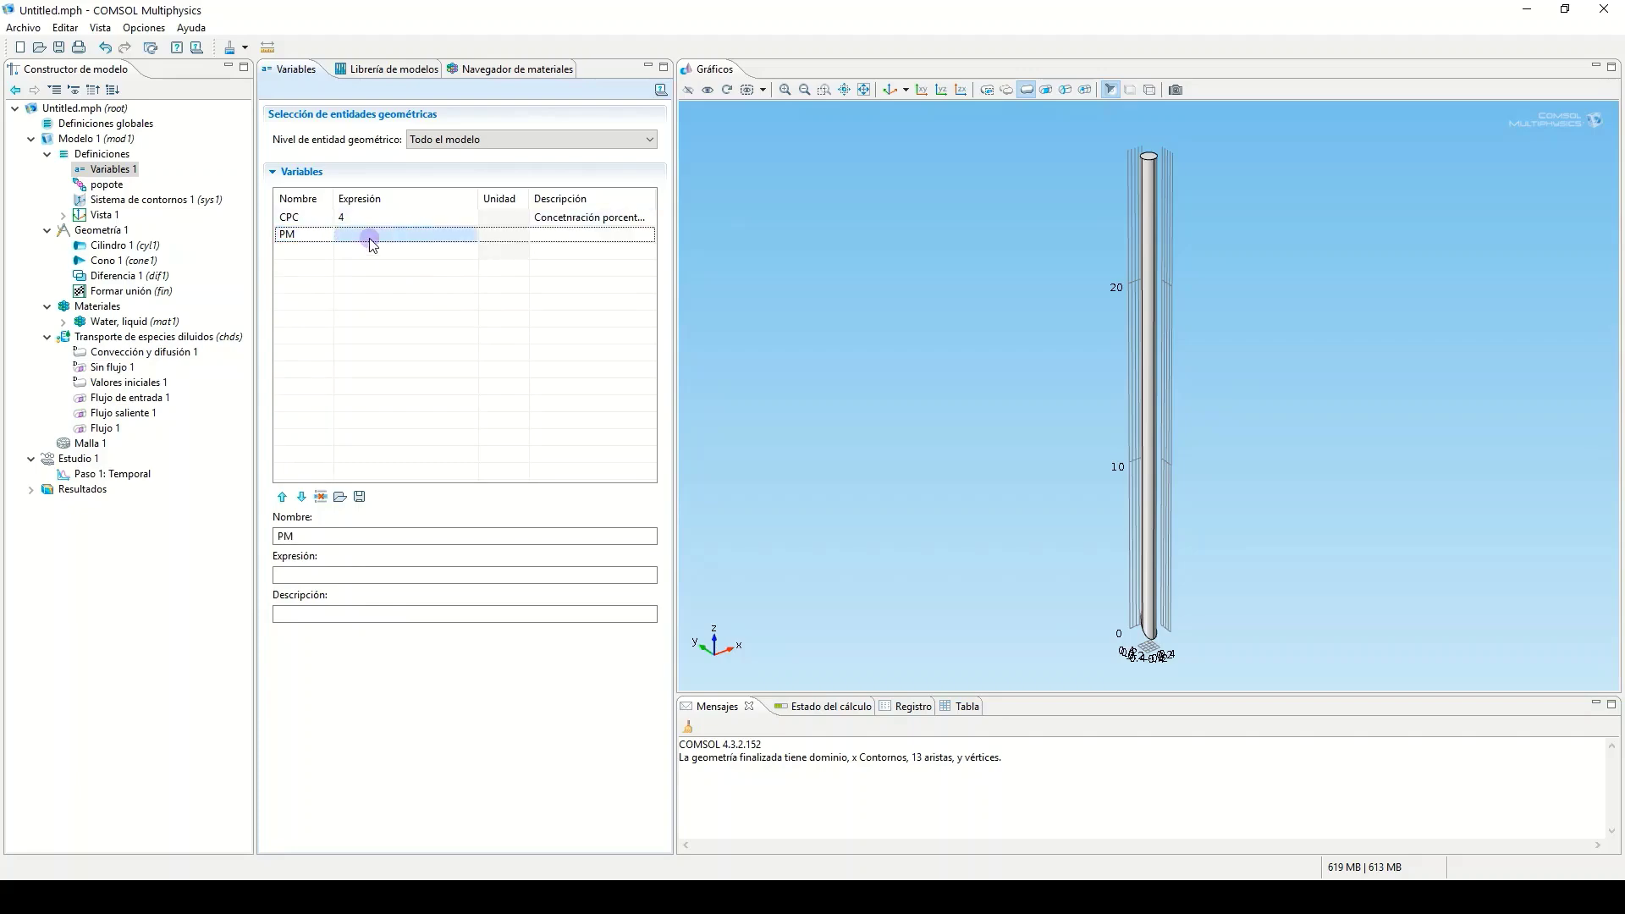
{"action": "left_click", "coordinate": [369, 238]}
{"action": "type", "text": "1"}
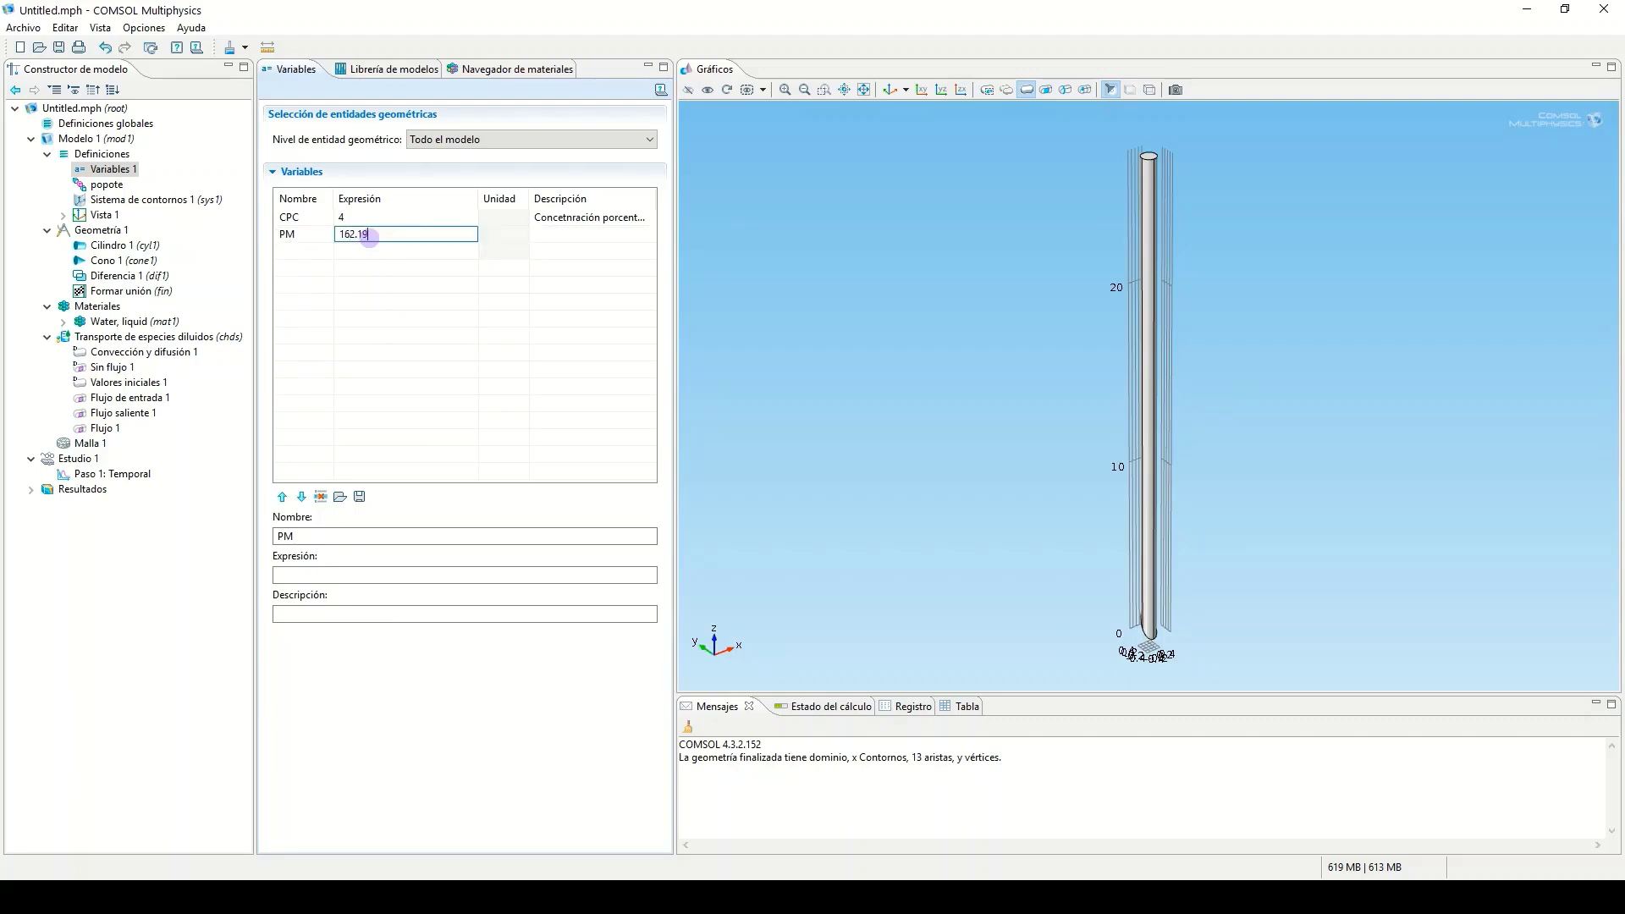
{"action": "type", "text": "62.19"}
- Correct the description of CPC to "Concentración porcentual" and describe PM as "peso molecular"
{"action": "left_click", "coordinate": [572, 218]}
{"action": "left_click", "coordinate": [572, 218]}
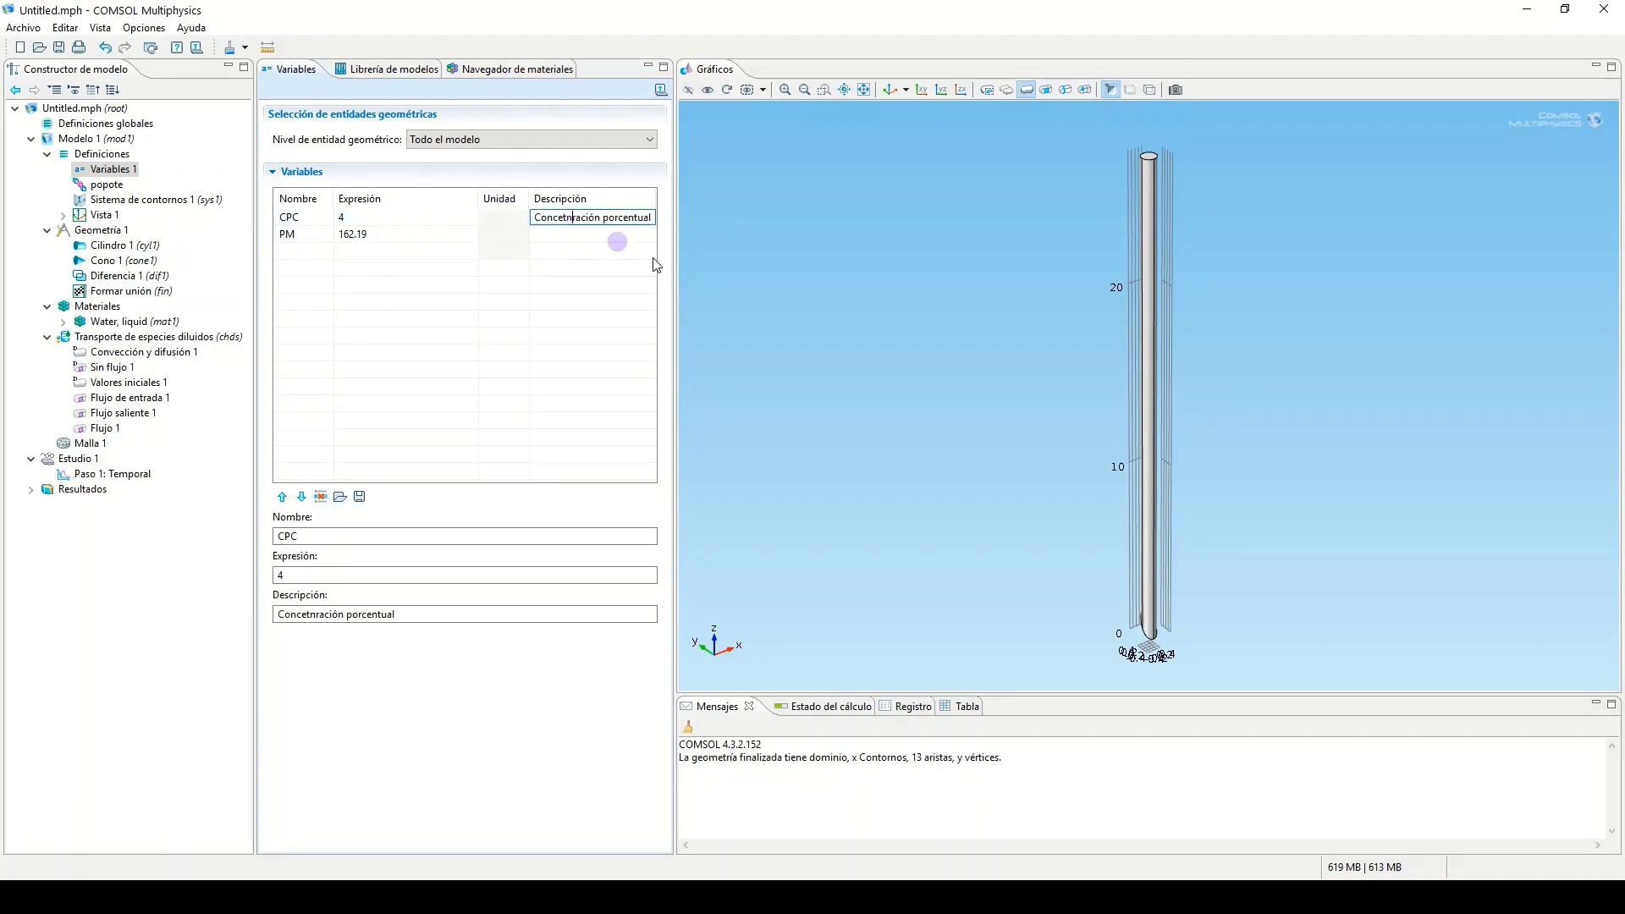
{"action": "key", "text": "BackSpace"}
{"action": "key", "text": "BackSpace"}
{"action": "type", "text": "nt"}
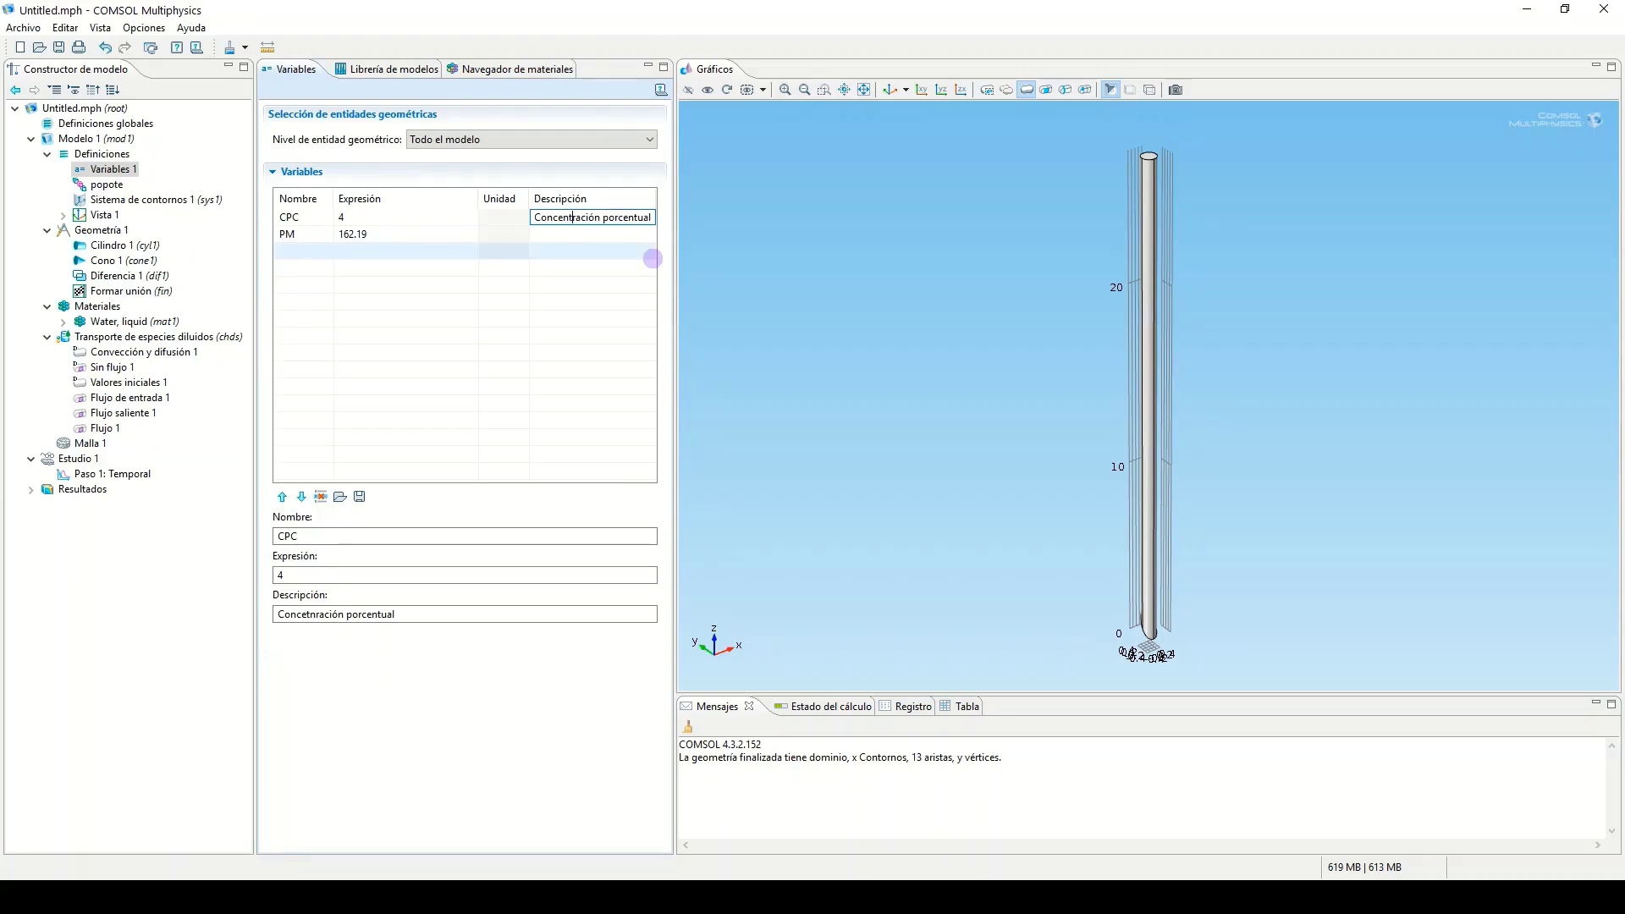
{"action": "left_click", "coordinate": [614, 236]}
{"action": "left_click", "coordinate": [614, 236]}
{"action": "type", "text": "peso molecular"}
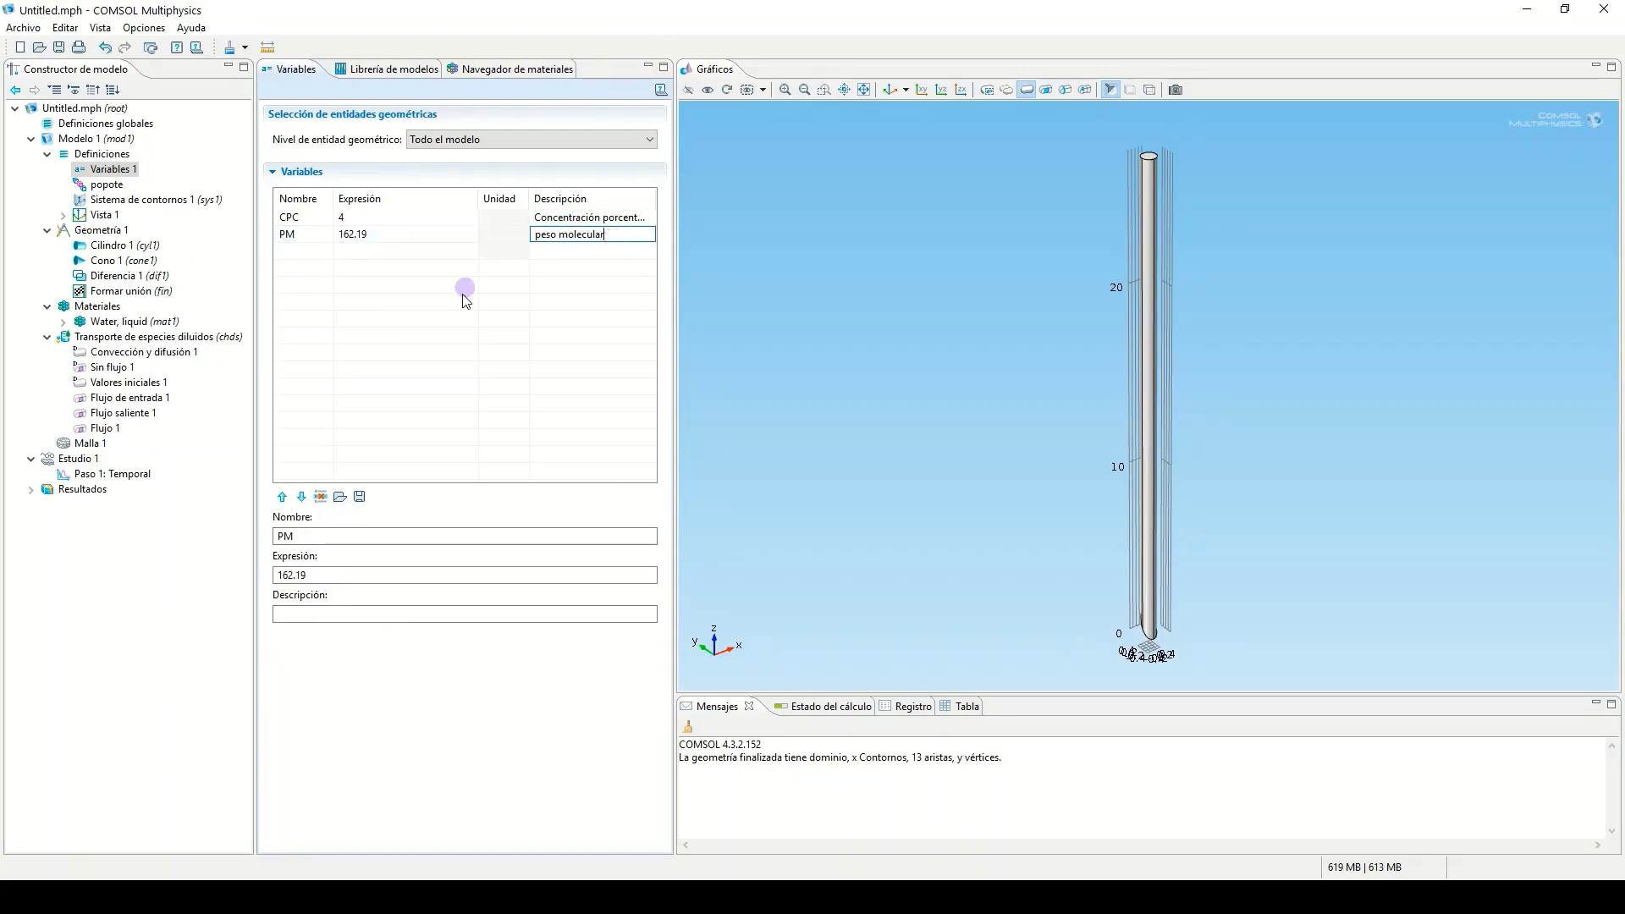
{"action": "key", "text": "Return"}
- Add the variable CIN with the expression CPC*10000/PM and the description "CONCENTRACIÓN"
{"action": "left_click", "coordinate": [307, 250]}
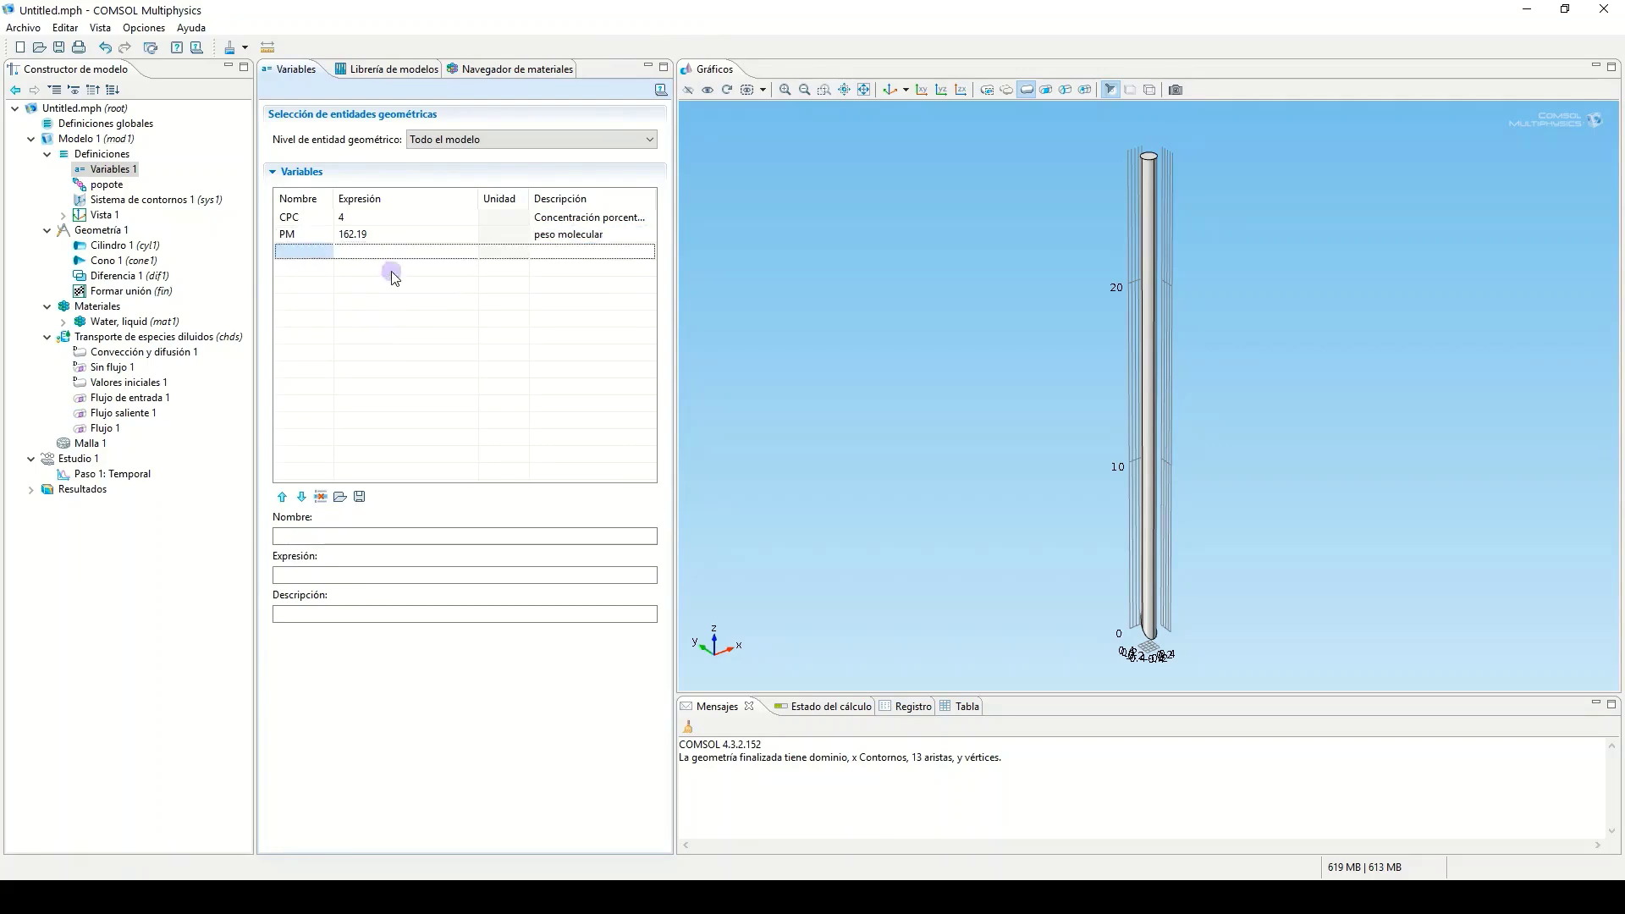
{"action": "type", "text": "cCIN"}
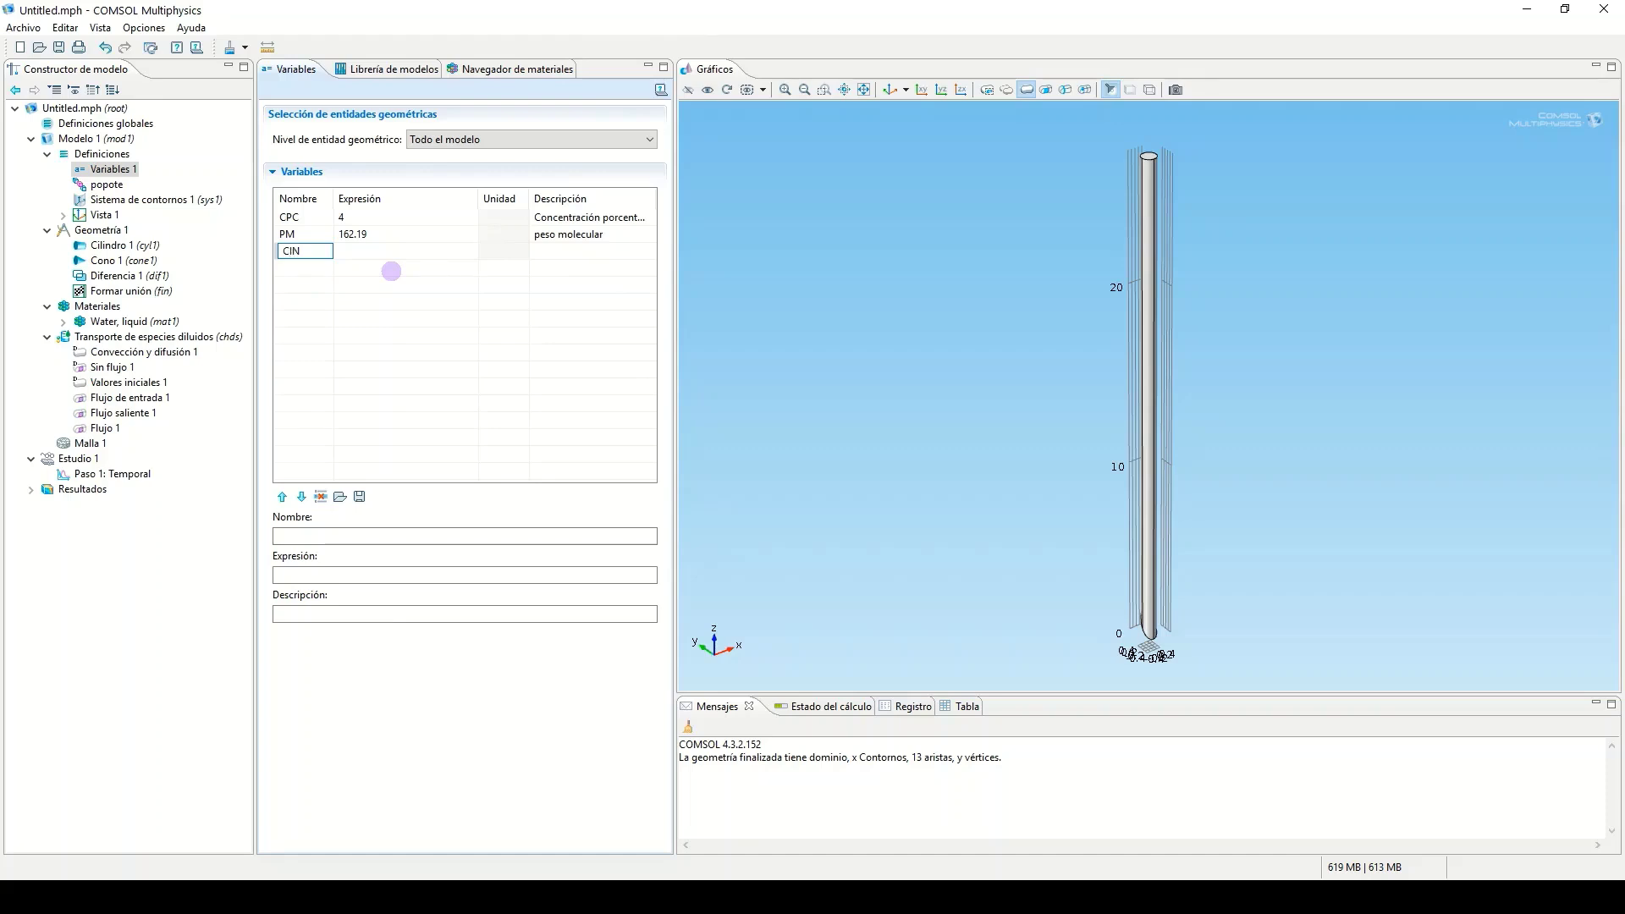
{"action": "left_click", "coordinate": [389, 252]}
{"action": "type", "text": "CPC*10000"}
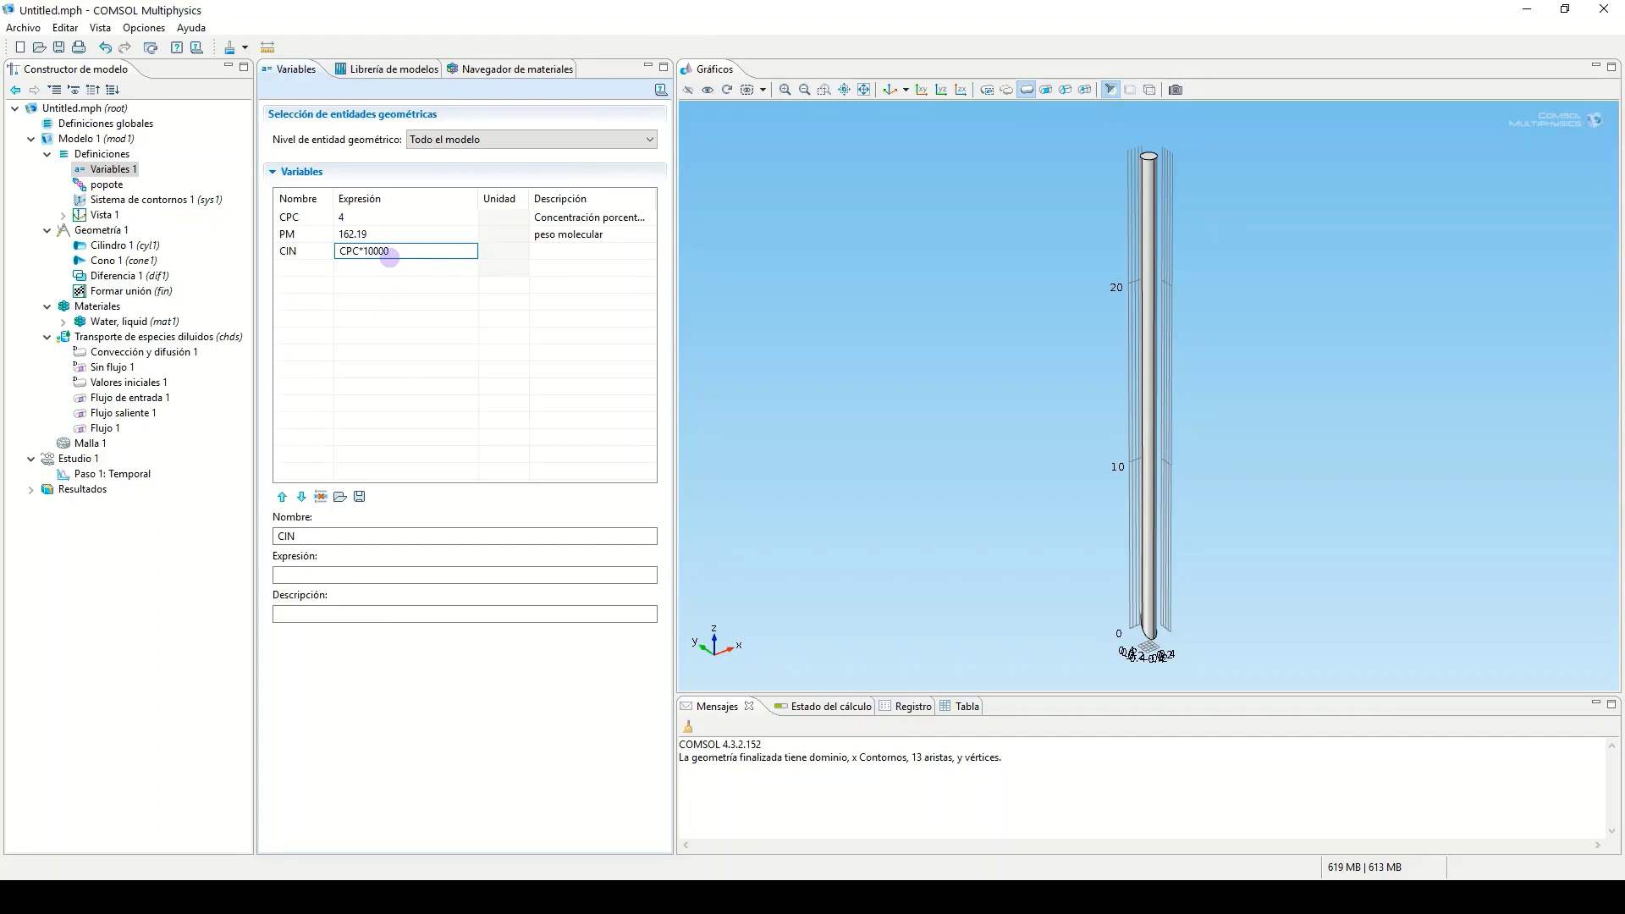
{"action": "type", "text": "/PM"}
{"action": "left_click", "coordinate": [601, 252]}
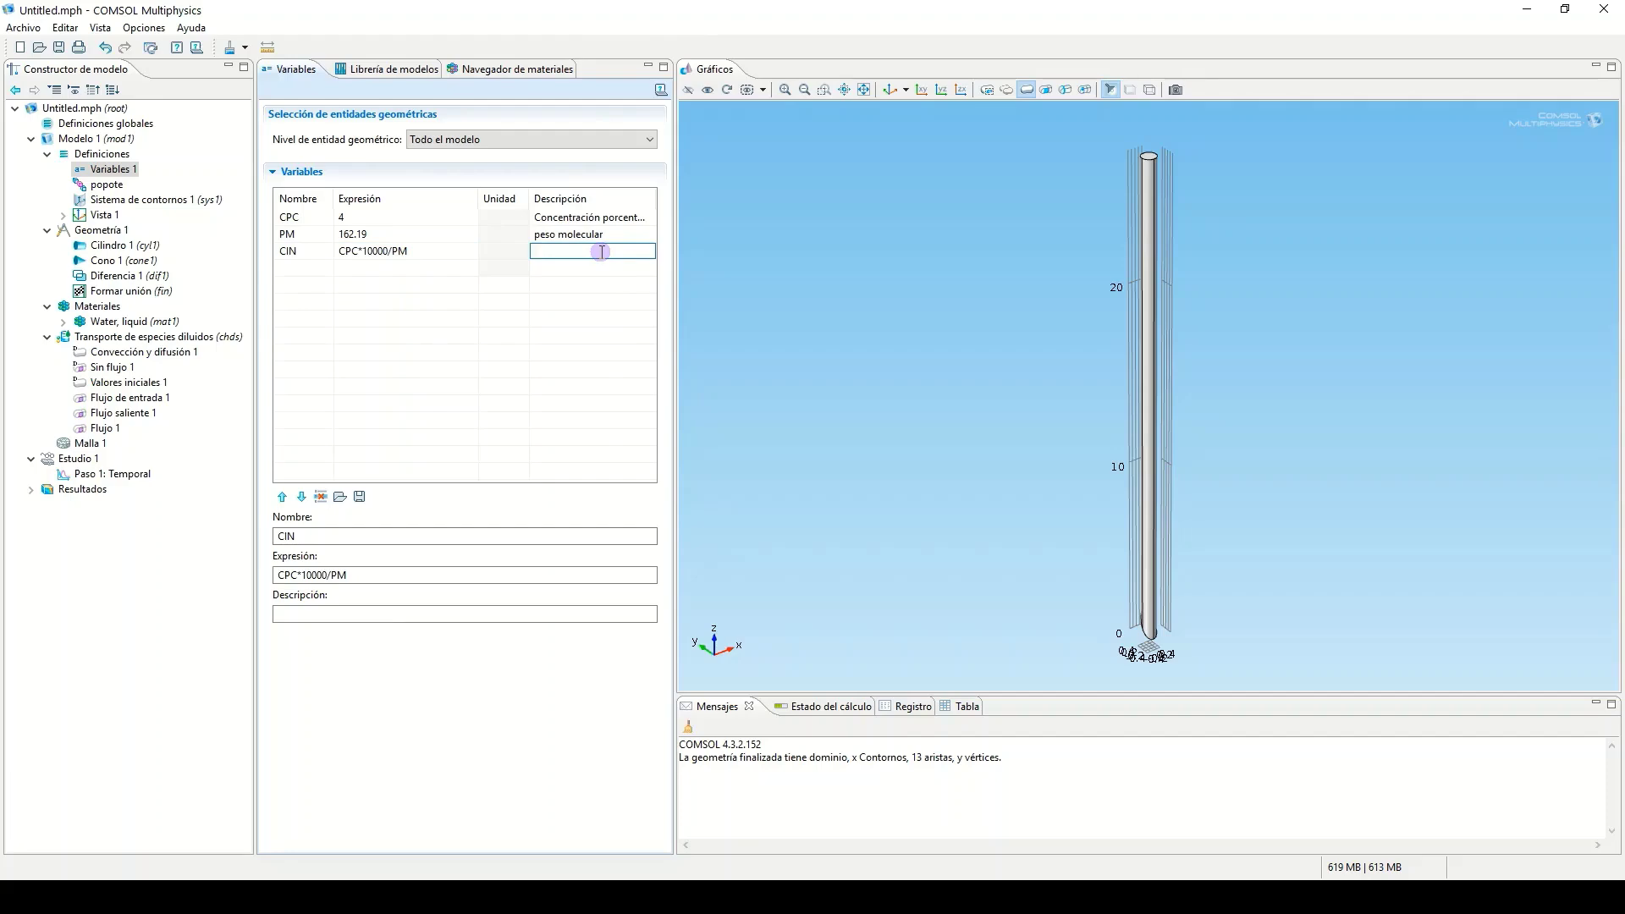
{"action": "type", "text": "CONCENTRACIÓN"}
- Add the variable KC with the expression 1e-4 and the description "COEFICIENTE CONVECTIVO-DIFUSIVO", and check it against the expression in Flujo 1
{"action": "left_click", "coordinate": [324, 269]}
{"action": "type", "text": "KC"}
{"action": "left_click", "coordinate": [360, 269]}
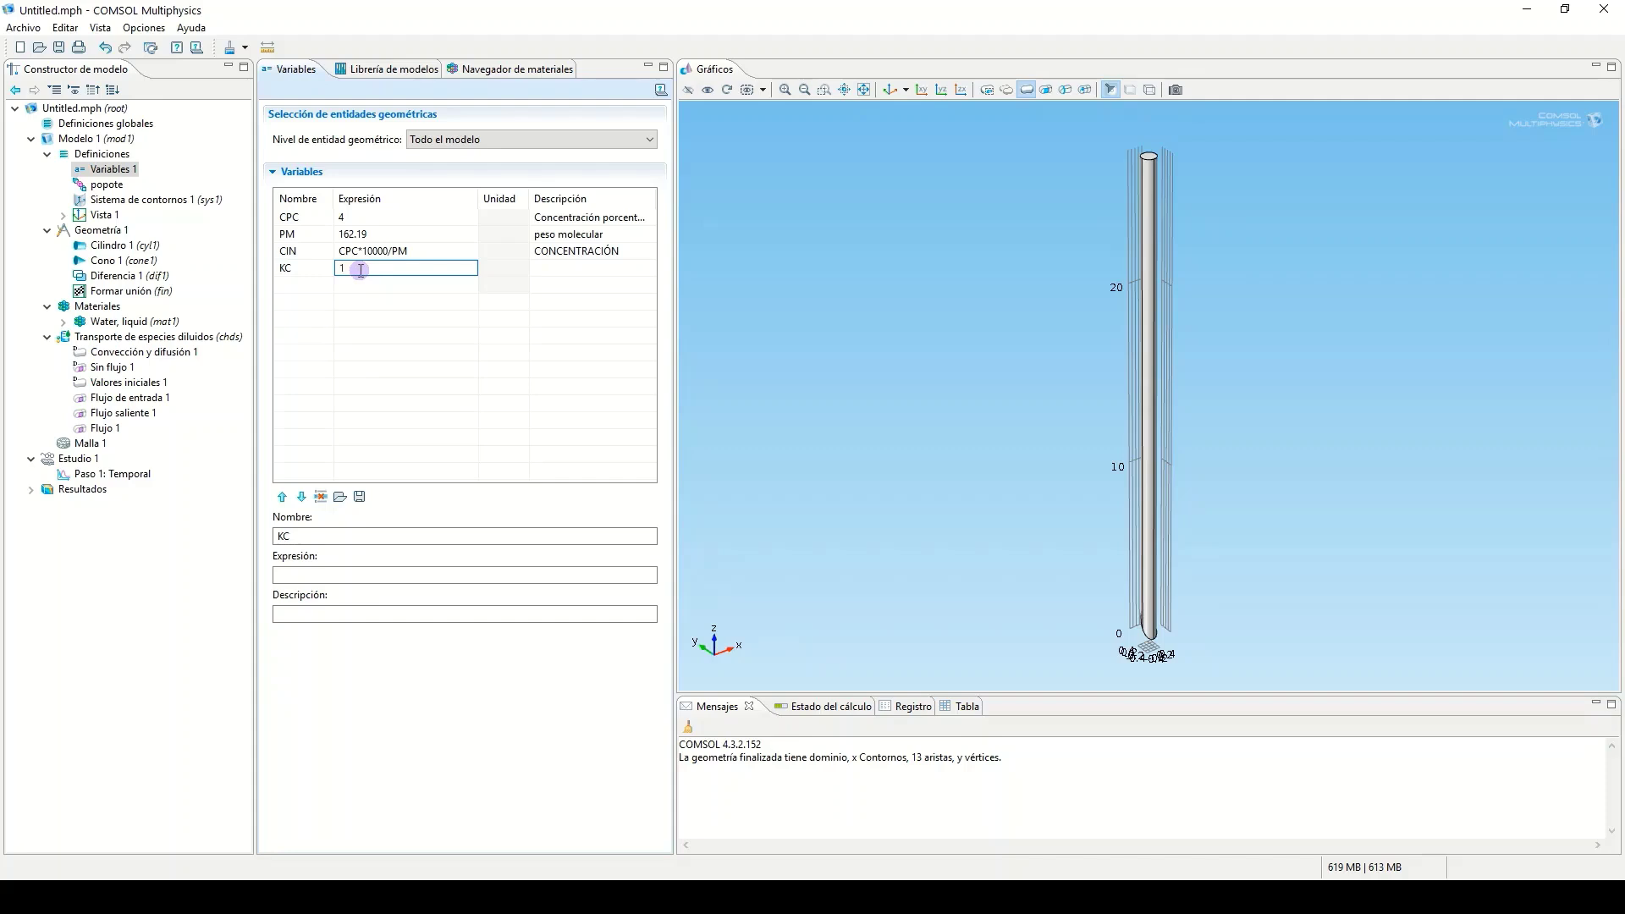
{"action": "type", "text": "1e-4"}
{"action": "left_click", "coordinate": [557, 268]}
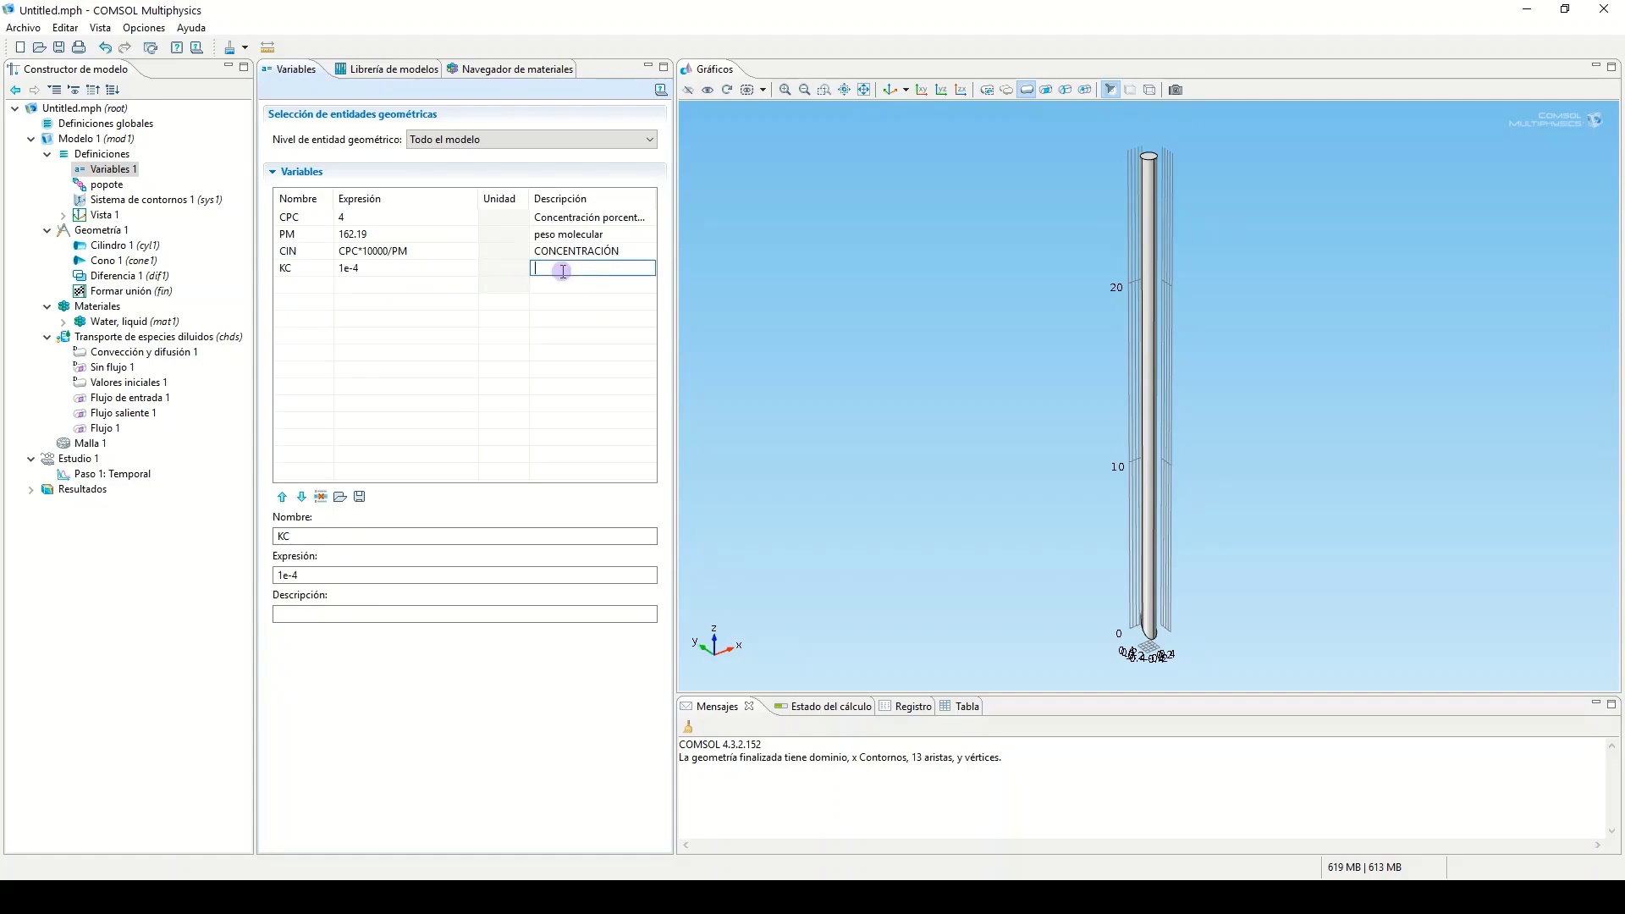
{"action": "type", "text": "COEFICIENTE CONVE"}
{"action": "type", "text": "CTIVO-DIFUSIVO"}
{"action": "key", "text": "Return"}
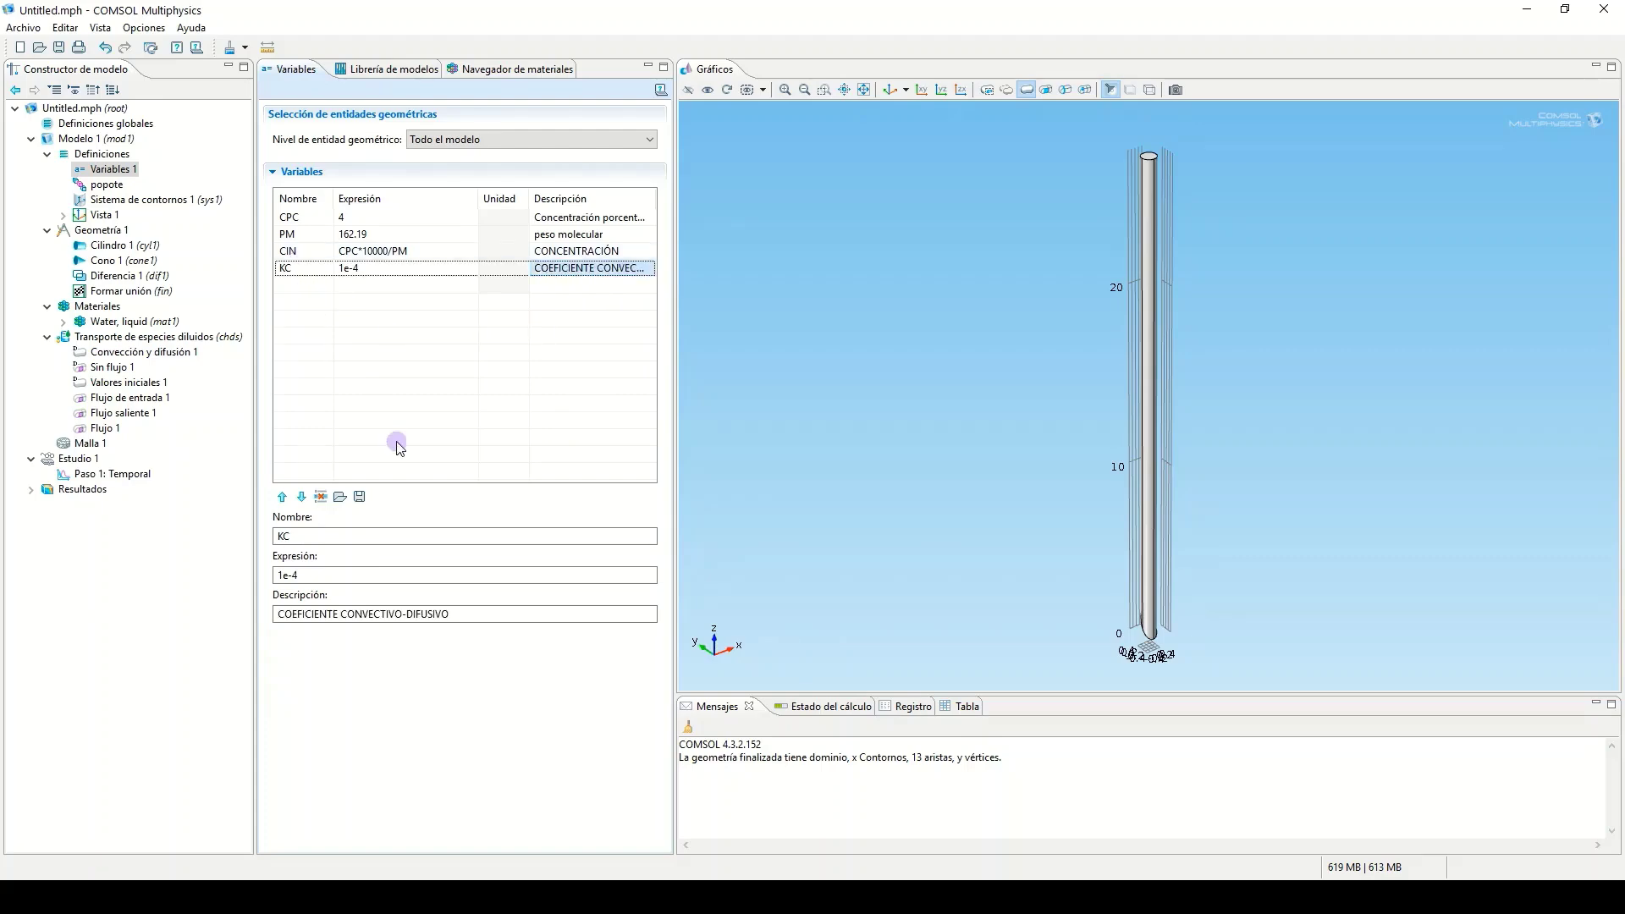
{"action": "left_click", "coordinate": [309, 254]}
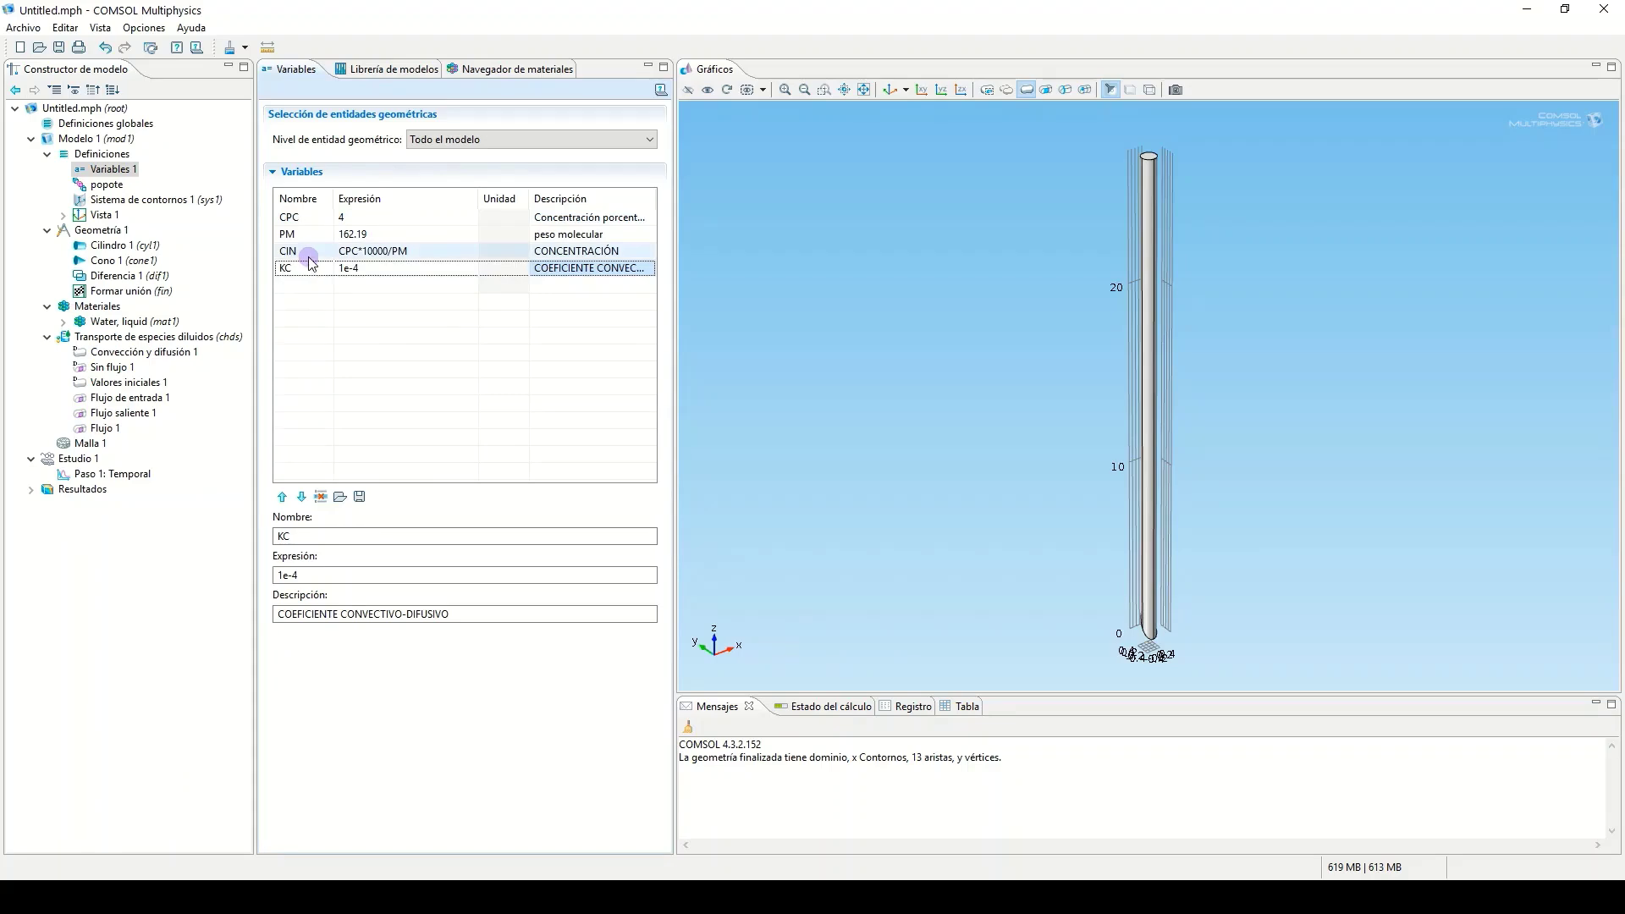
{"action": "left_click", "coordinate": [311, 270]}
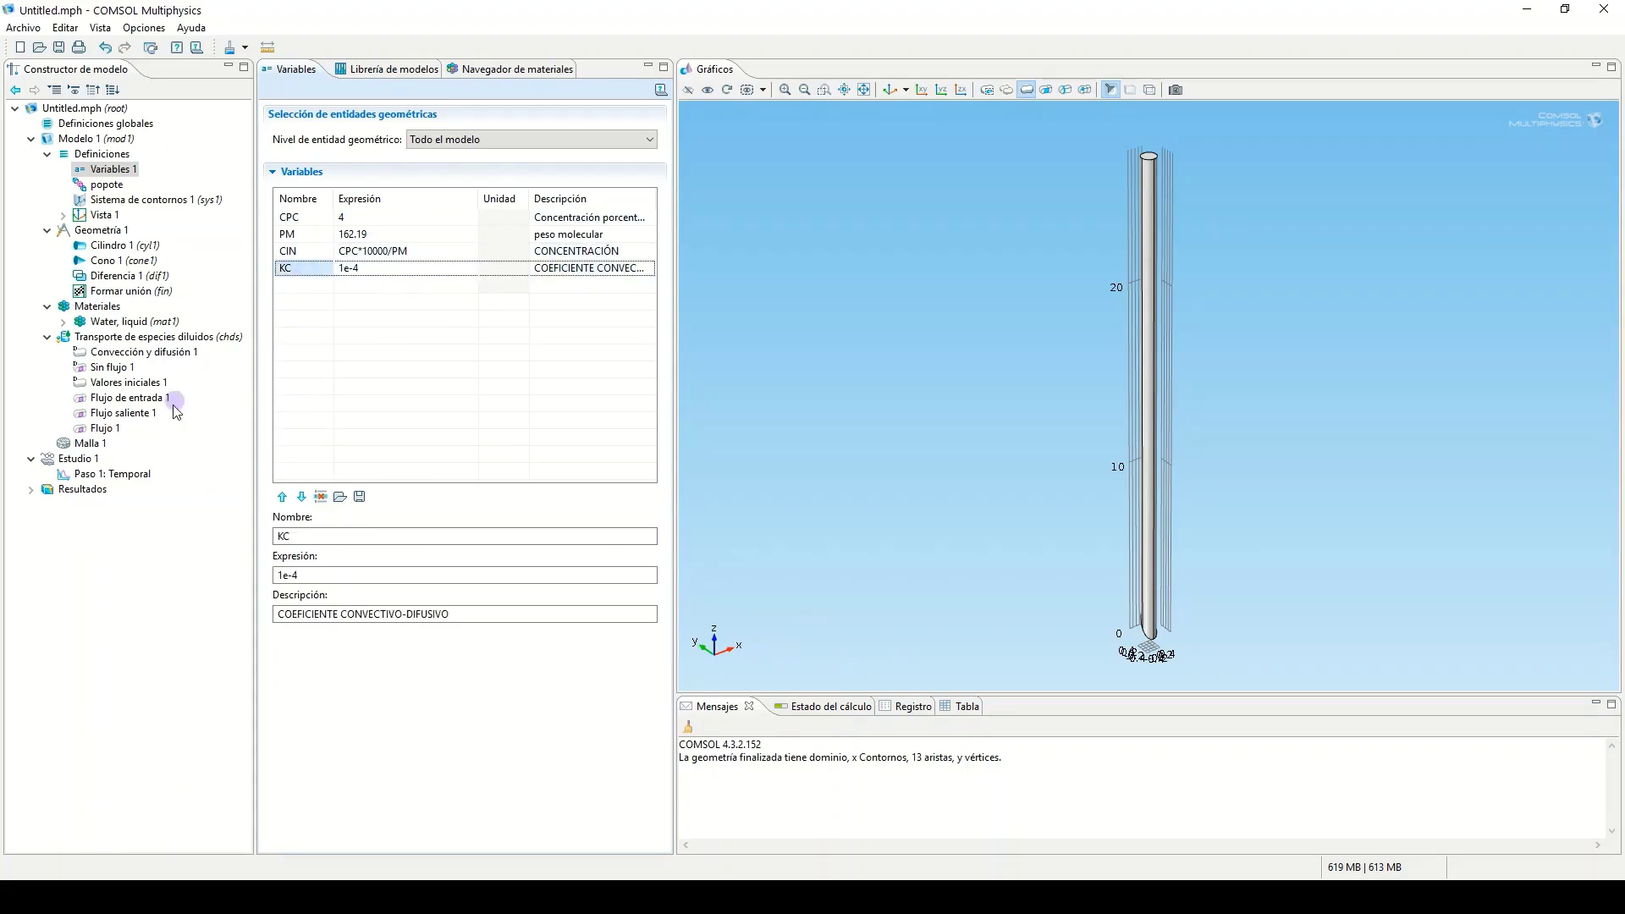
{"action": "left_click", "coordinate": [107, 428]}
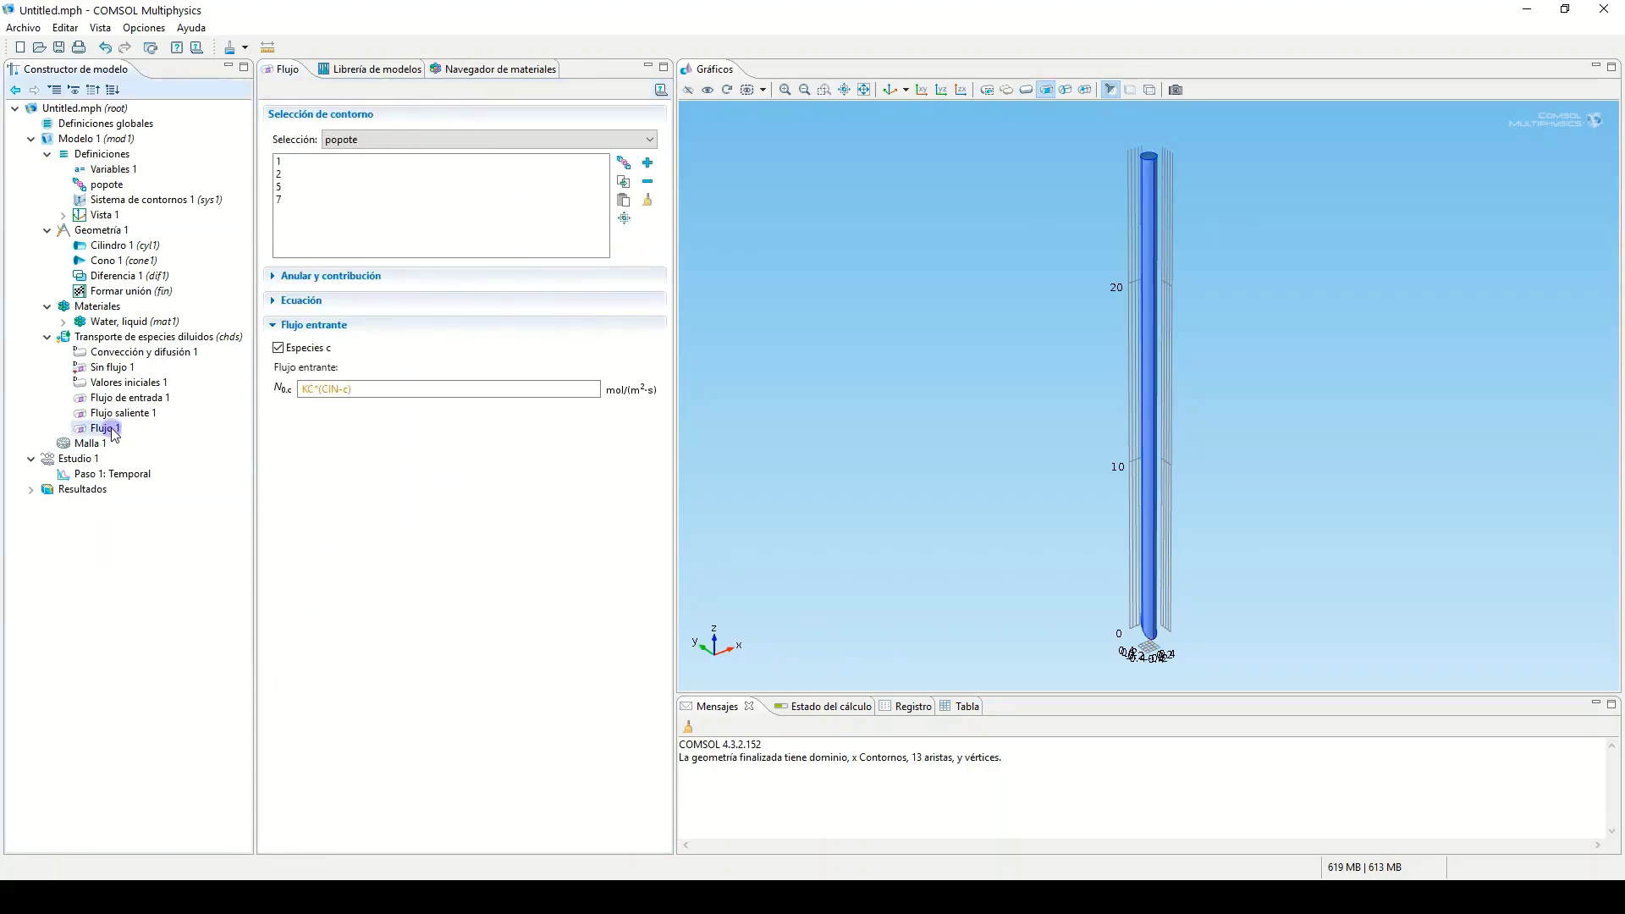
- Build the physics-controlled mesh of the needle at Normal element size, and rebuild it with the element size Fina
{"action": "left_click", "coordinate": [89, 443]}
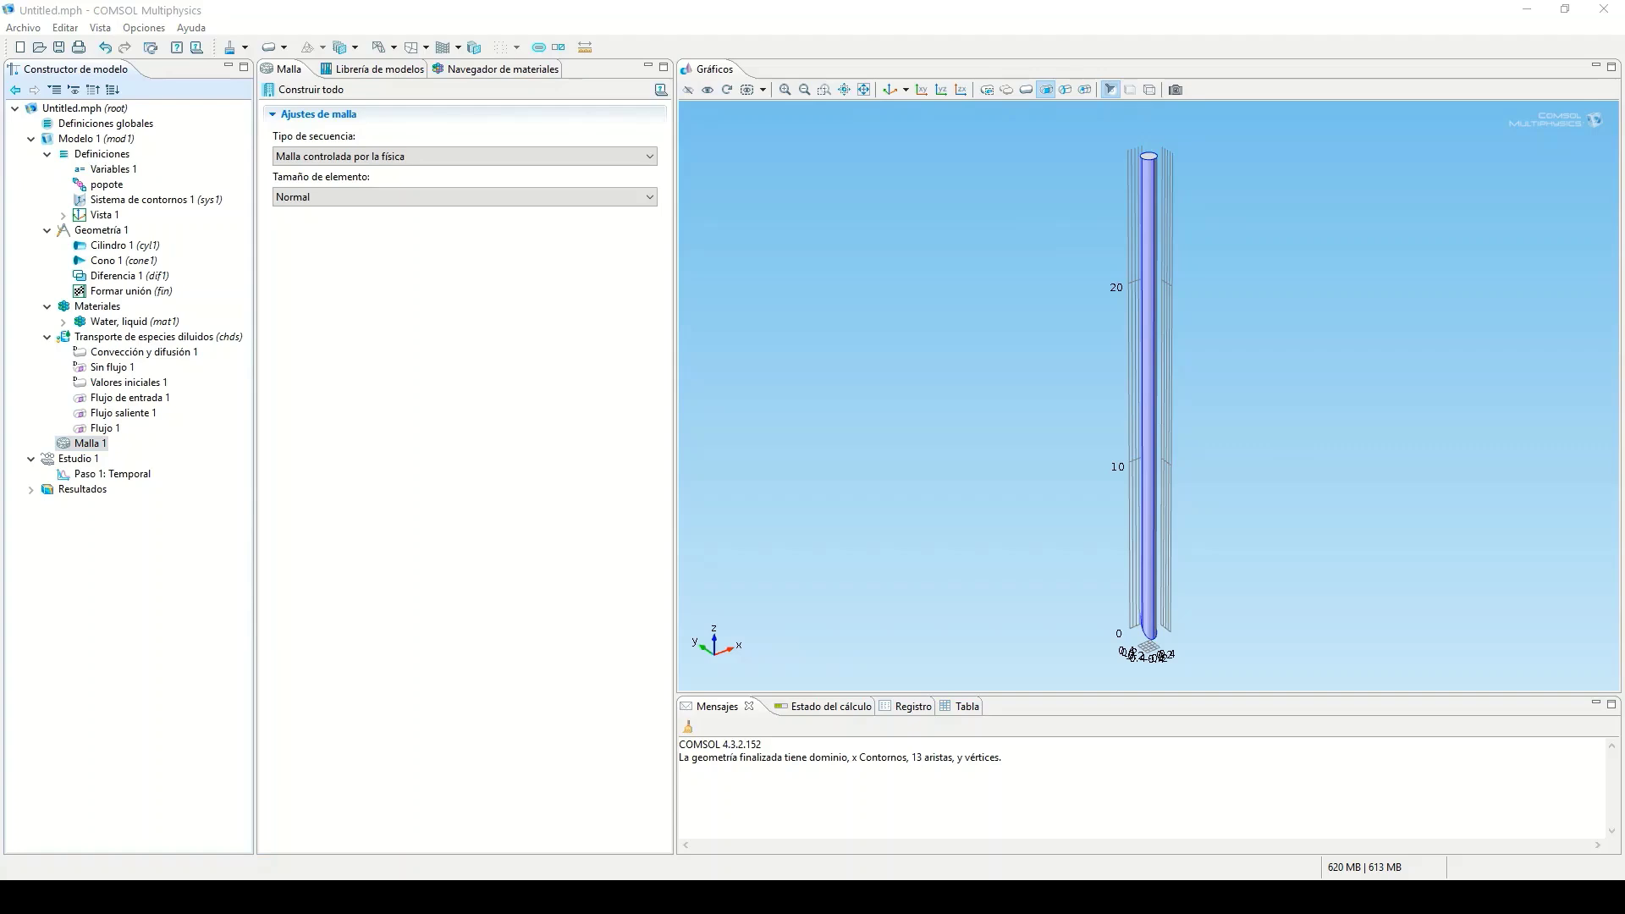
{"action": "left_click", "coordinate": [328, 89]}
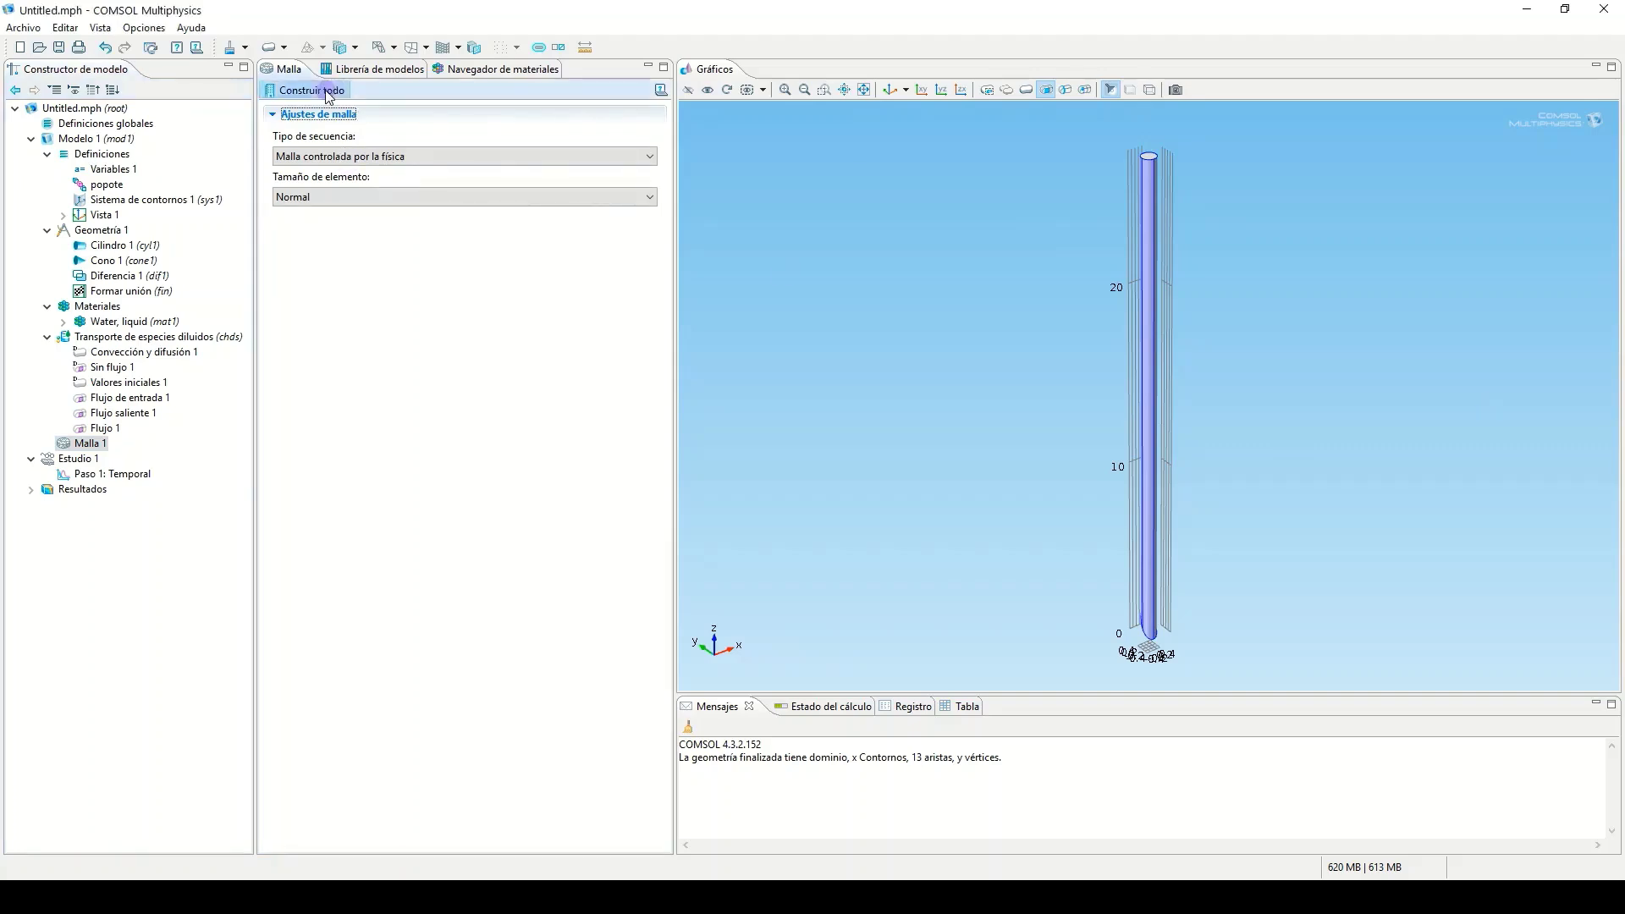
{"action": "left_click_drag", "start_coordinate": [1287, 236], "coordinate": [1235, 319]}
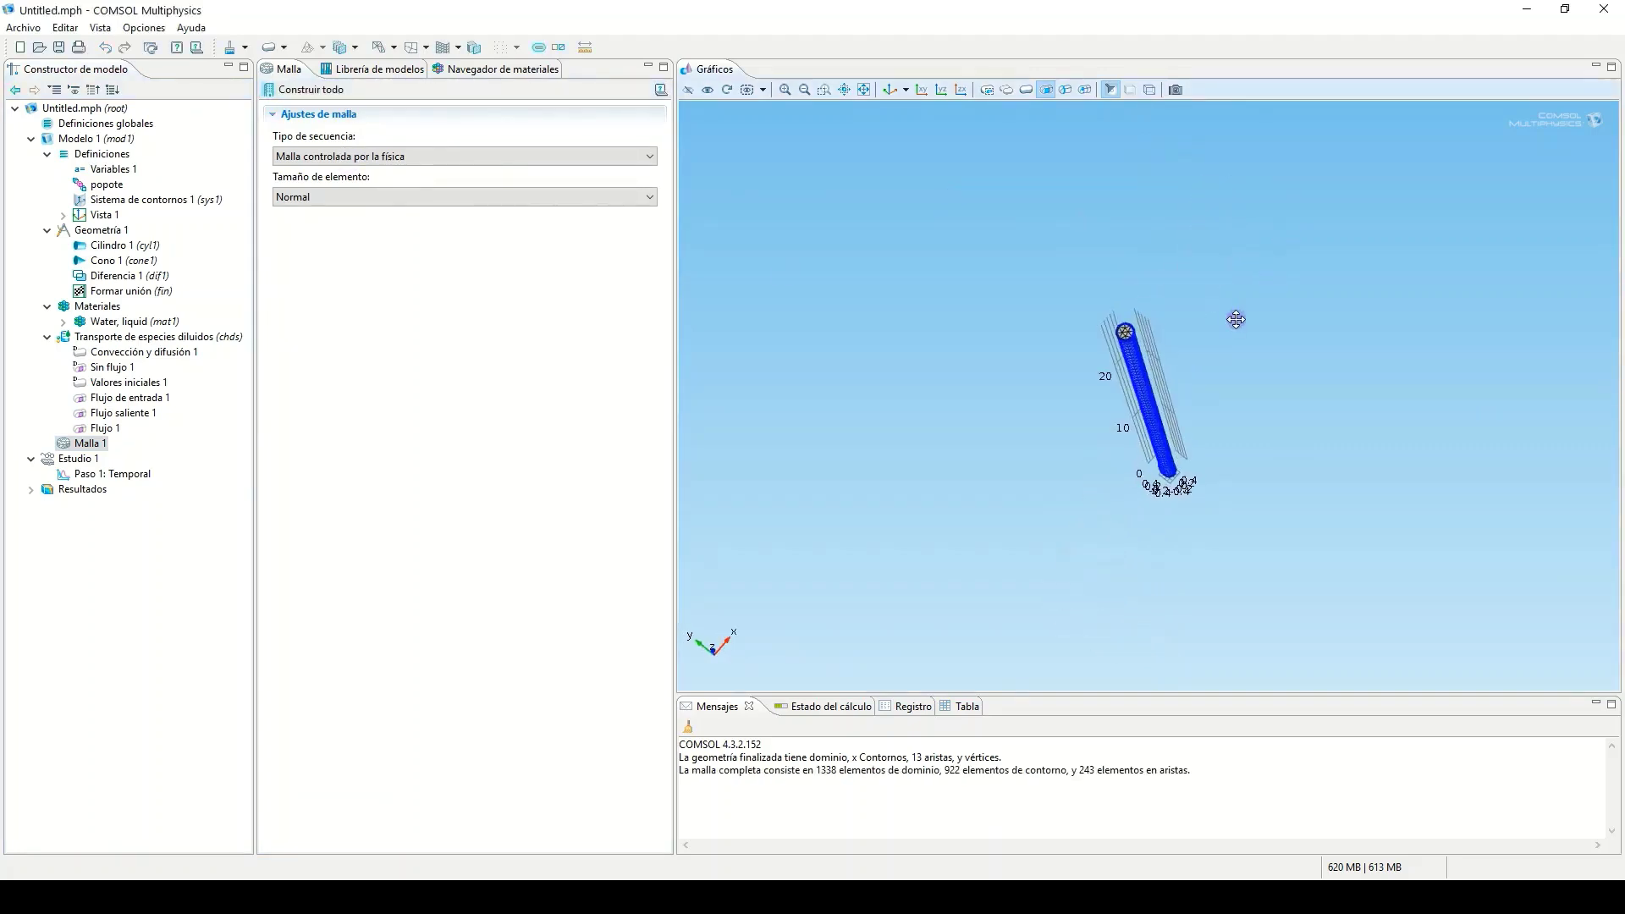
{"action": "left_click", "coordinate": [417, 200]}
{"action": "left_click", "coordinate": [328, 236]}
{"action": "left_click", "coordinate": [313, 90]}
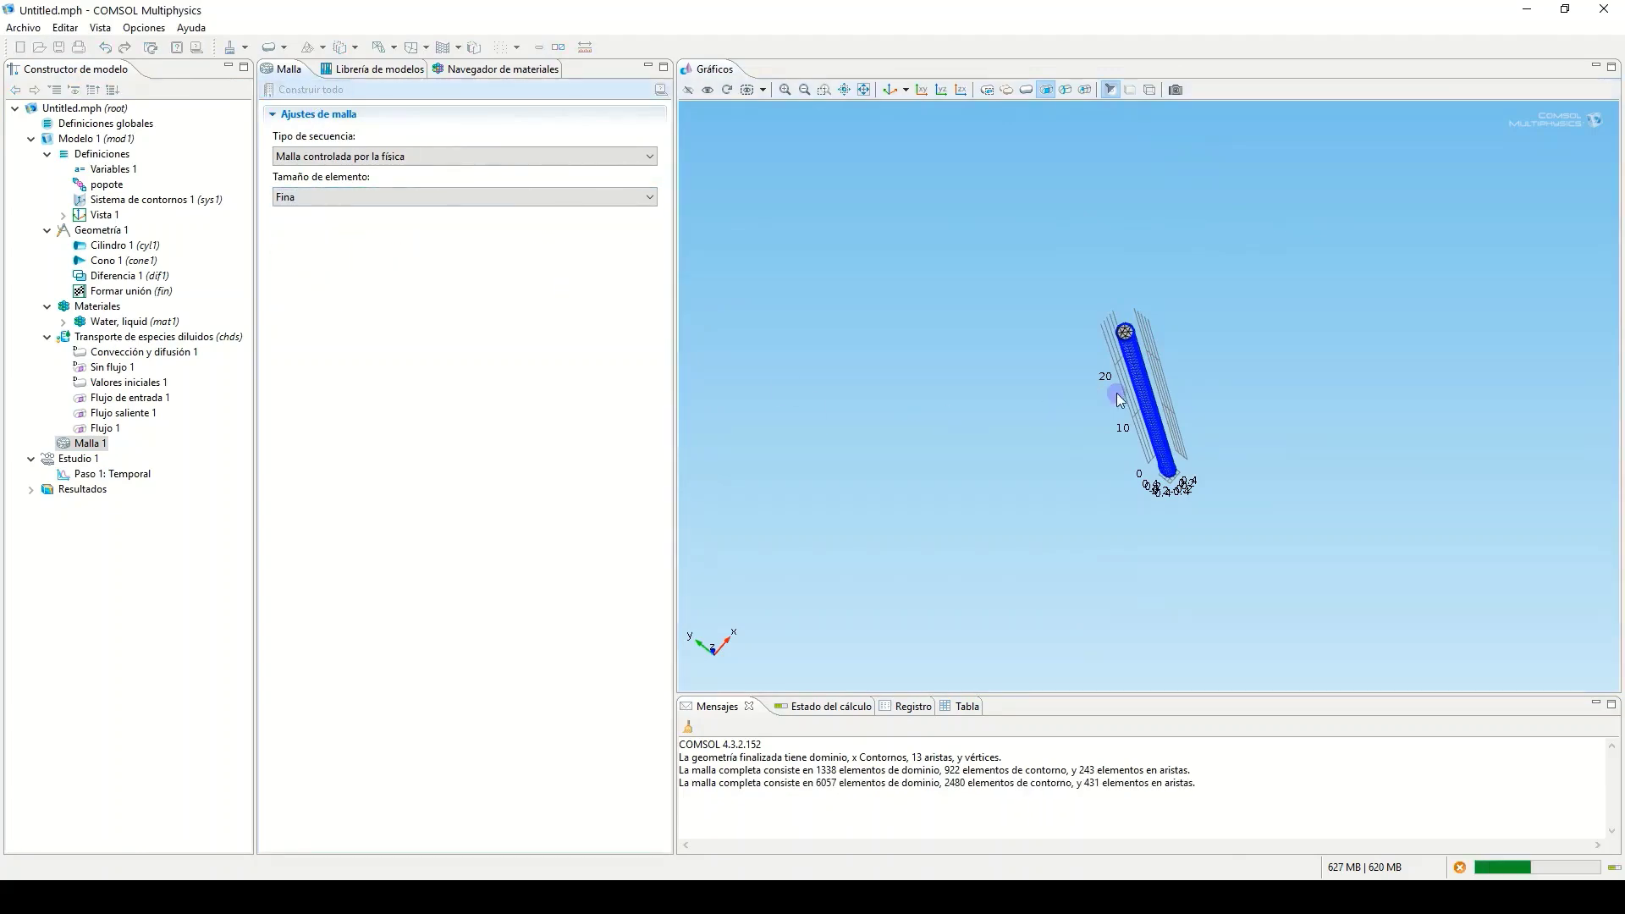
{"action": "left_click_drag", "start_coordinate": [1132, 392], "coordinate": [1221, 325]}
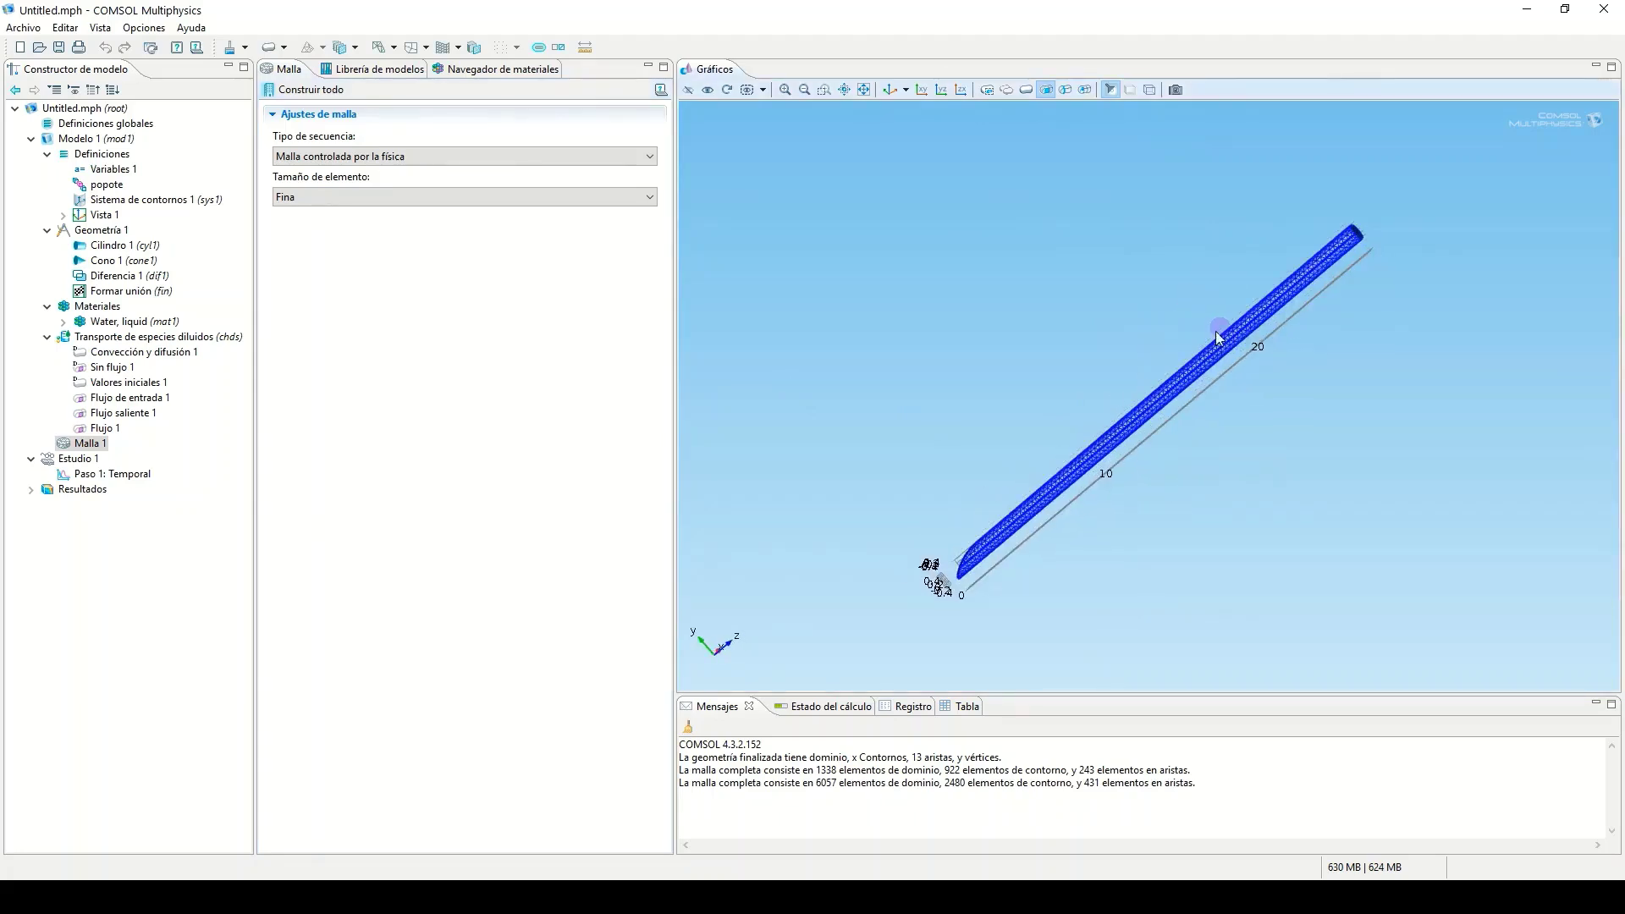
- Set the time-dependent study's times to range(0,0.1,2) and compute the study
{"action": "left_click", "coordinate": [77, 458]}
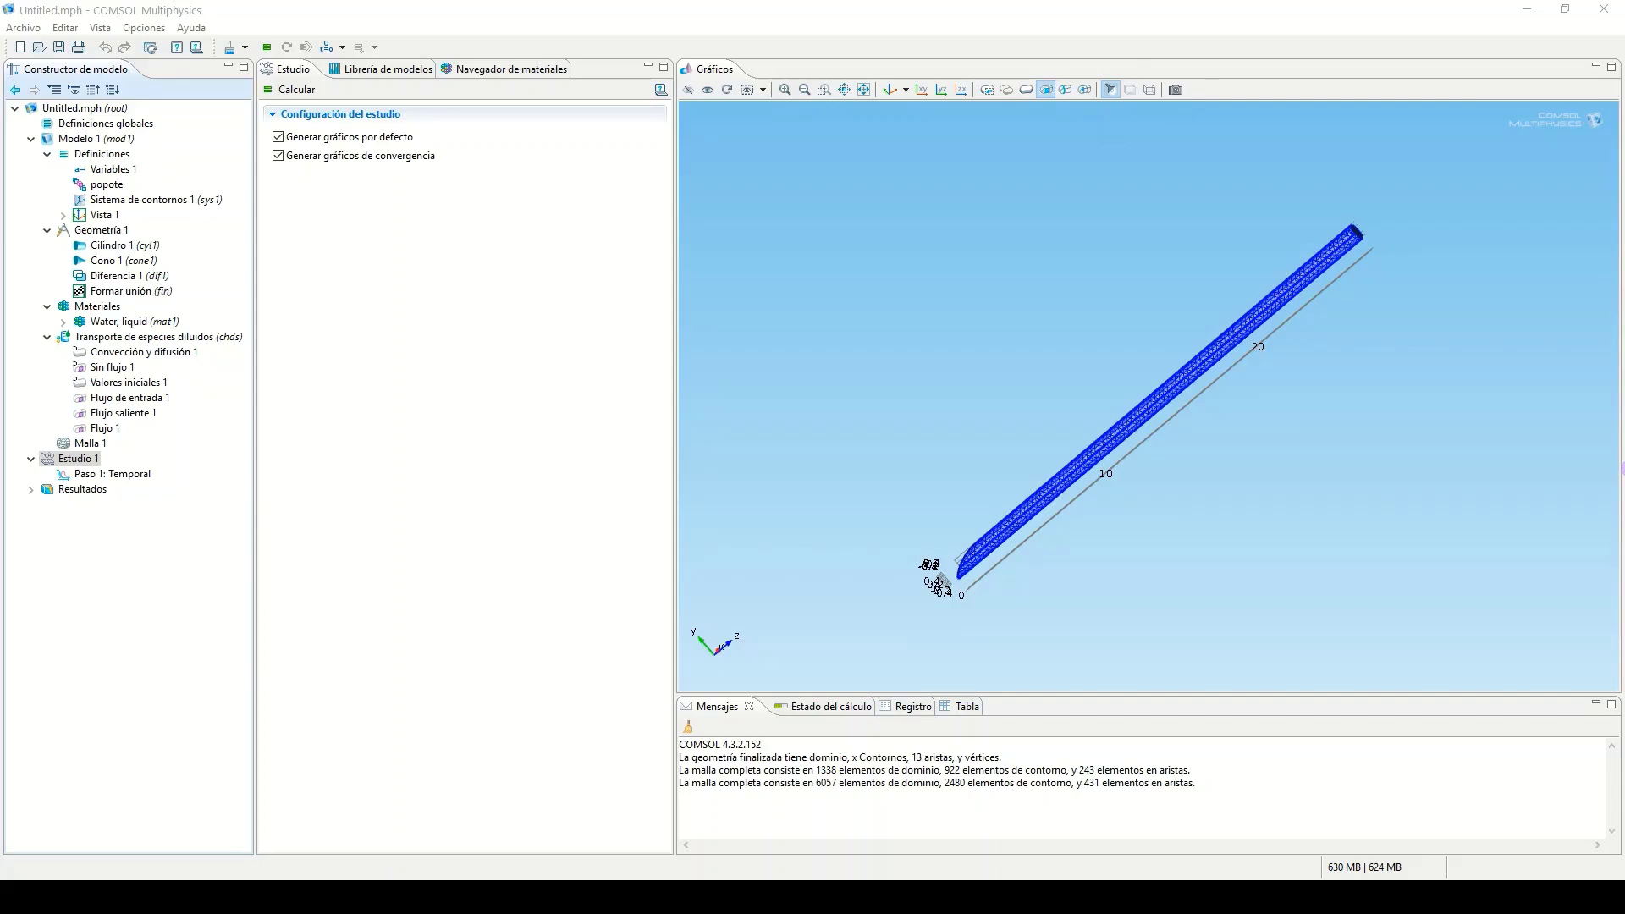
{"action": "left_click_drag", "start_coordinate": [1335, 483], "coordinate": [1324, 366]}
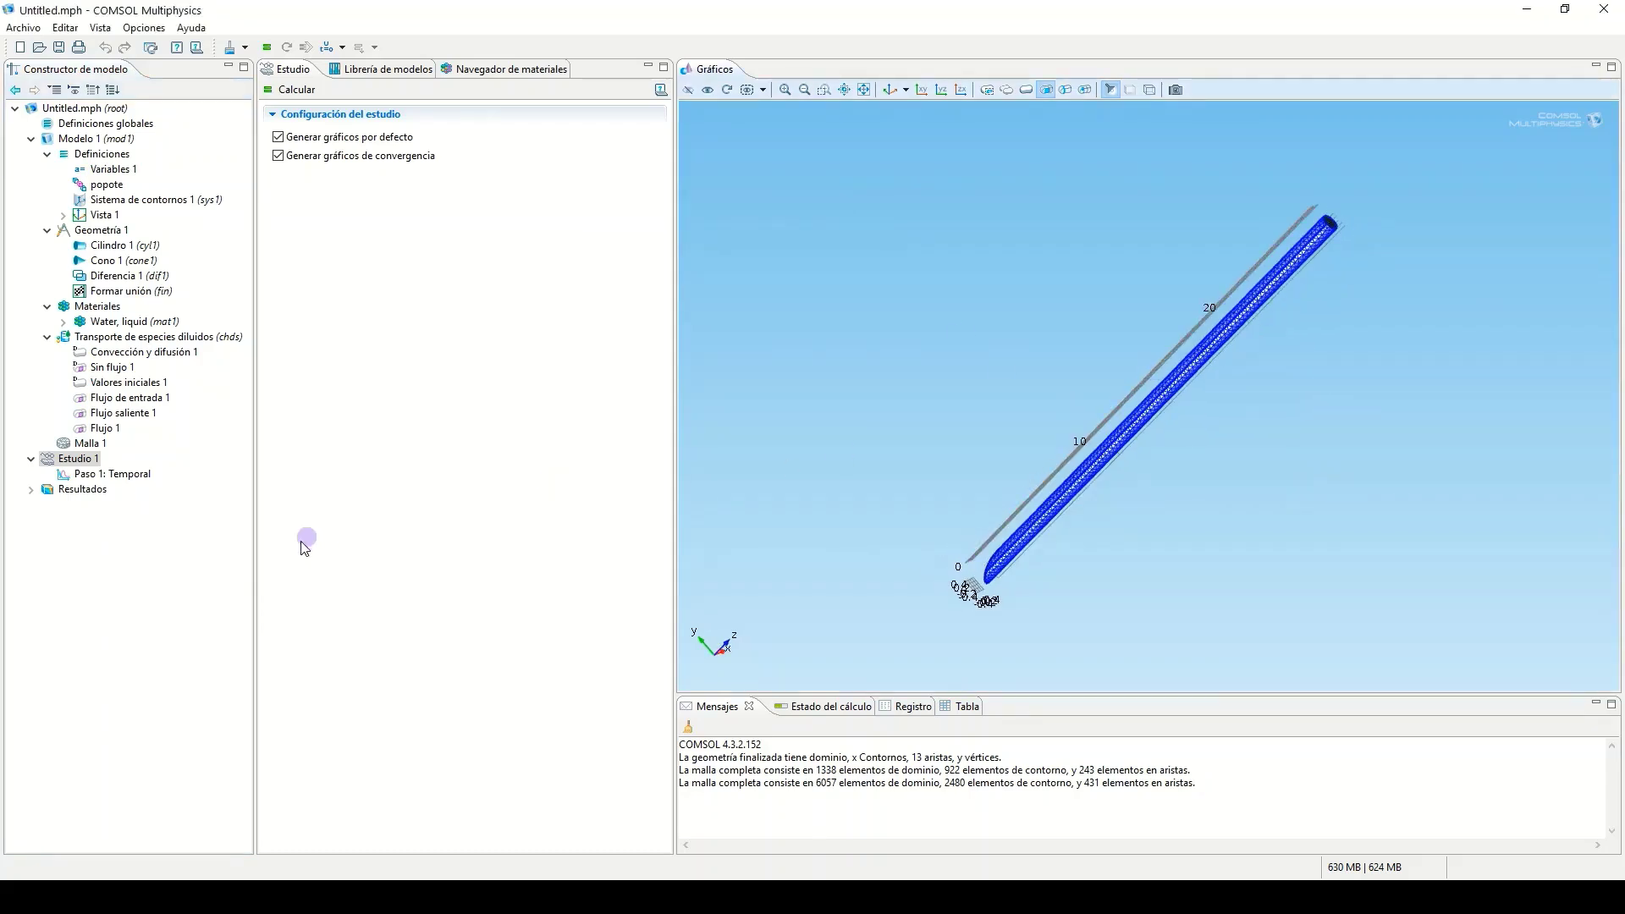
{"action": "left_click", "coordinate": [95, 474]}
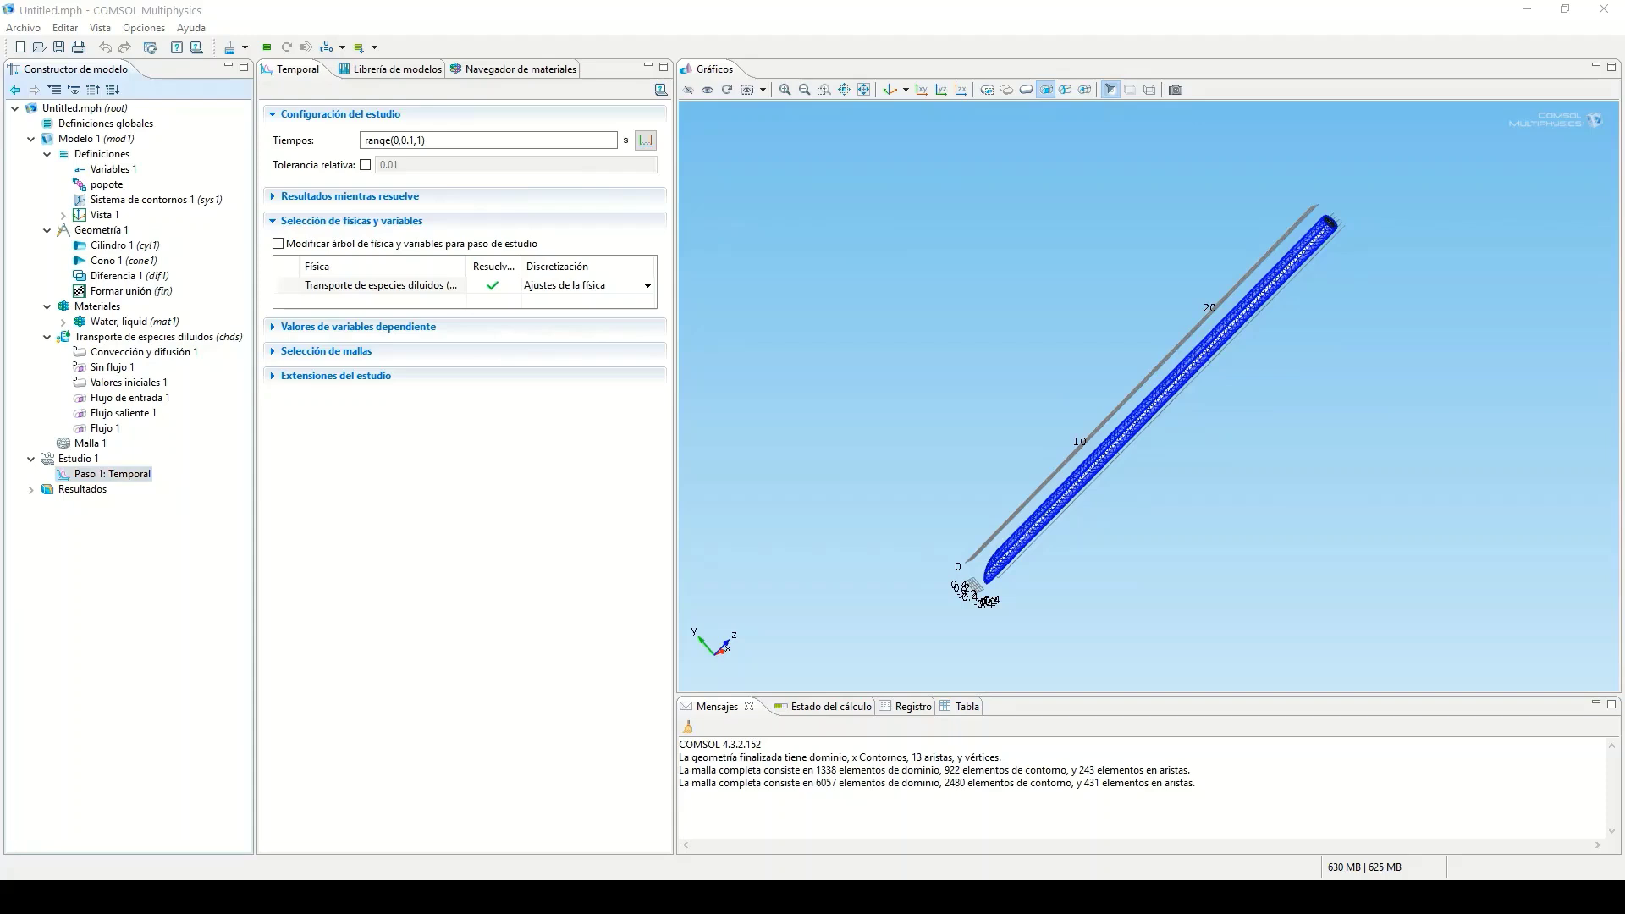
{"action": "double_click", "coordinate": [419, 140]}
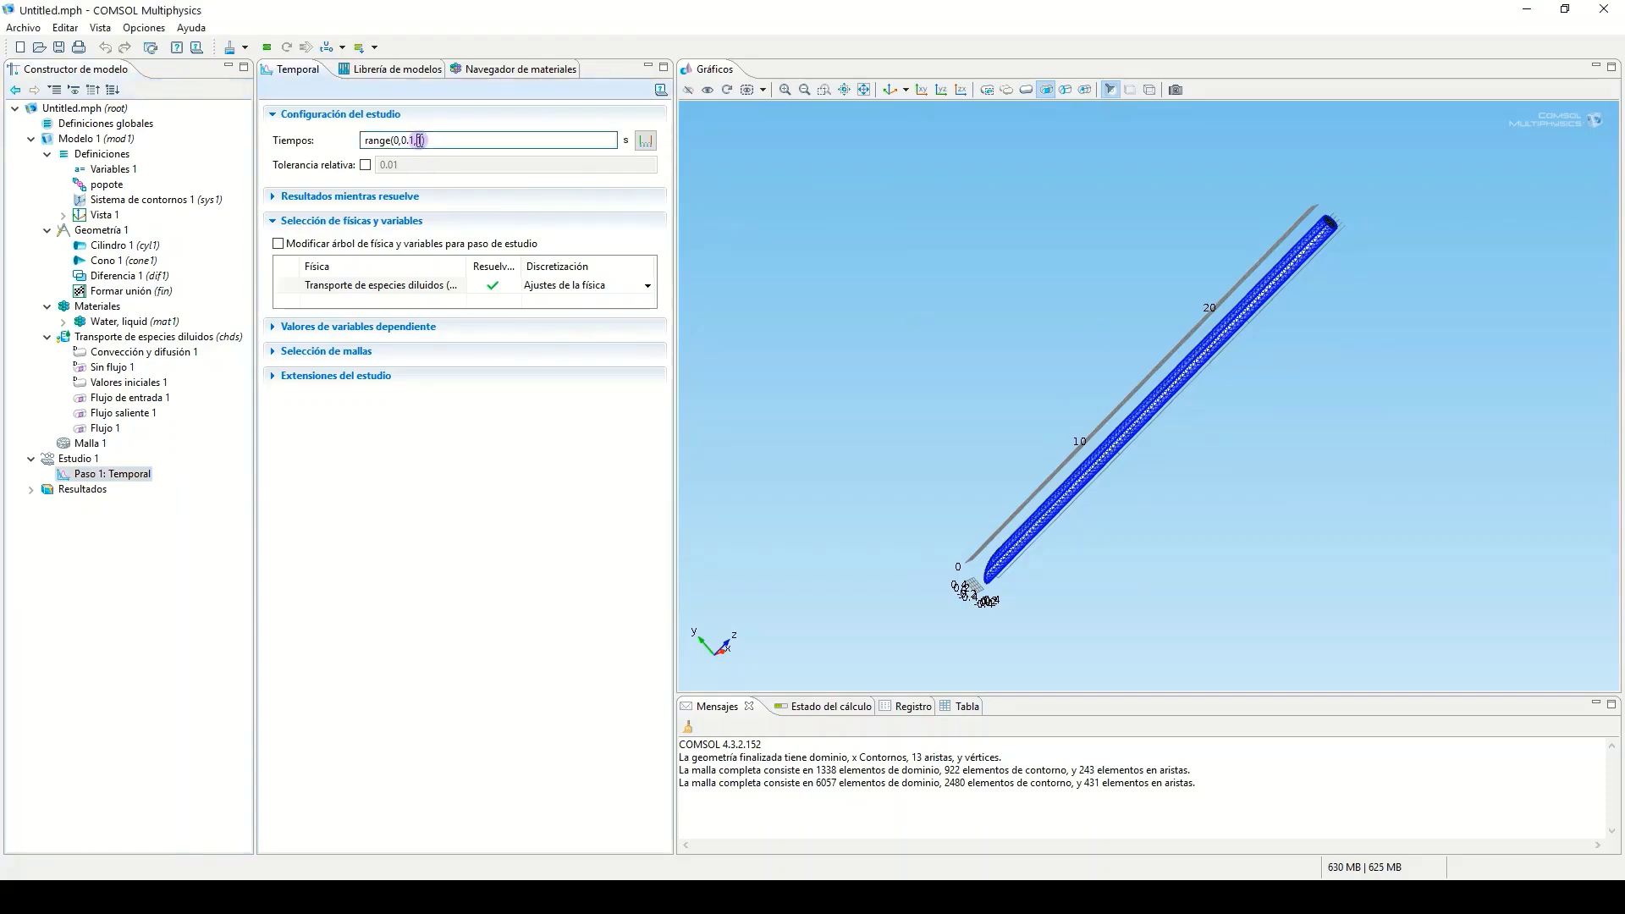
{"action": "type", "text": "2"}
{"action": "left_click", "coordinate": [267, 47]}
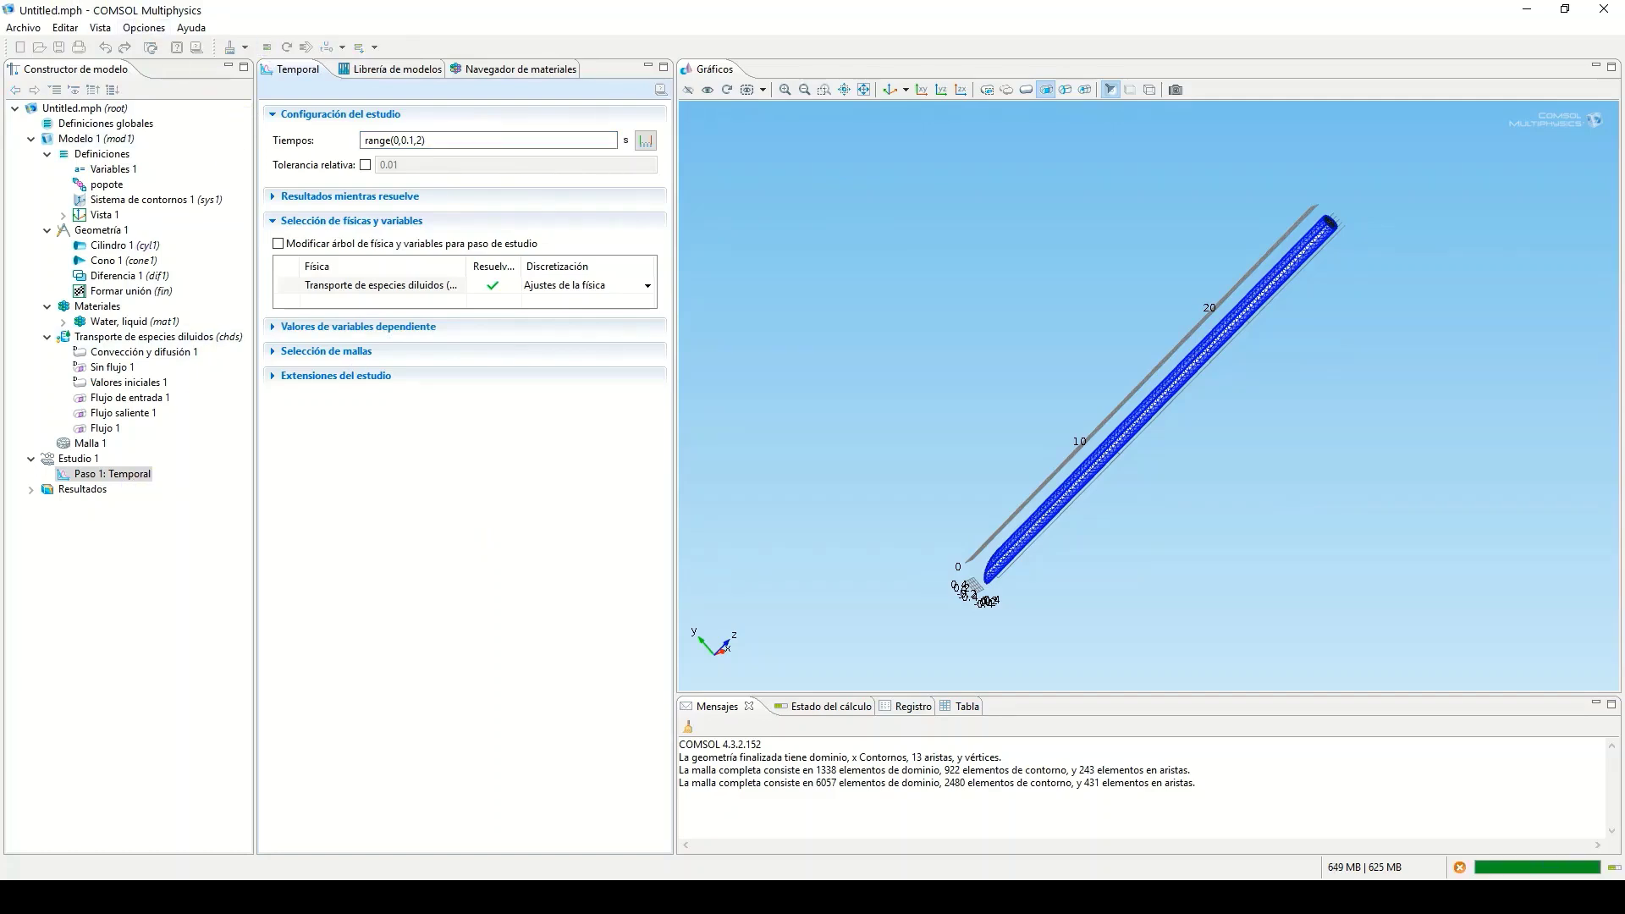
- Change the color table of the surface plot Superficie 1 in Concentración (chds) 1 to Wave
{"action": "left_click", "coordinate": [125, 581]}
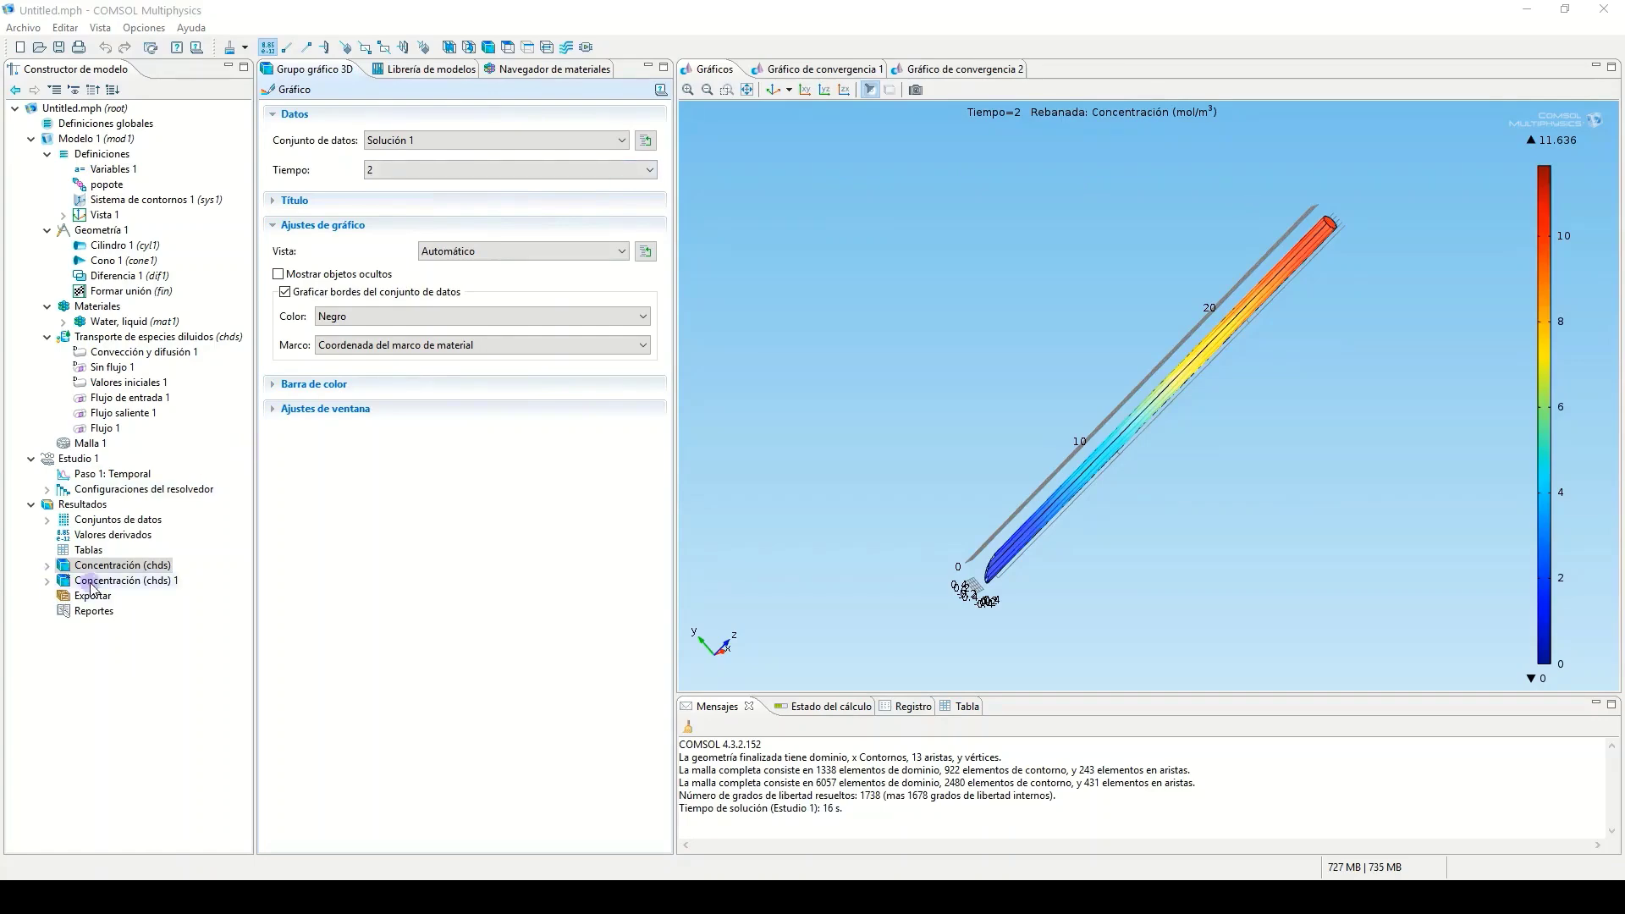
{"action": "left_click", "coordinate": [47, 580]}
{"action": "left_click", "coordinate": [114, 597]}
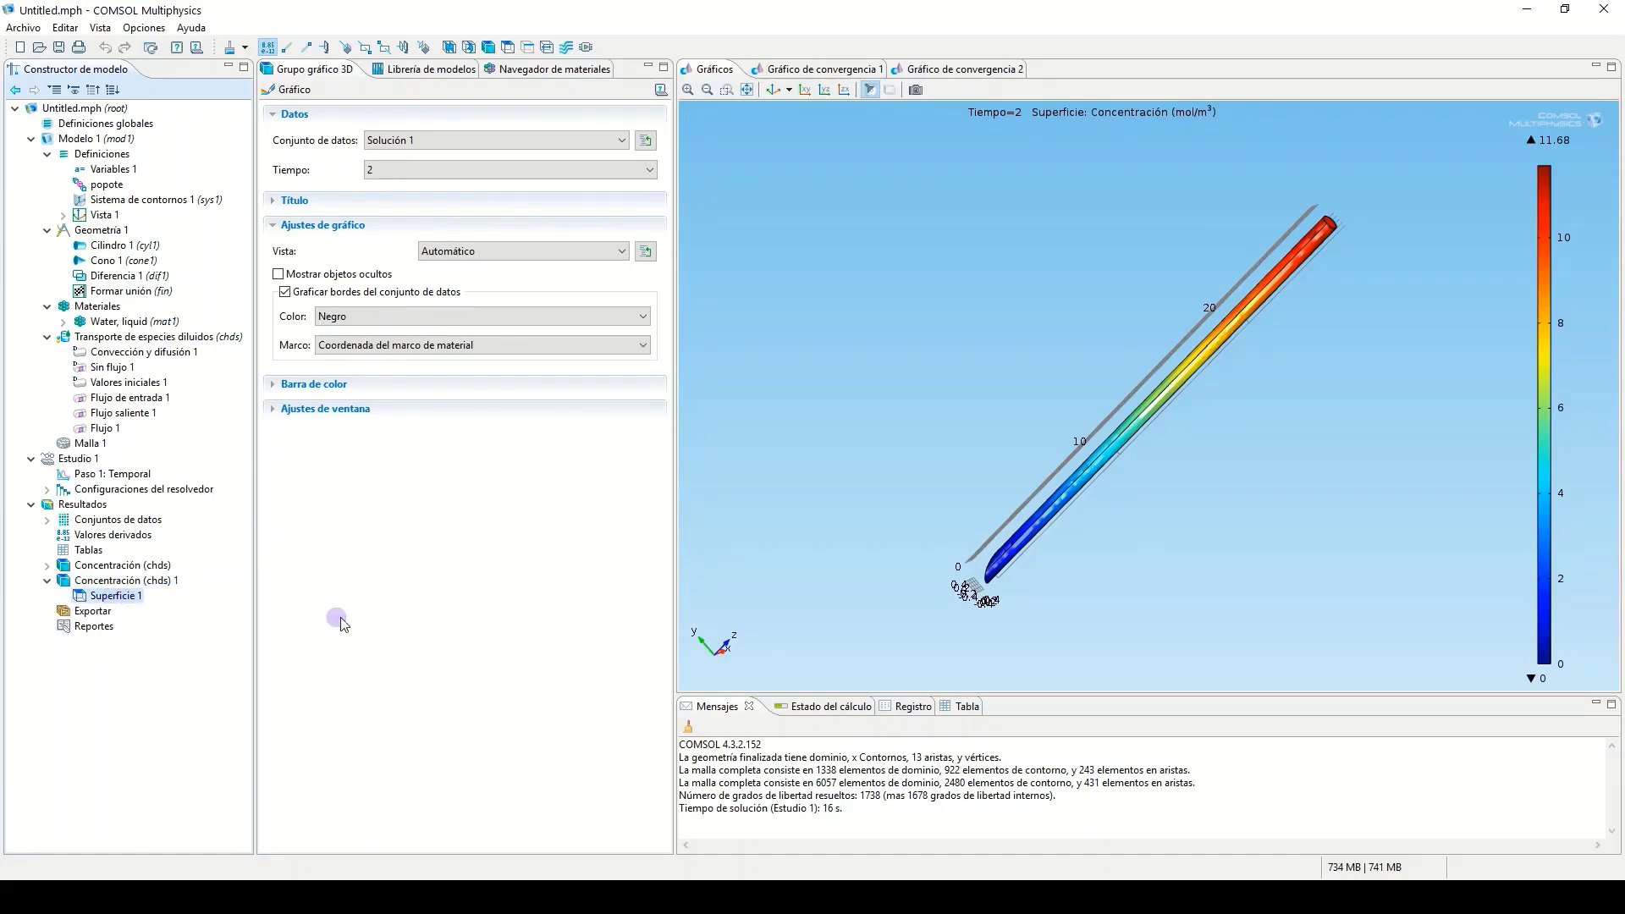
{"action": "left_click", "coordinate": [416, 446]}
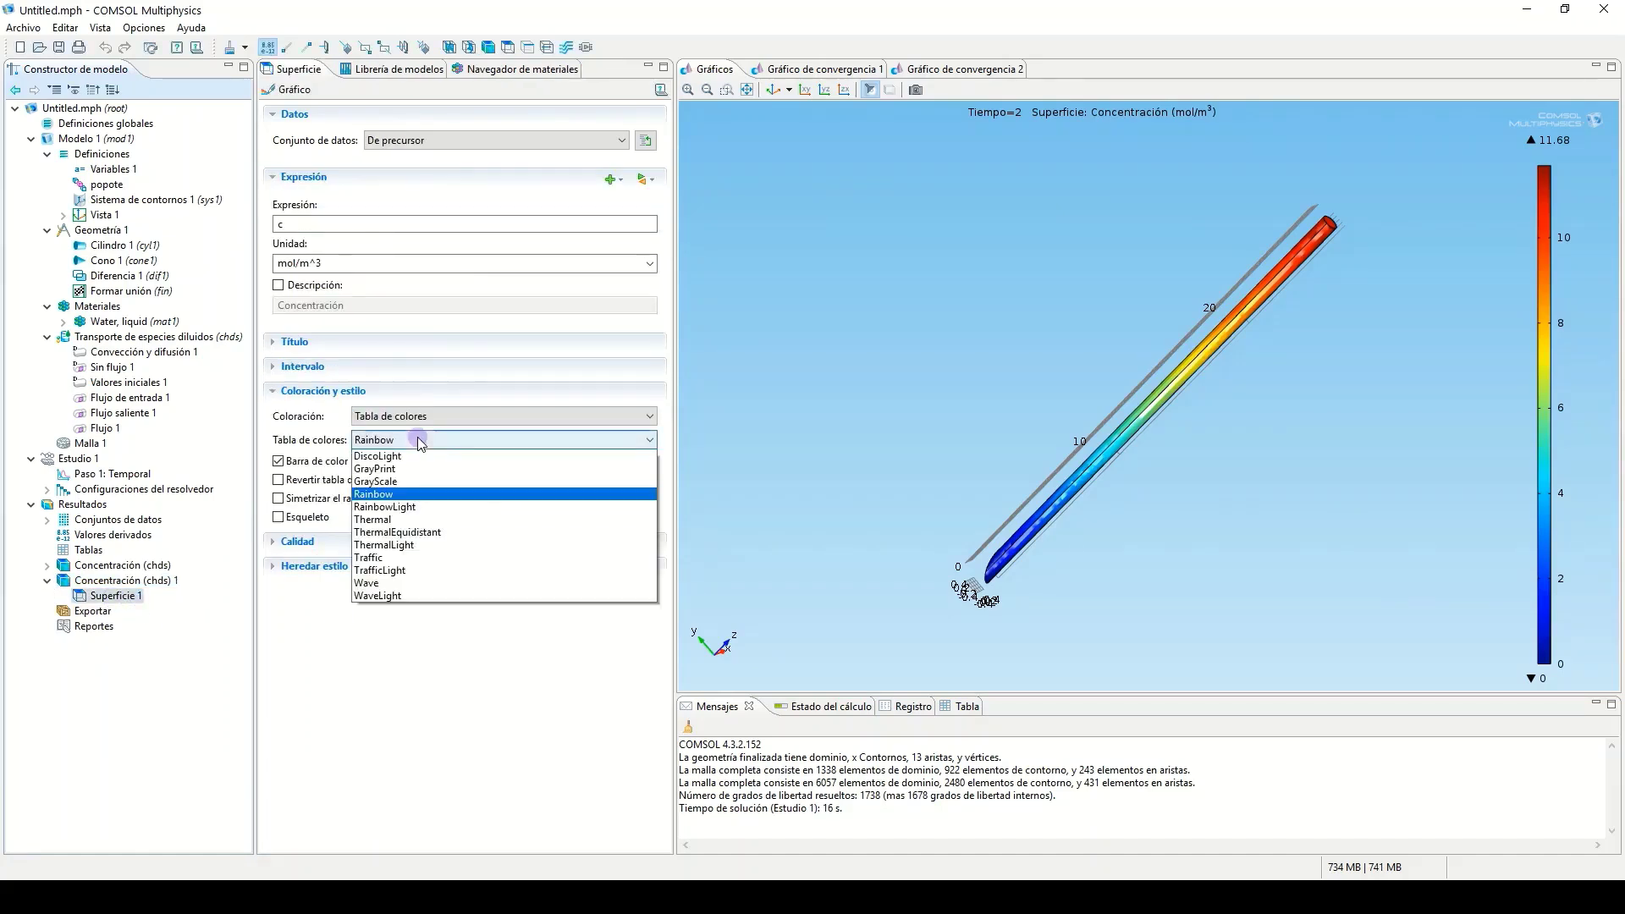
{"action": "left_click", "coordinate": [407, 611]}
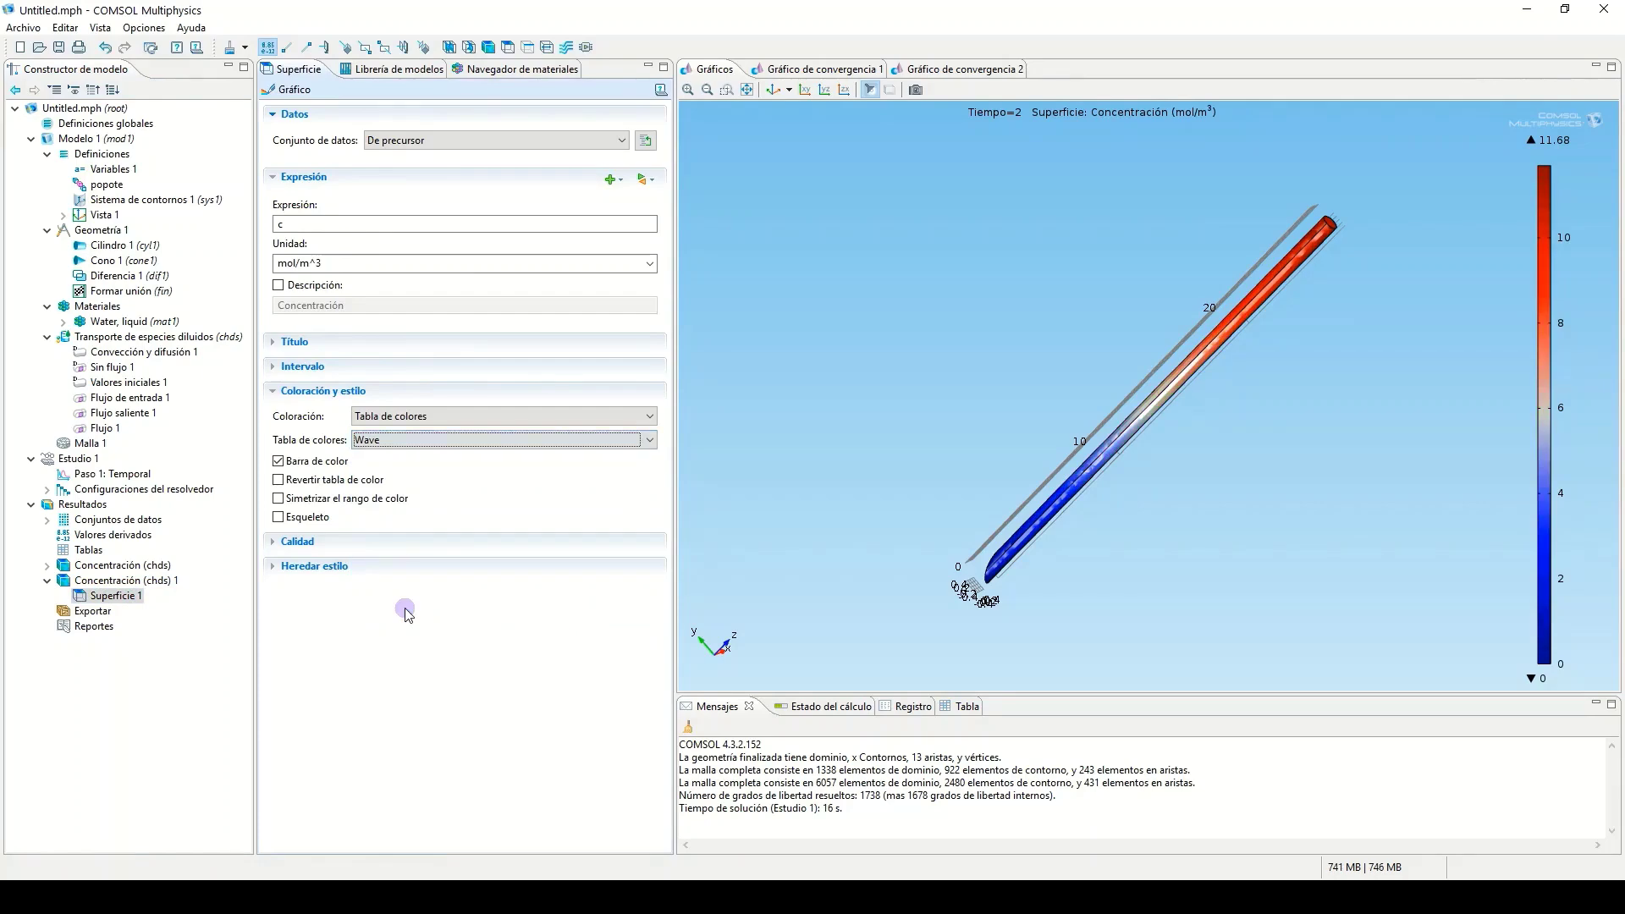
- Zoom in on the needle and create a player animation of the surface concentration plot over time
{"action": "left_click_drag", "start_coordinate": [1327, 312], "coordinate": [1269, 341]}
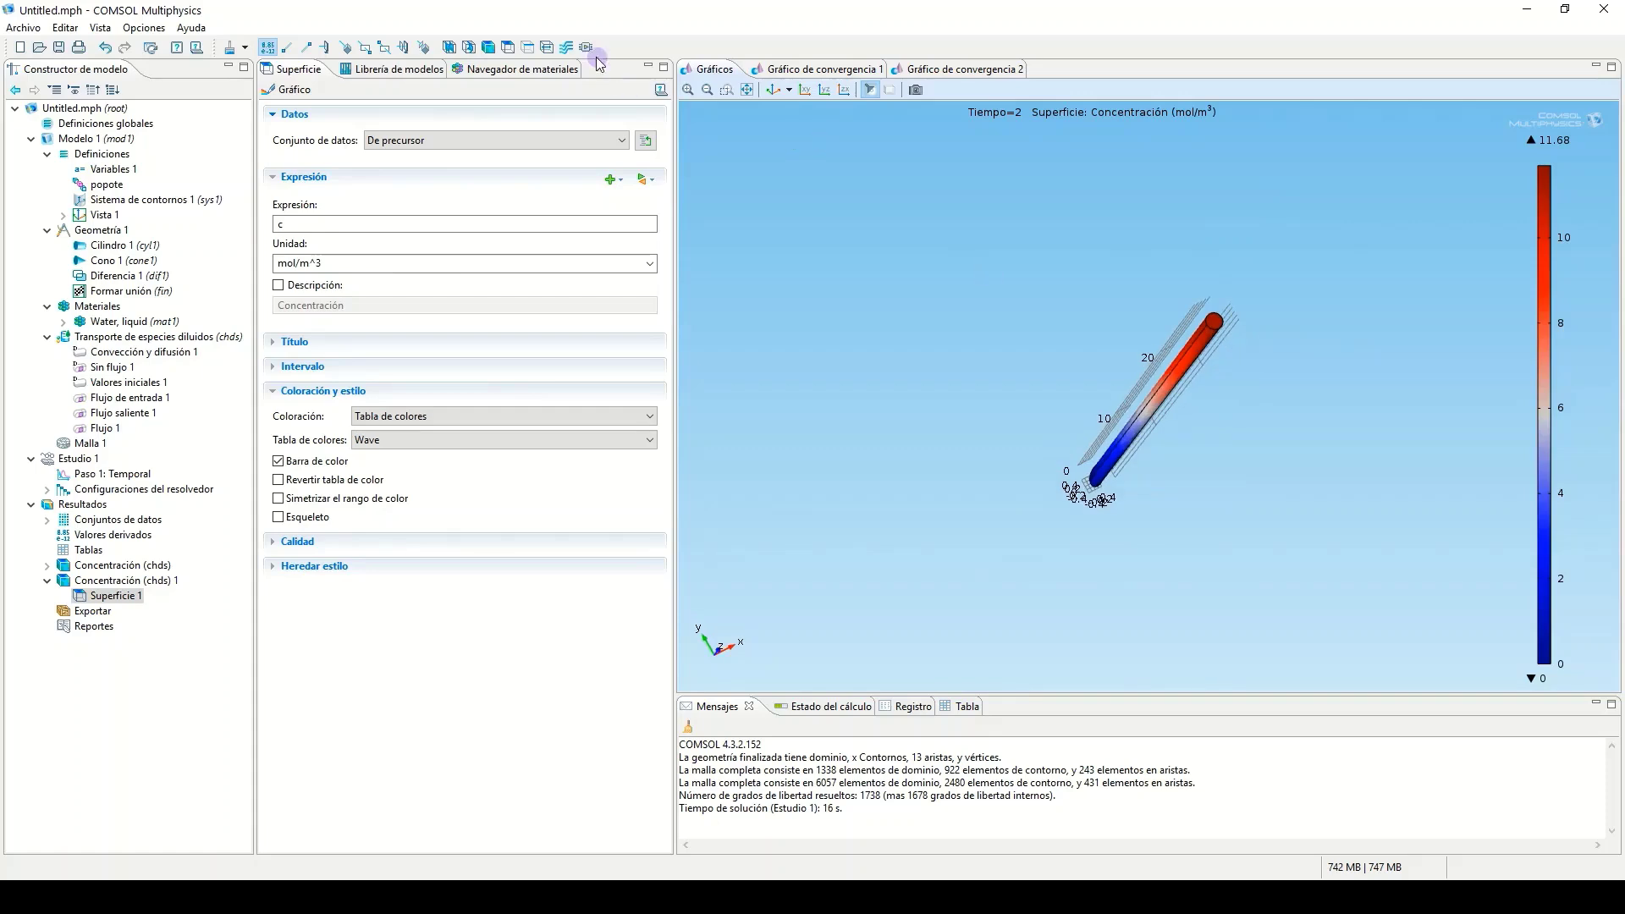
{"action": "left_click", "coordinate": [728, 90]}
{"action": "left_click_drag", "start_coordinate": [1044, 253], "coordinate": [1284, 565]}
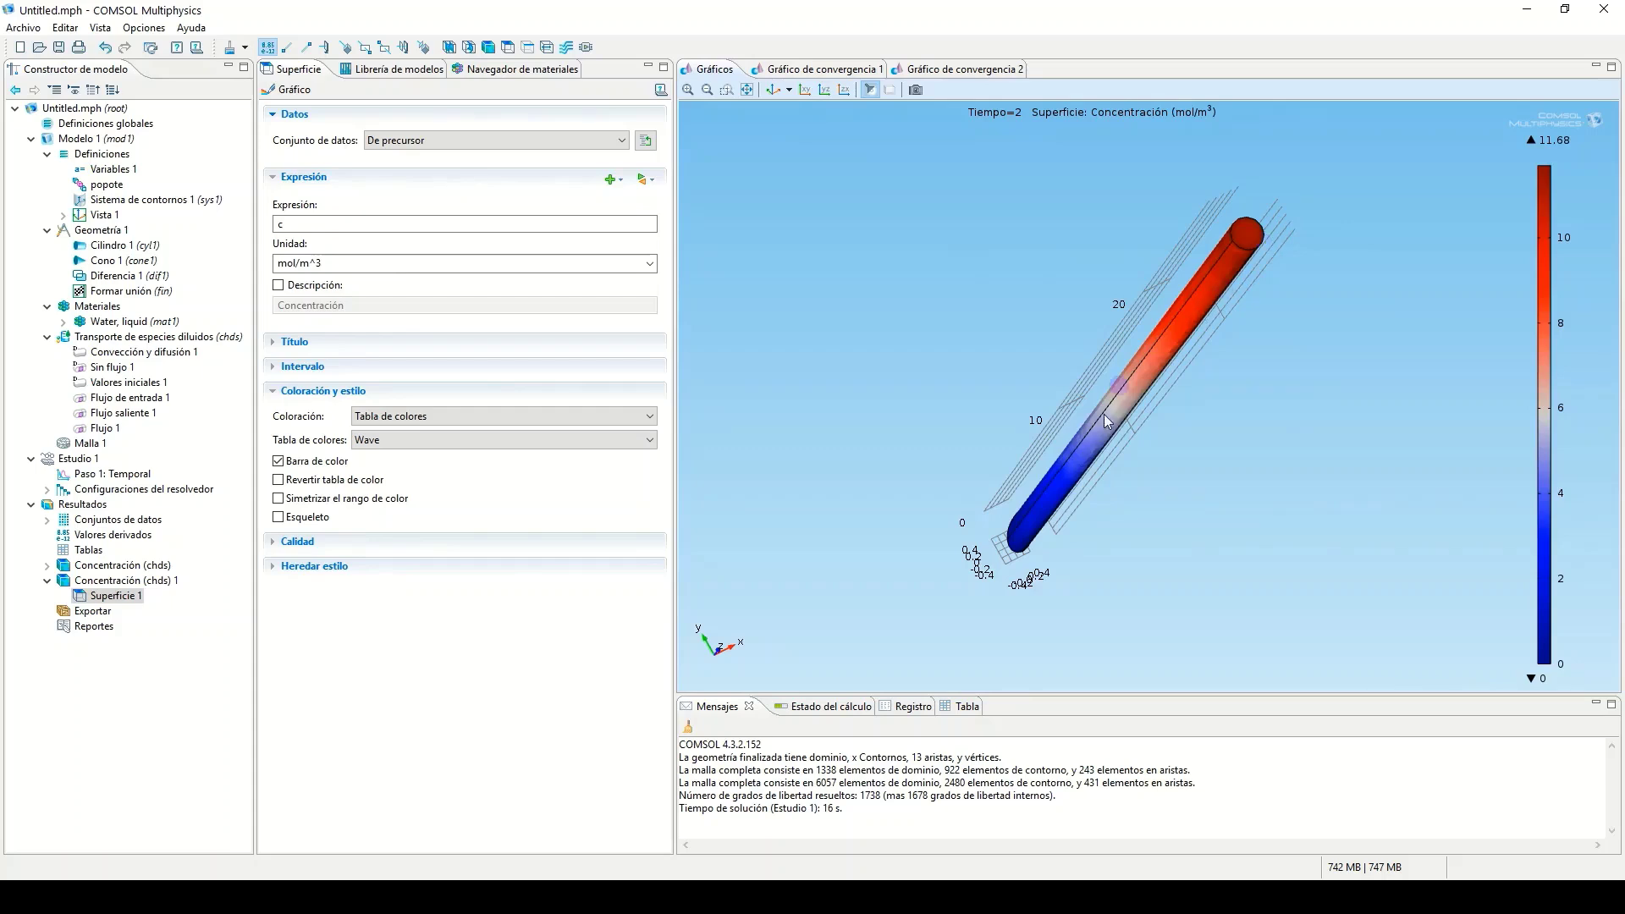
{"action": "left_click", "coordinate": [586, 47]}
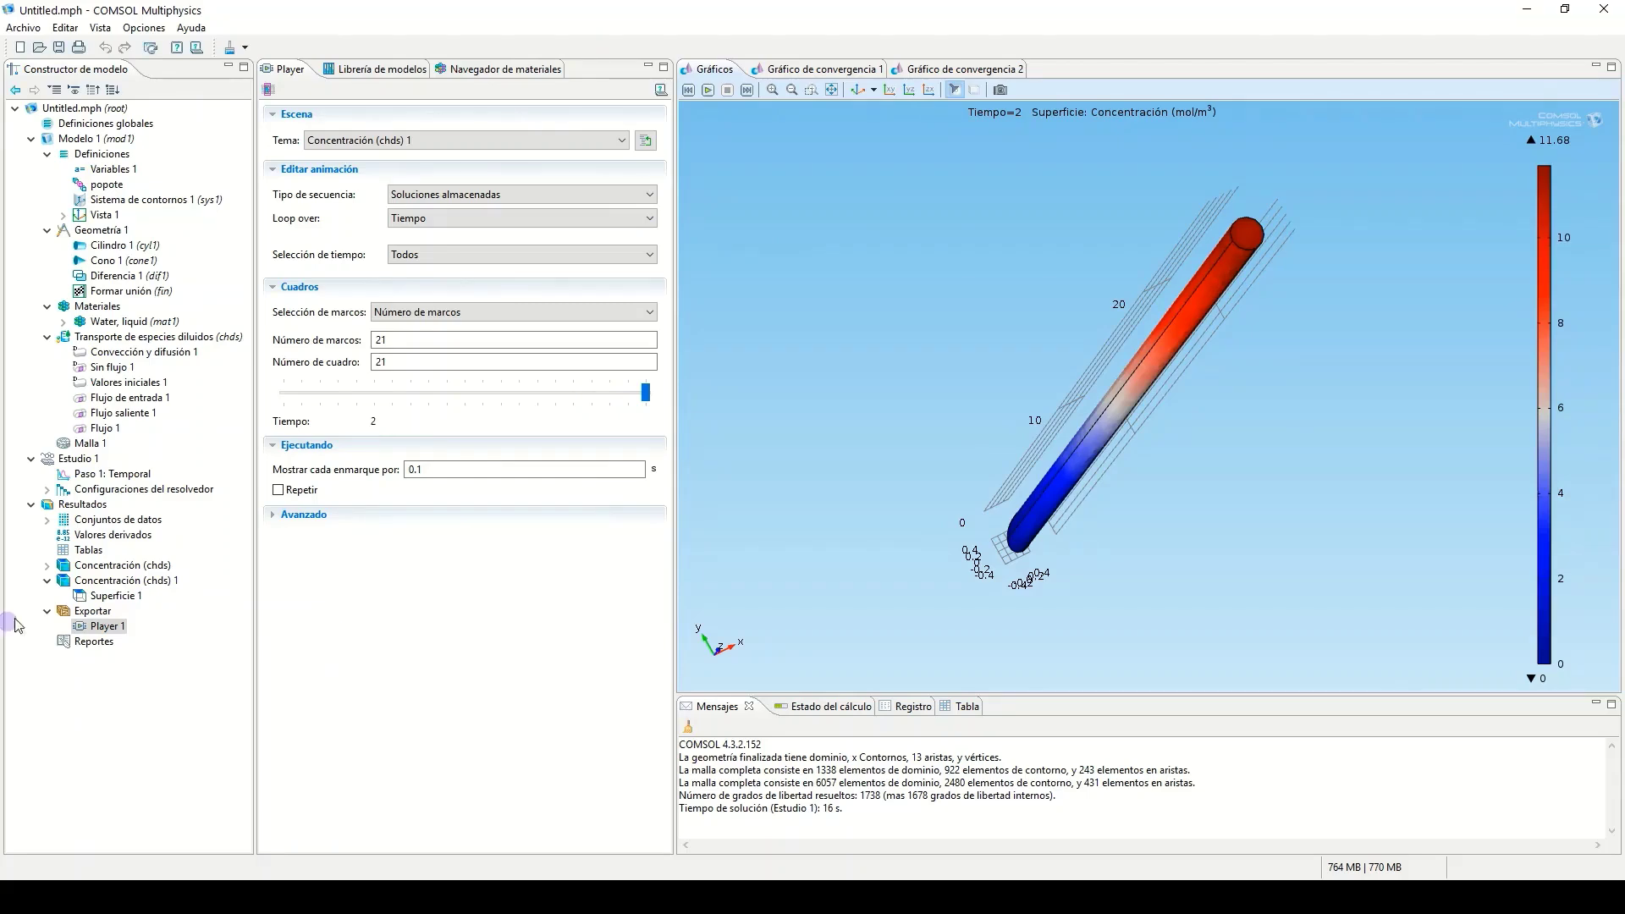
- Reduce the slice plot in Concentración (chds) to 1 yz-plane and replot it
{"action": "left_click", "coordinate": [104, 567]}
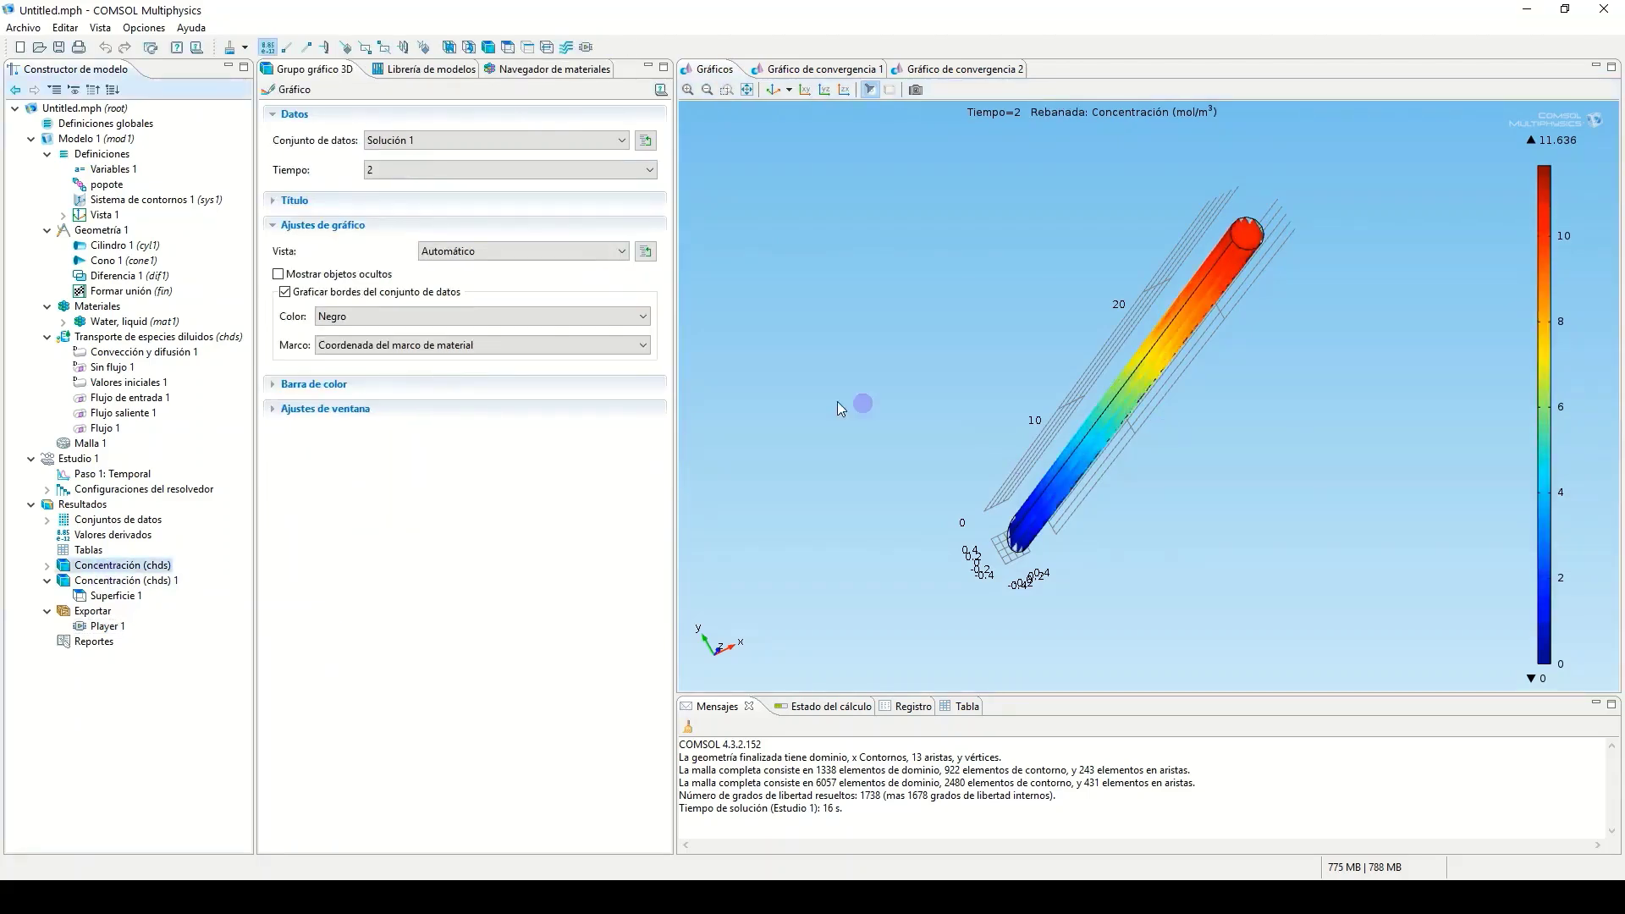
{"action": "left_click", "coordinate": [47, 567]}
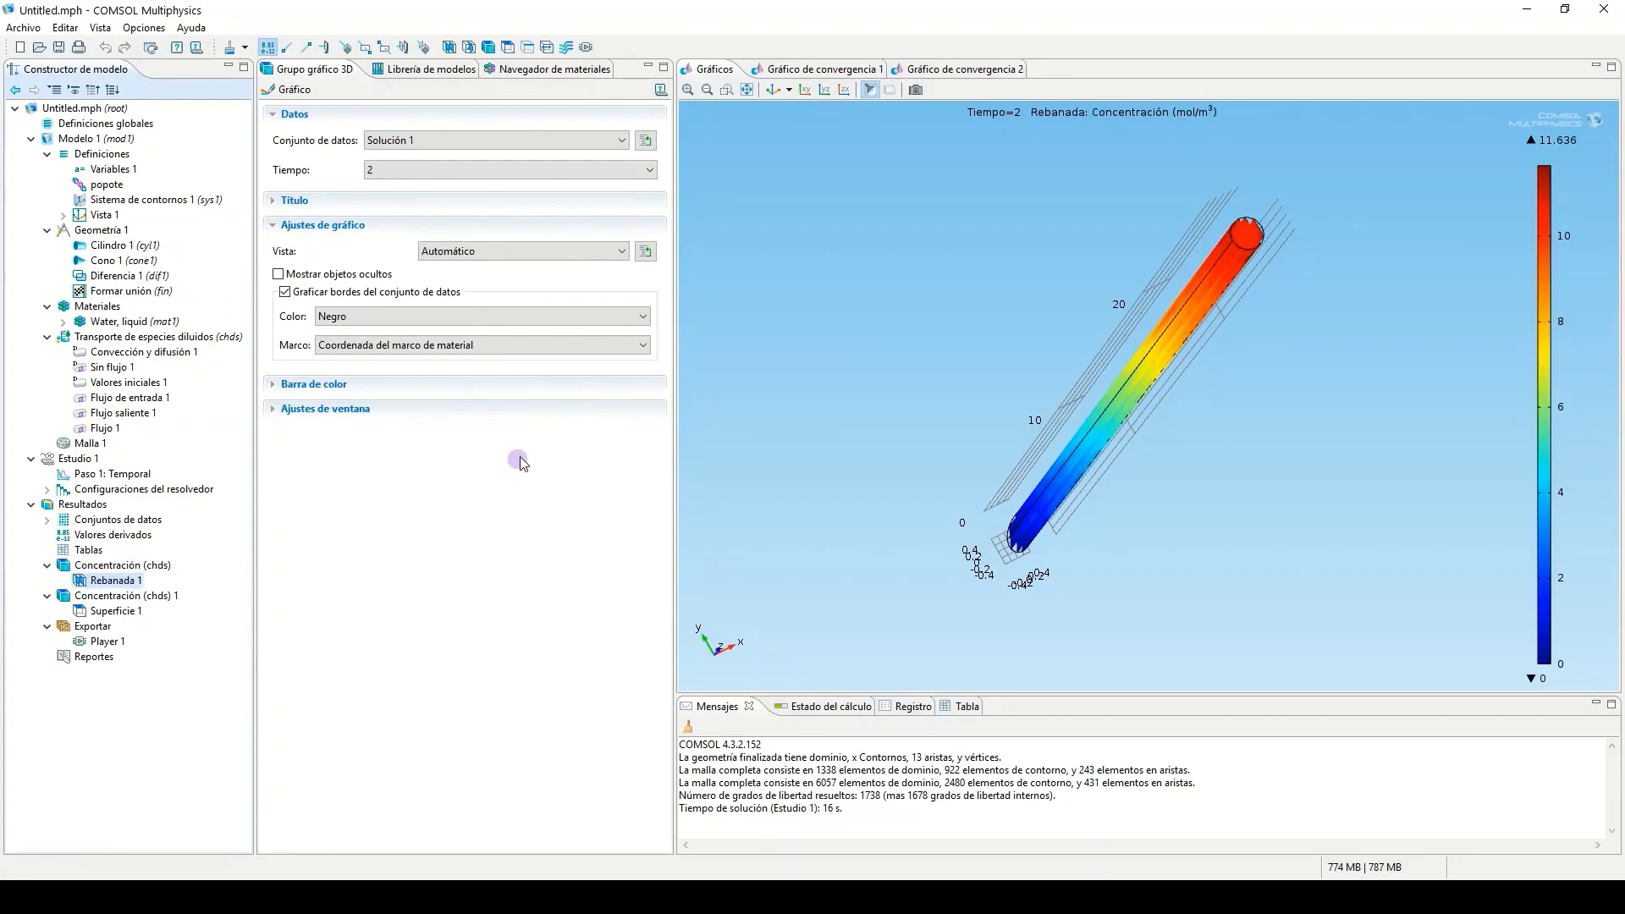
{"action": "left_click_drag", "start_coordinate": [426, 463], "coordinate": [377, 468]}
{"action": "type", "text": "1"}
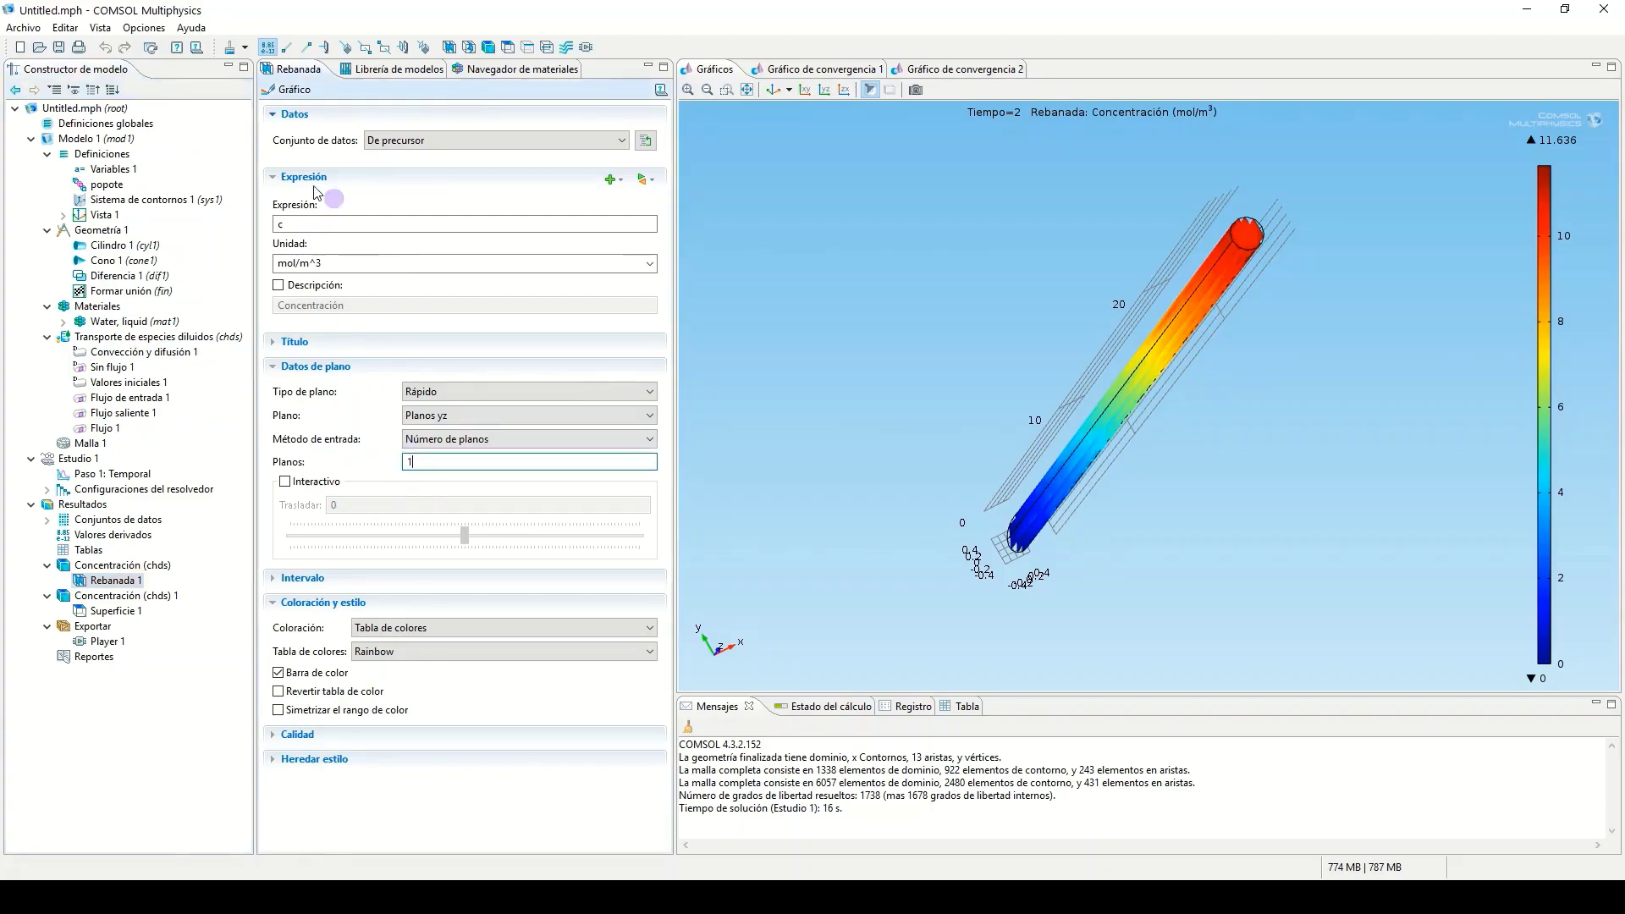
{"action": "left_click", "coordinate": [282, 90]}
- Change the slice plot's color table to Wave and create a player animation of the slice concentration
{"action": "left_click", "coordinate": [386, 659]}
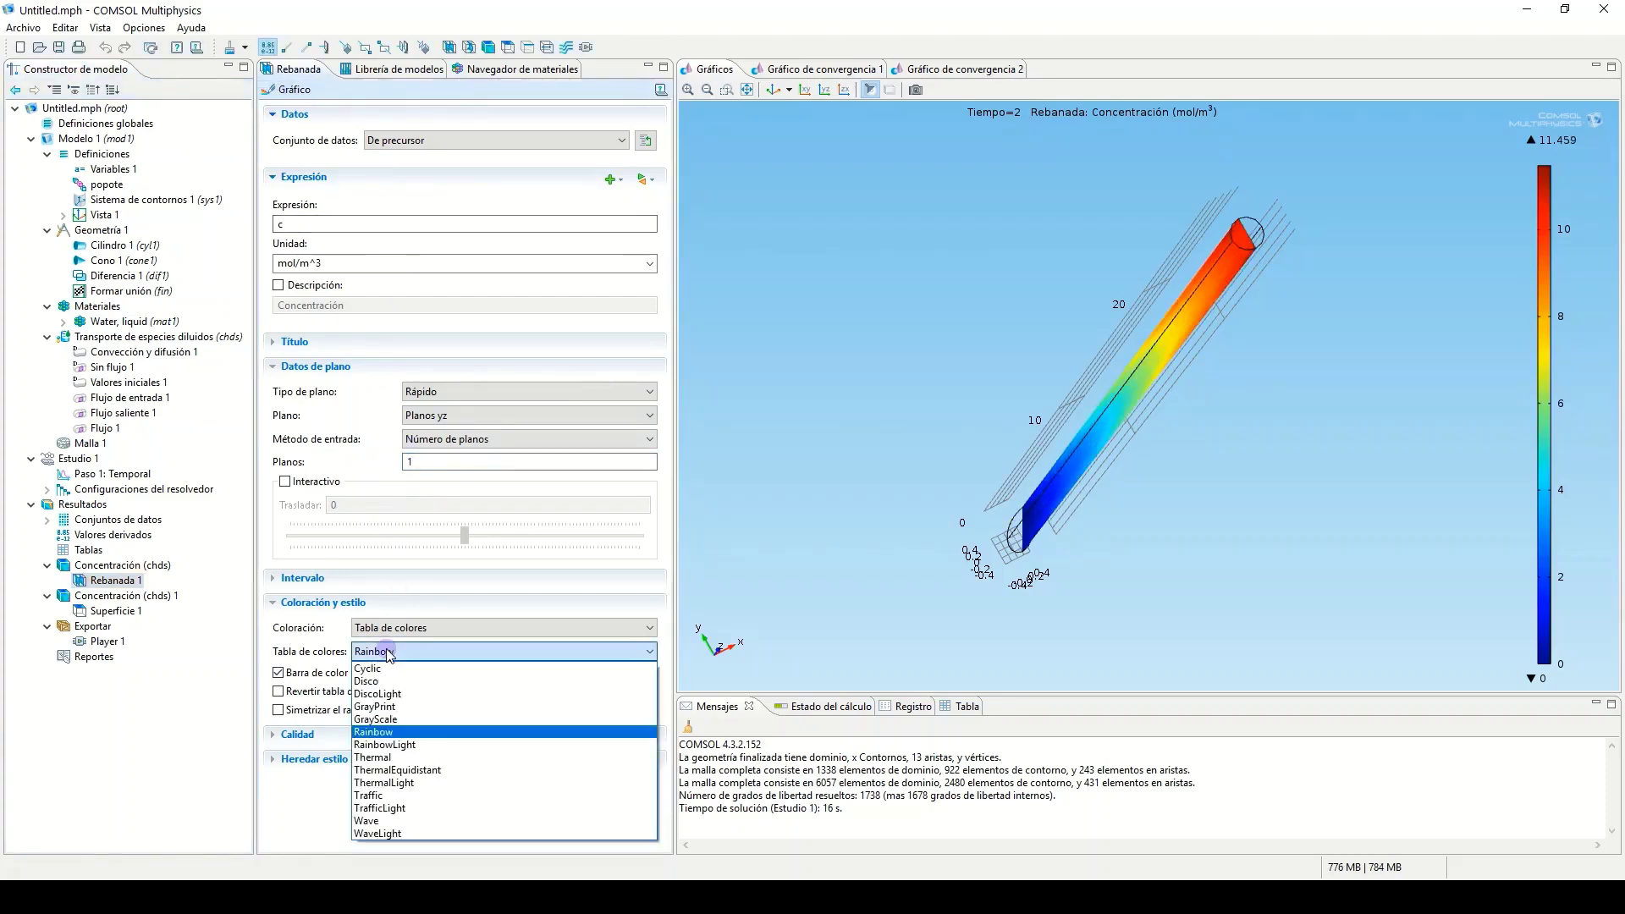
{"action": "left_click", "coordinate": [404, 825]}
{"action": "left_click_drag", "start_coordinate": [1235, 376], "coordinate": [1268, 367]}
{"action": "left_click", "coordinate": [653, 88]}
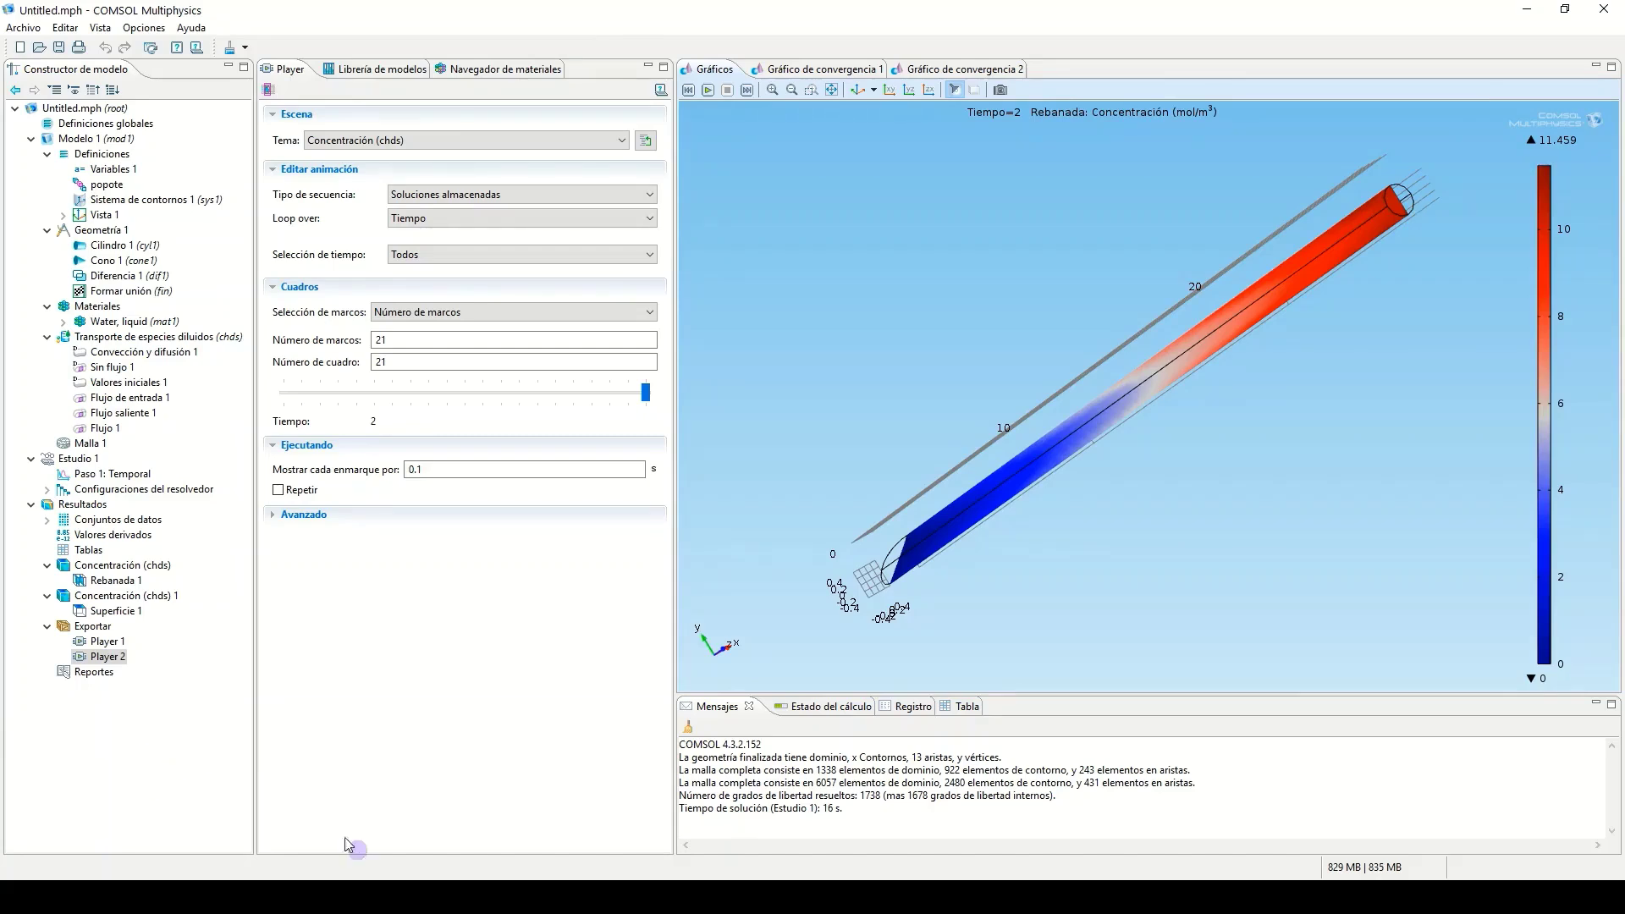
- Add a 1D plot group to the results and a cut plane dataset based on Solución 1, and plot the plane
{"action": "right_click", "coordinate": [92, 506]}
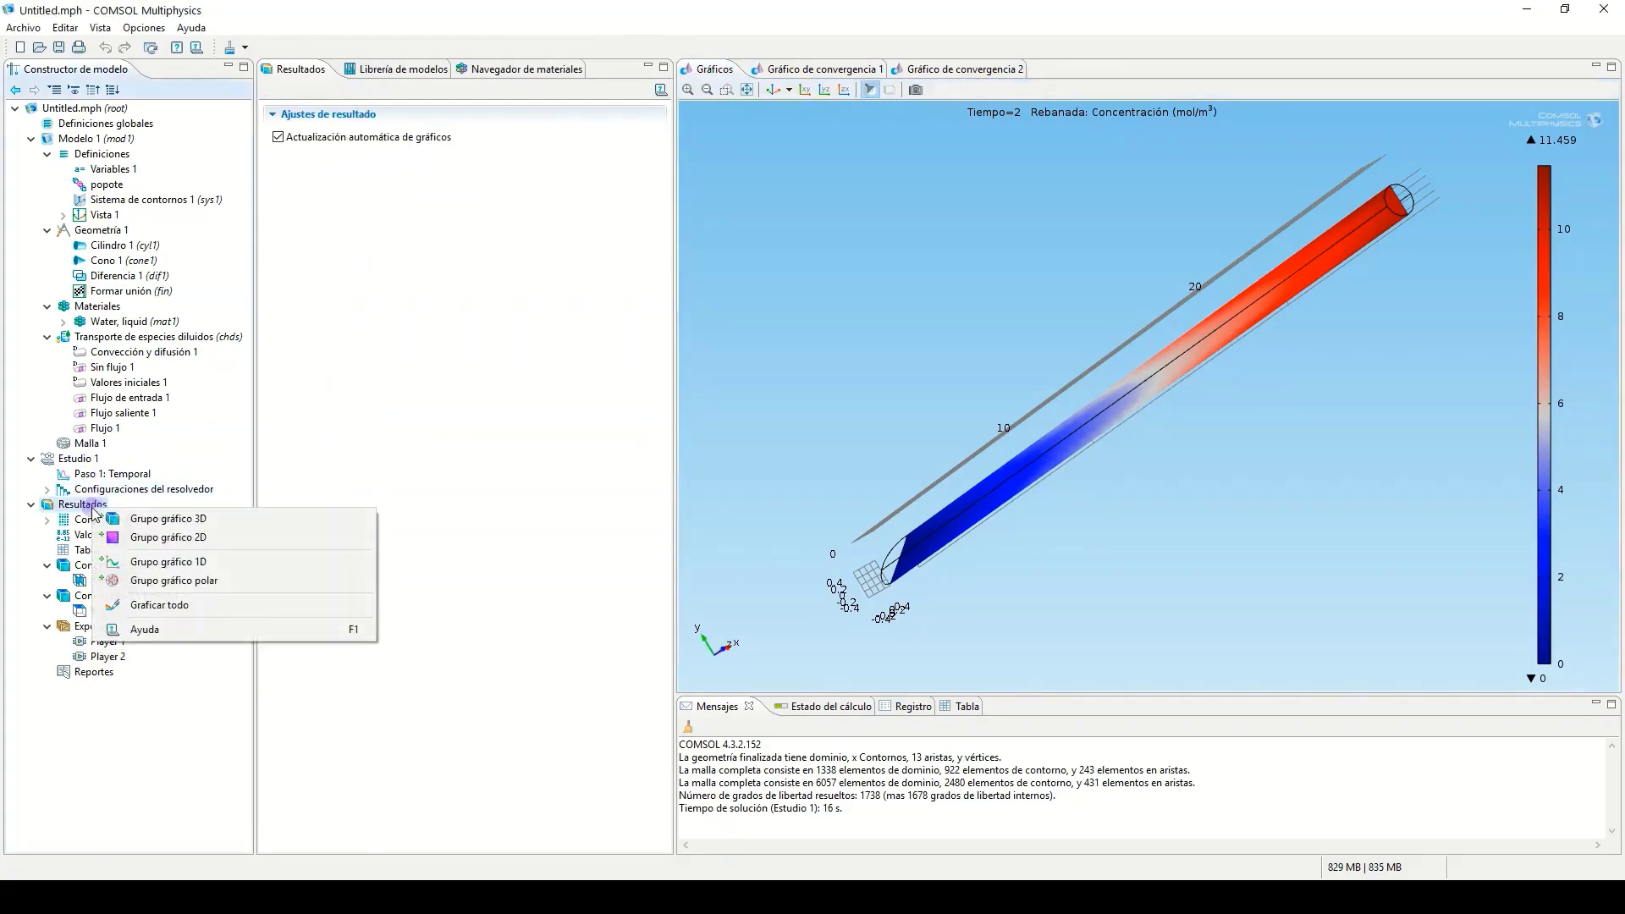
{"action": "left_click", "coordinate": [178, 561]}
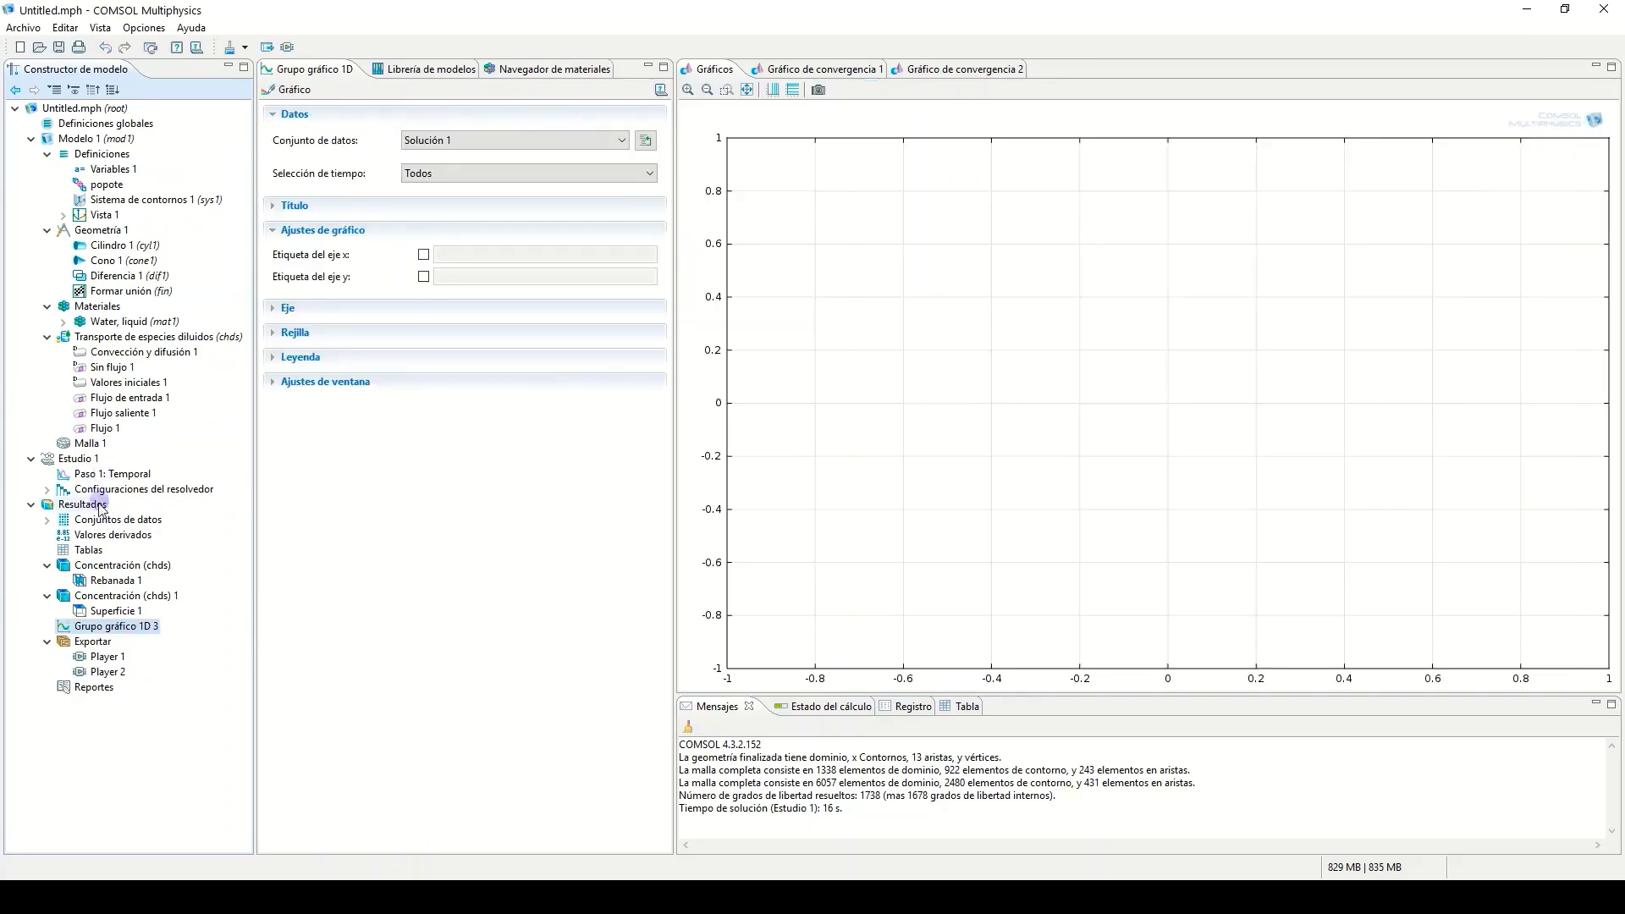
{"action": "right_click", "coordinate": [93, 518]}
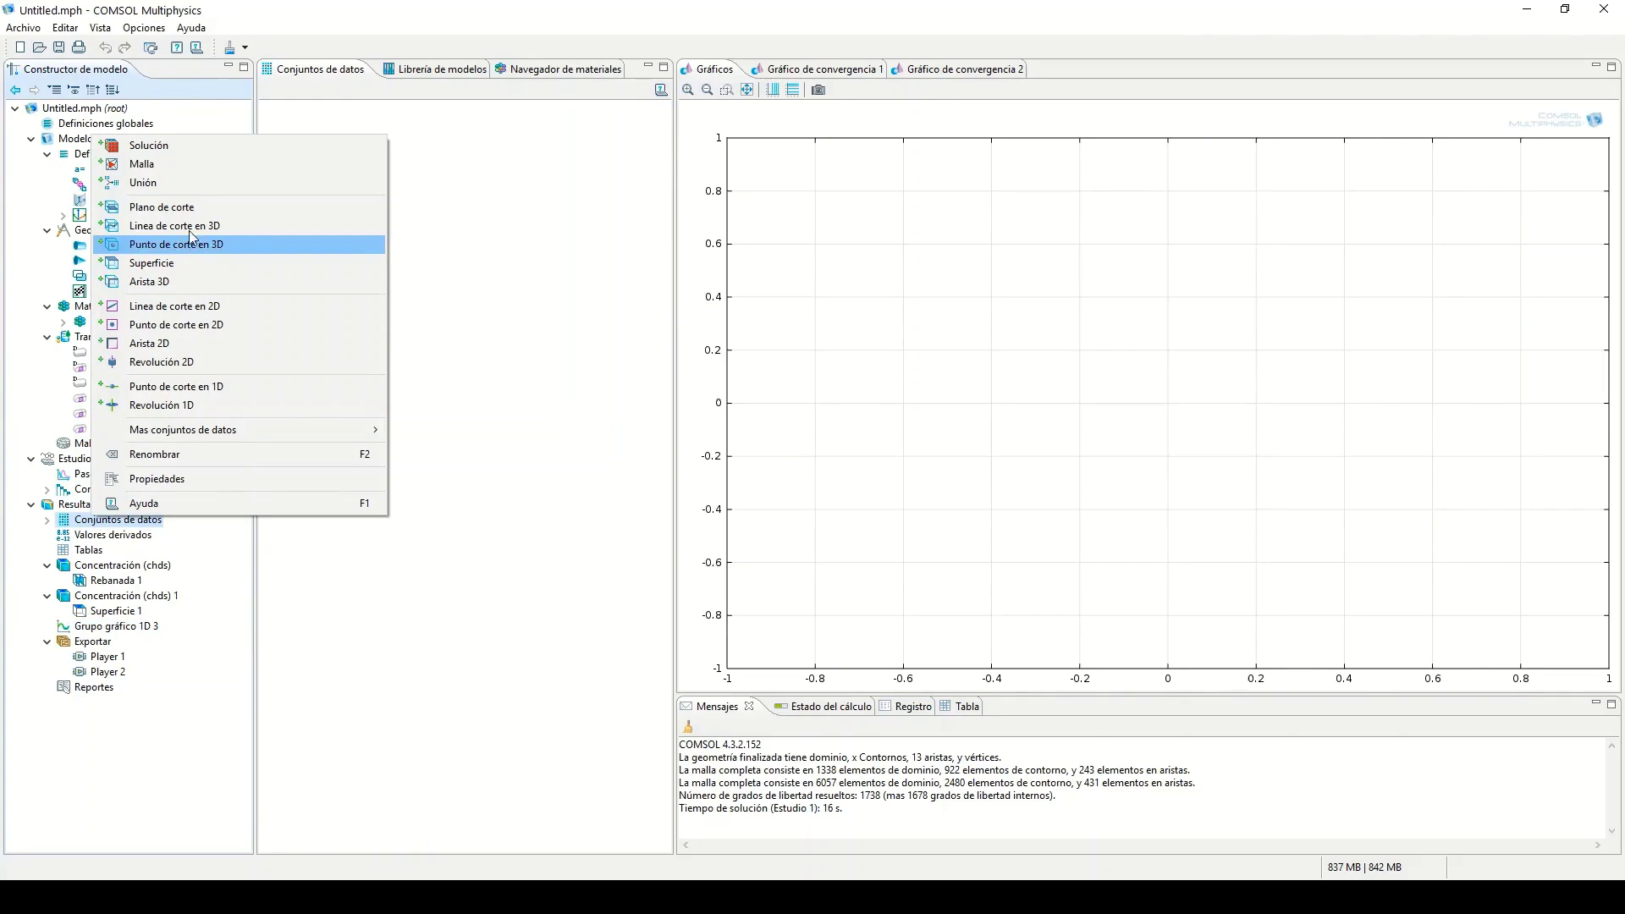
{"action": "left_click", "coordinate": [188, 207]}
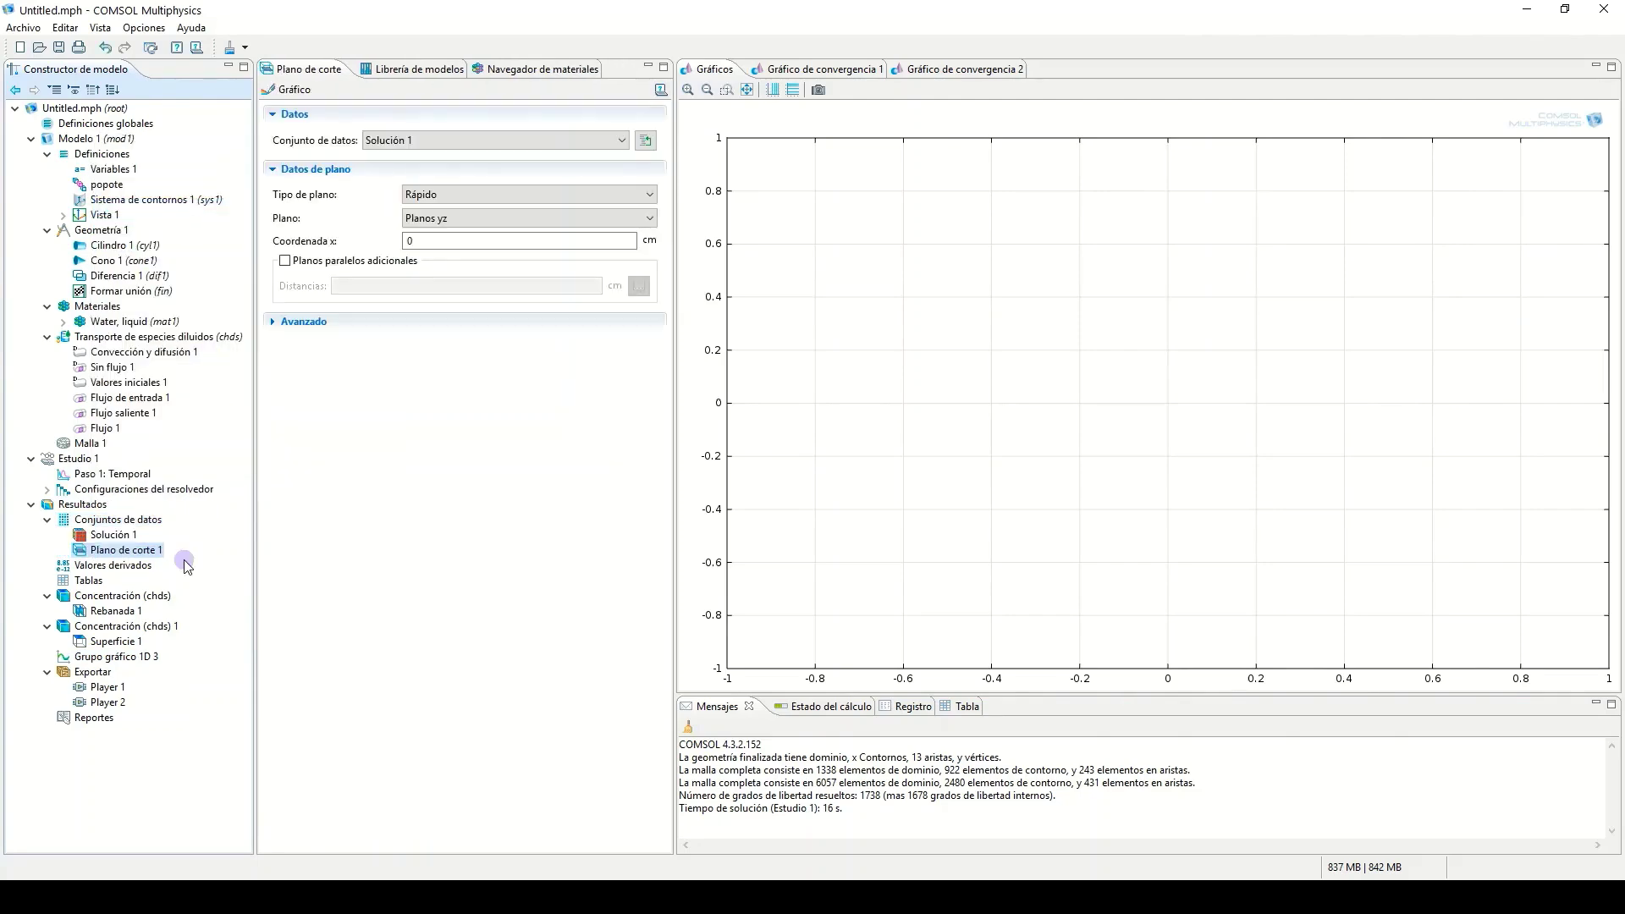
{"action": "left_click", "coordinate": [288, 89]}
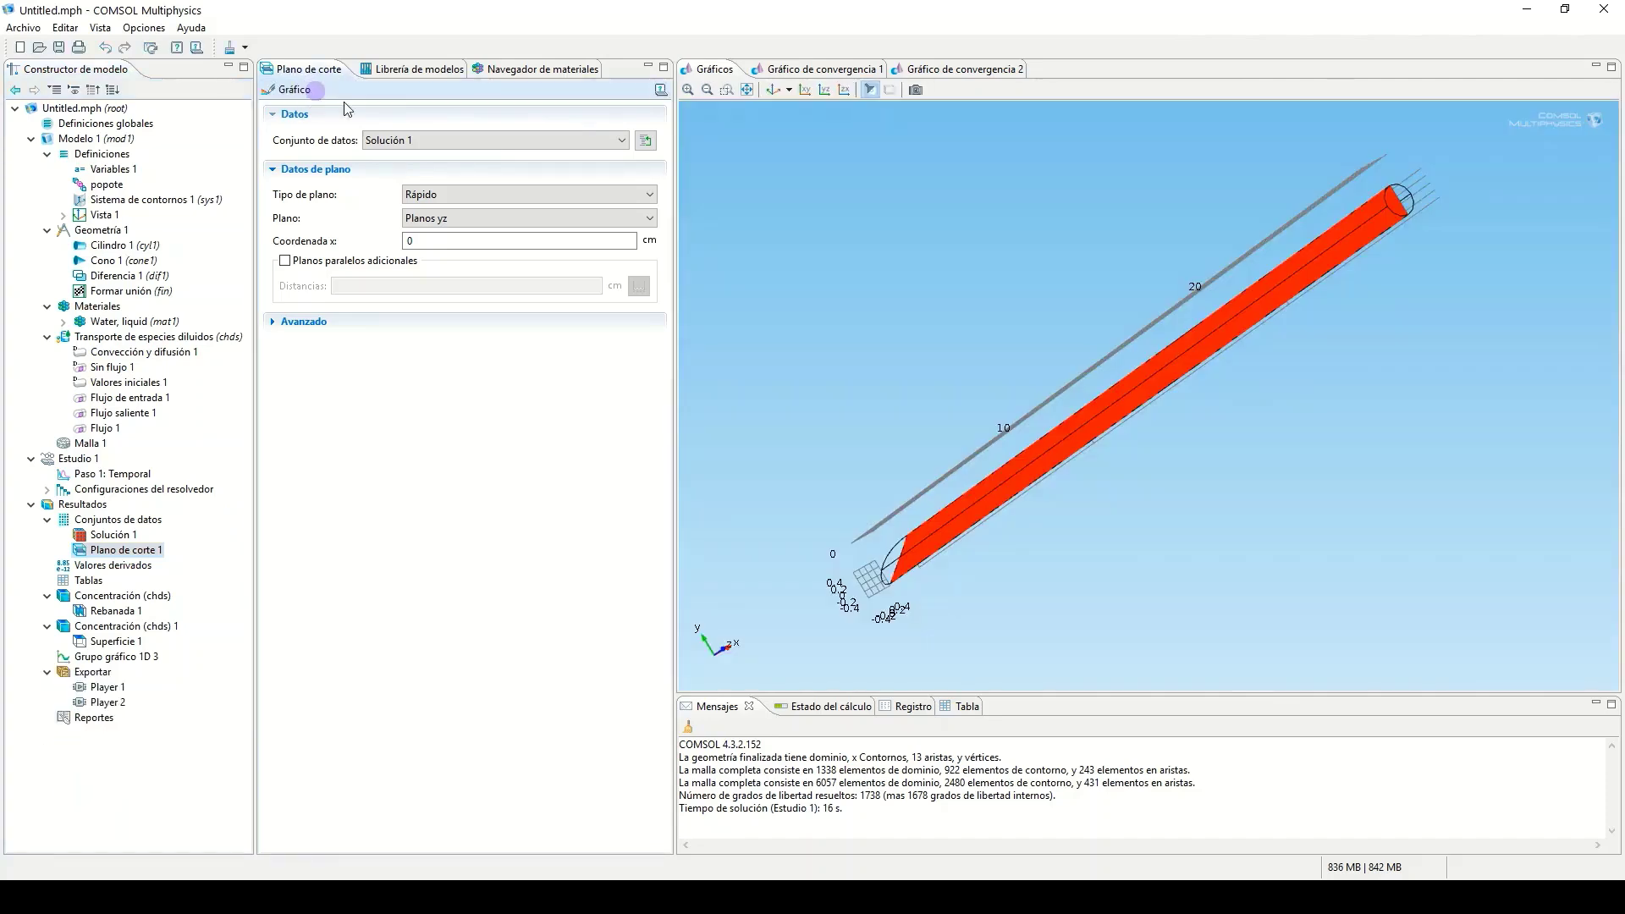
- Set the cut plane to Planos xy at a z-coordinate of 27 cm and plot it
{"action": "left_click", "coordinate": [527, 219]}
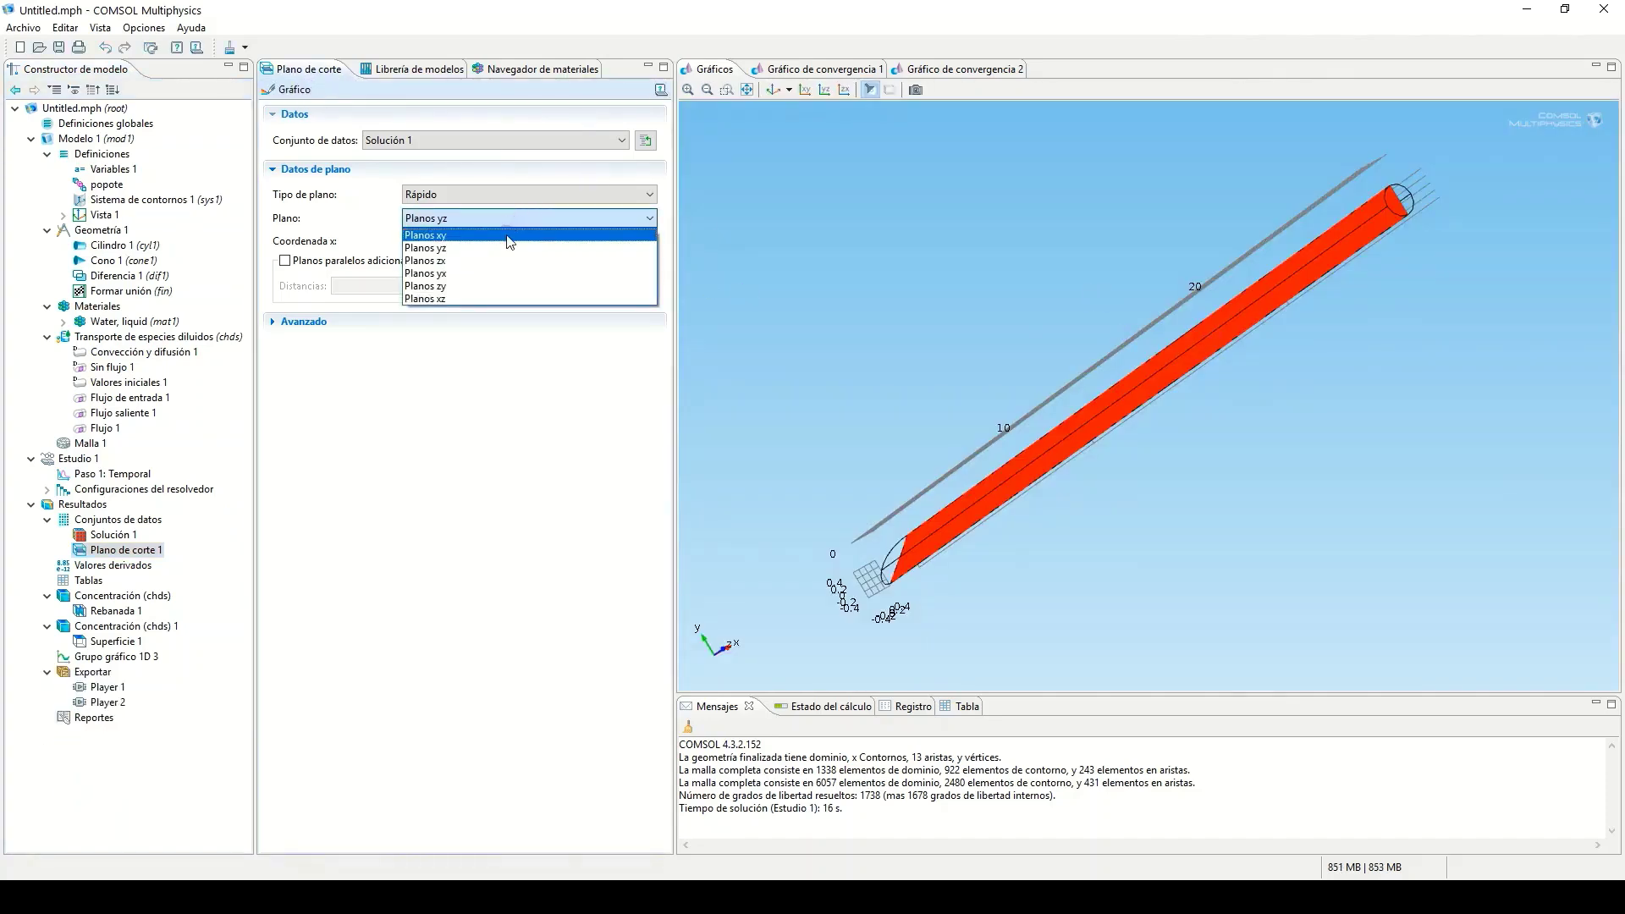
{"action": "left_click", "coordinate": [508, 235]}
{"action": "left_click", "coordinate": [294, 90]}
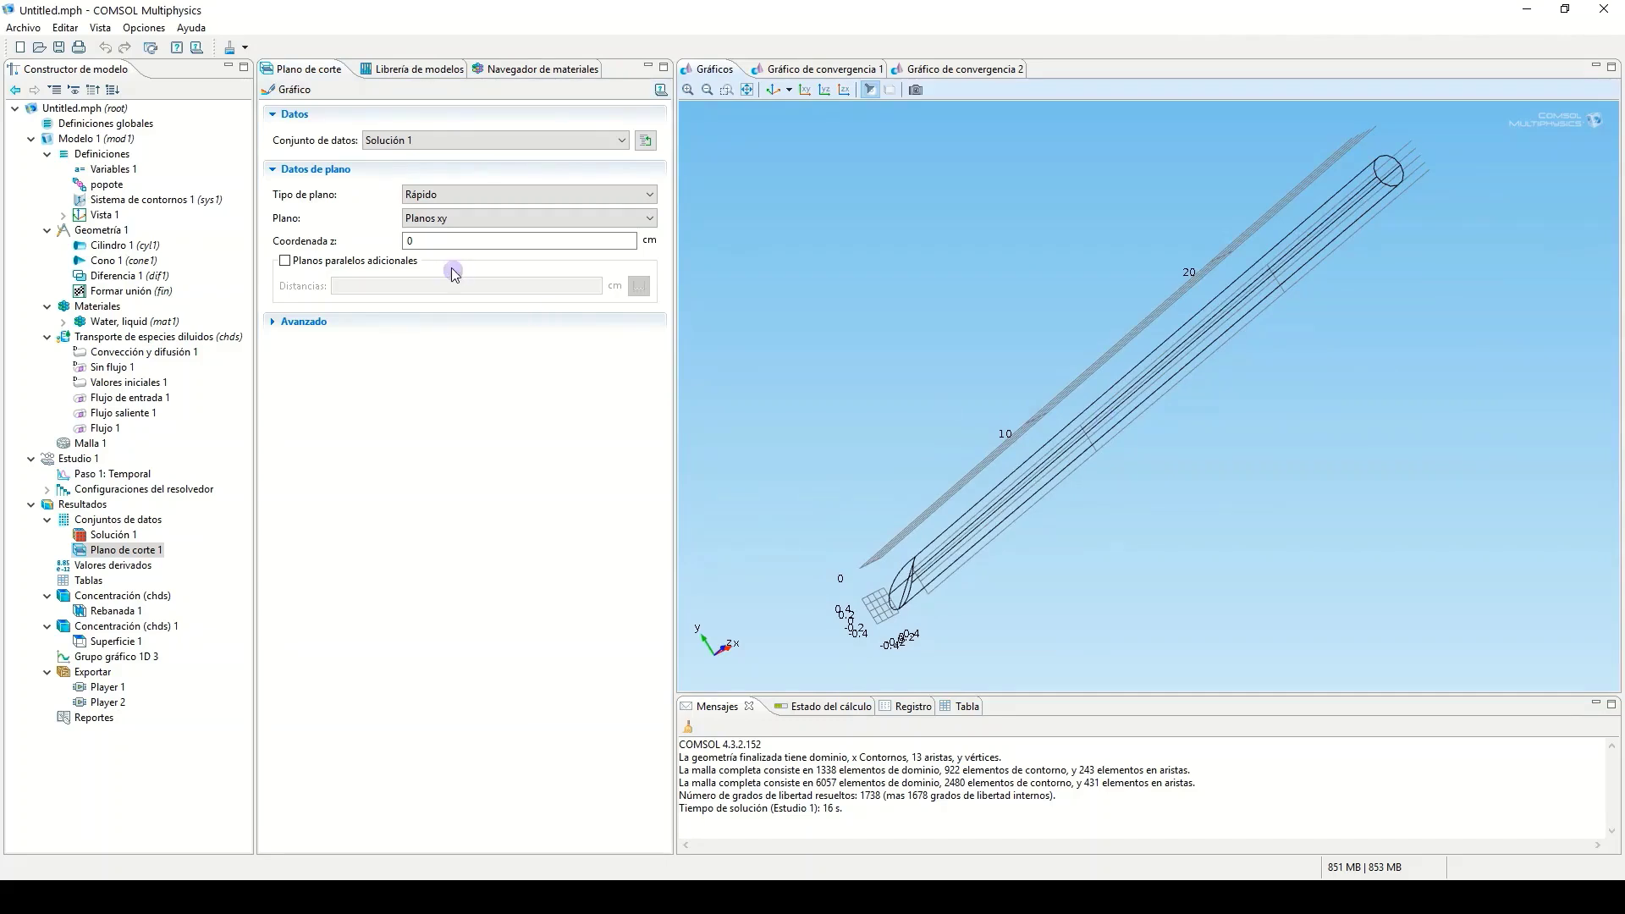
{"action": "double_click", "coordinate": [408, 240]}
{"action": "type", "text": "27"}
{"action": "left_click", "coordinate": [293, 91]}
{"action": "left_click_drag", "start_coordinate": [1381, 221], "coordinate": [1355, 261]}
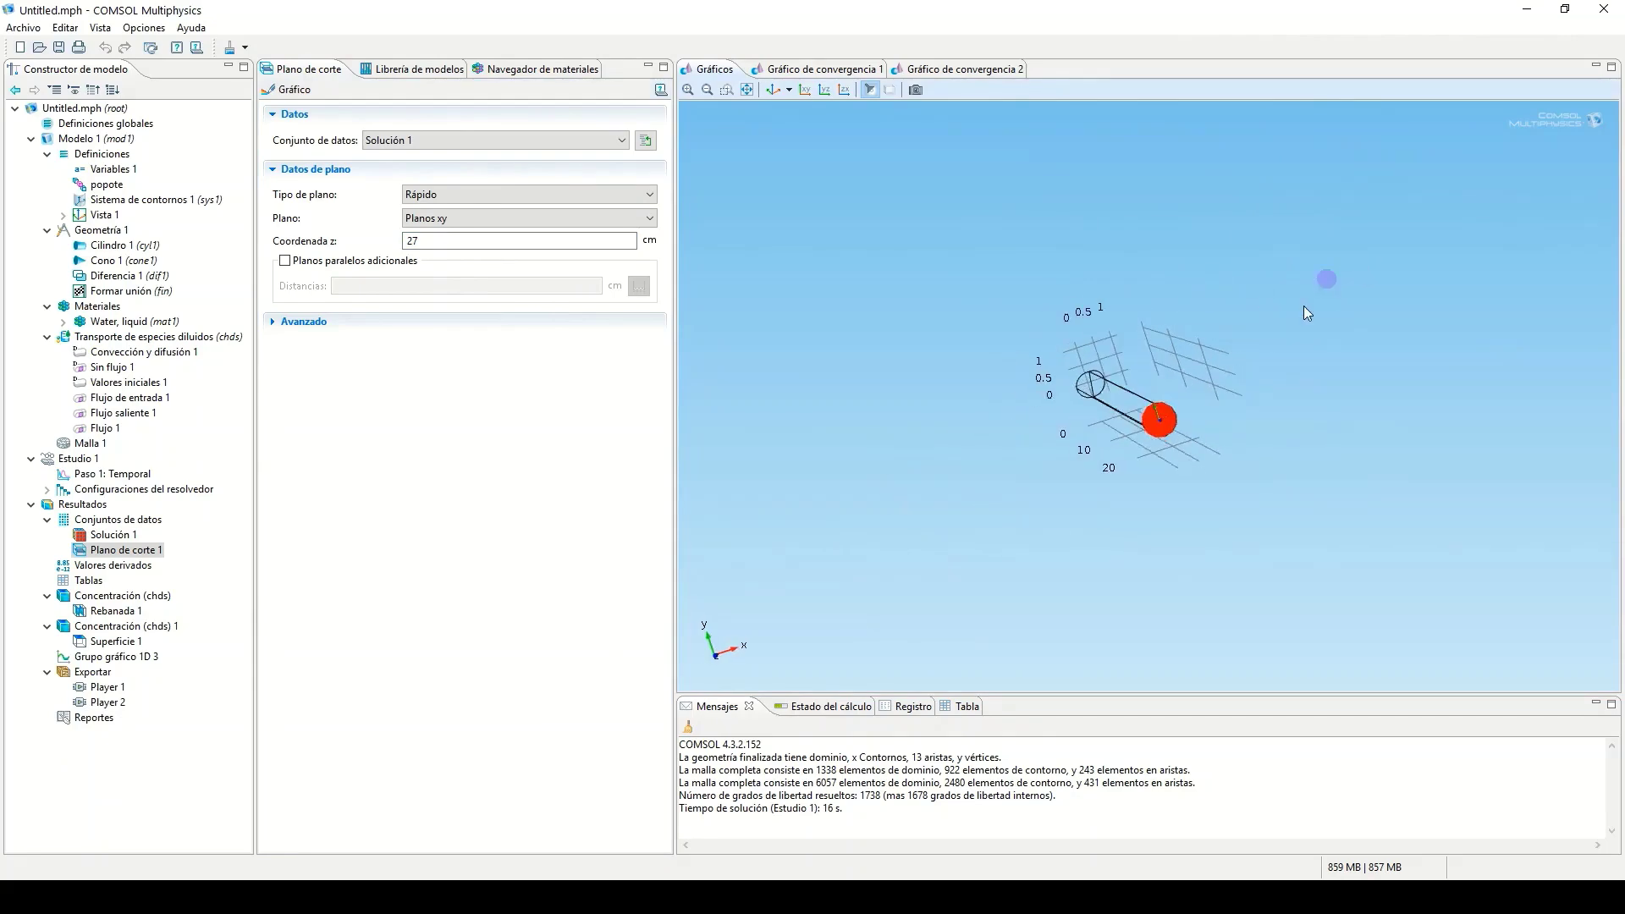
- Add a 2D cut line dataset on the cut plane and plot it
{"action": "right_click", "coordinate": [107, 518]}
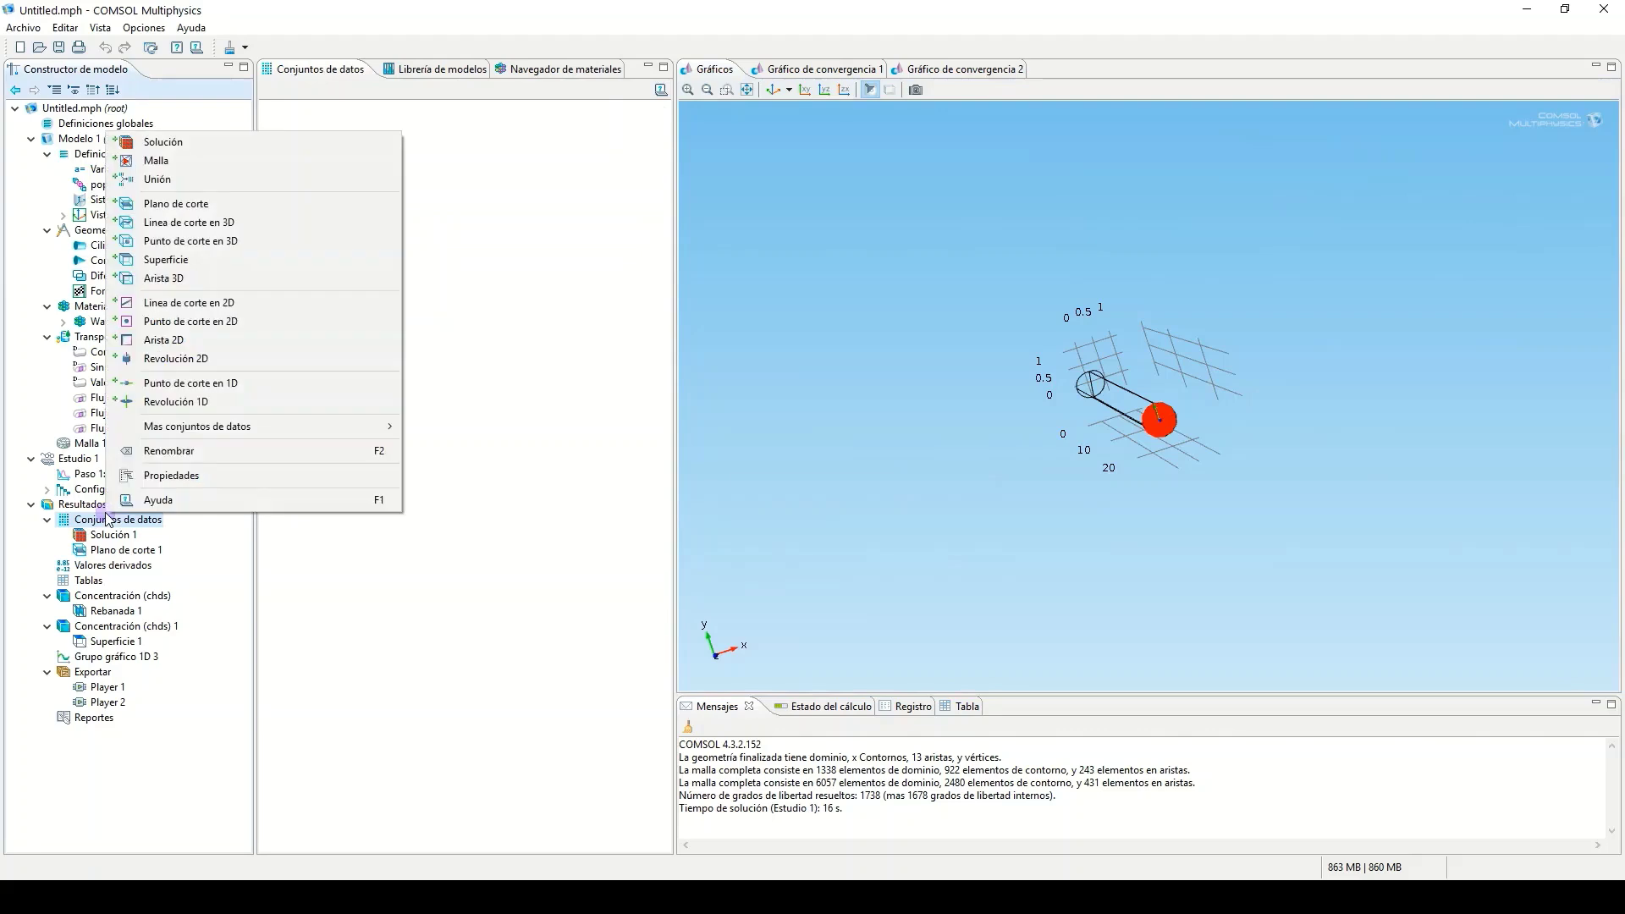
{"action": "left_click", "coordinate": [234, 303]}
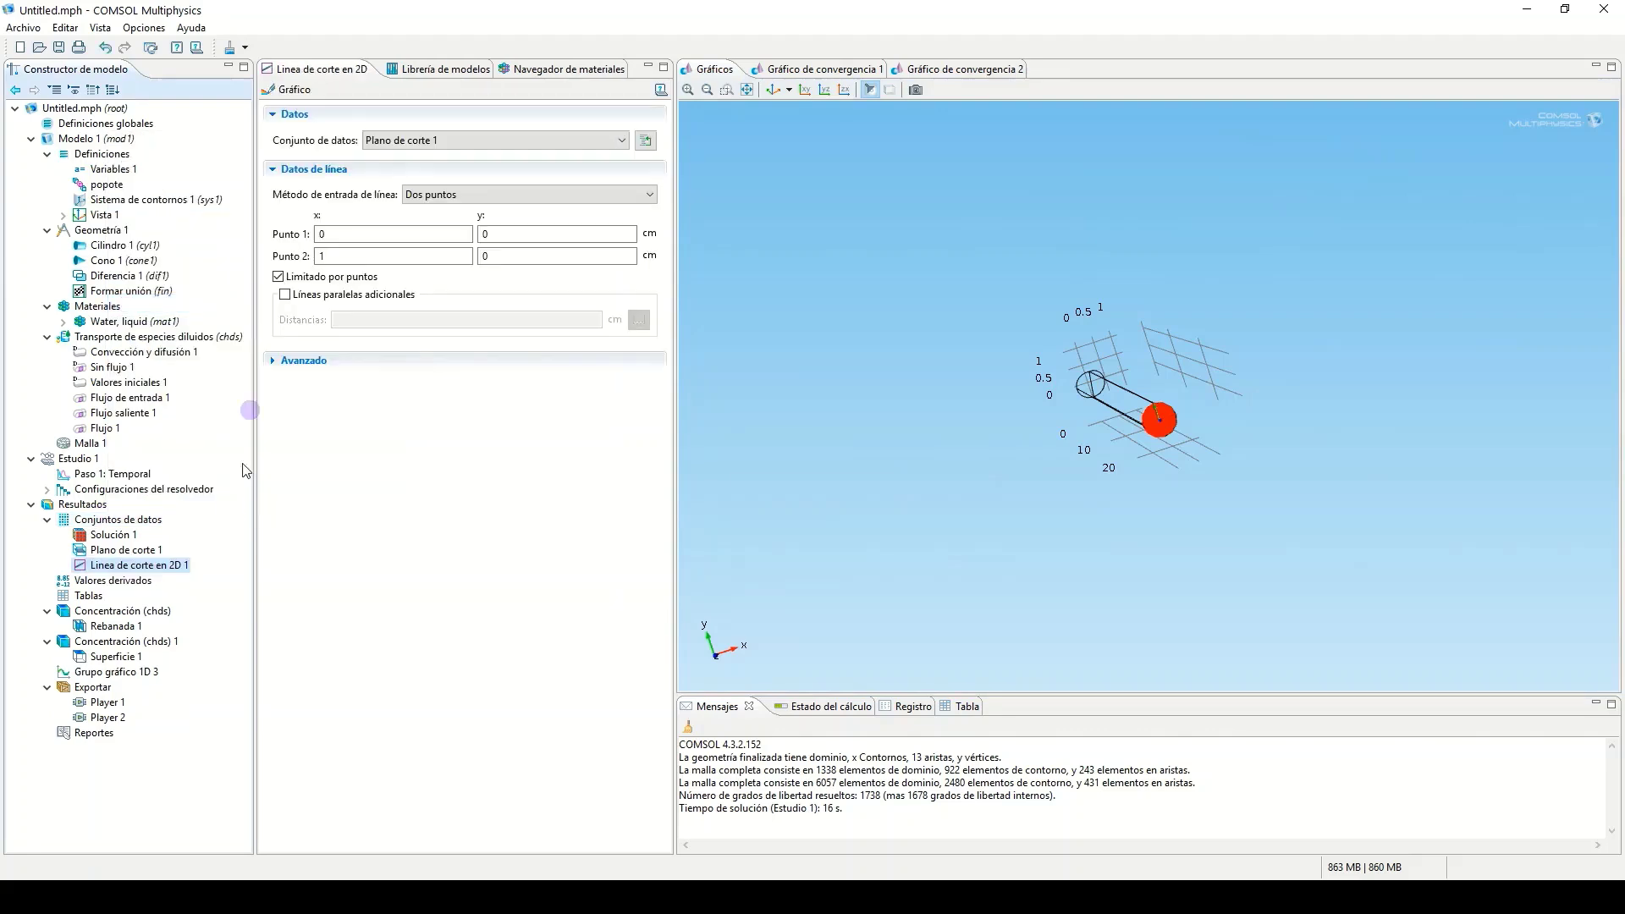
{"action": "left_click_drag", "start_coordinate": [1109, 460], "coordinate": [1091, 447]}
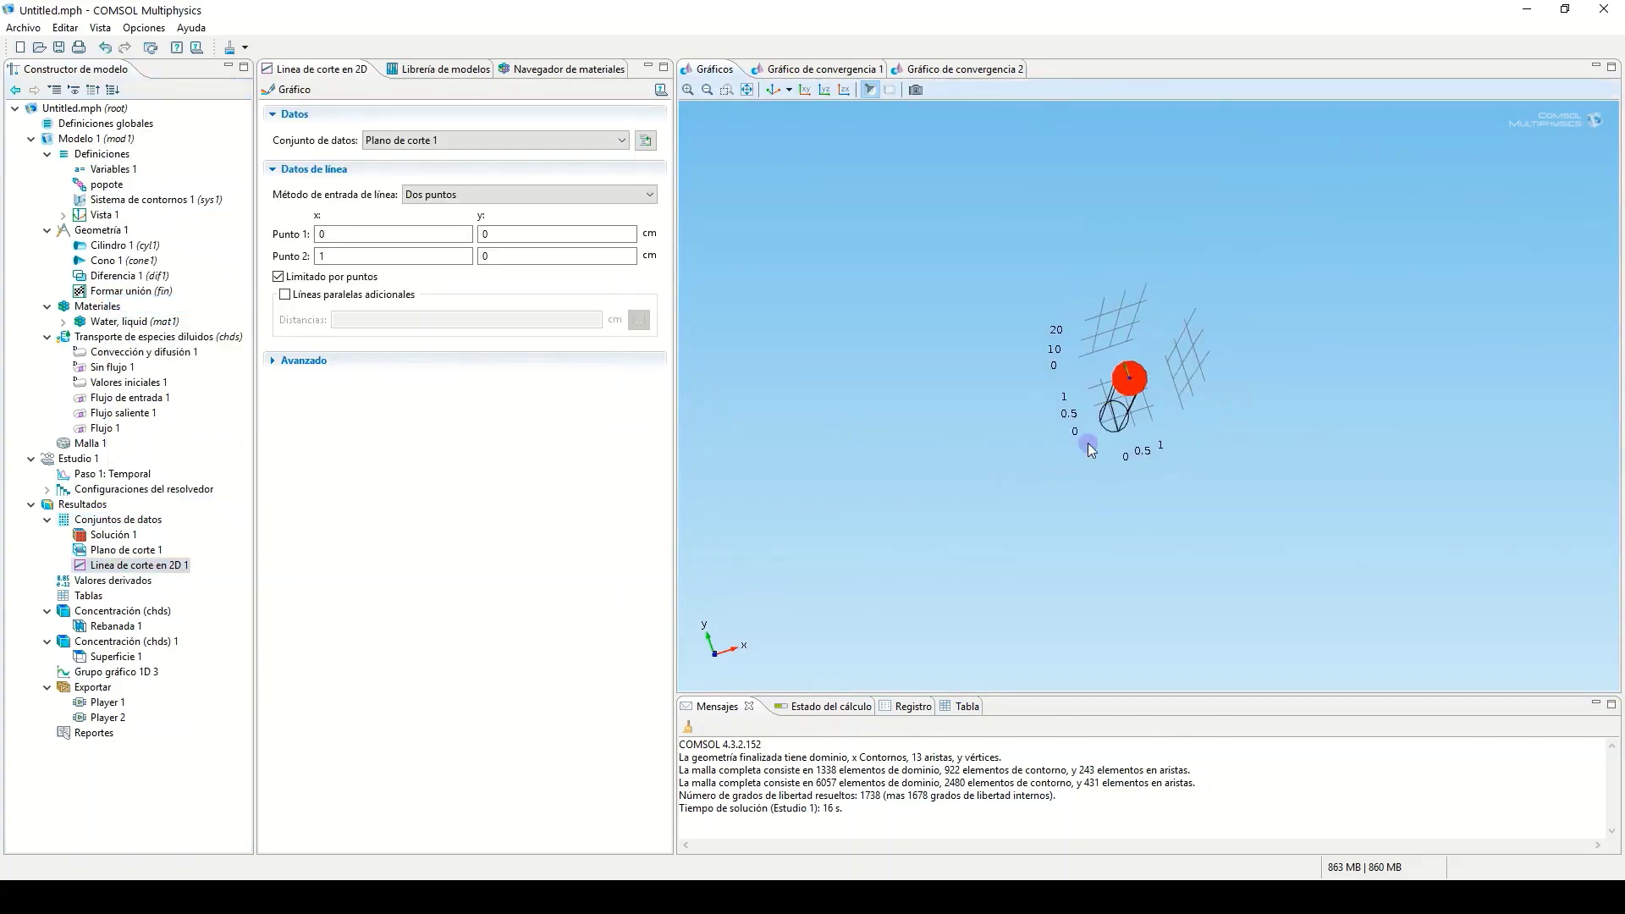
{"action": "left_click", "coordinate": [280, 91]}
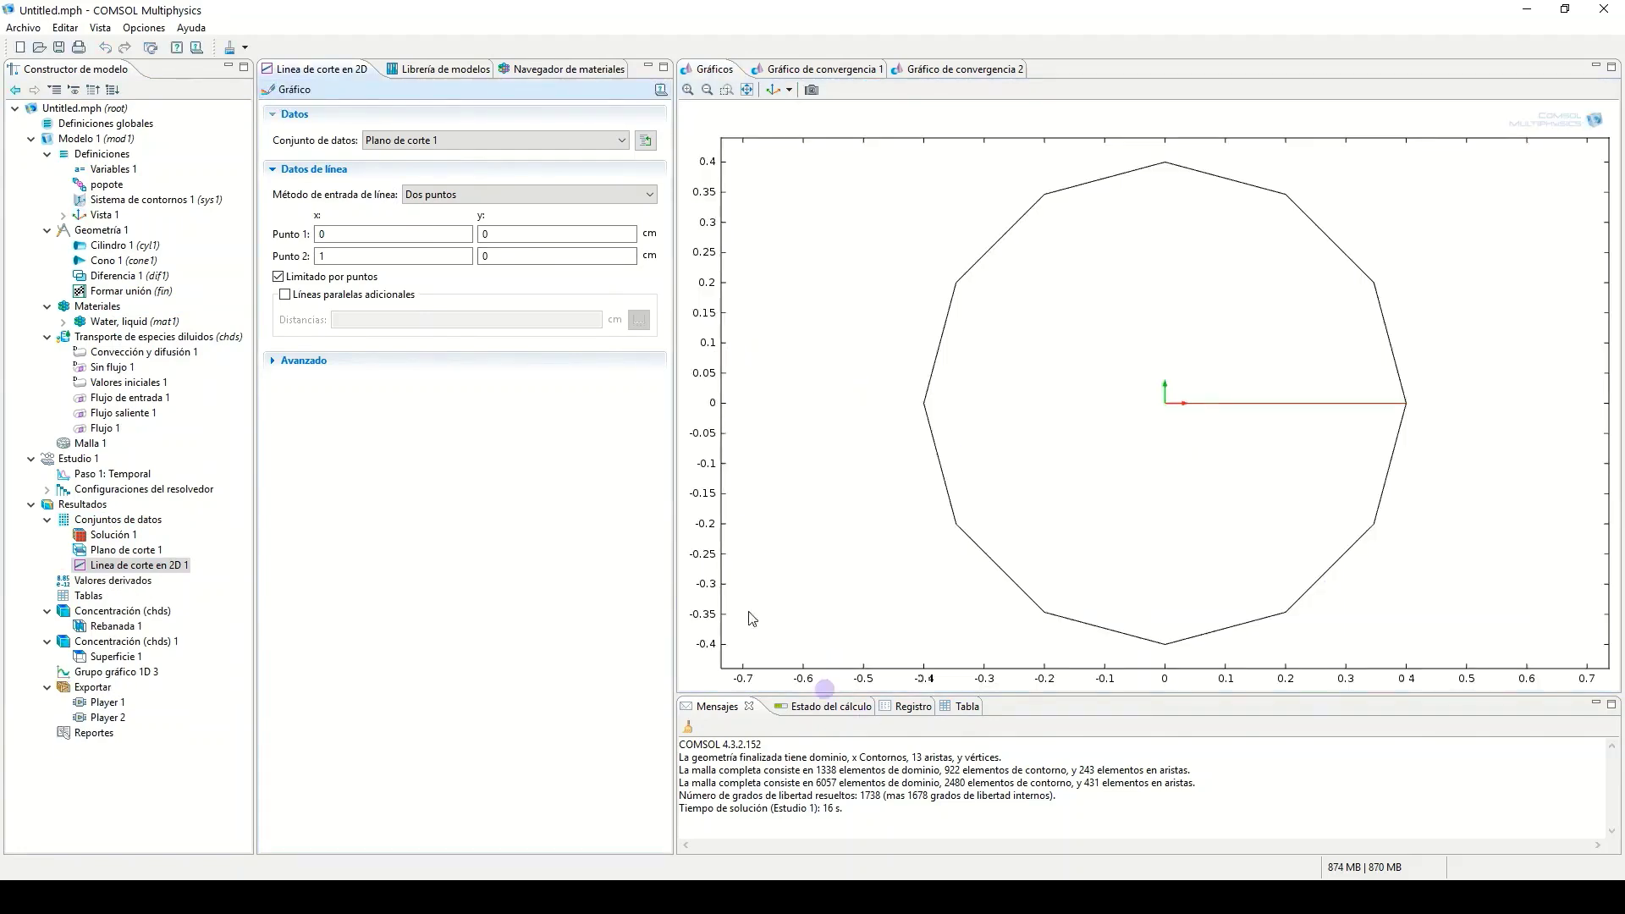
- Set the cut line's x-coordinates to 0.01 cm for point 1 and -0.01 cm for point 2, and replot it
{"action": "left_click", "coordinate": [358, 238]}
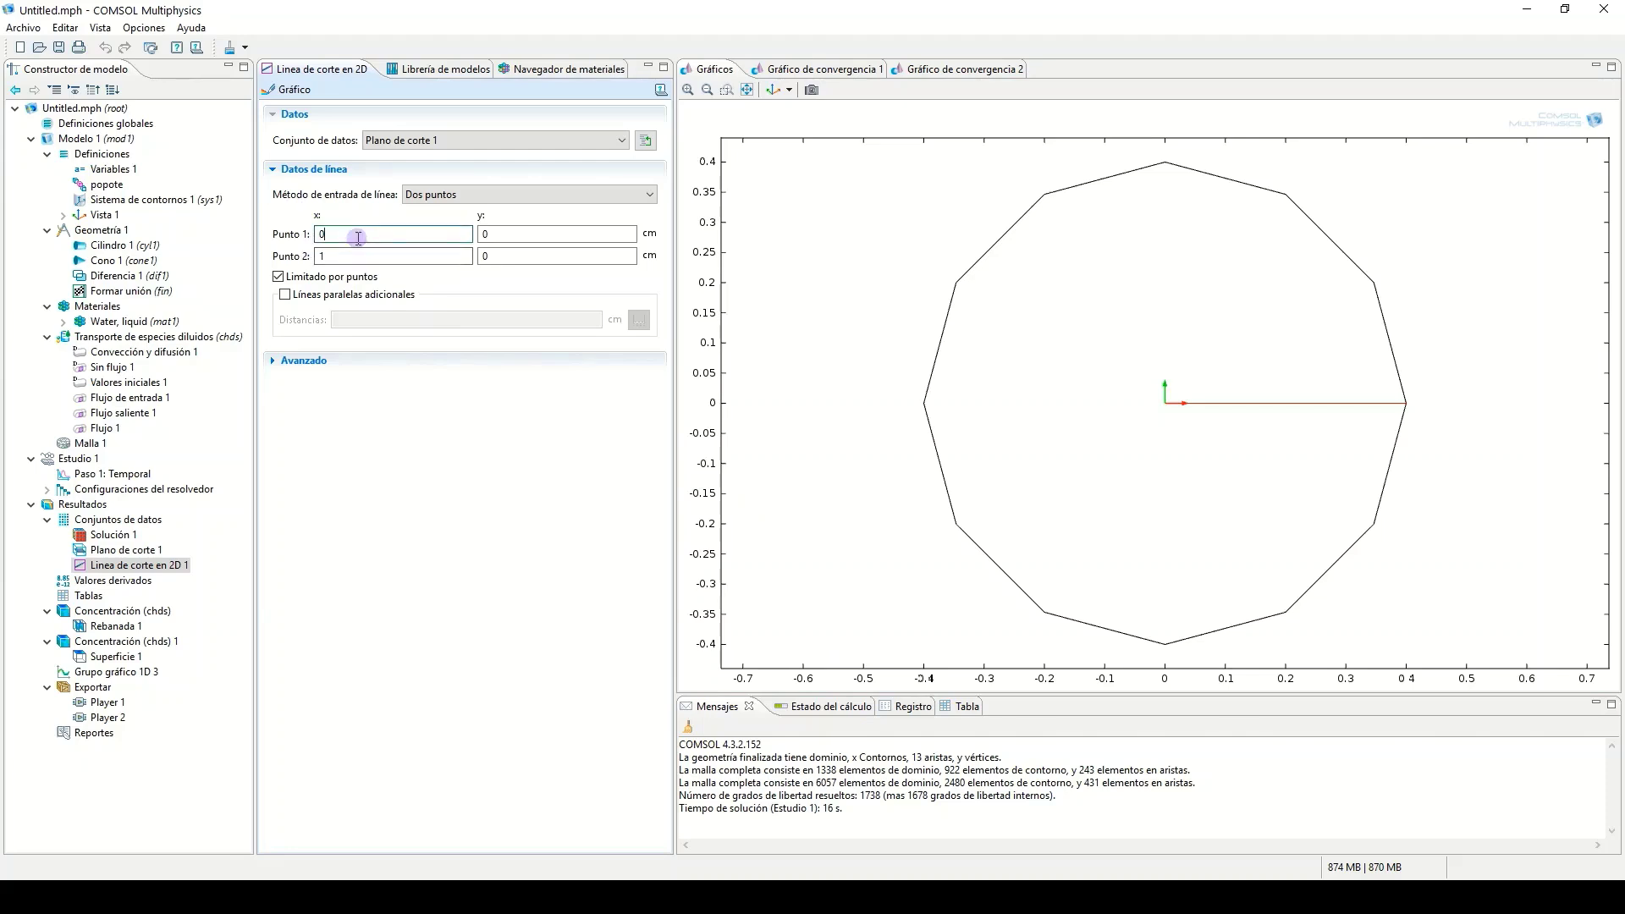
{"action": "type", "text": ".01"}
{"action": "double_click", "coordinate": [359, 255]}
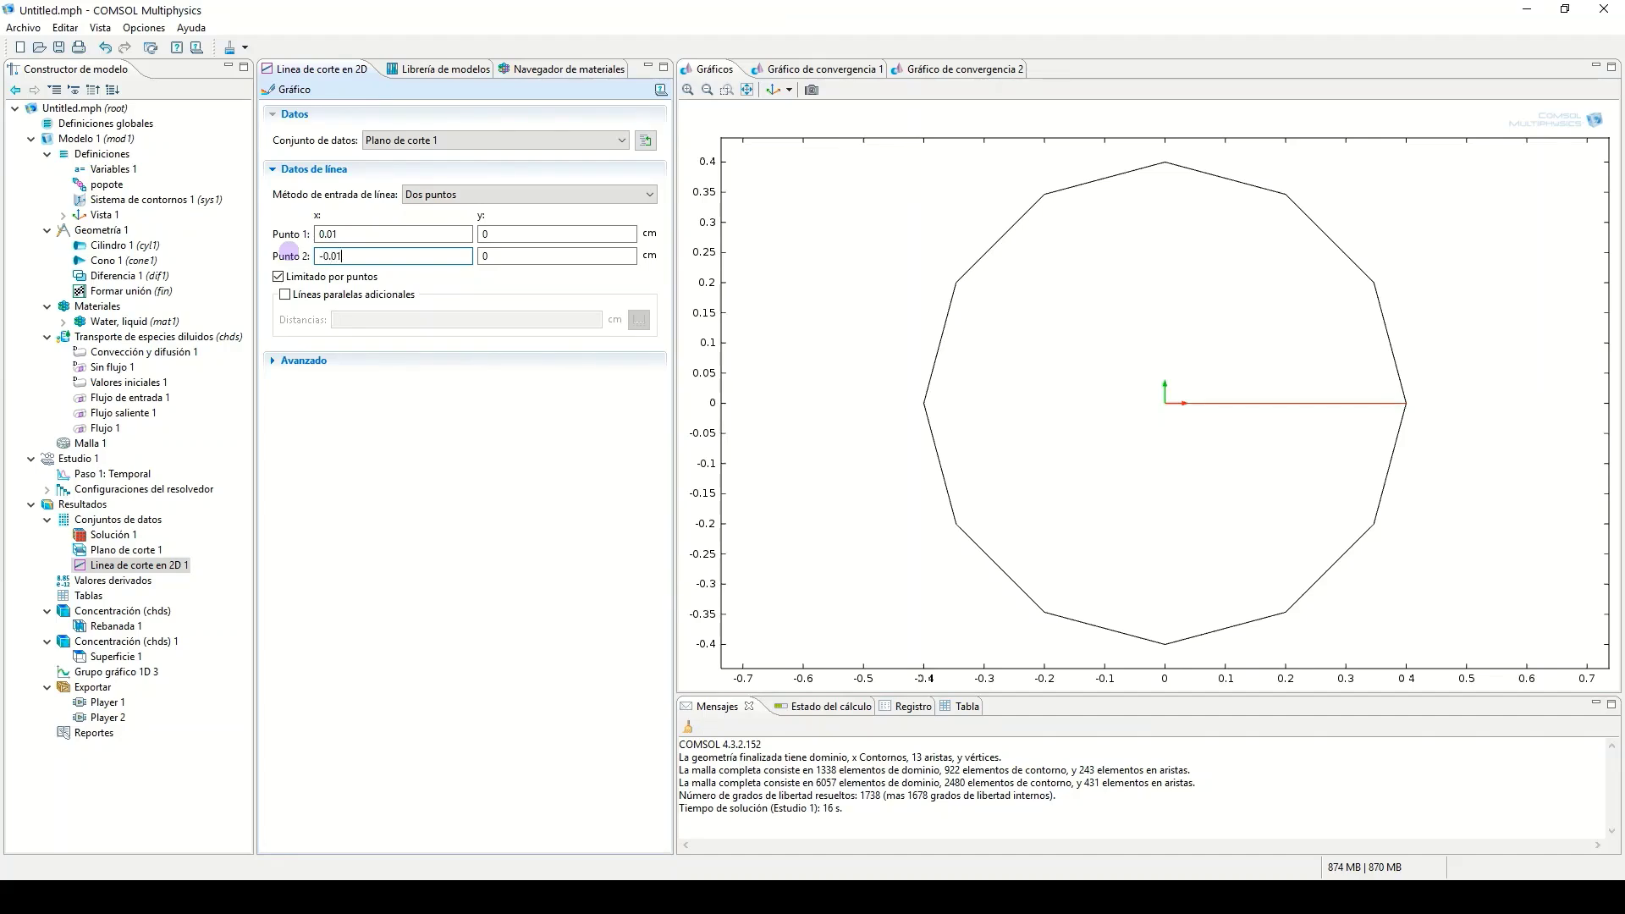
{"action": "left_click", "coordinate": [288, 89]}
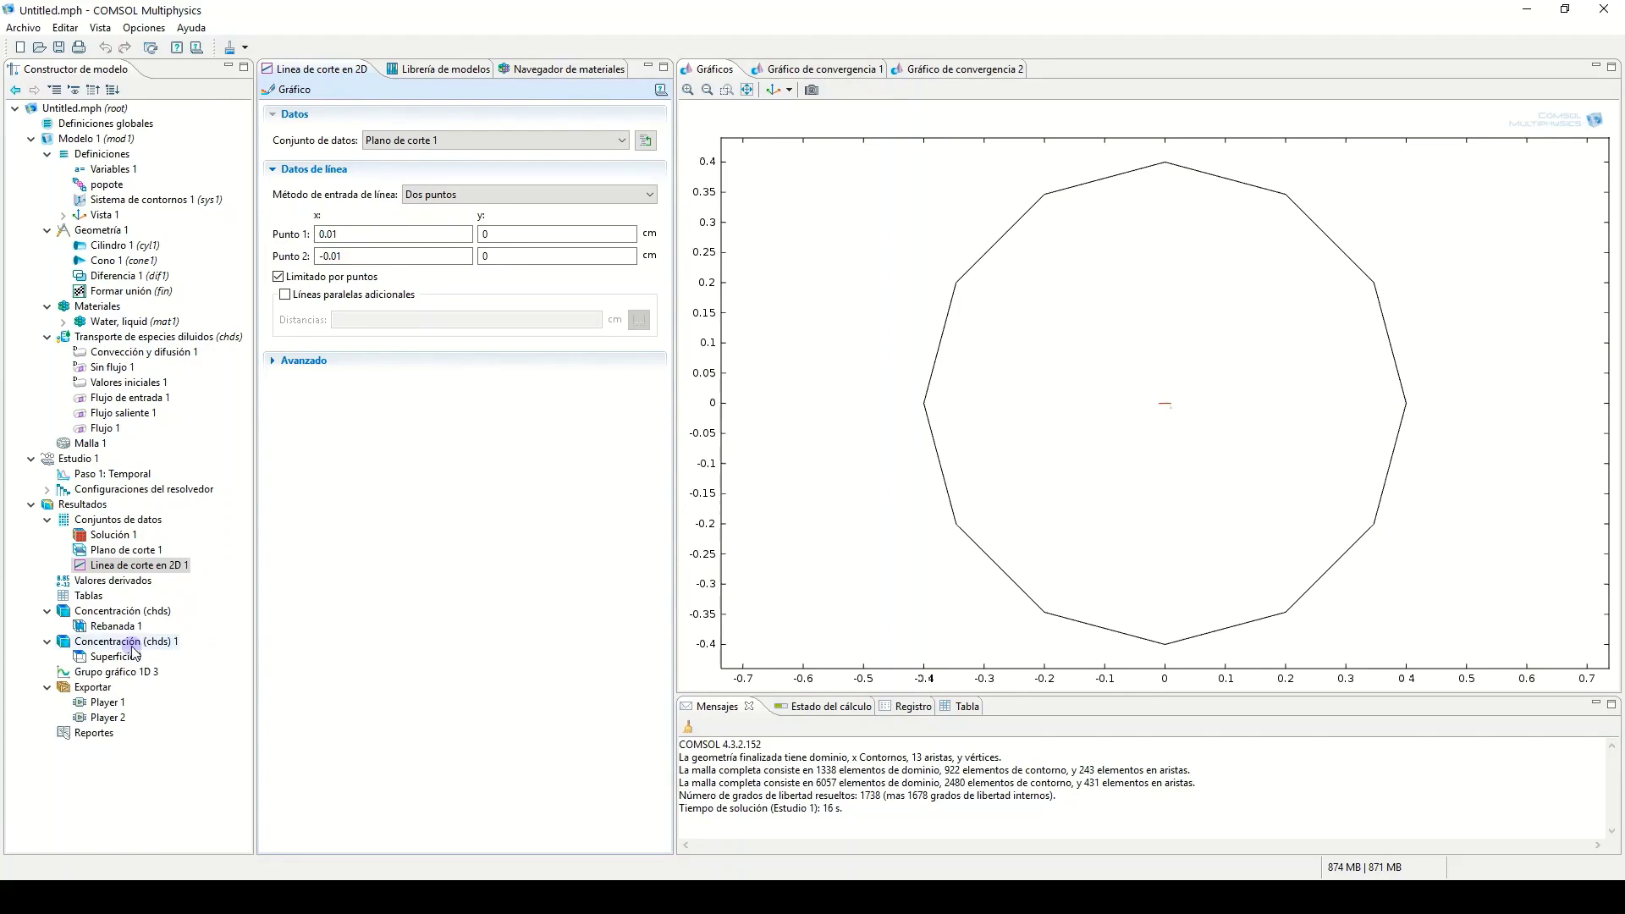
- Add a line graph to the 1D plot group Grupo gráfico 1D 3 and show its settings
{"action": "left_click", "coordinate": [133, 674]}
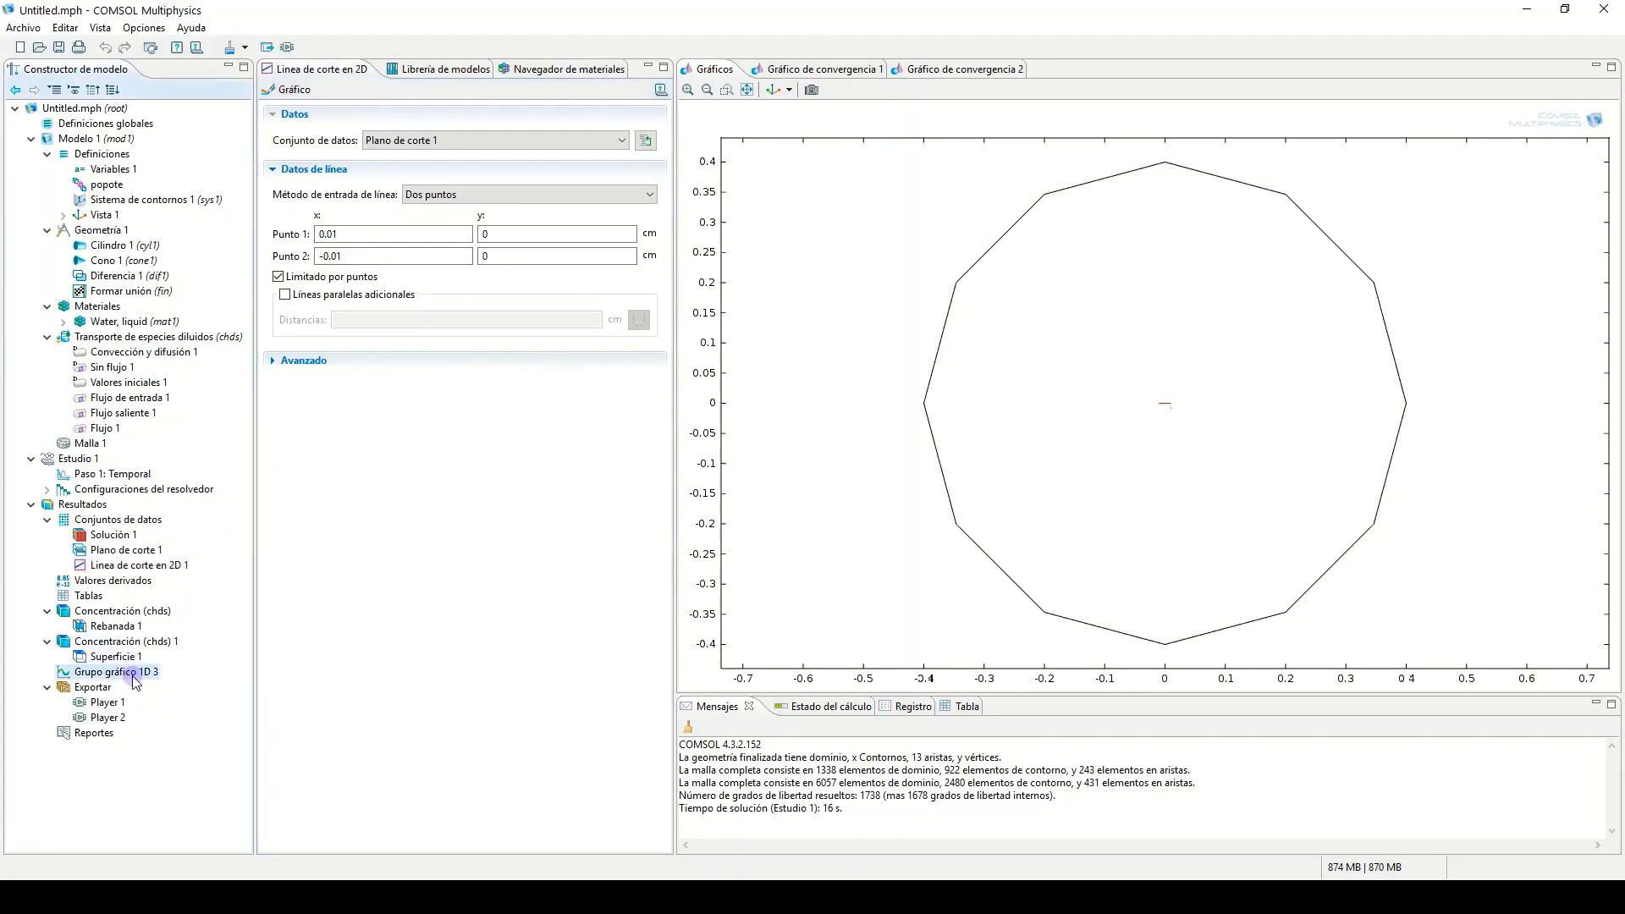
{"action": "right_click", "coordinate": [134, 676]}
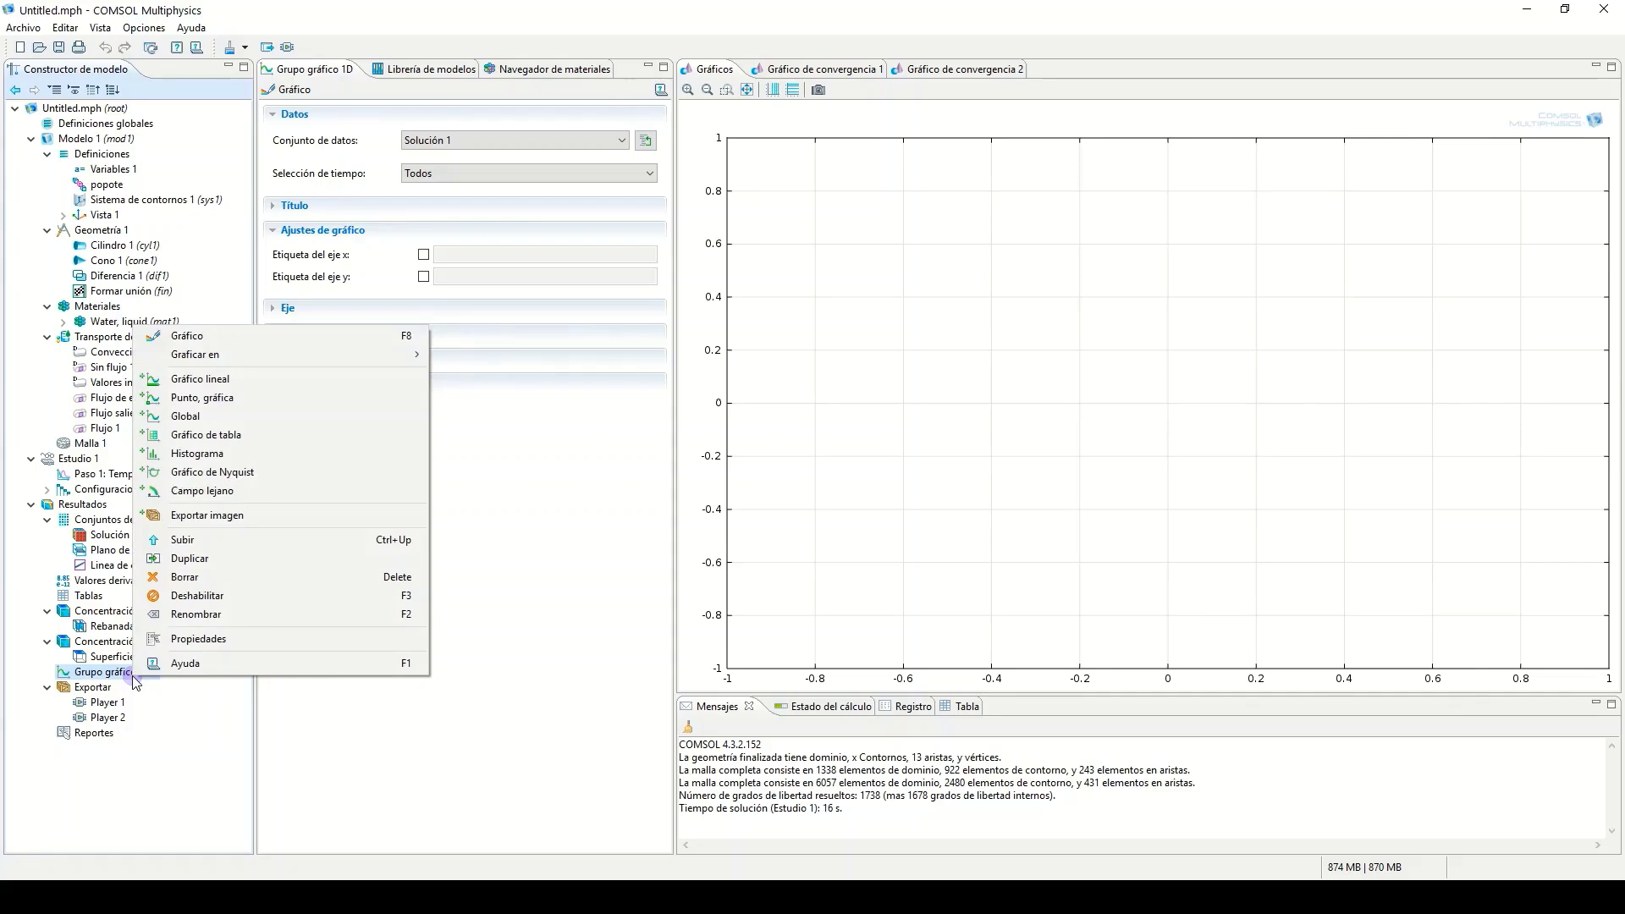
{"action": "left_click", "coordinate": [241, 377]}
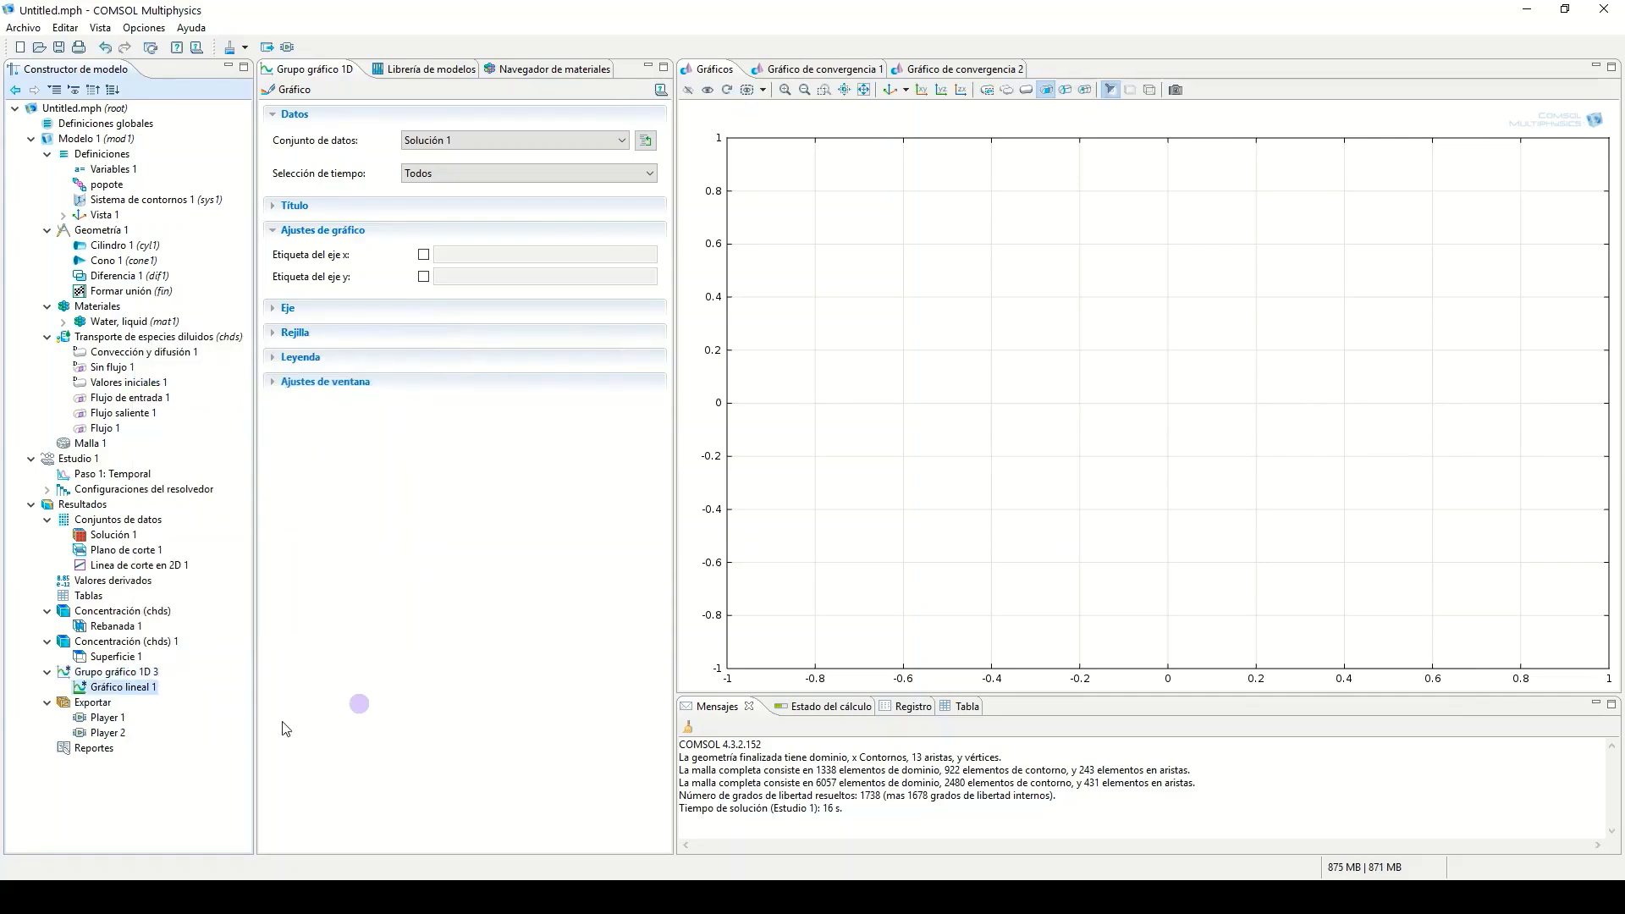
{"action": "left_click", "coordinate": [127, 690]}
{"action": "left_click", "coordinate": [1086, 536]}
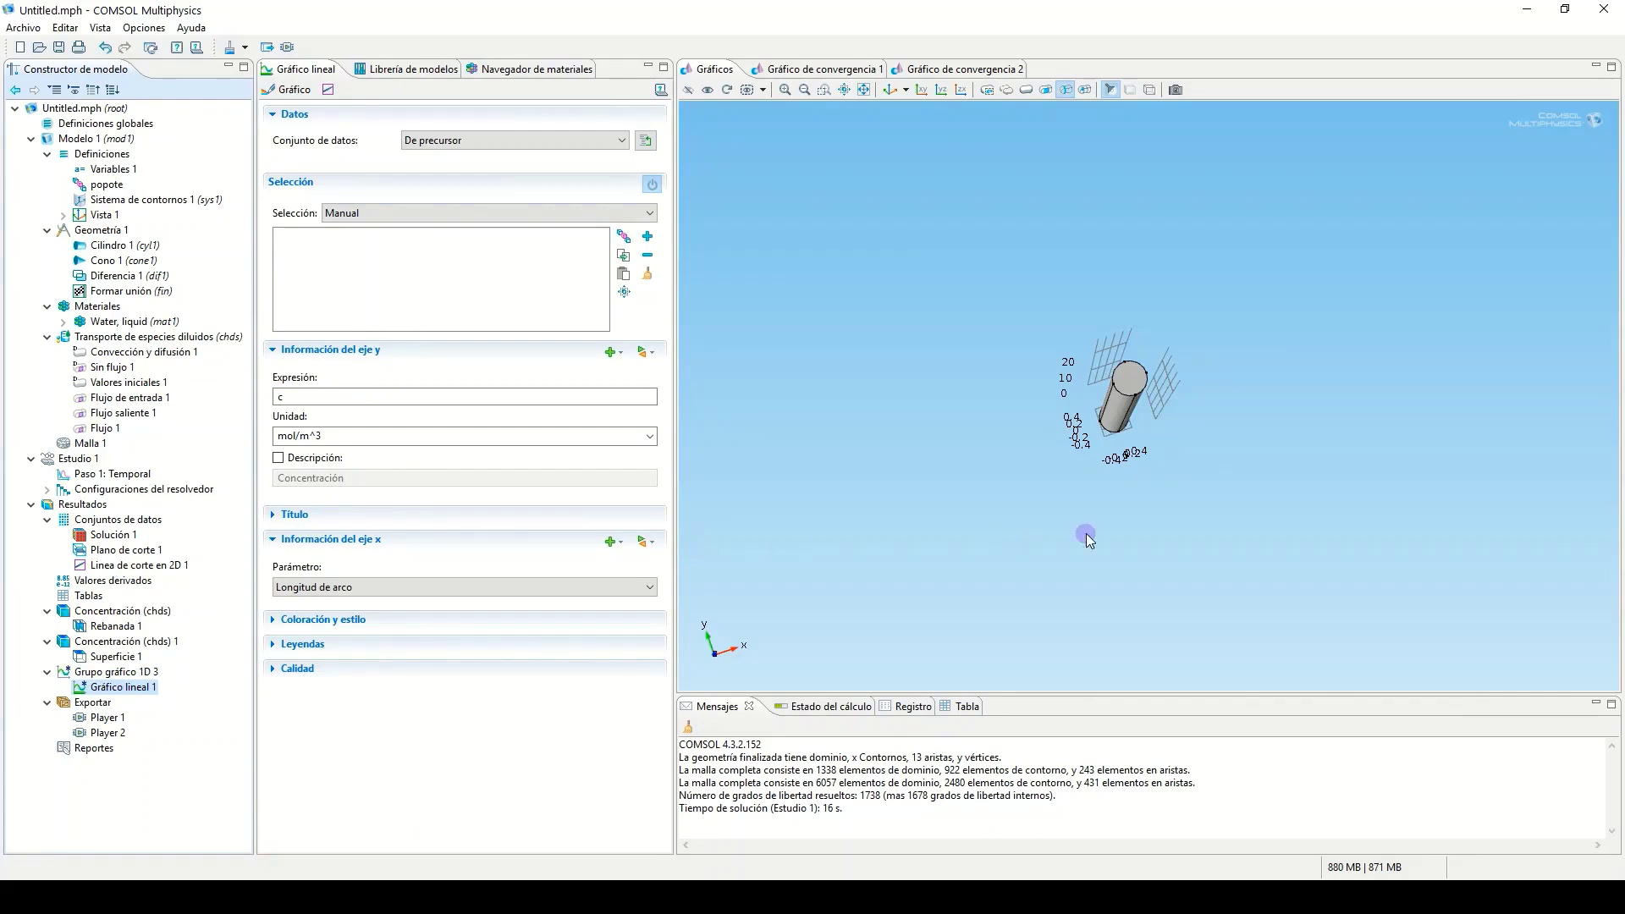
- Plot the line graph's concentration against the x-axis expression t, using the 2D cut line as its dataset
{"action": "left_click", "coordinate": [388, 587]}
{"action": "left_click", "coordinate": [351, 630]}
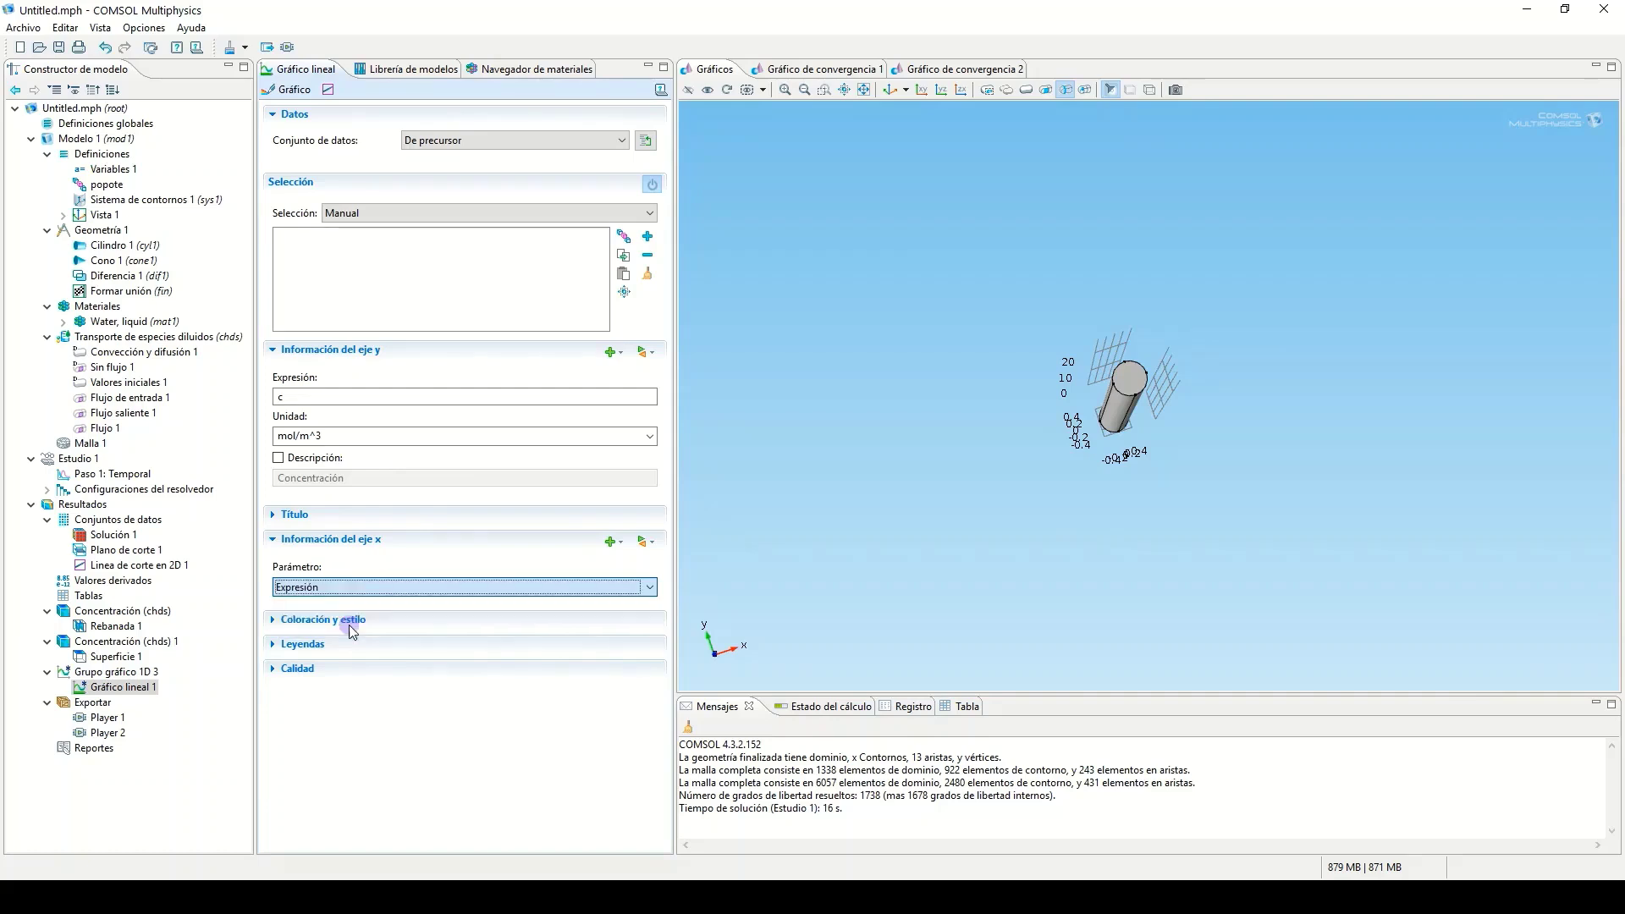
{"action": "double_click", "coordinate": [281, 627]}
{"action": "type", "text": "T"}
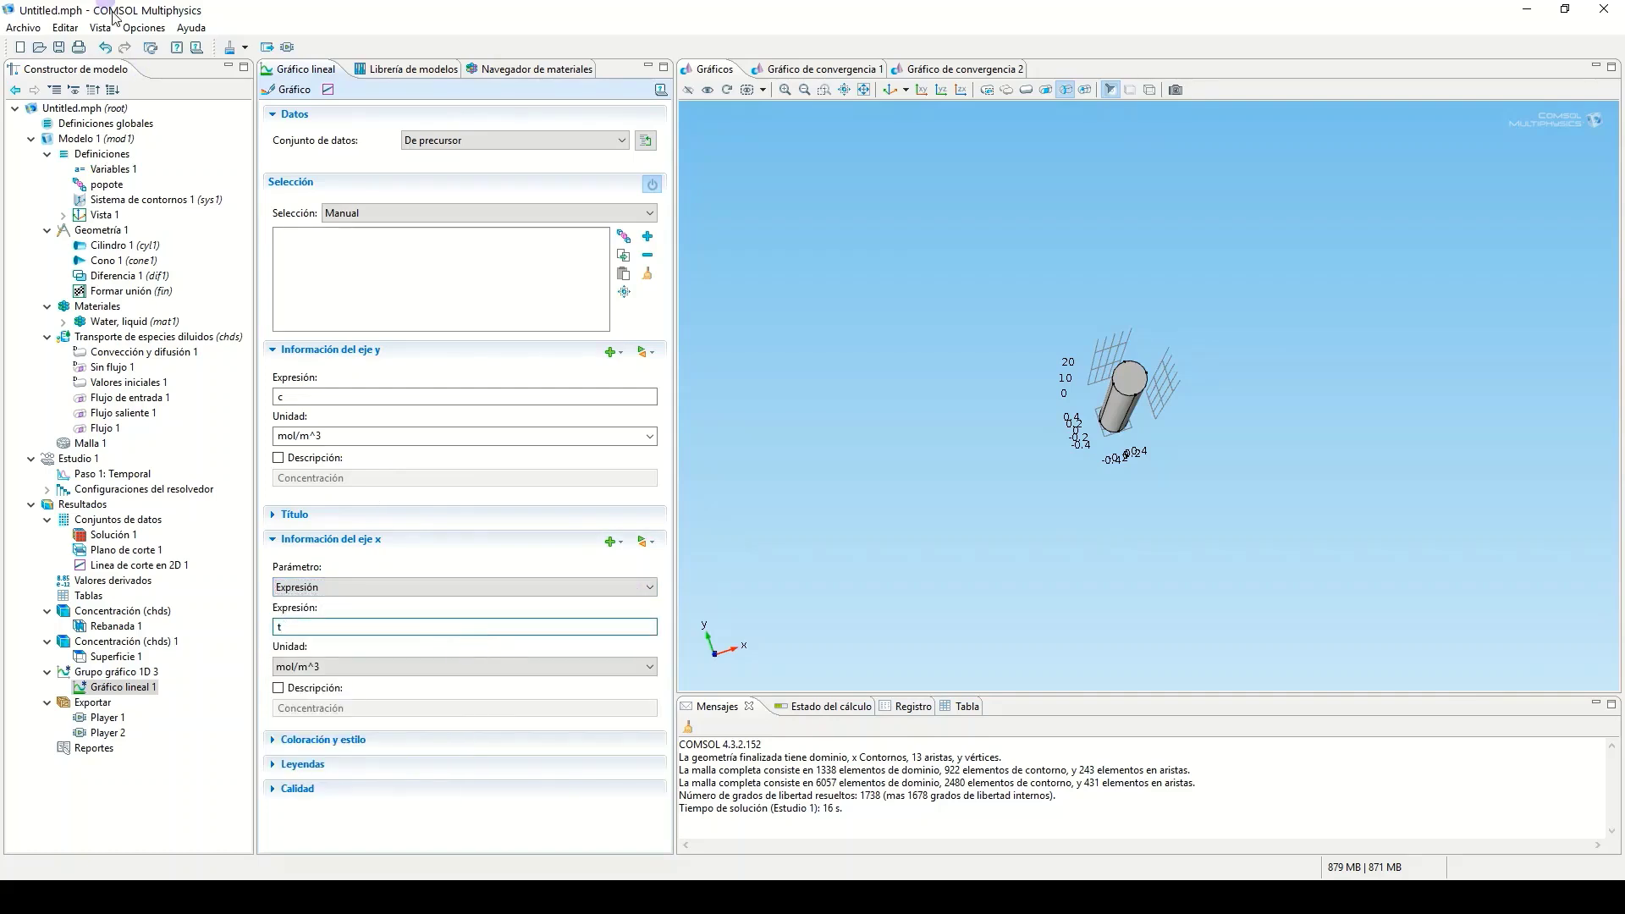
{"action": "left_click", "coordinate": [296, 90]}
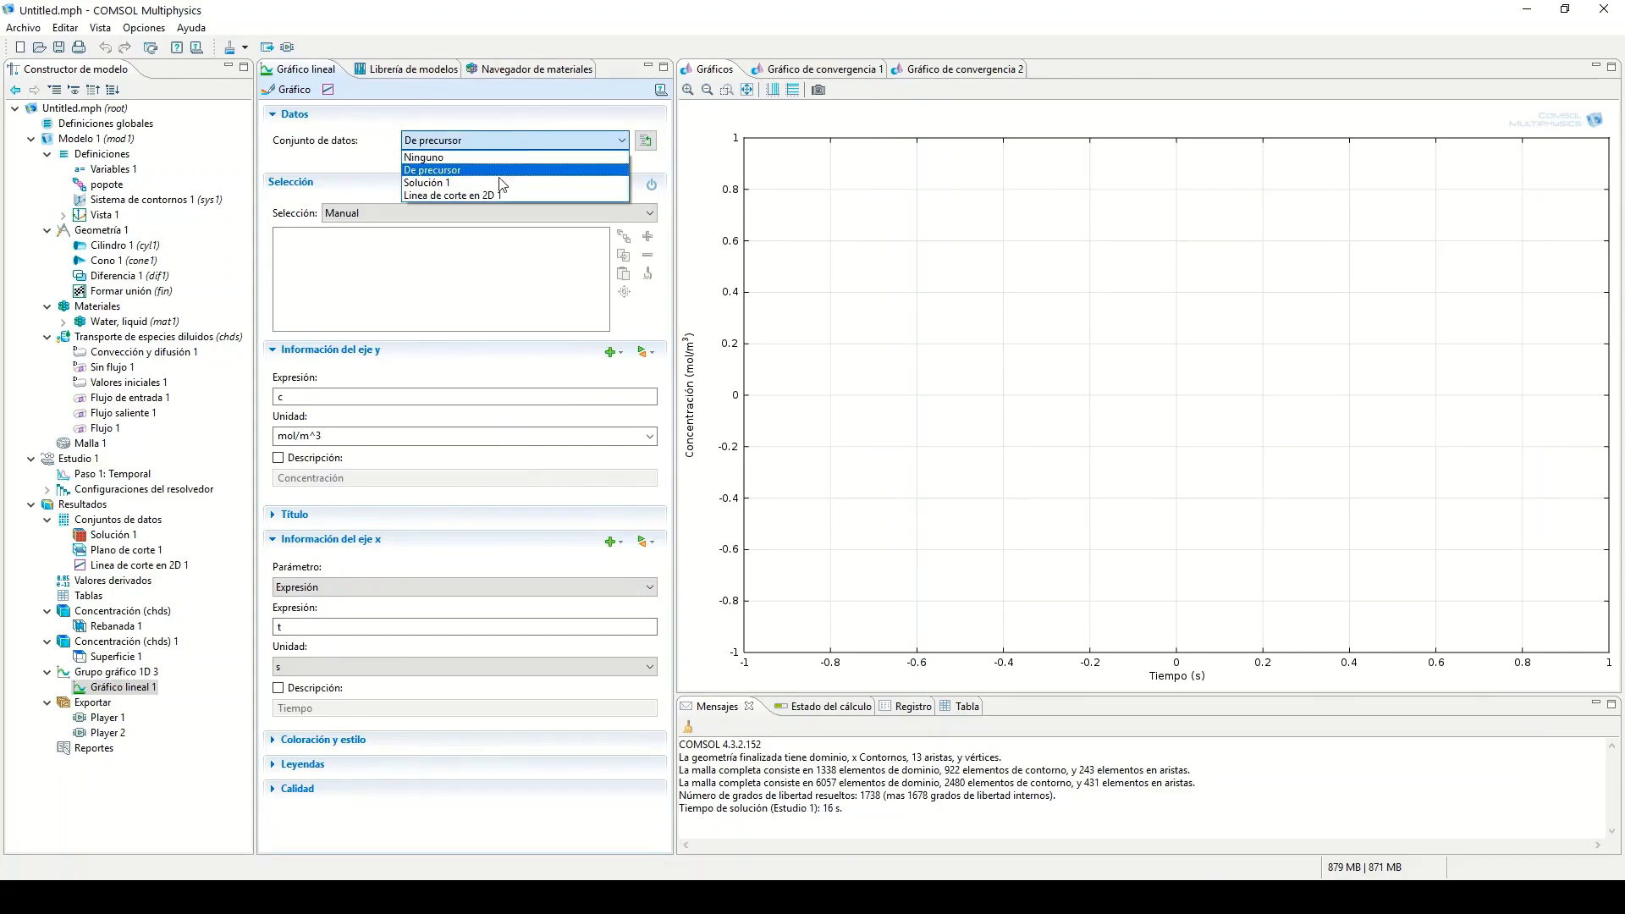
{"action": "left_click", "coordinate": [495, 191]}
{"action": "left_click", "coordinate": [309, 91]}
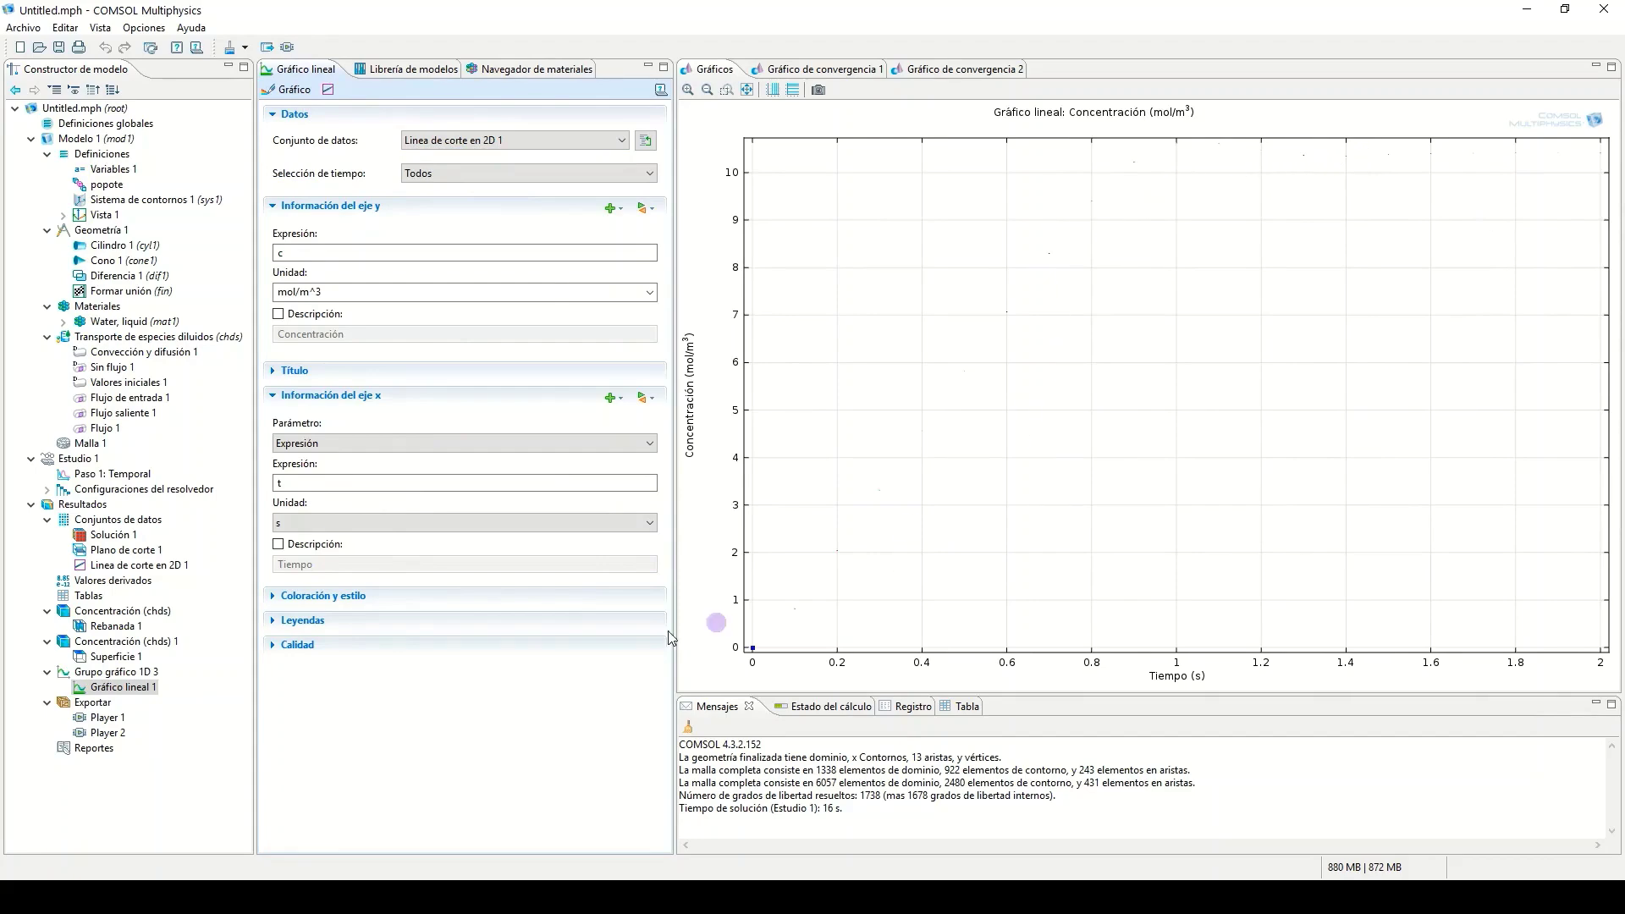
- Style the line graph with the color Magenta and Cuadrado markers
{"action": "left_click", "coordinate": [311, 598]}
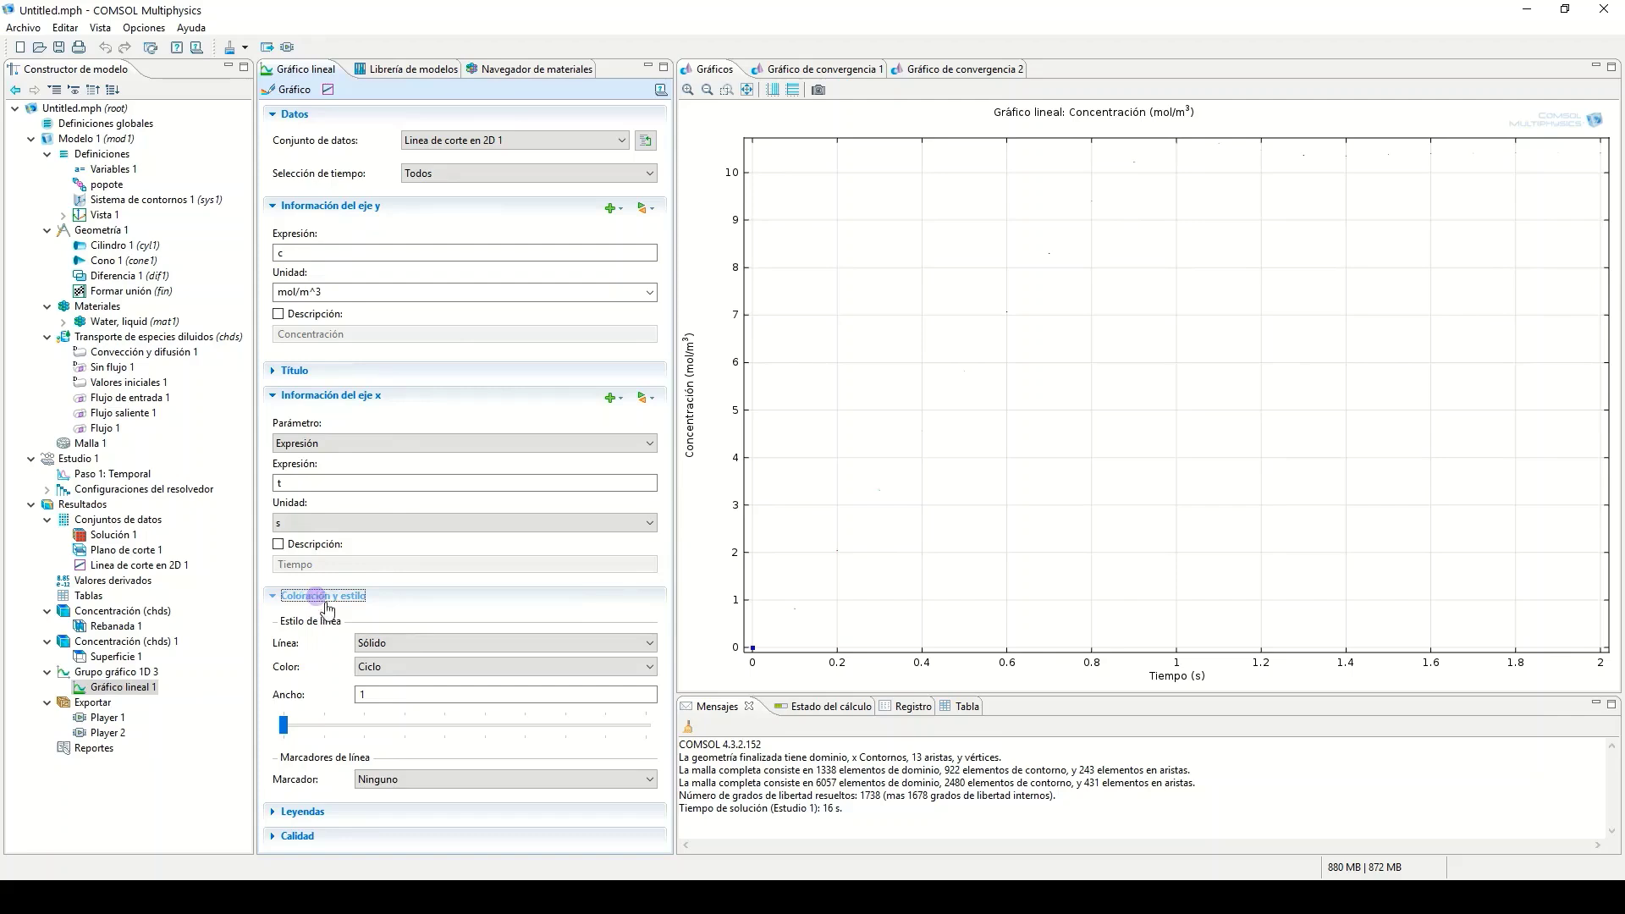
{"action": "left_click", "coordinate": [404, 642]}
{"action": "left_click", "coordinate": [403, 660]}
{"action": "left_click", "coordinate": [402, 665]}
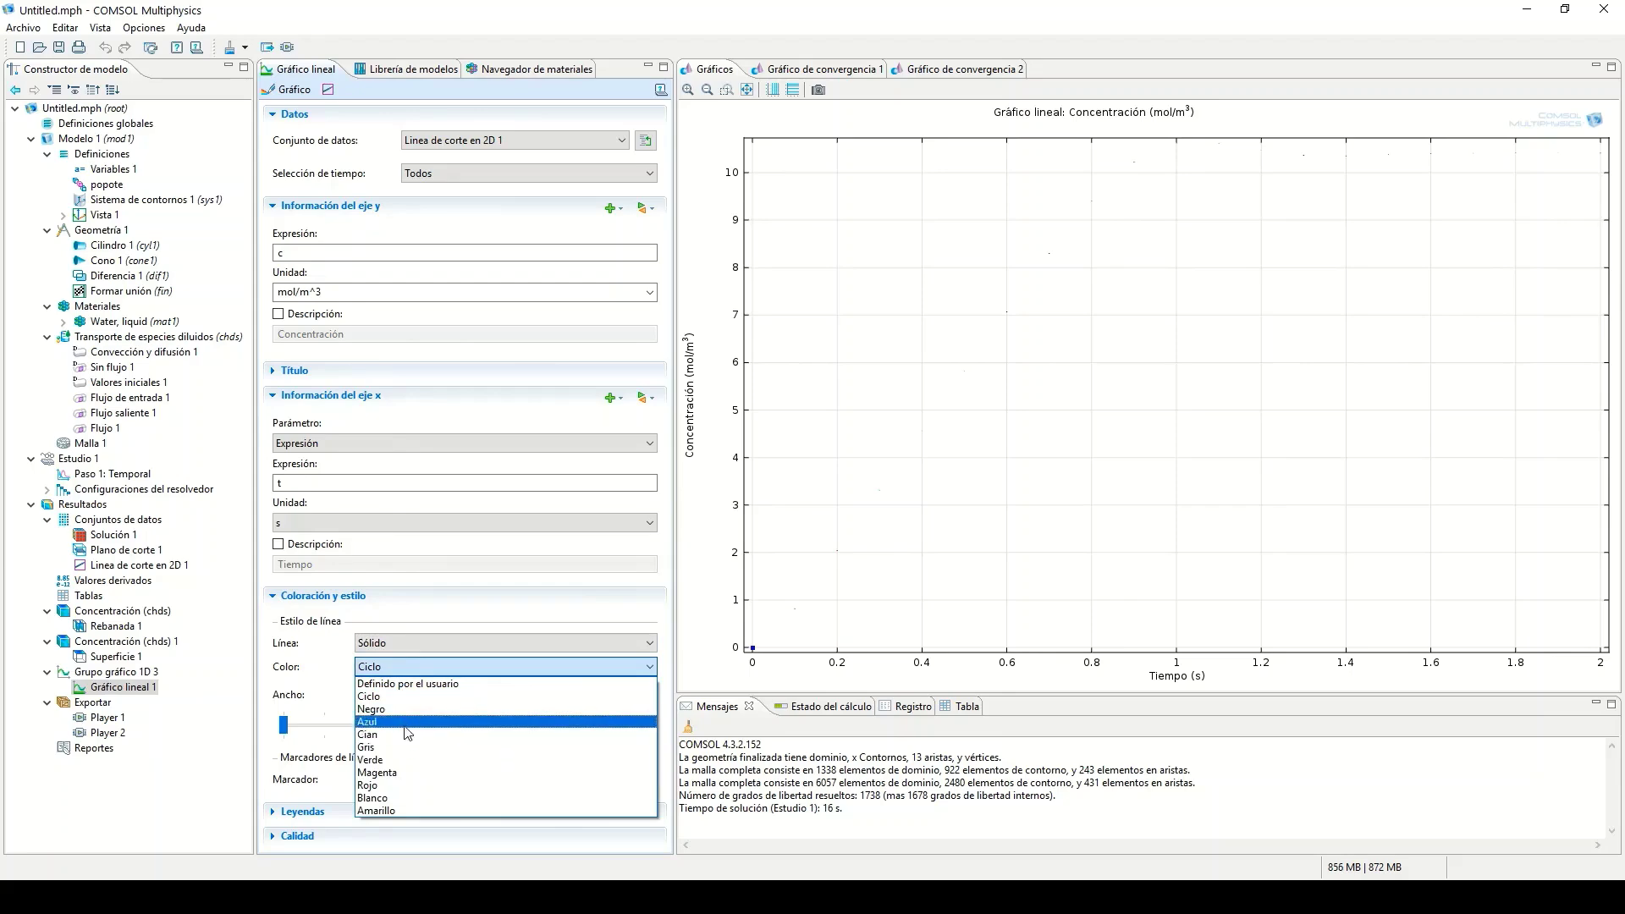
{"action": "left_click", "coordinate": [406, 772]}
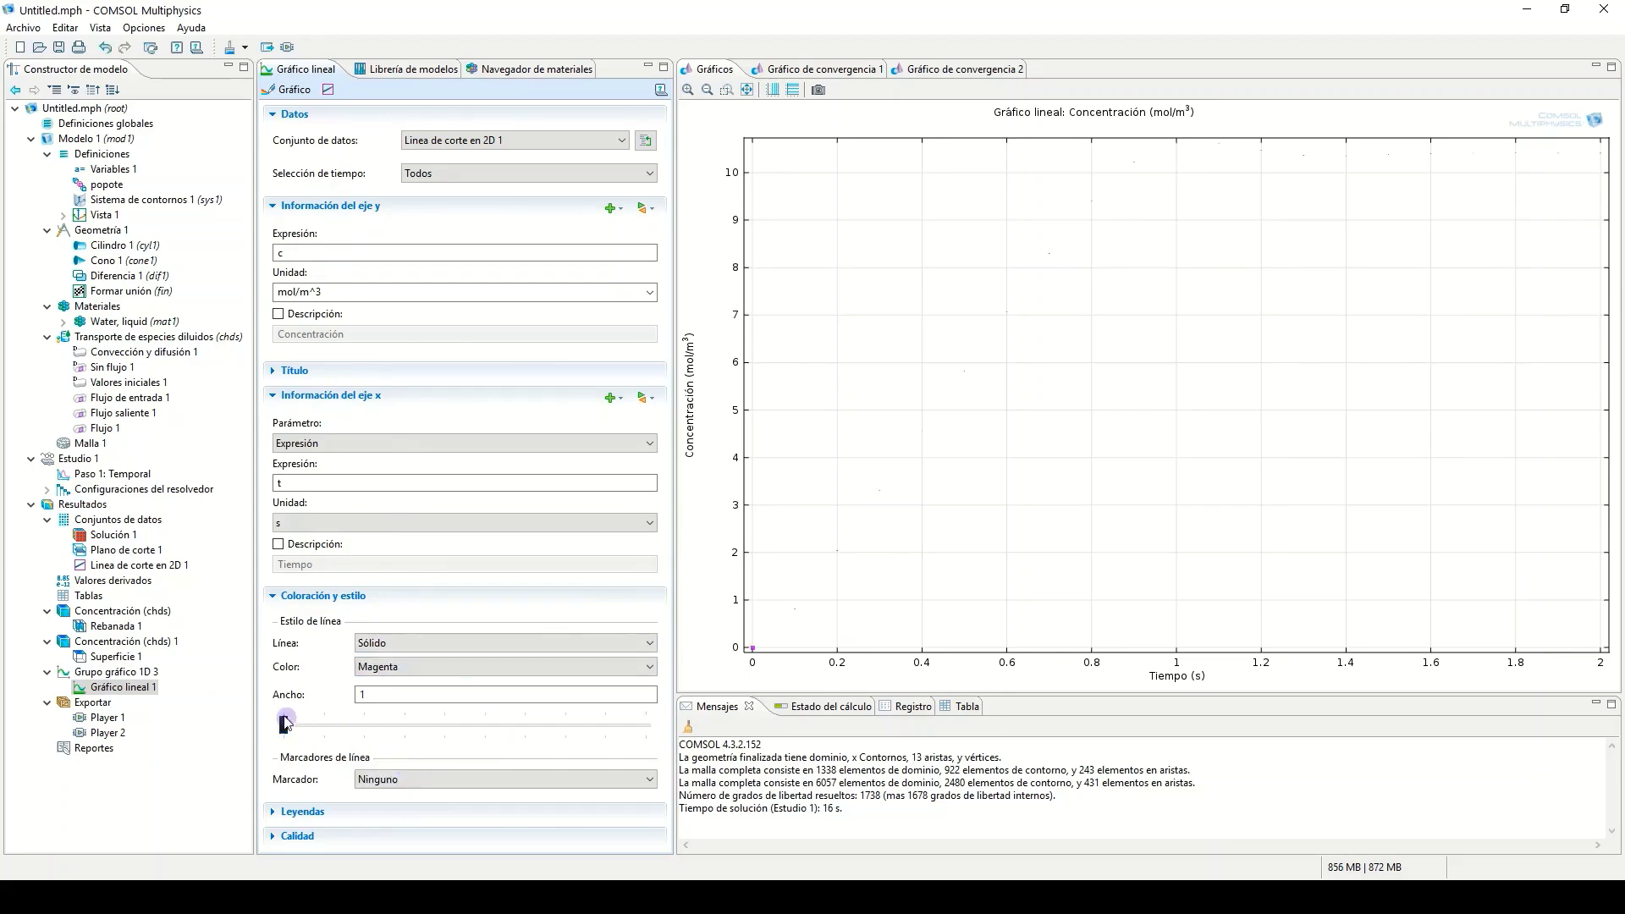
{"action": "left_click", "coordinate": [423, 780]}
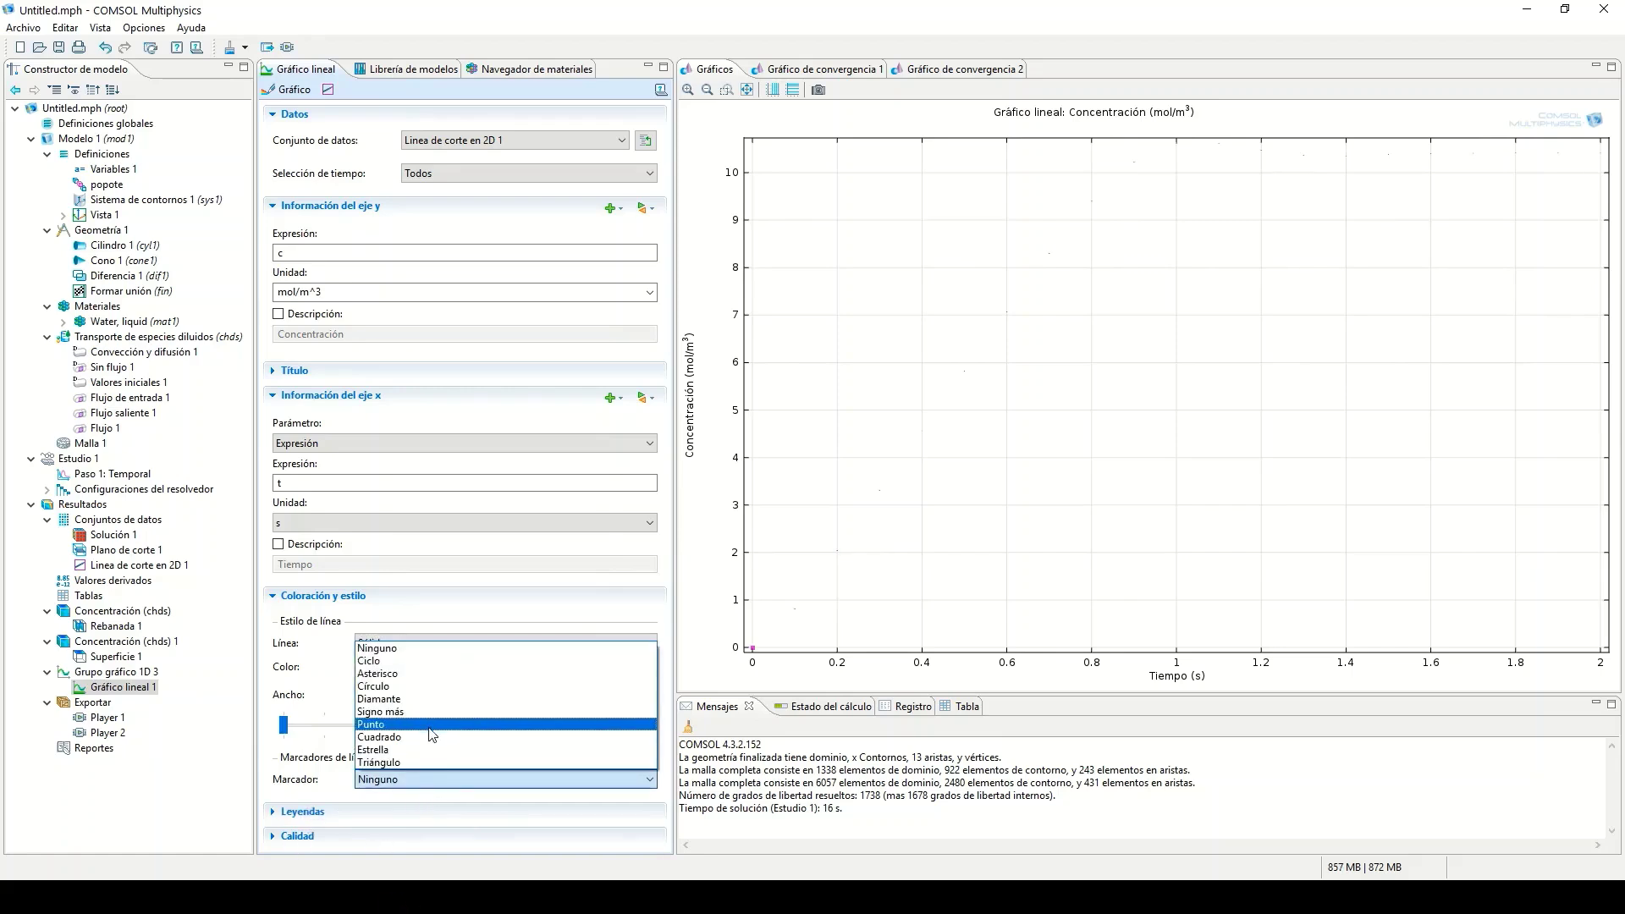
{"action": "left_click", "coordinate": [432, 737]}
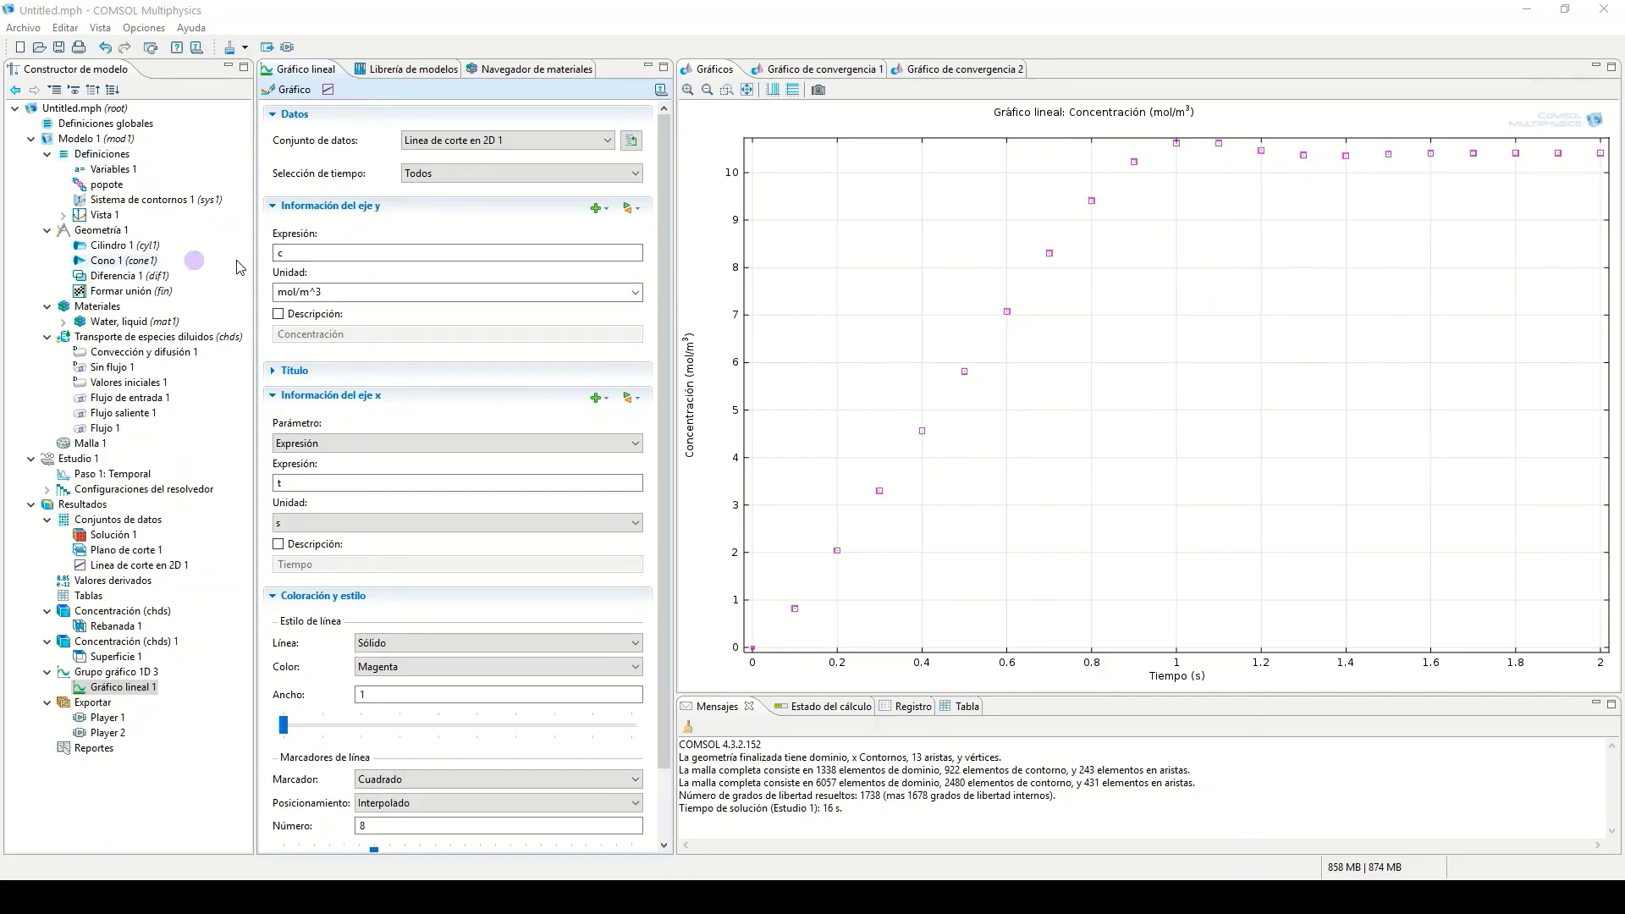
- Set the percentage concentration variable CPC to 1 and recompute Estudio 1
{"action": "left_click", "coordinate": [109, 170]}
{"action": "left_click", "coordinate": [344, 220]}
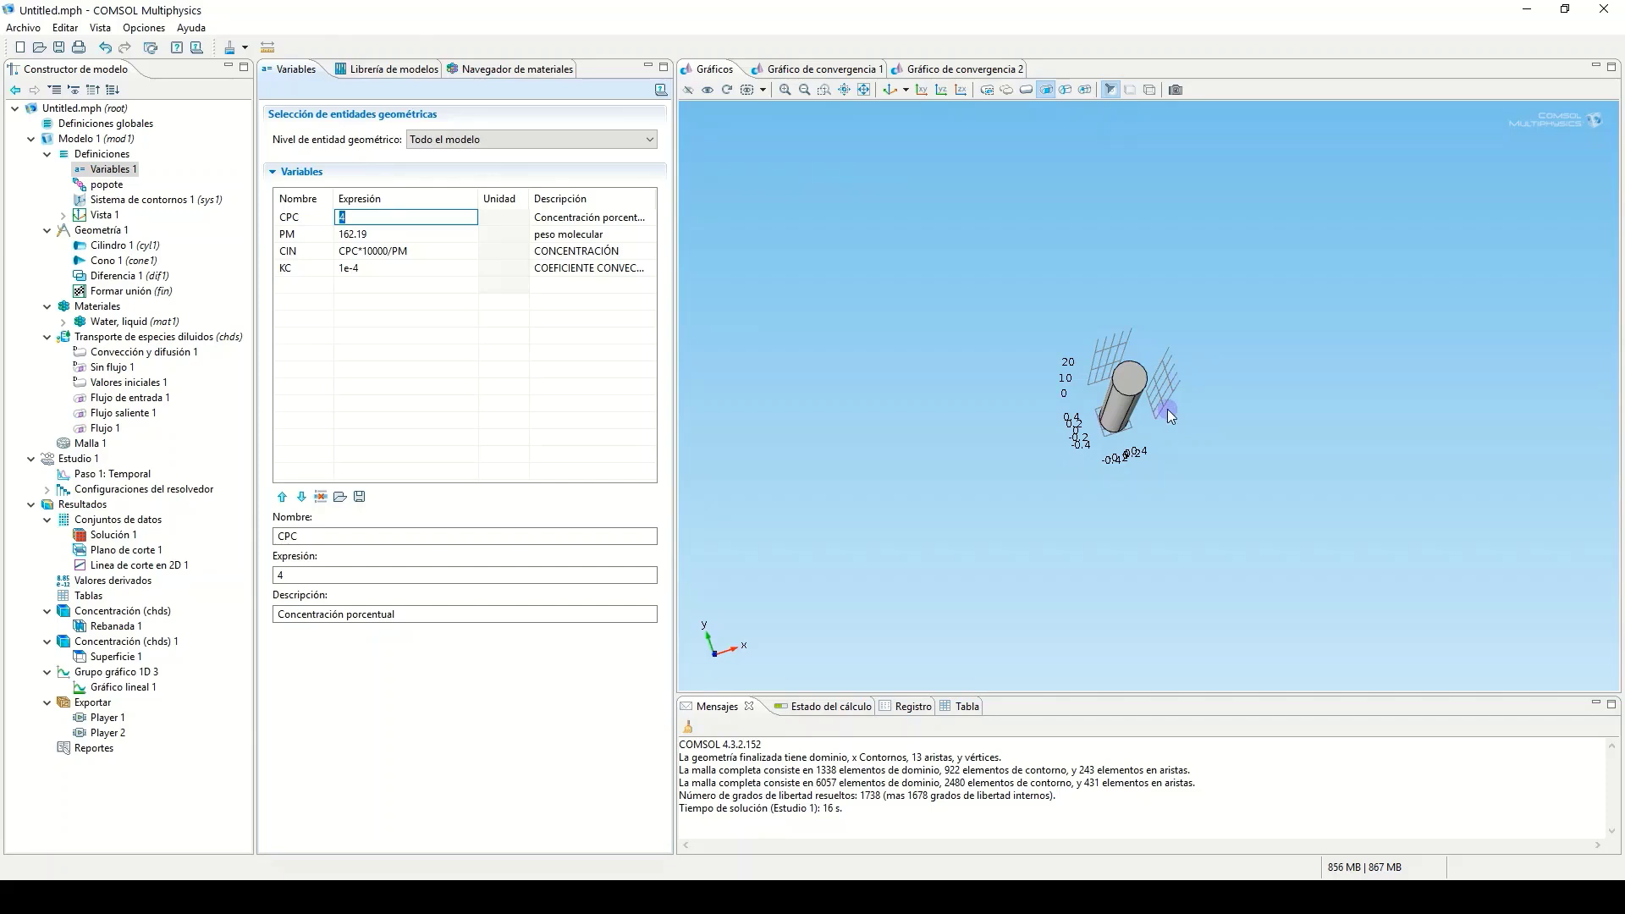
{"action": "type", "text": "1"}
{"action": "left_click", "coordinate": [76, 460]}
{"action": "left_click", "coordinate": [285, 92]}
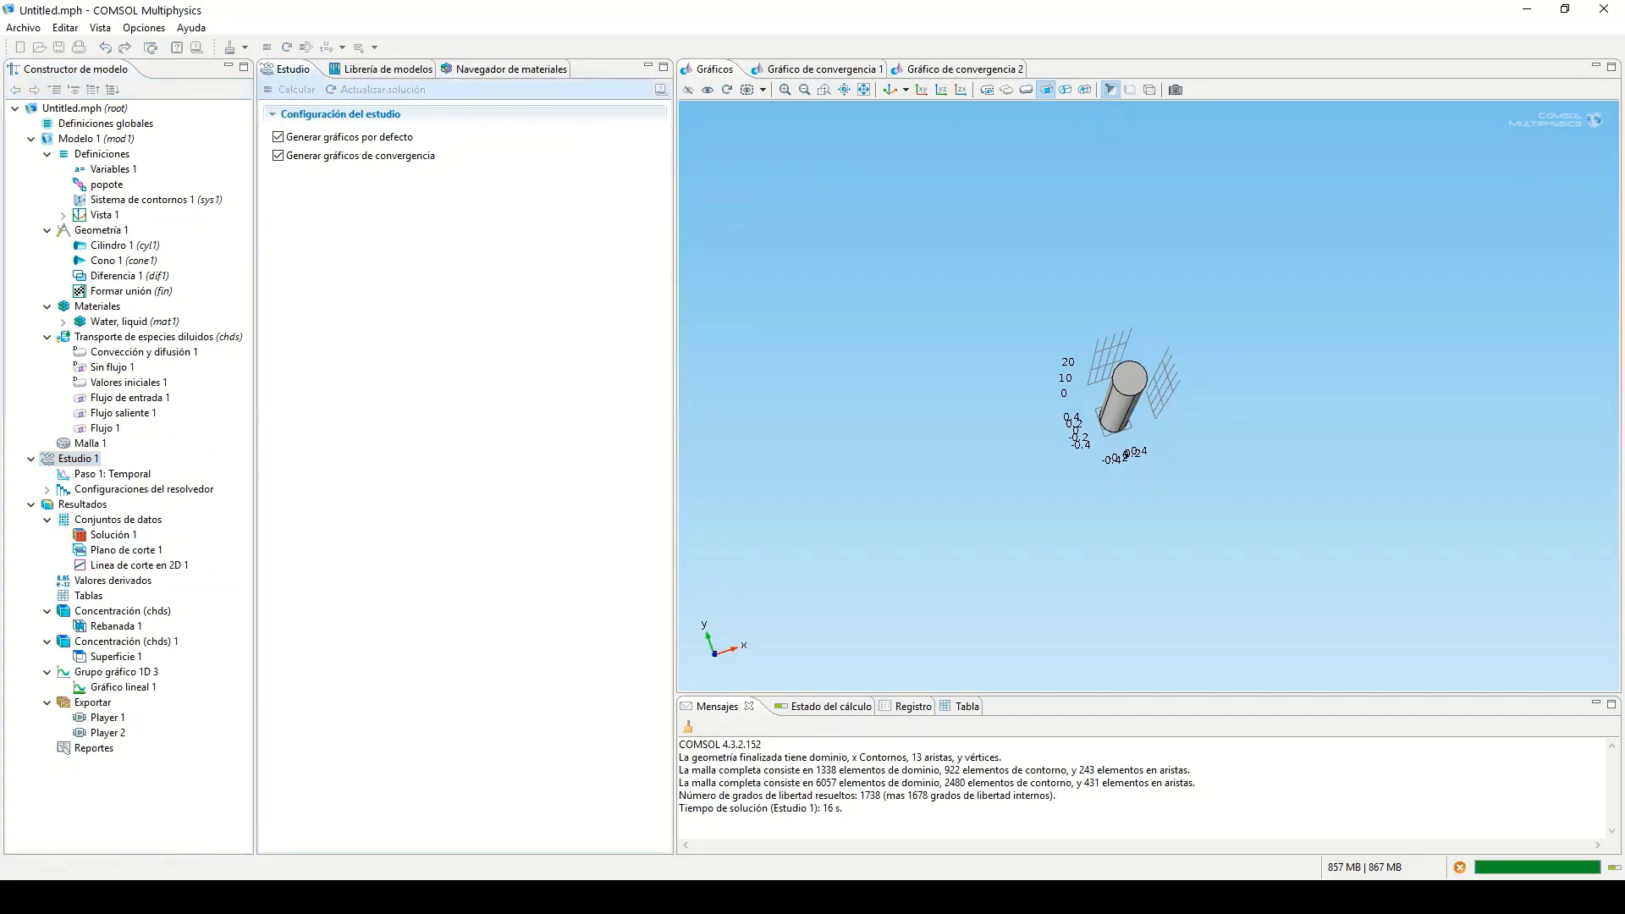
- Review the recomputed slice plot Rebanada 1 and the concentration-versus-time line graph Gráfico lineal 1
{"action": "scroll", "coordinate": [1089, 348], "scroll_direction": "up", "scroll_amount": 5}
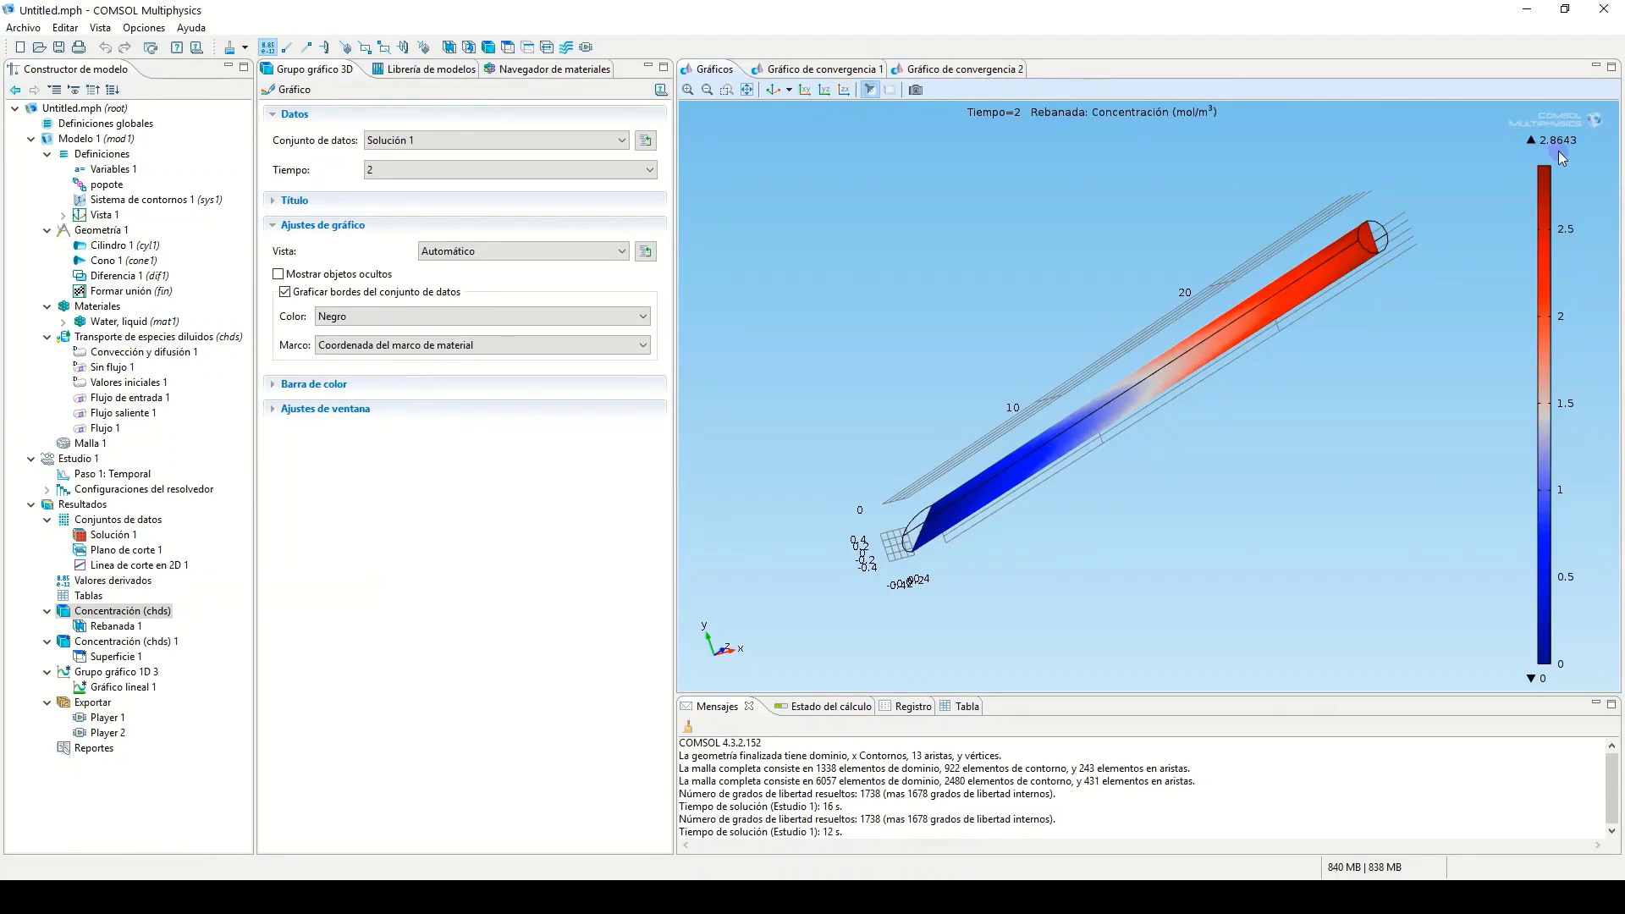
{"action": "left_click", "coordinate": [117, 631]}
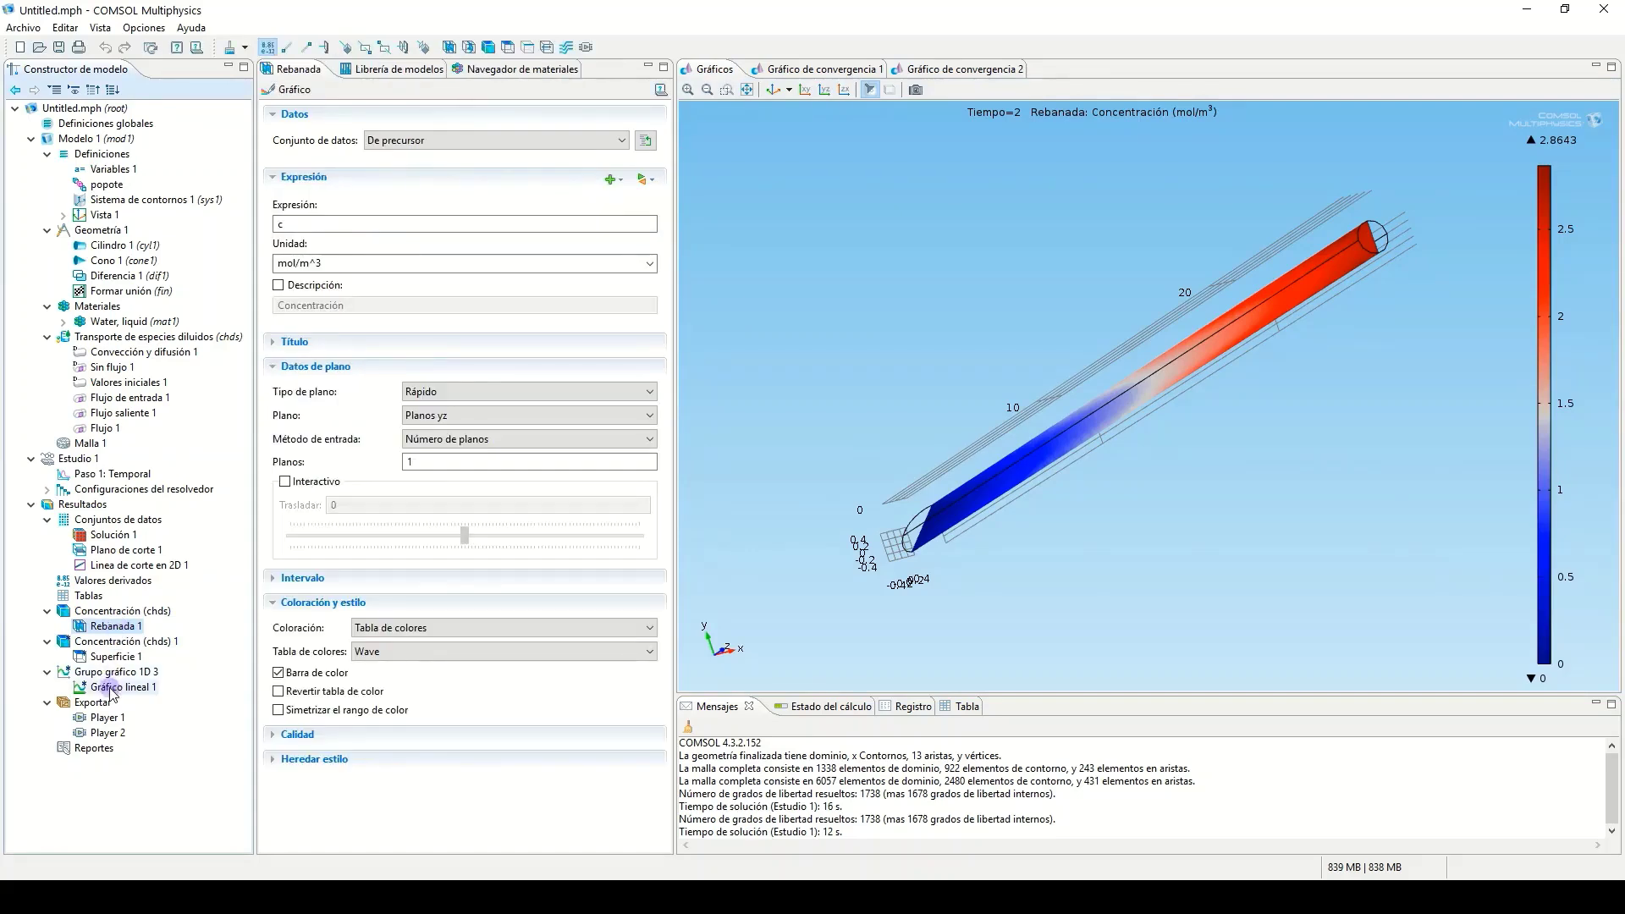
{"action": "left_click", "coordinate": [112, 692]}
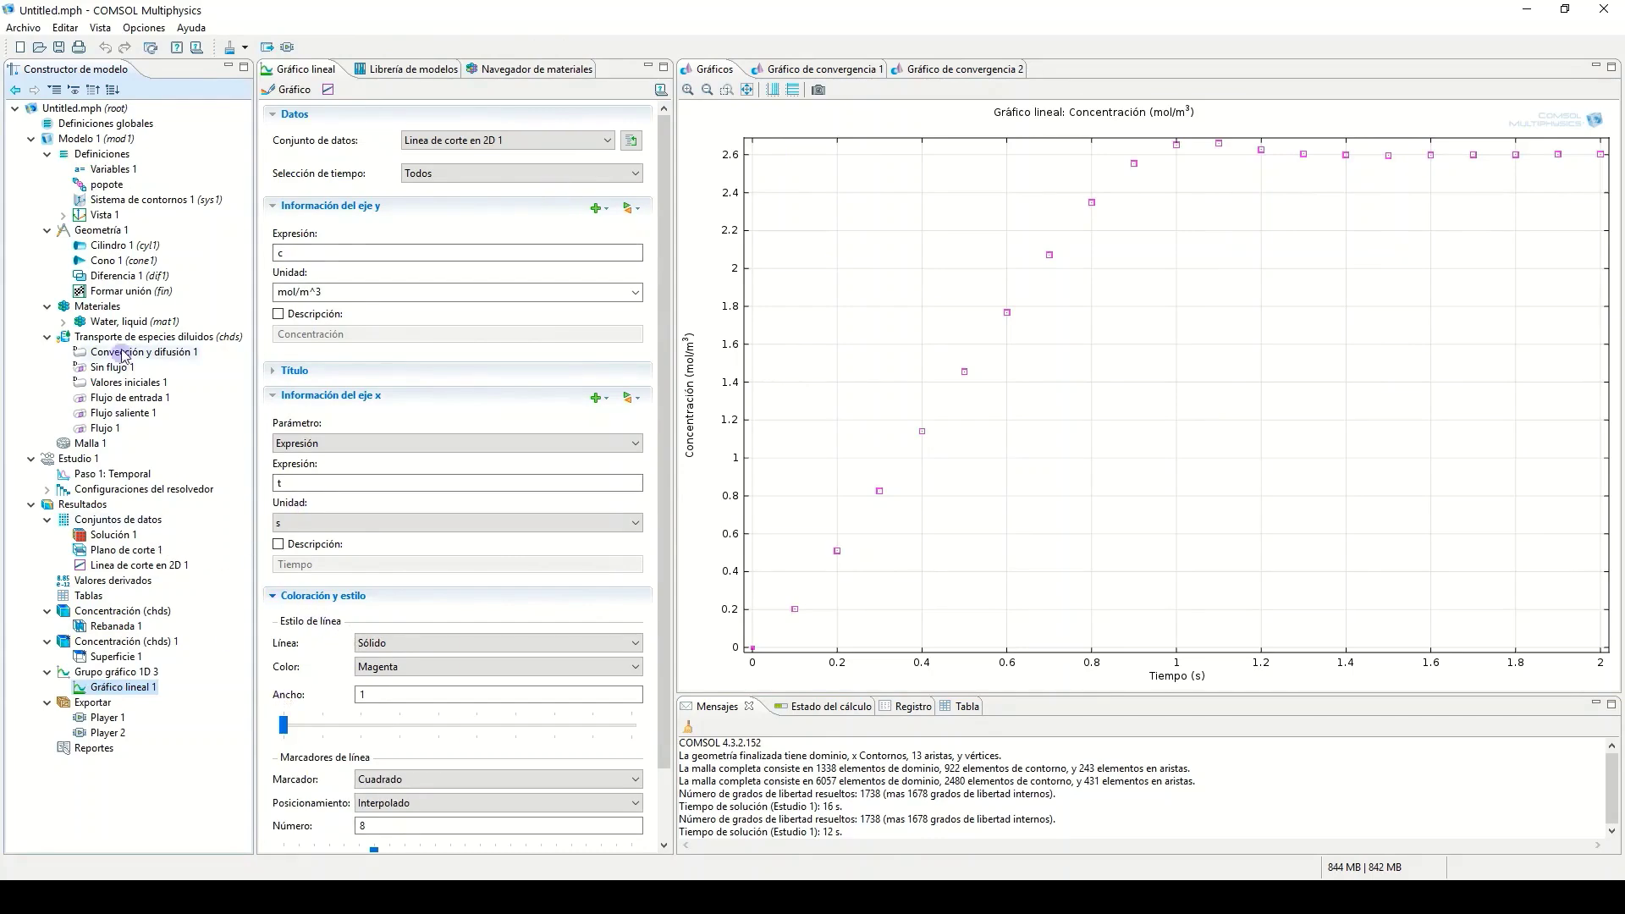
- Set the percentage concentration variable CPC to 1.9, recompute Estudio 1, and show the line graph of concentration over time
{"action": "left_click", "coordinate": [108, 168]}
{"action": "left_click", "coordinate": [377, 222]}
{"action": "left_click", "coordinate": [377, 221]}
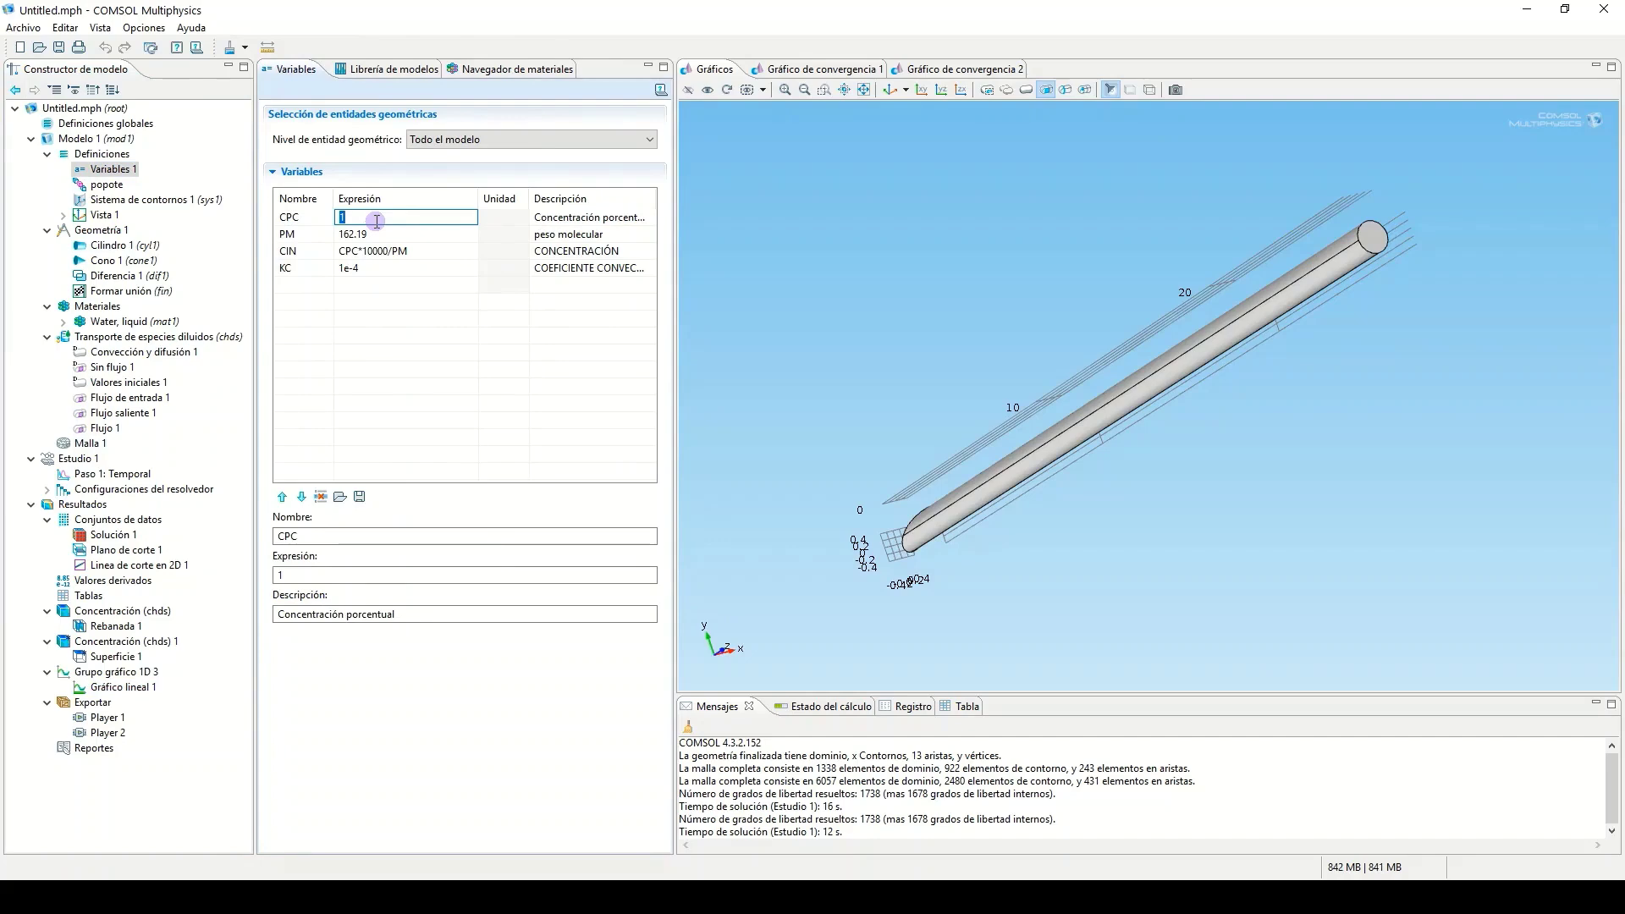
{"action": "type", "text": ".9"}
{"action": "left_click", "coordinate": [271, 127]}
{"action": "left_click", "coordinate": [79, 457]}
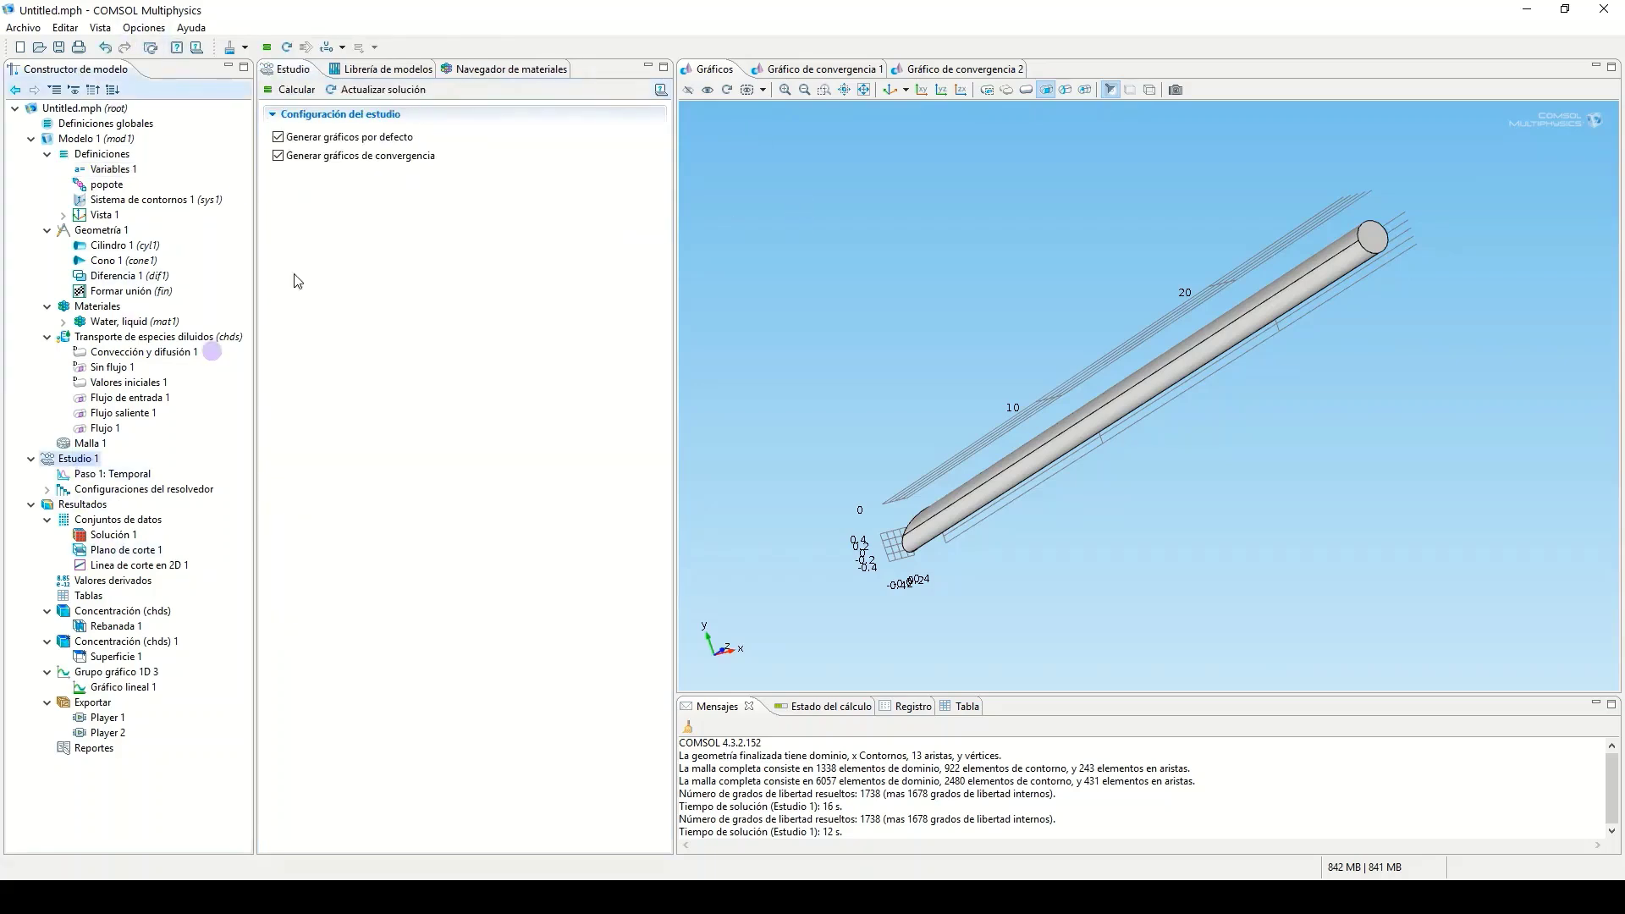
{"action": "left_click", "coordinate": [298, 90]}
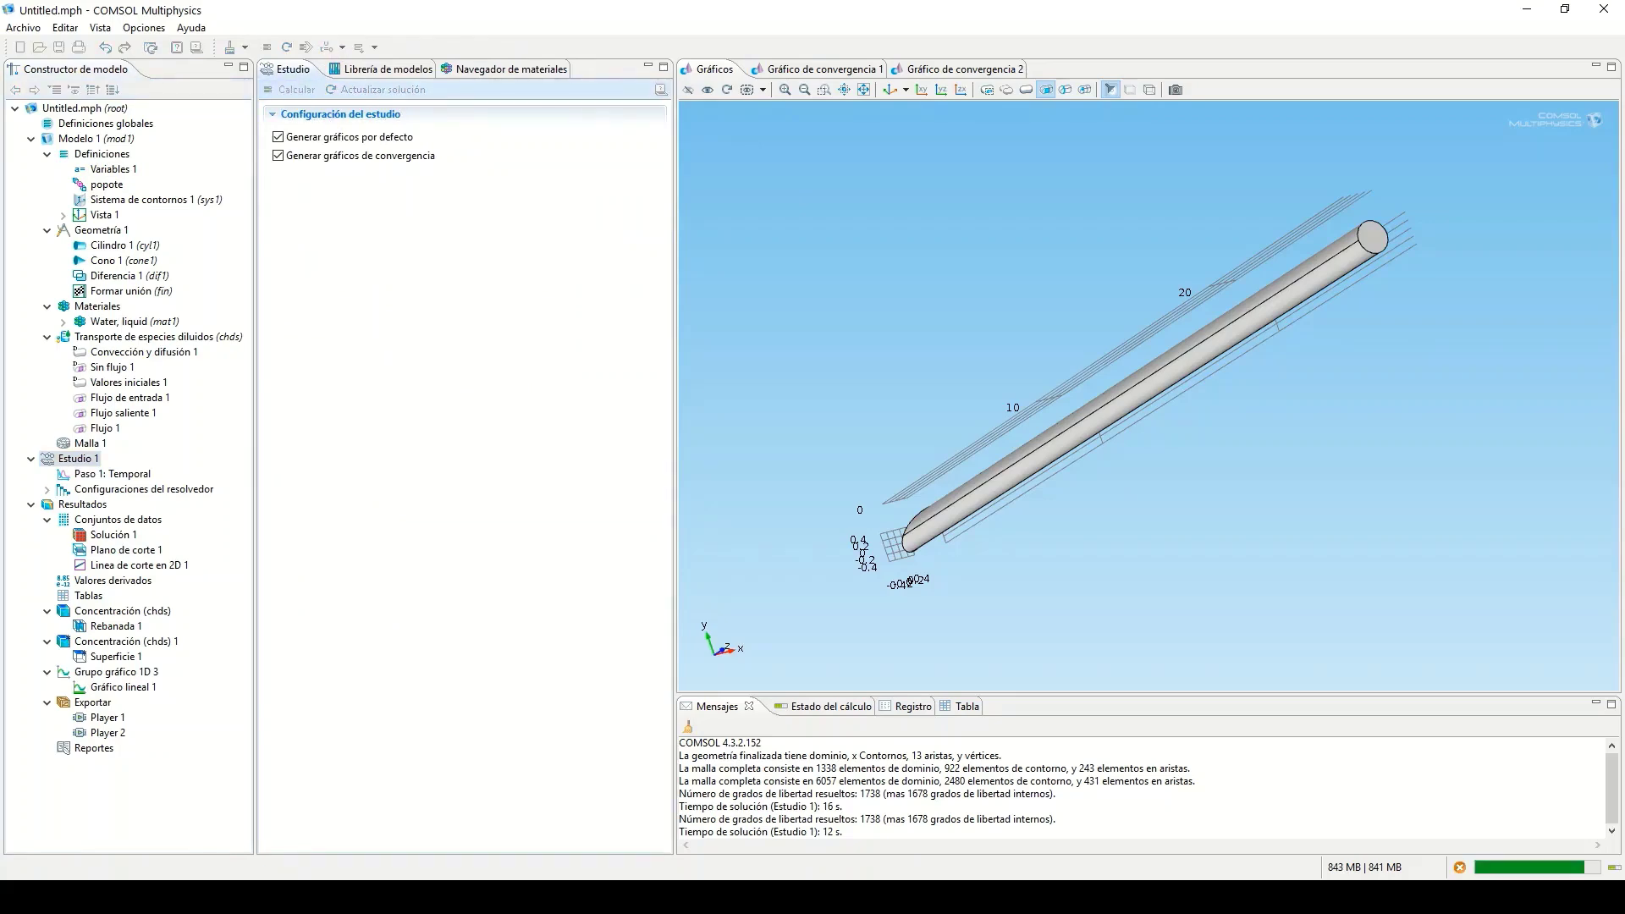
{"action": "left_click", "coordinate": [105, 688]}
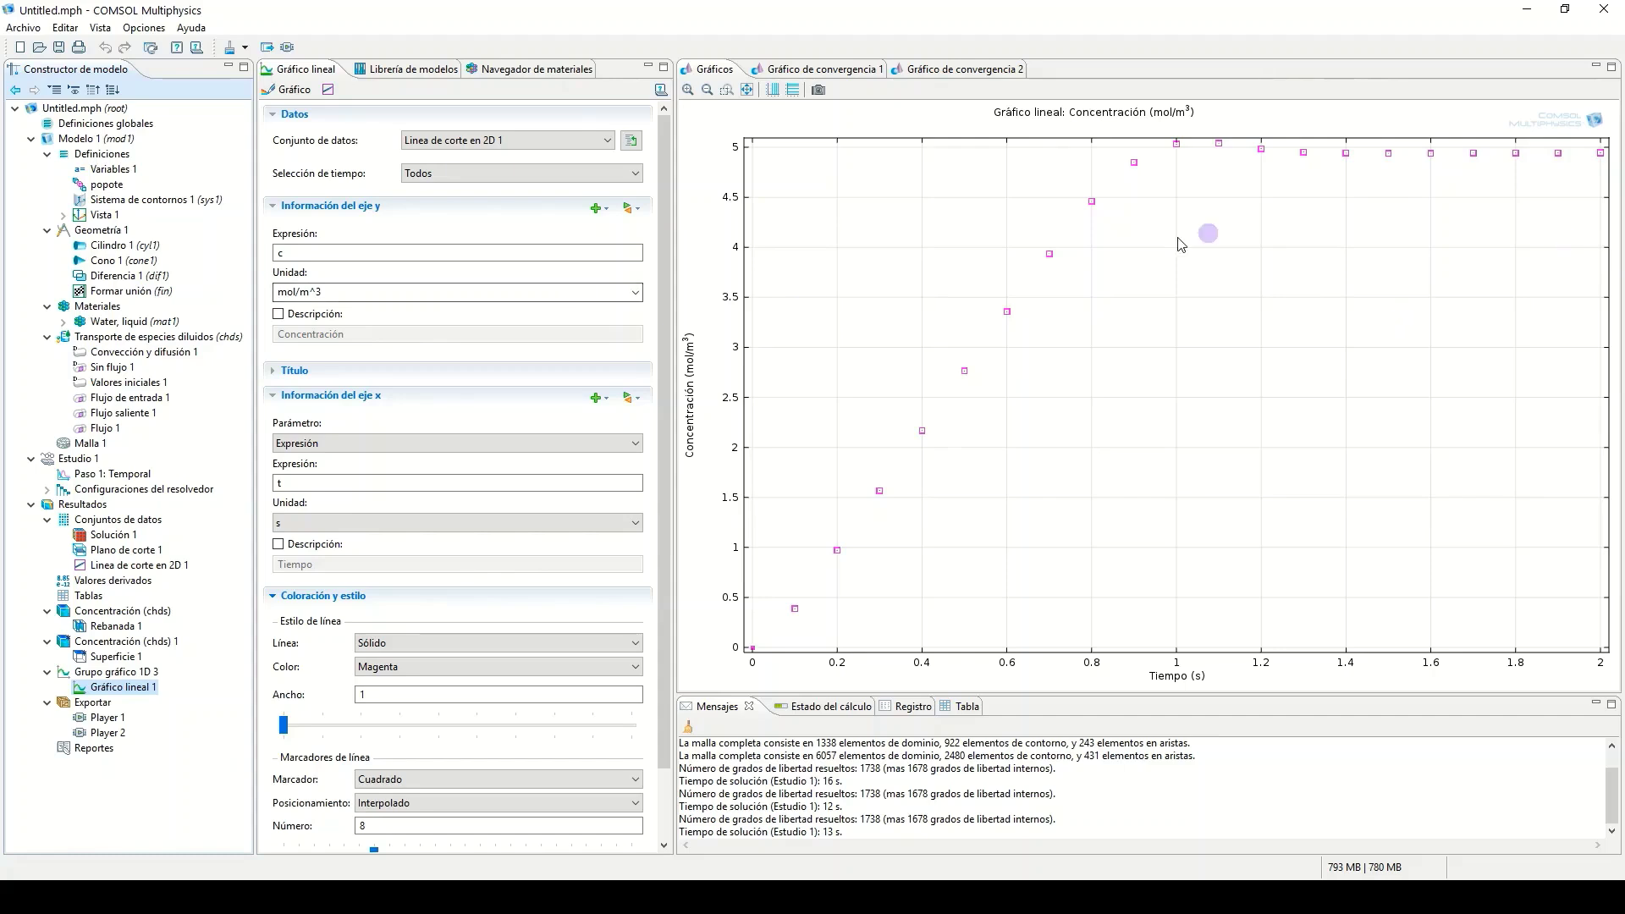
- Set the percentage concentration variable CPC to 2.5, recompute Estudio 1, and show the line graph of concentration over time
{"action": "left_click", "coordinate": [114, 169]}
{"action": "double_click", "coordinate": [363, 217]}
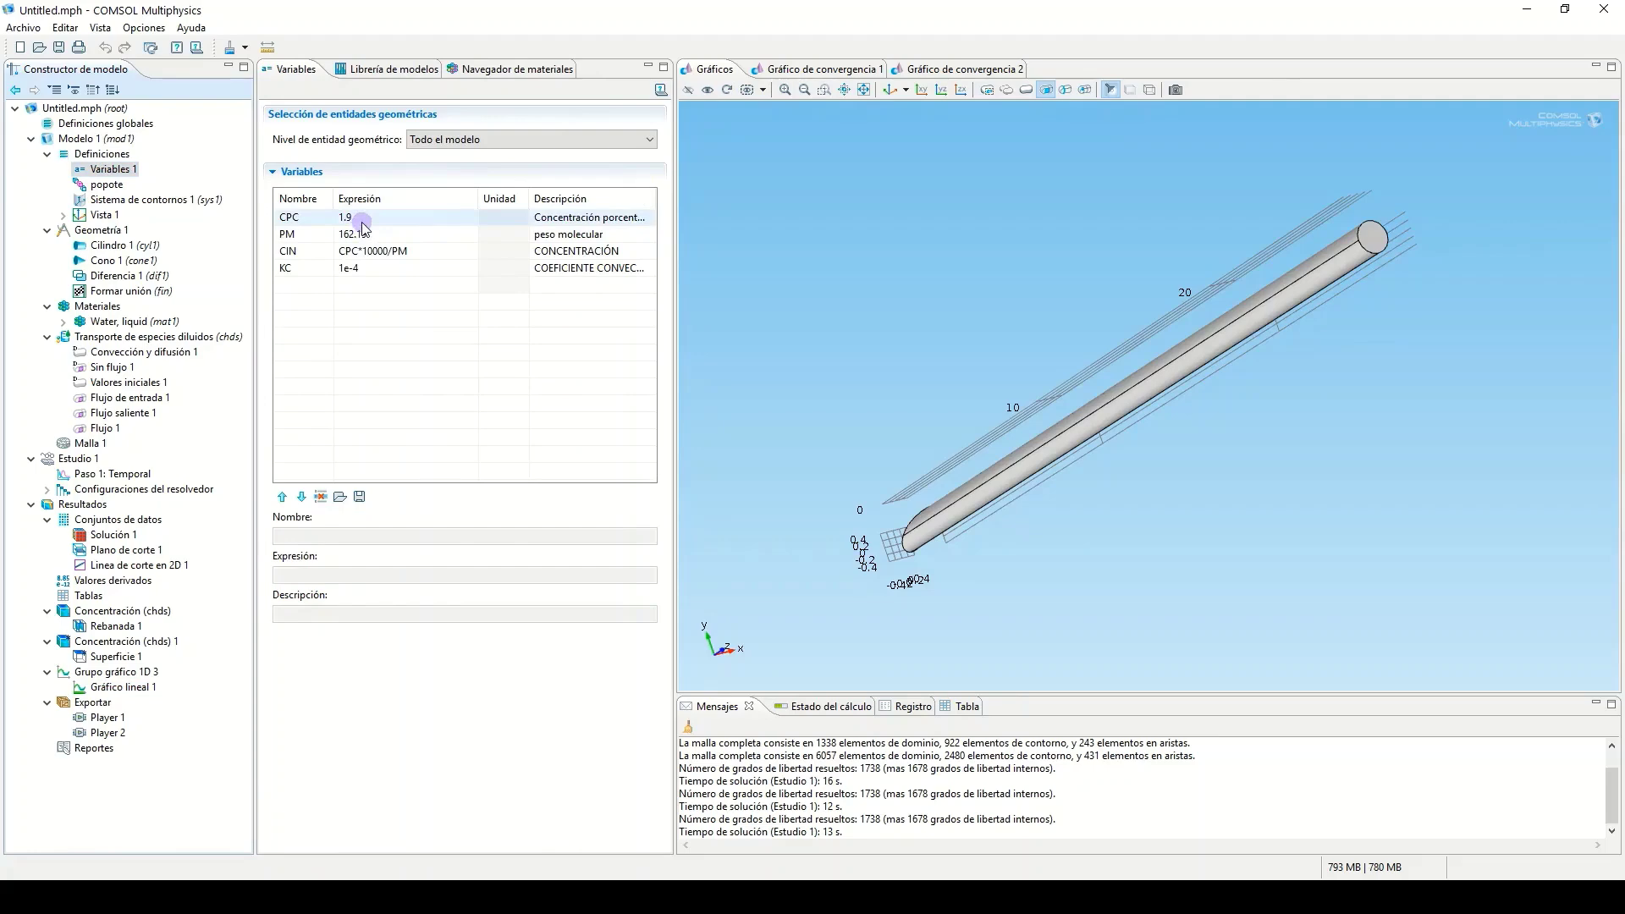
{"action": "type", "text": "2.5"}
{"action": "left_click", "coordinate": [98, 459]}
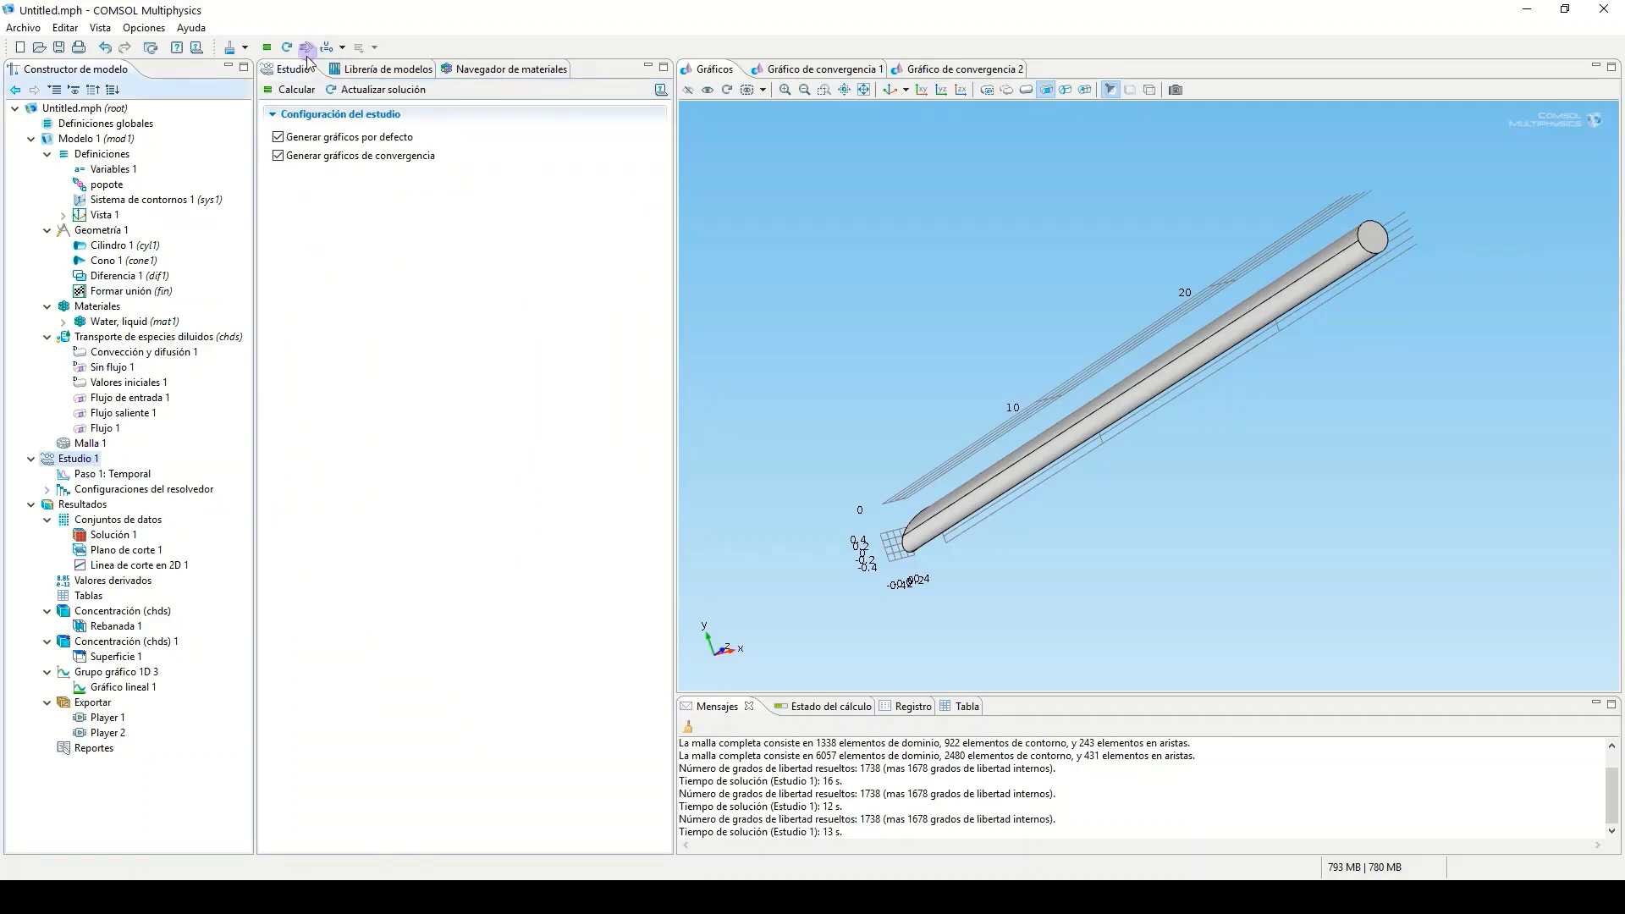
{"action": "left_click", "coordinate": [290, 90]}
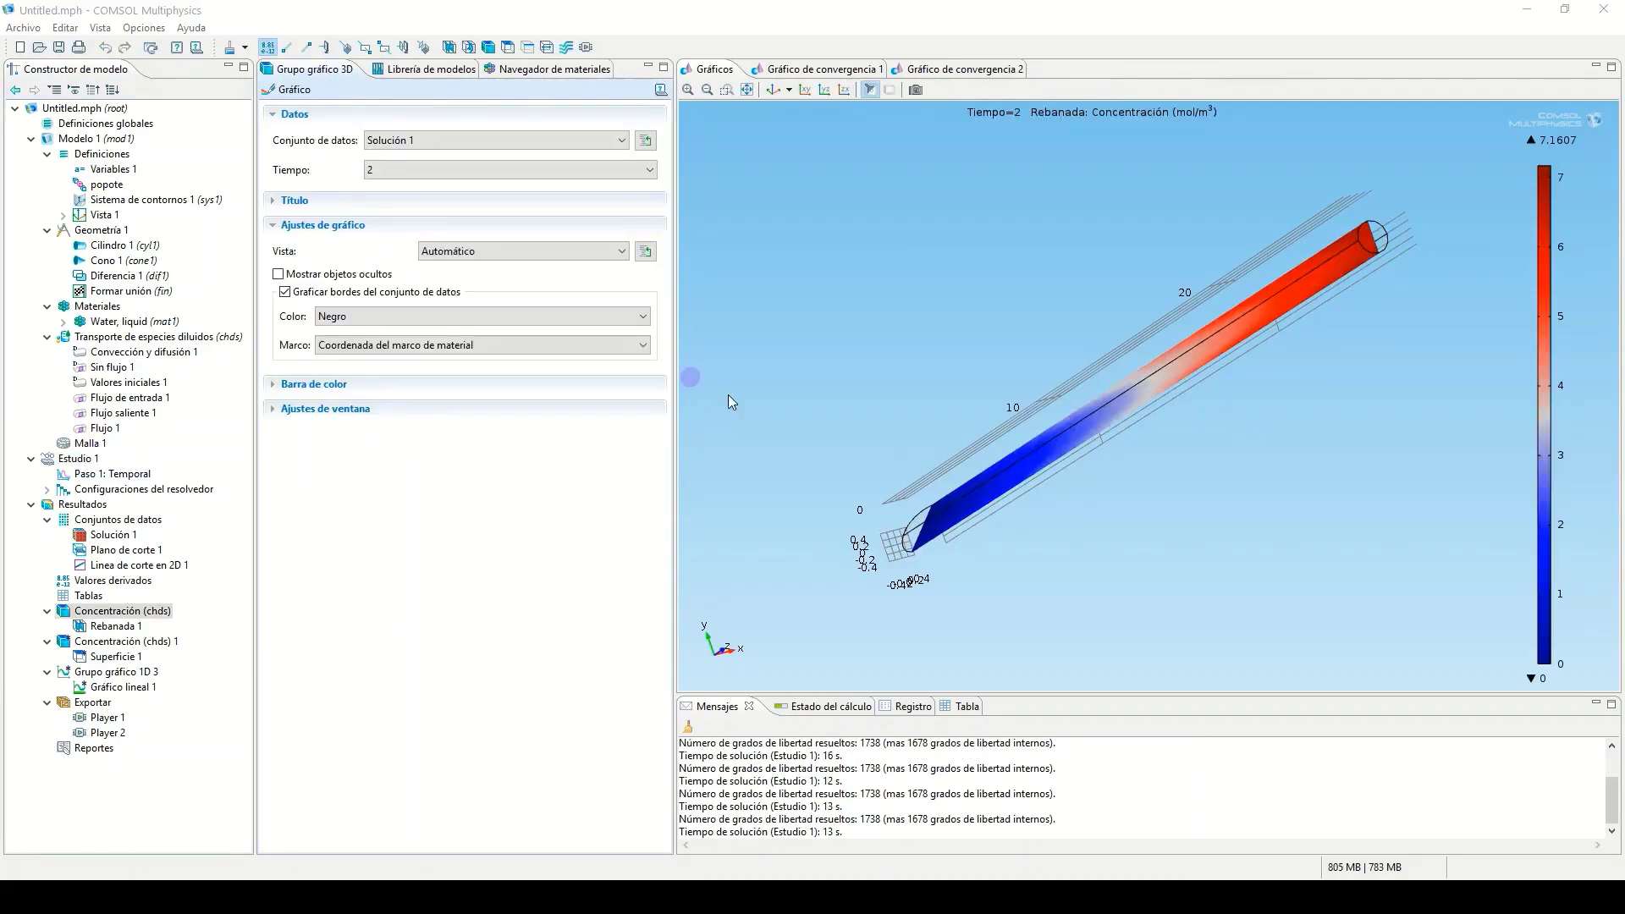
{"action": "left_click", "coordinate": [116, 688]}
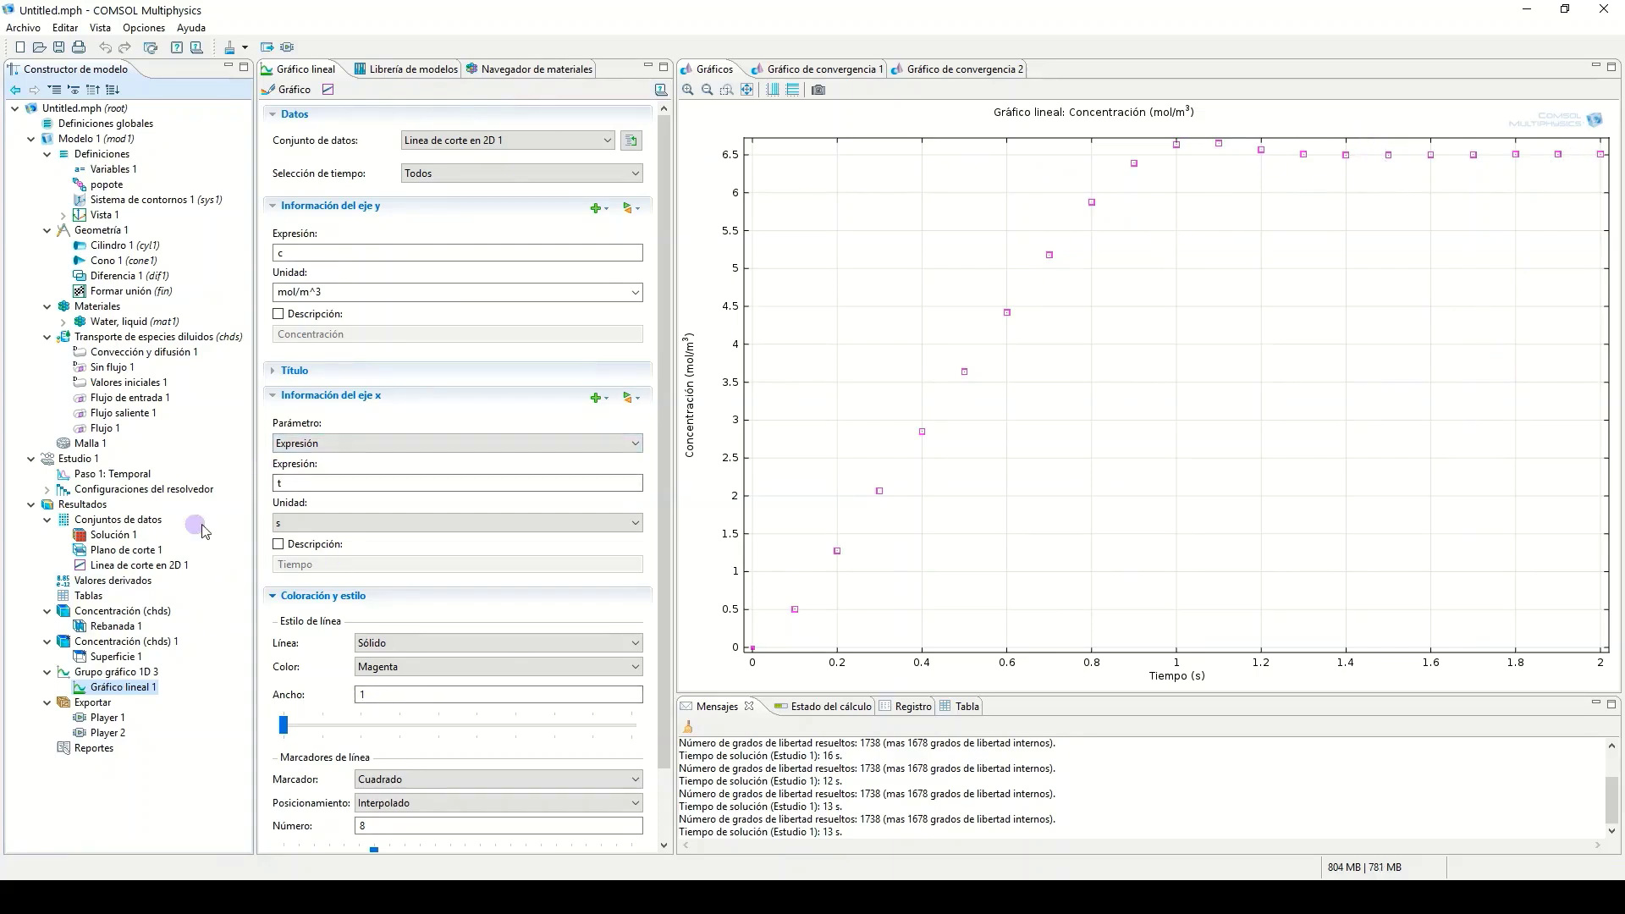
- Set the z-coordinate of Plano de corte 1 to 25 cm, plot the plane, and show the updated line graph
{"action": "left_click", "coordinate": [150, 567]}
{"action": "left_click", "coordinate": [127, 550]}
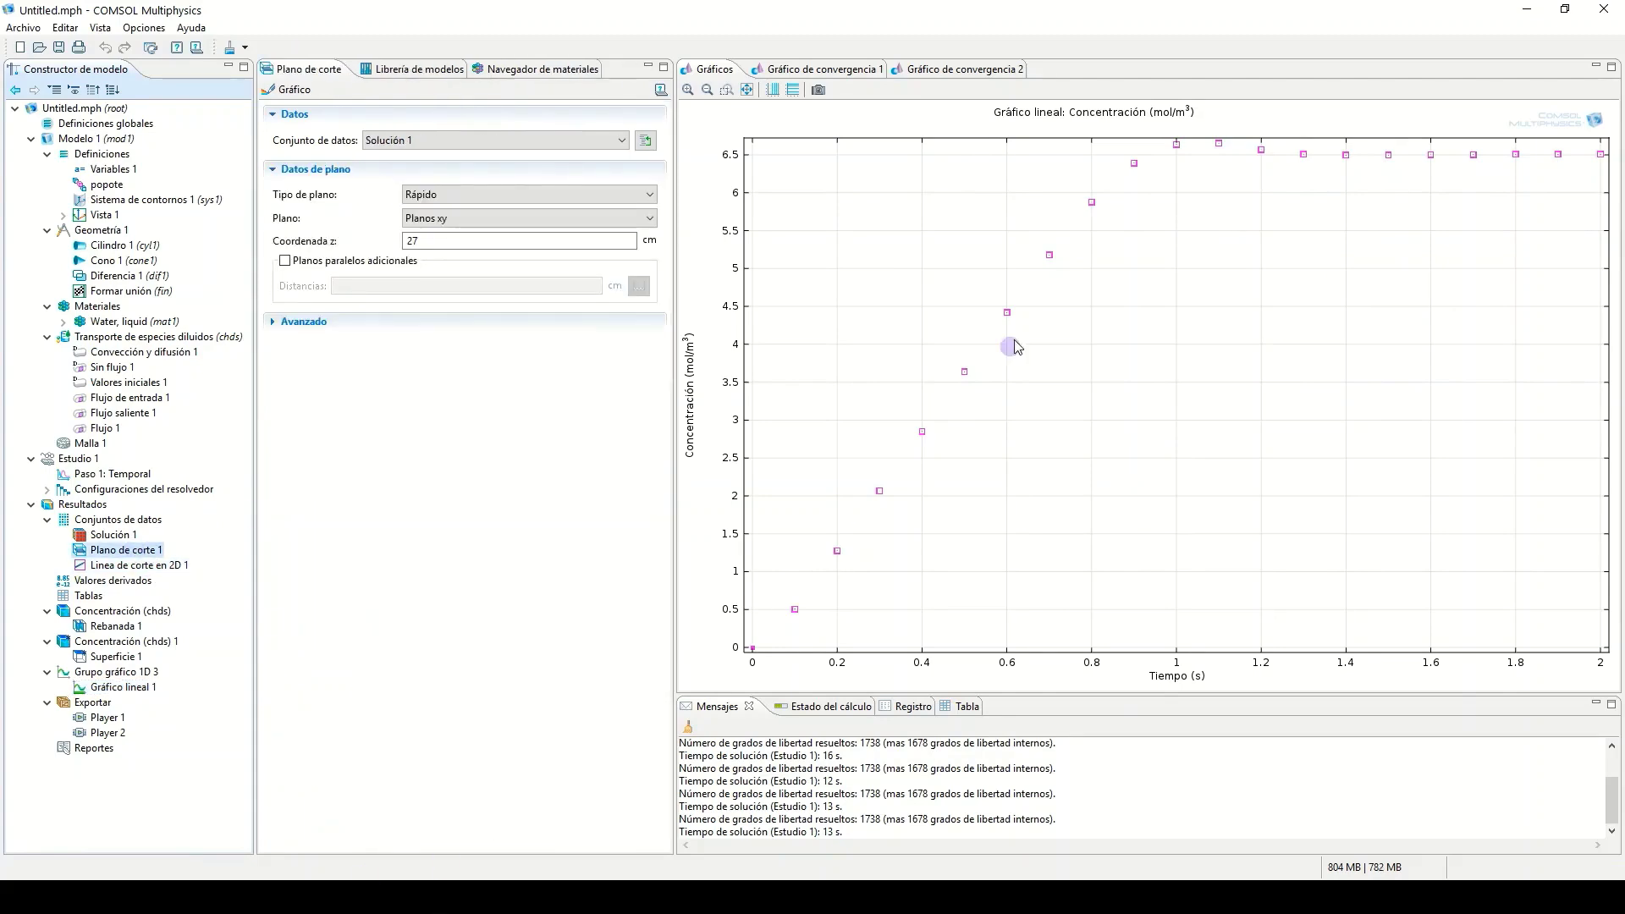
{"action": "double_click", "coordinate": [413, 241]}
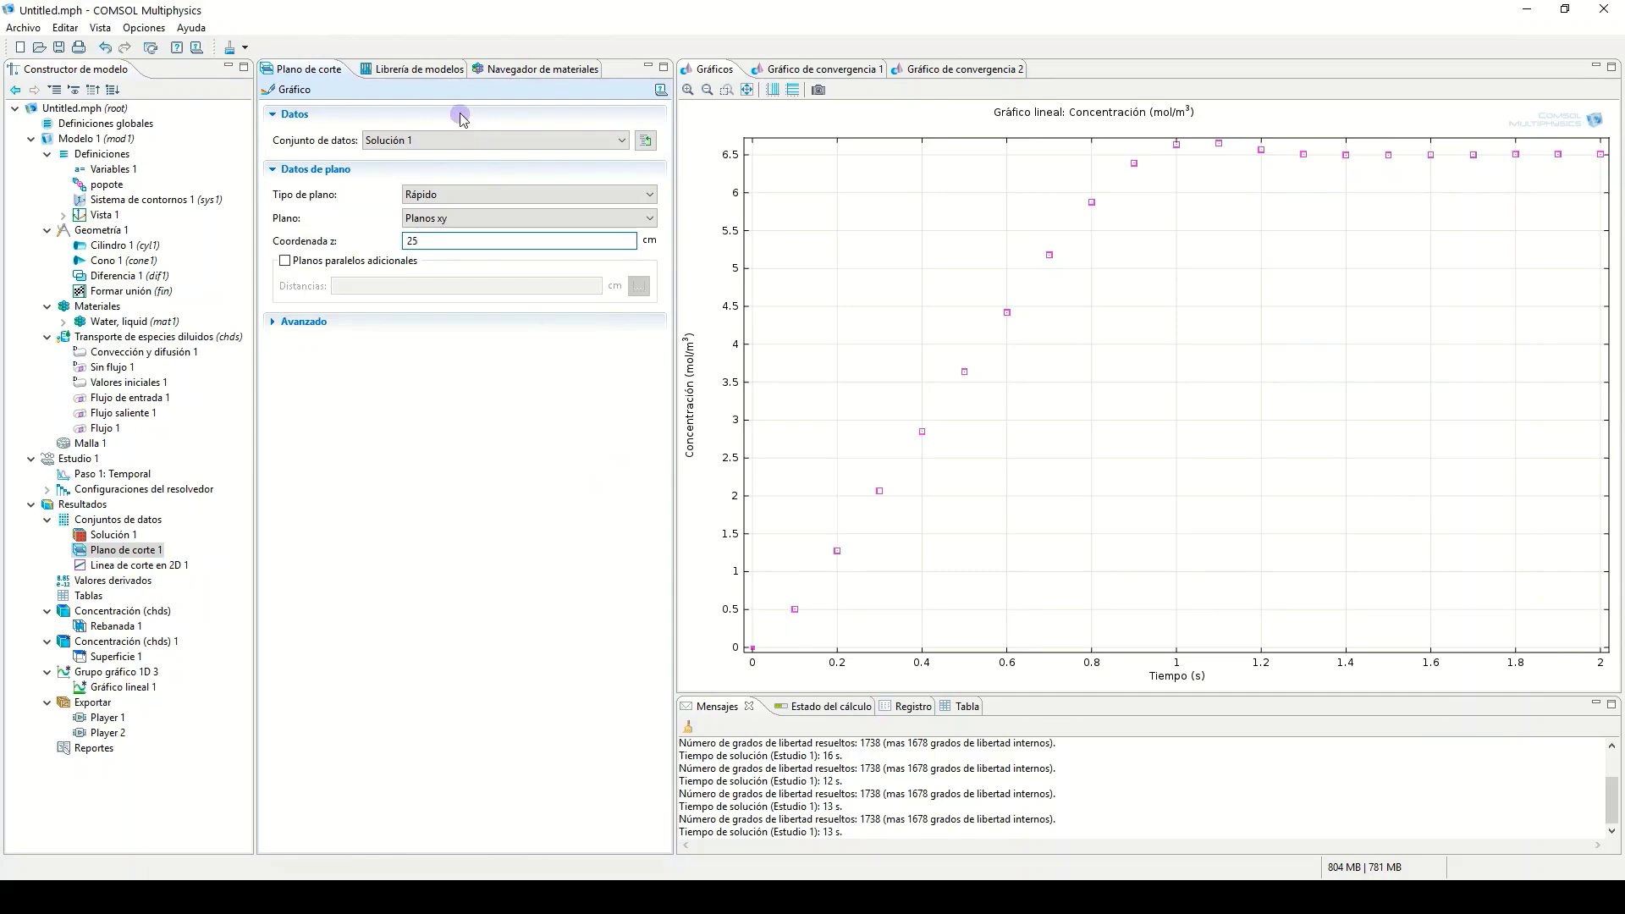
{"action": "left_click", "coordinate": [301, 92]}
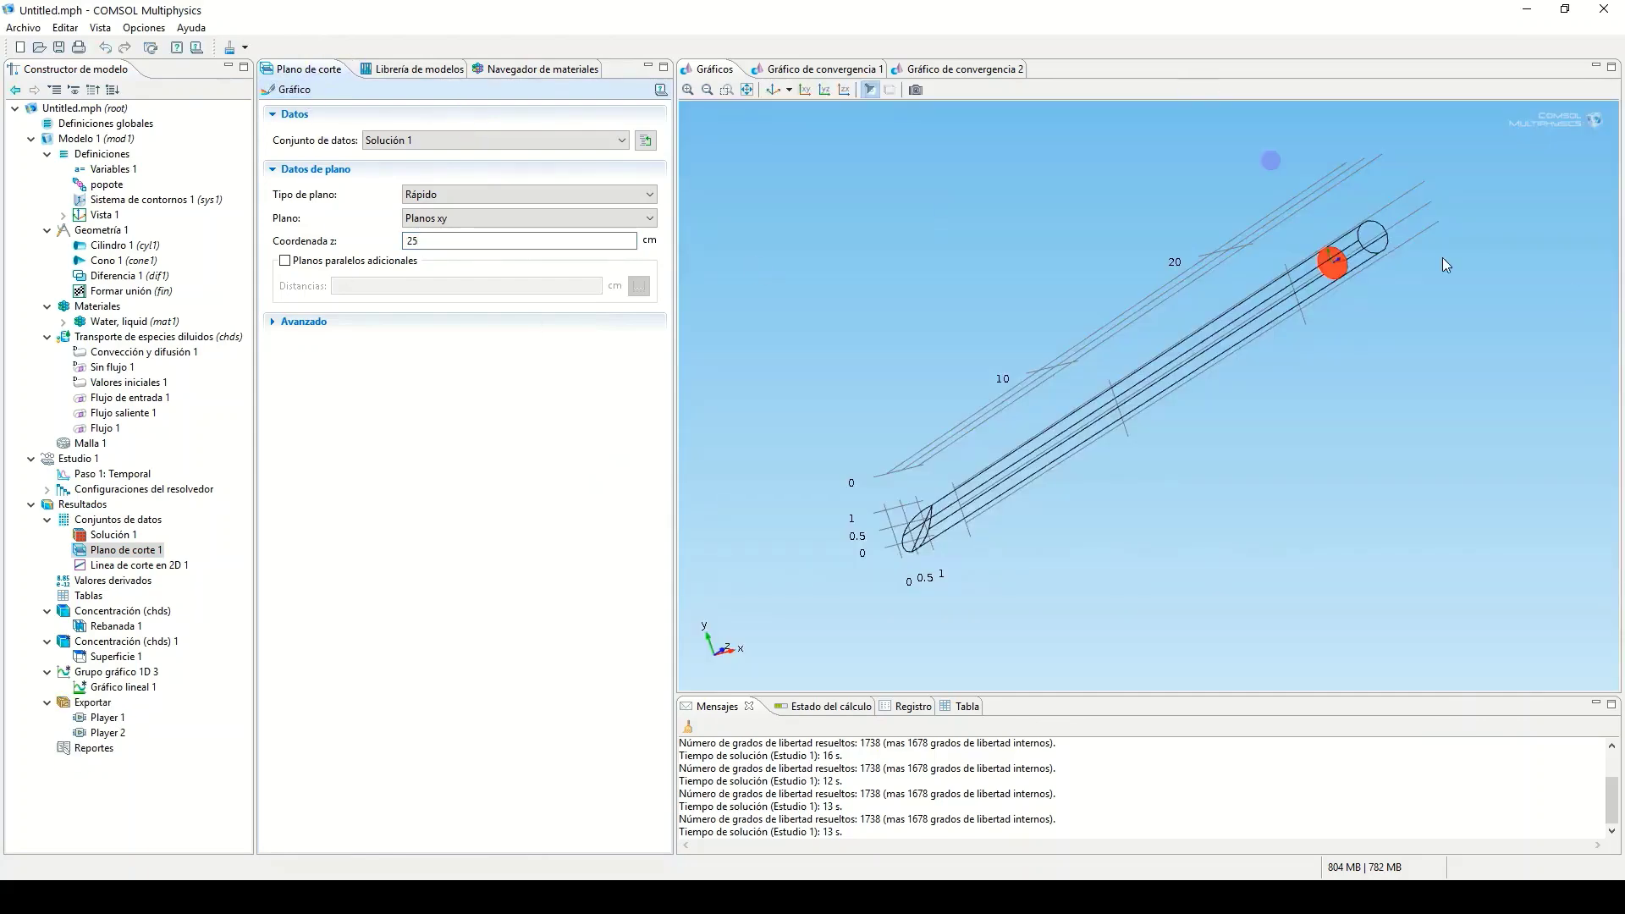
{"action": "left_click", "coordinate": [110, 688]}
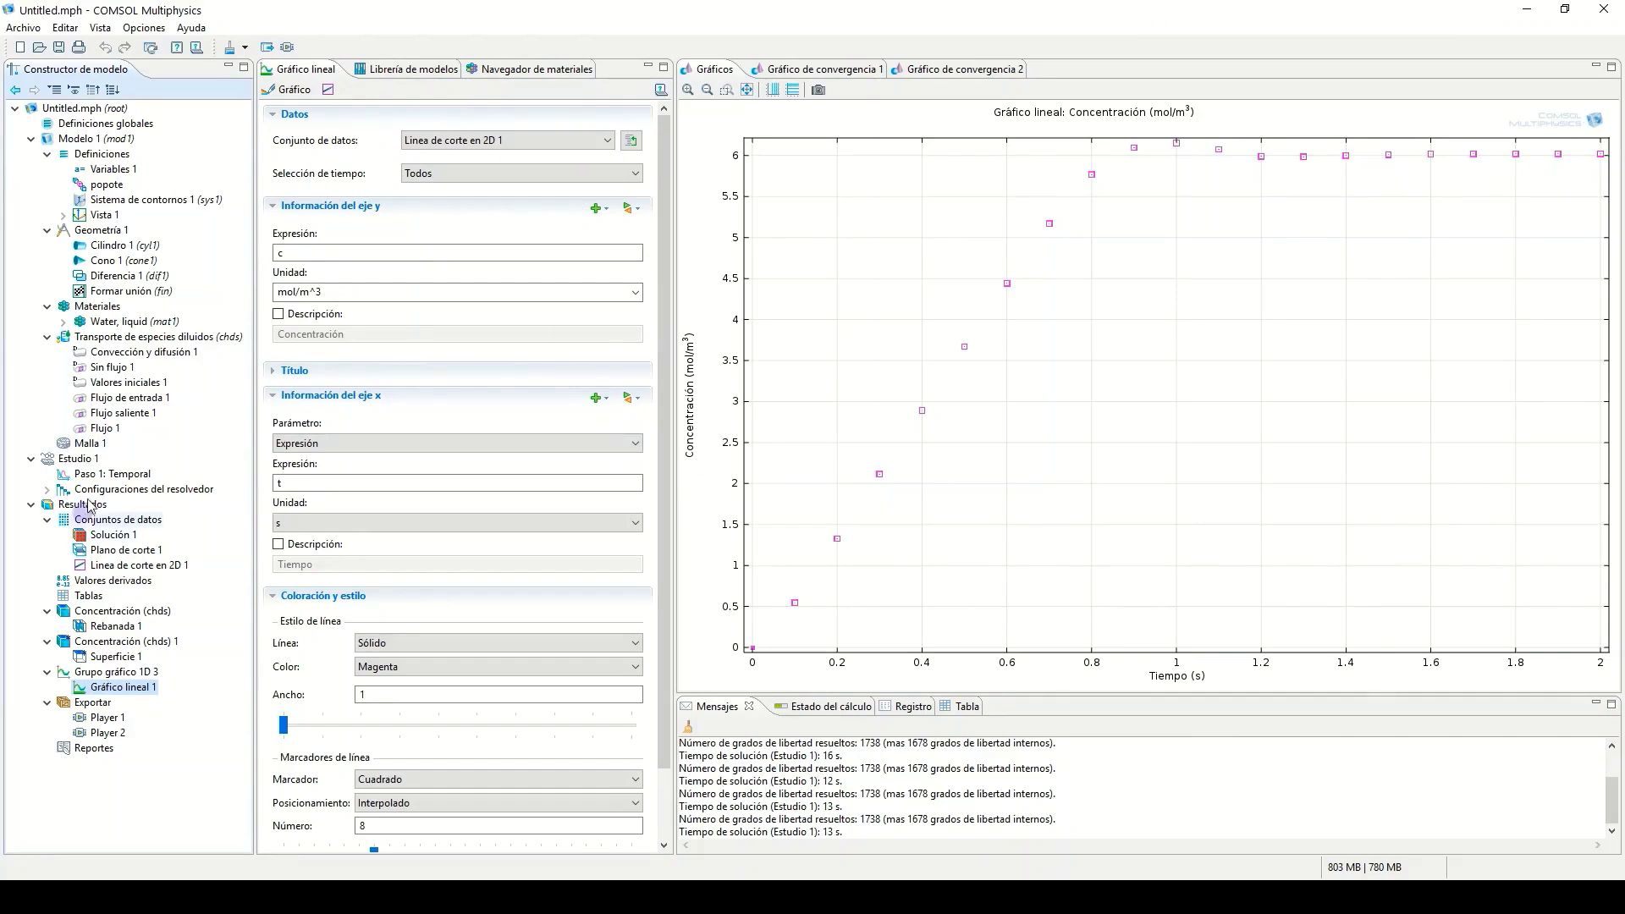
- Set the z-coordinate of Plano de corte 1 to 23 cm, plot the plane, and show the updated line graph
{"action": "left_click", "coordinate": [126, 550]}
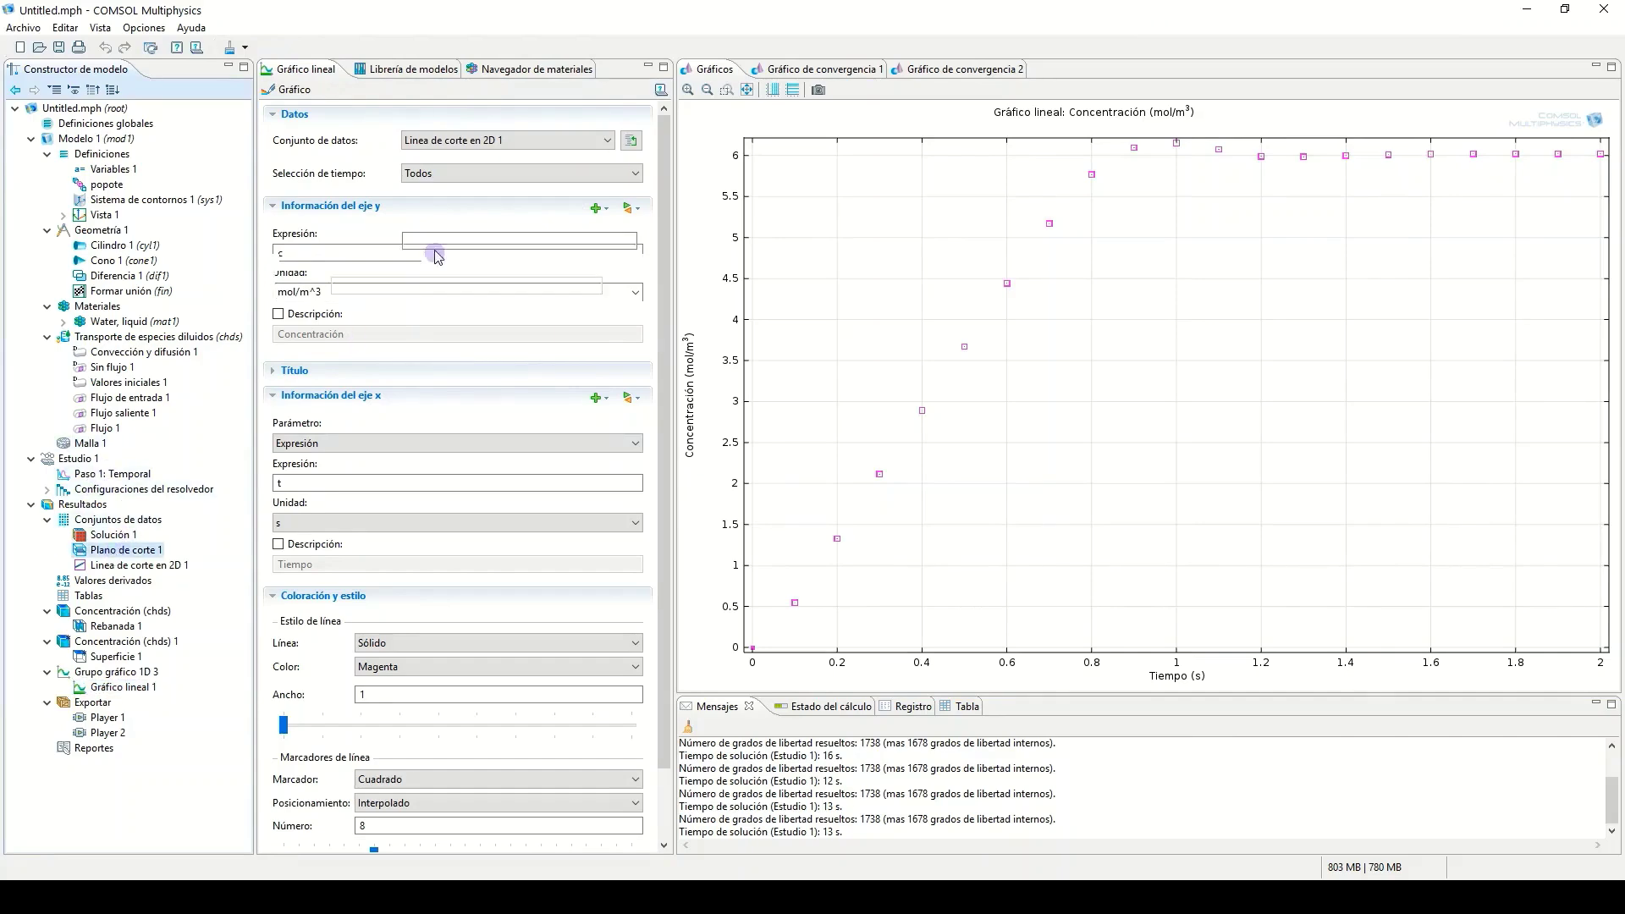
{"action": "double_click", "coordinate": [411, 242]}
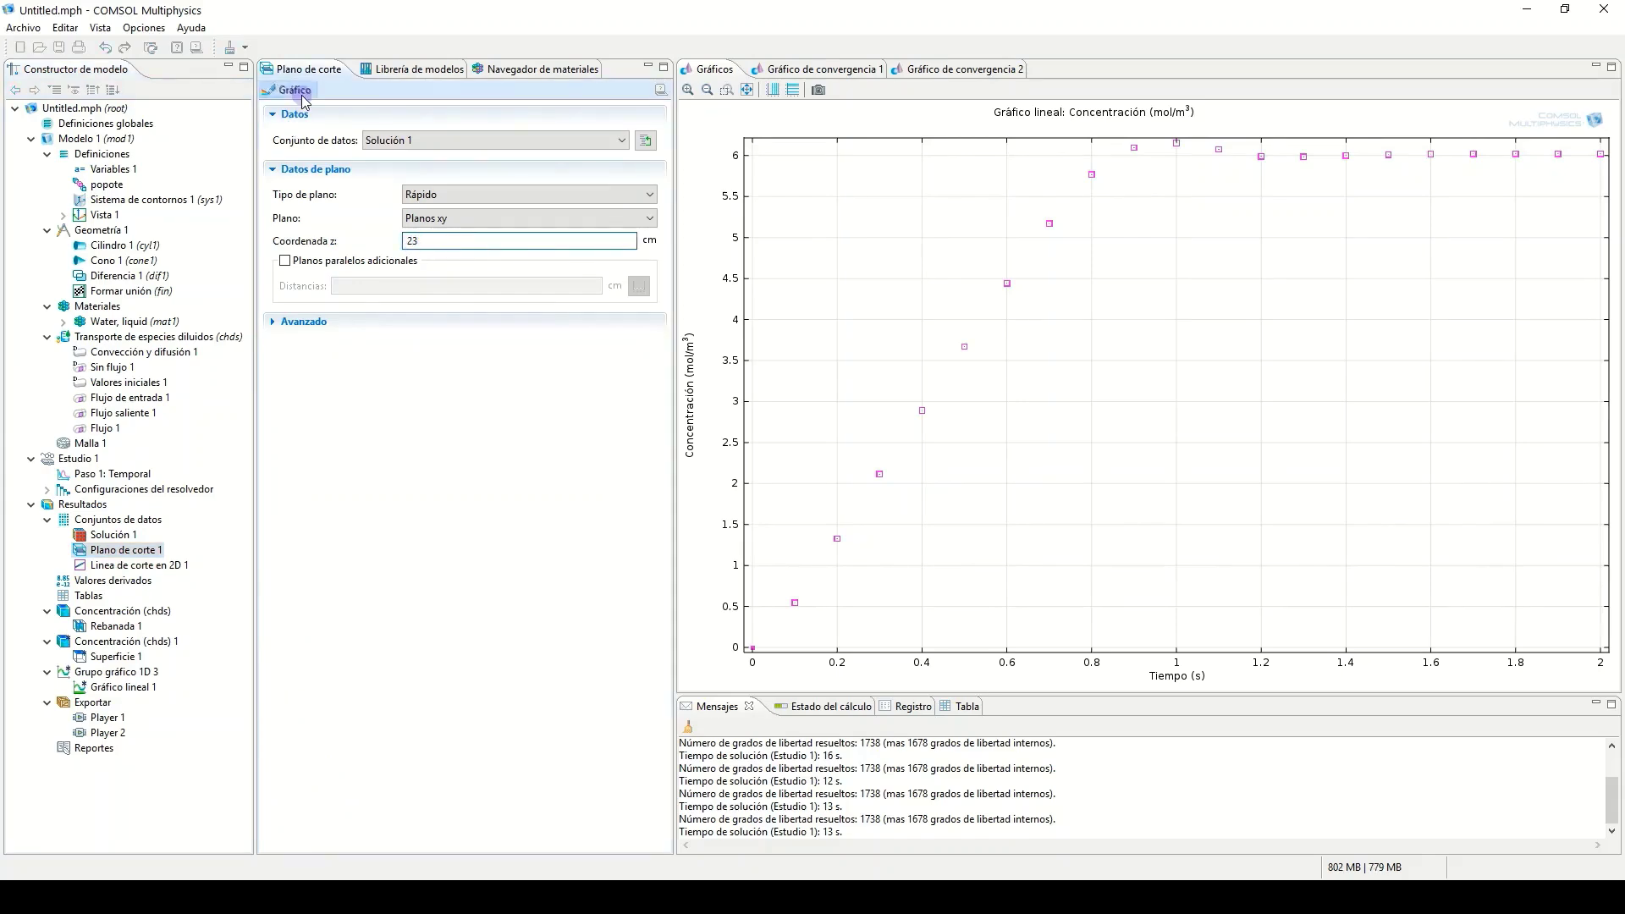
{"action": "left_click", "coordinate": [288, 89]}
{"action": "left_click", "coordinate": [140, 688]}
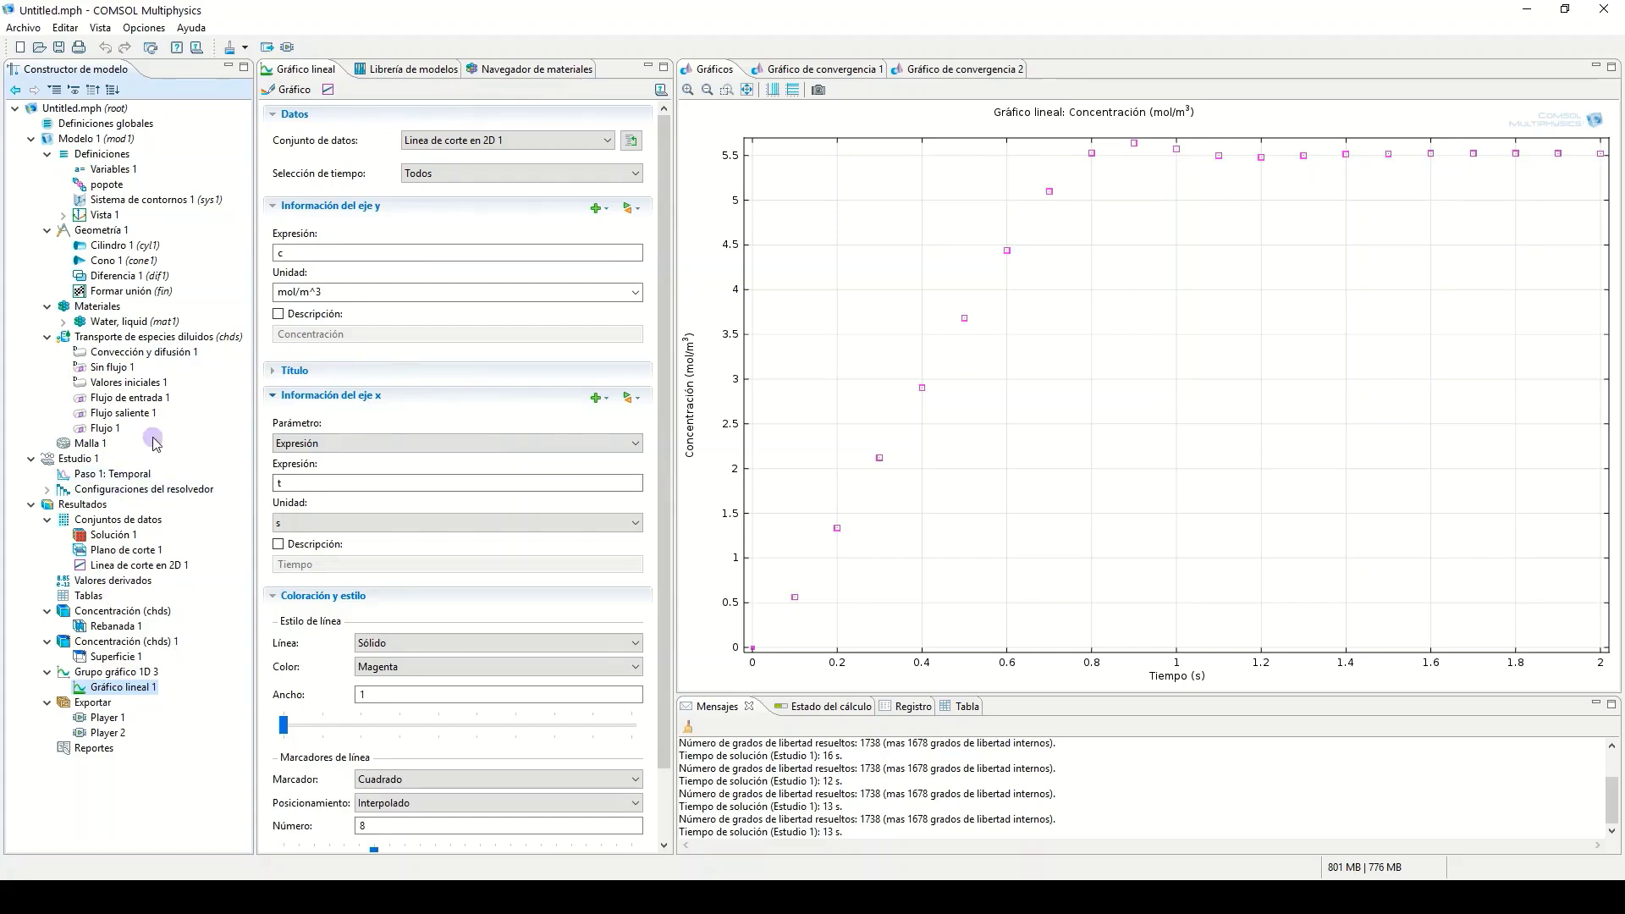
- Set the z-coordinate of Plano de corte 1 to 21 cm, plot the plane, and show the updated line graph
{"action": "left_click", "coordinate": [118, 552]}
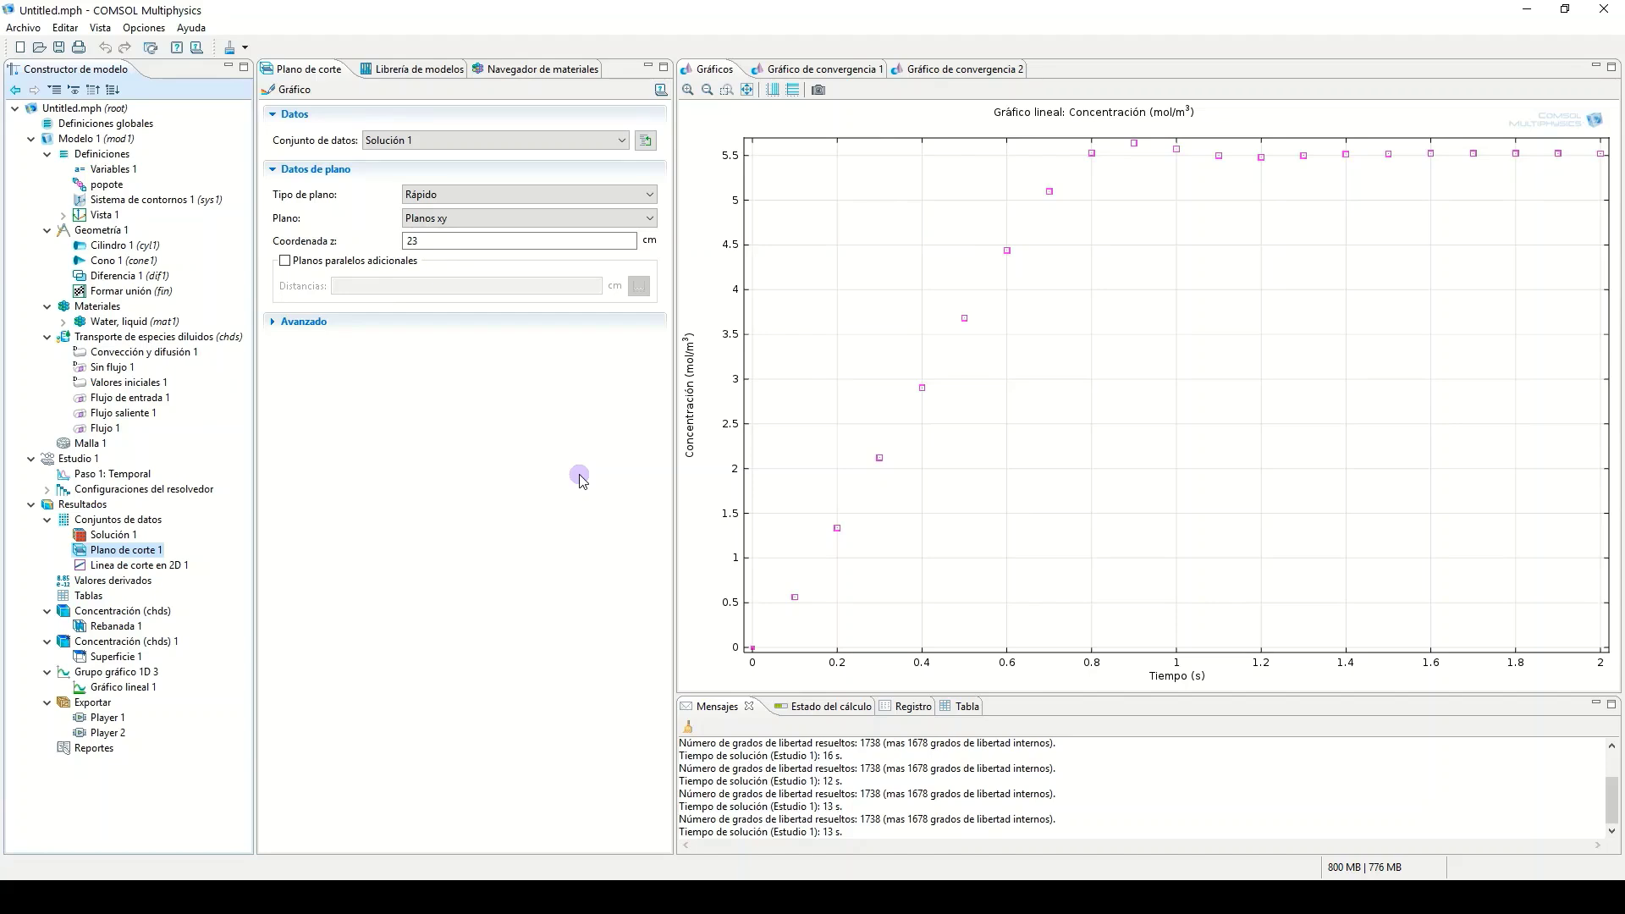
{"action": "left_click", "coordinate": [417, 242]}
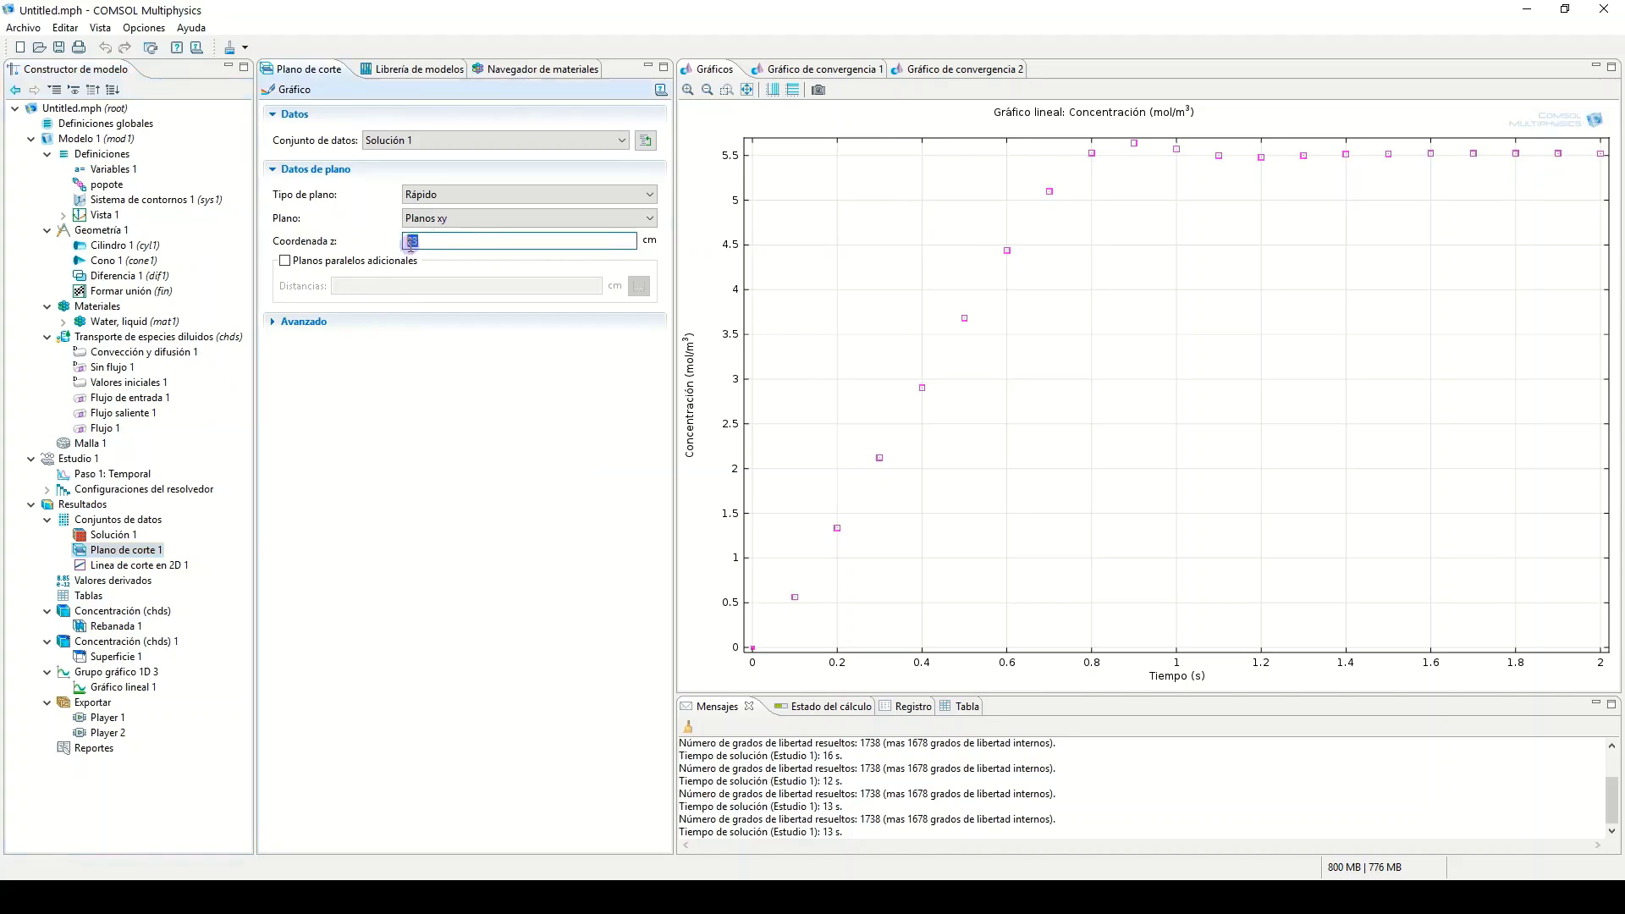
{"action": "type", "text": "21"}
{"action": "left_click", "coordinate": [290, 89]}
{"action": "left_click", "coordinate": [93, 688]}
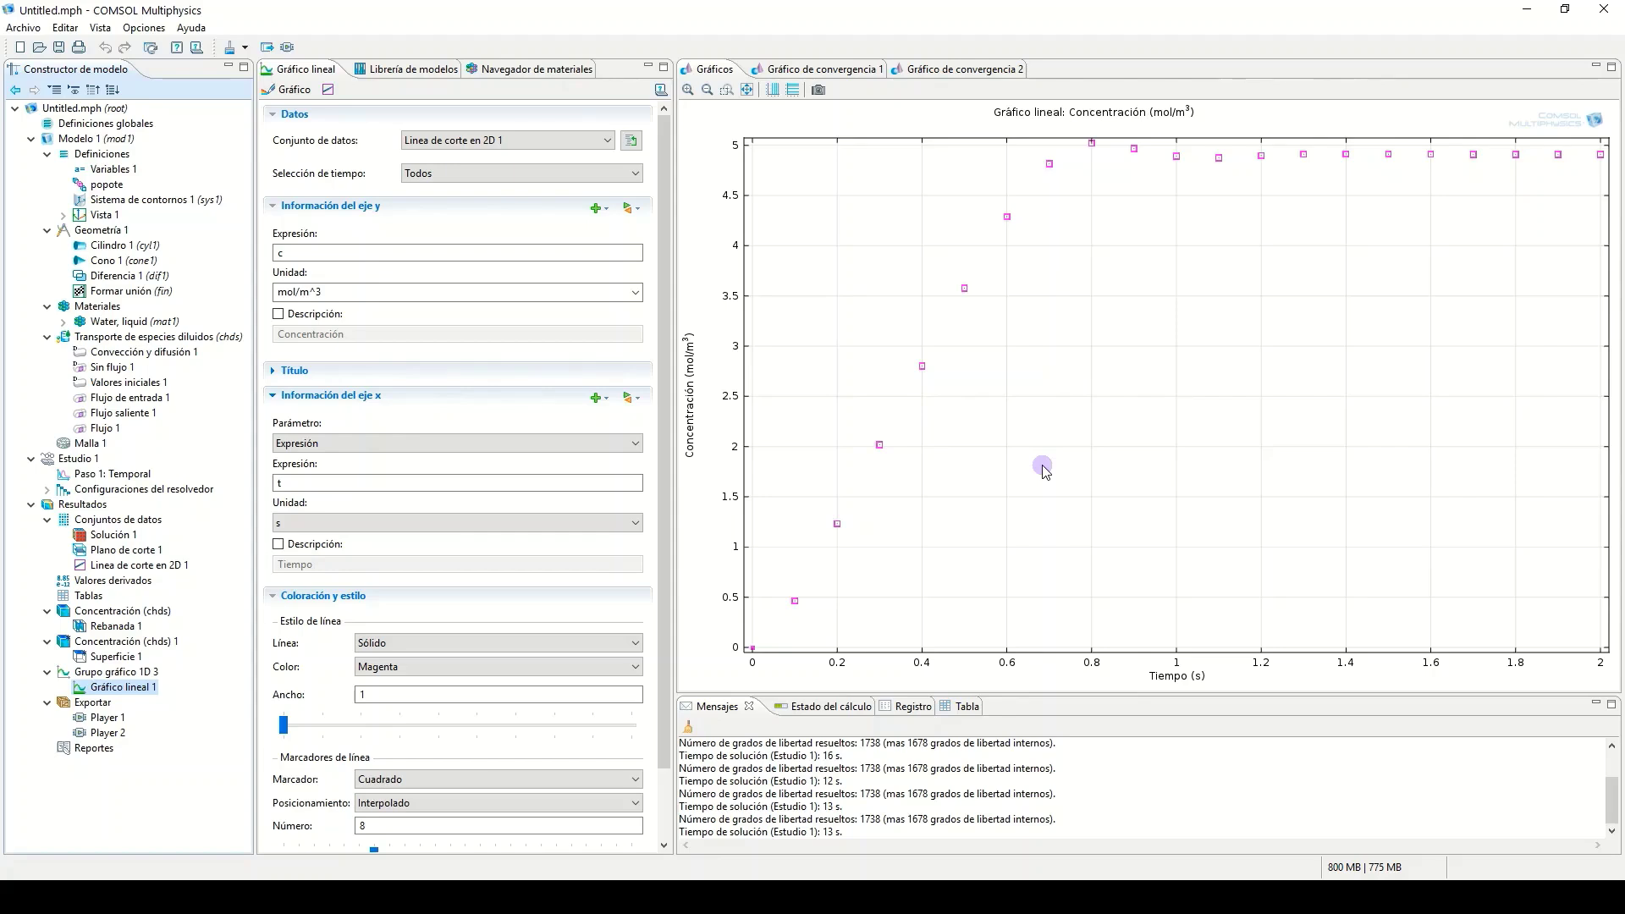
- Add a point graph to the 1D plot group Grupo gráfico 1D 3 and use Solución 1 as its dataset
{"action": "left_click", "coordinate": [93, 674]}
{"action": "right_click", "coordinate": [93, 674]}
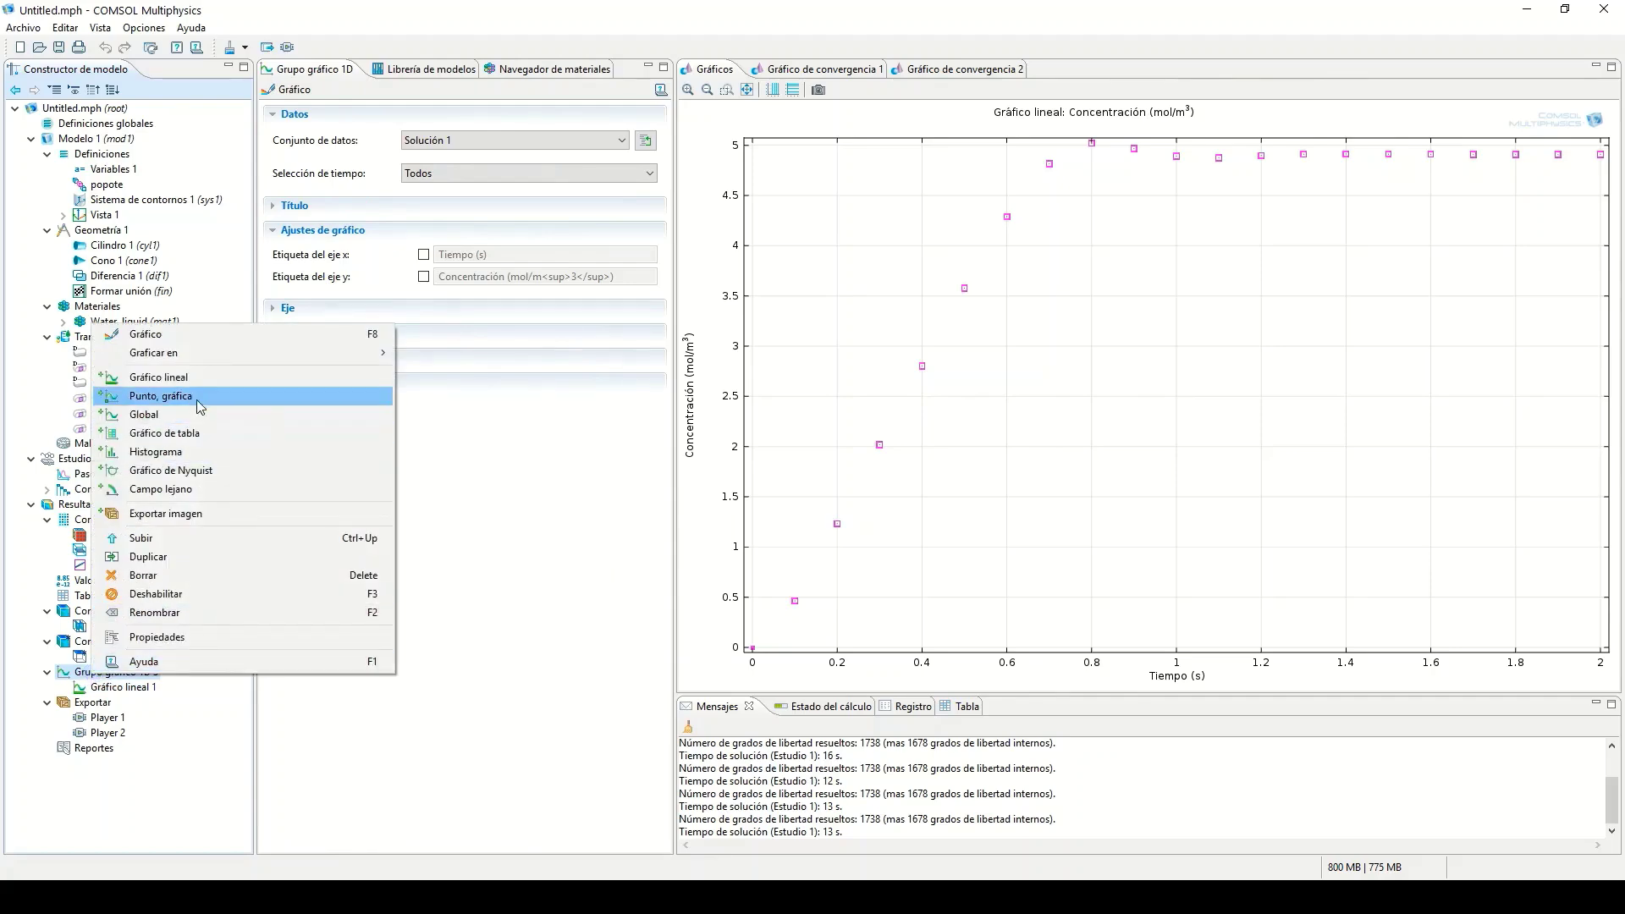
{"action": "left_click", "coordinate": [197, 397]}
{"action": "left_click", "coordinate": [127, 702]}
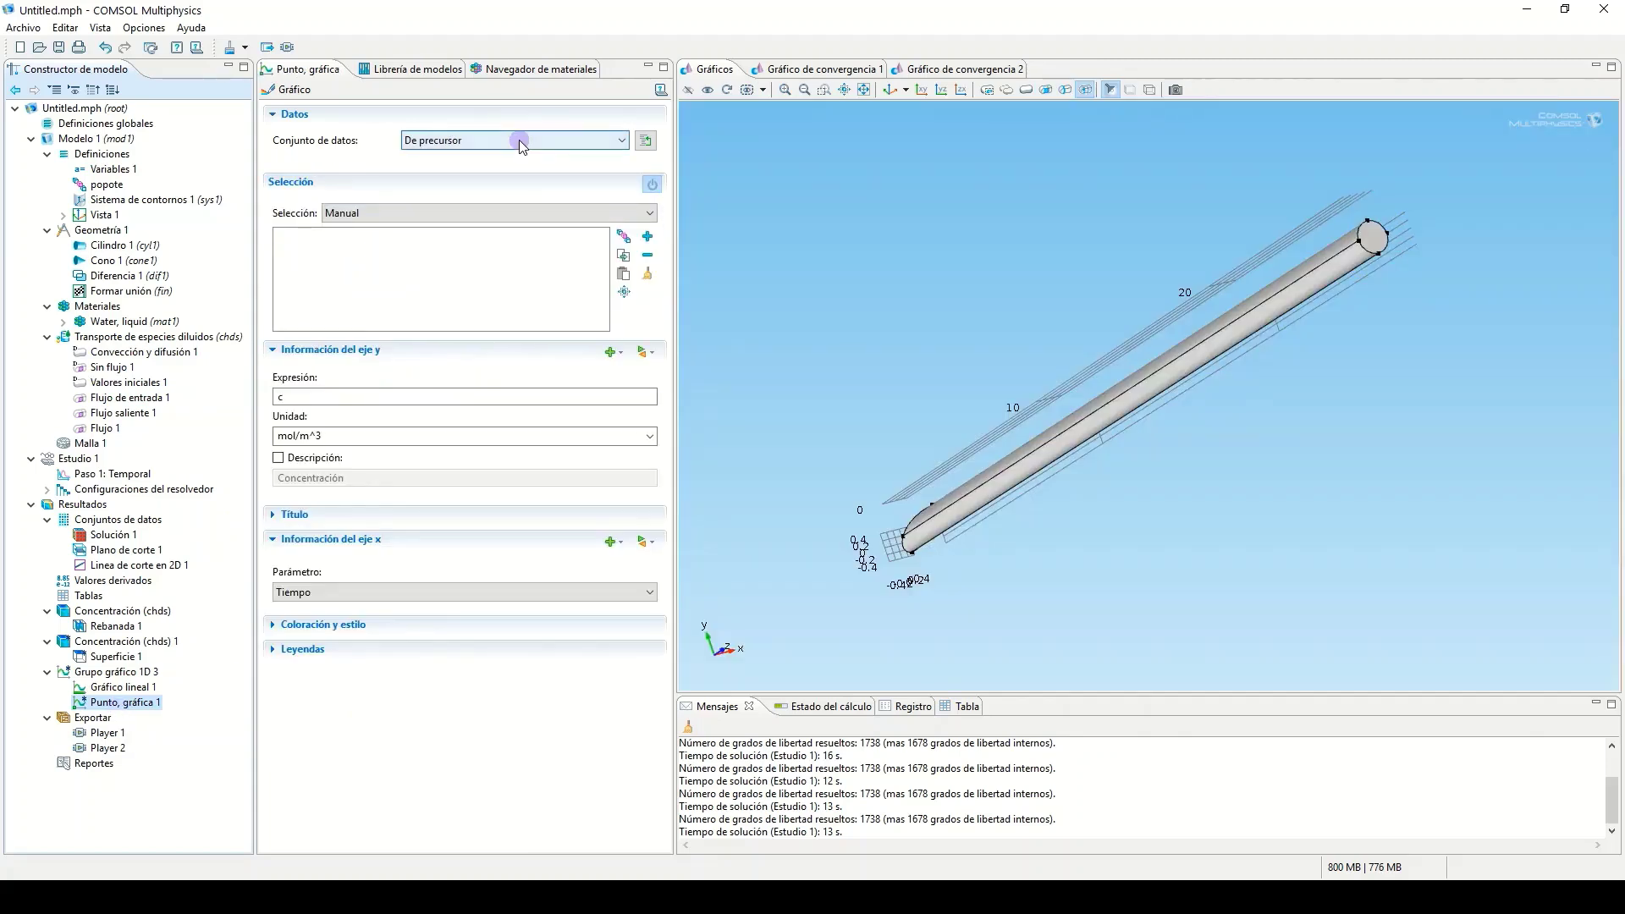
{"action": "left_click", "coordinate": [521, 141]}
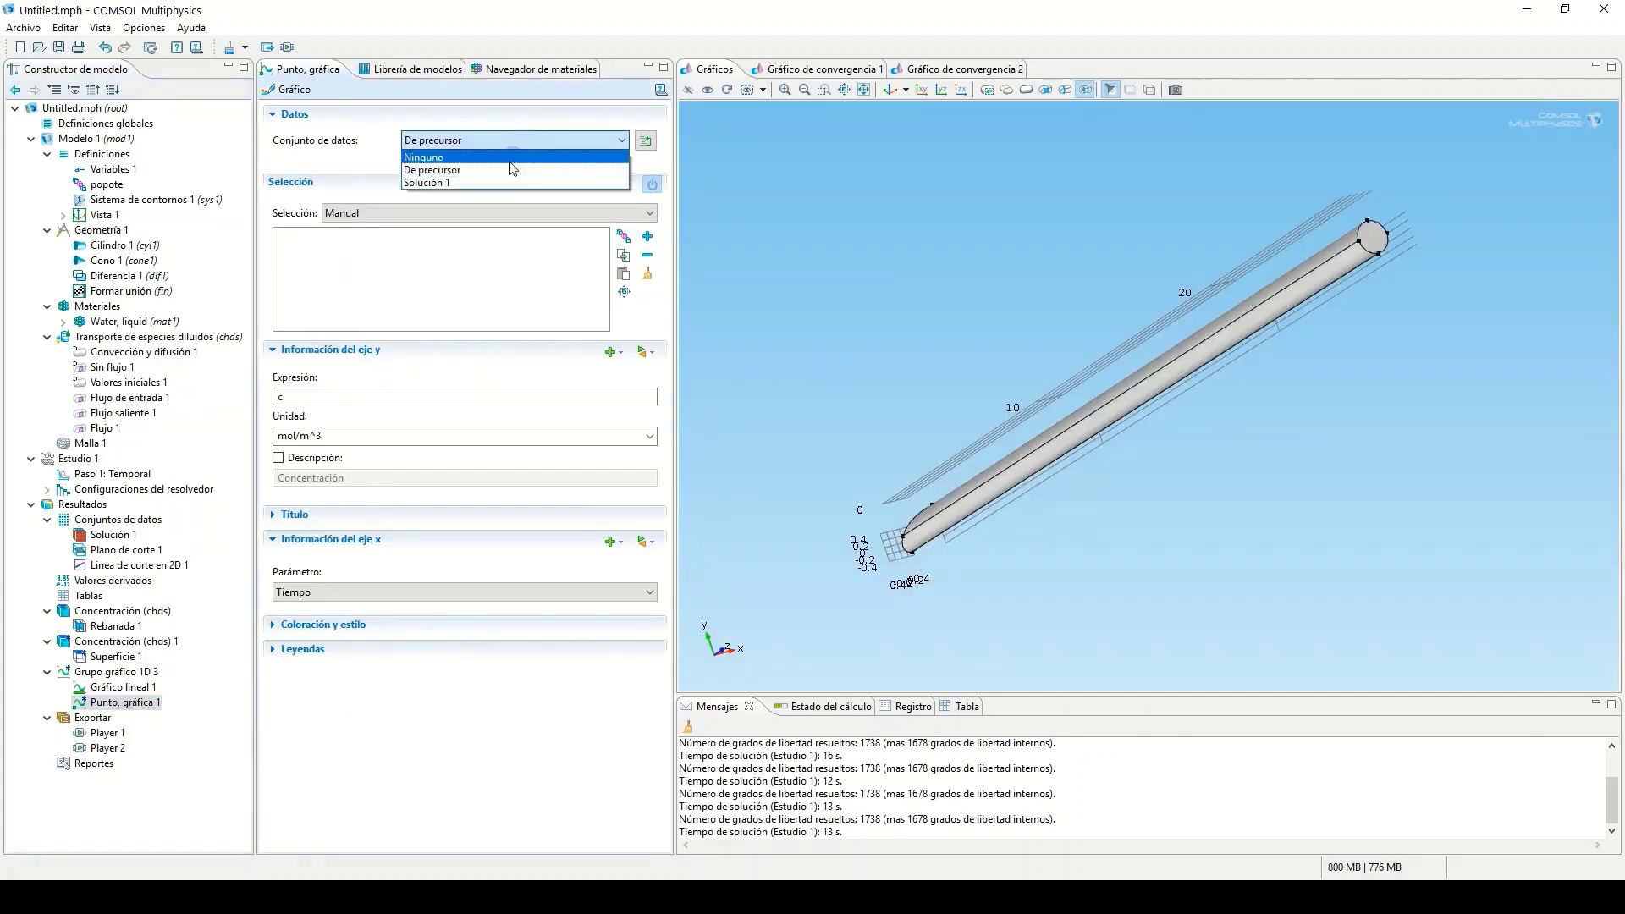
{"action": "left_click", "coordinate": [499, 180]}
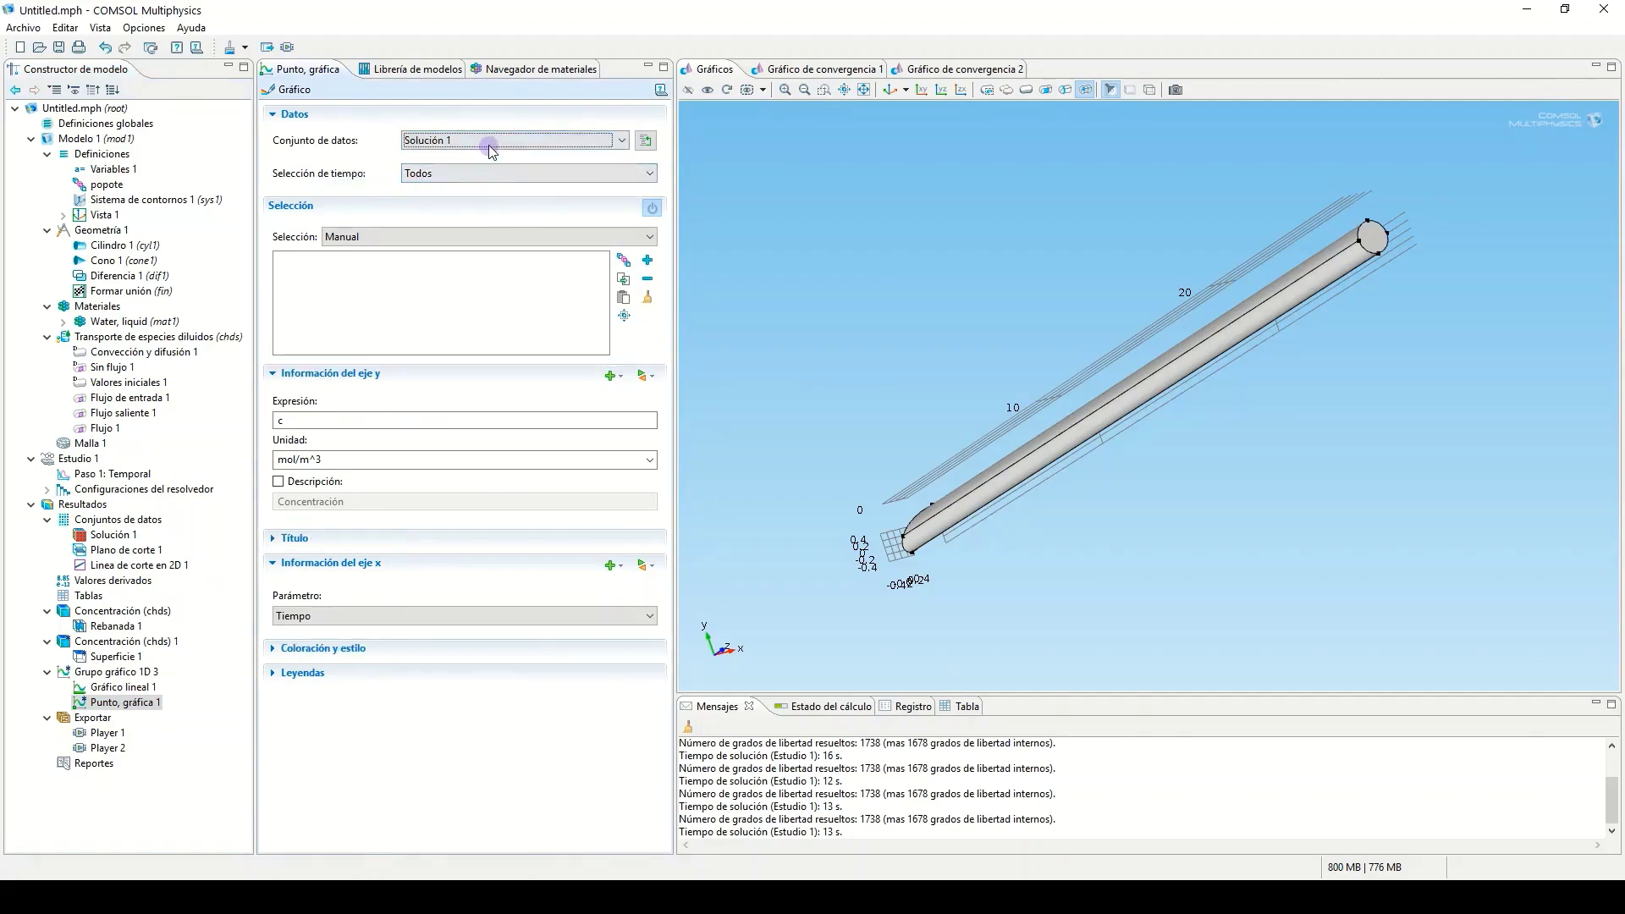
- Set the point graph's selection to Todos los puntos and highlight point 2 on the needle's end face
{"action": "left_click", "coordinate": [493, 236]}
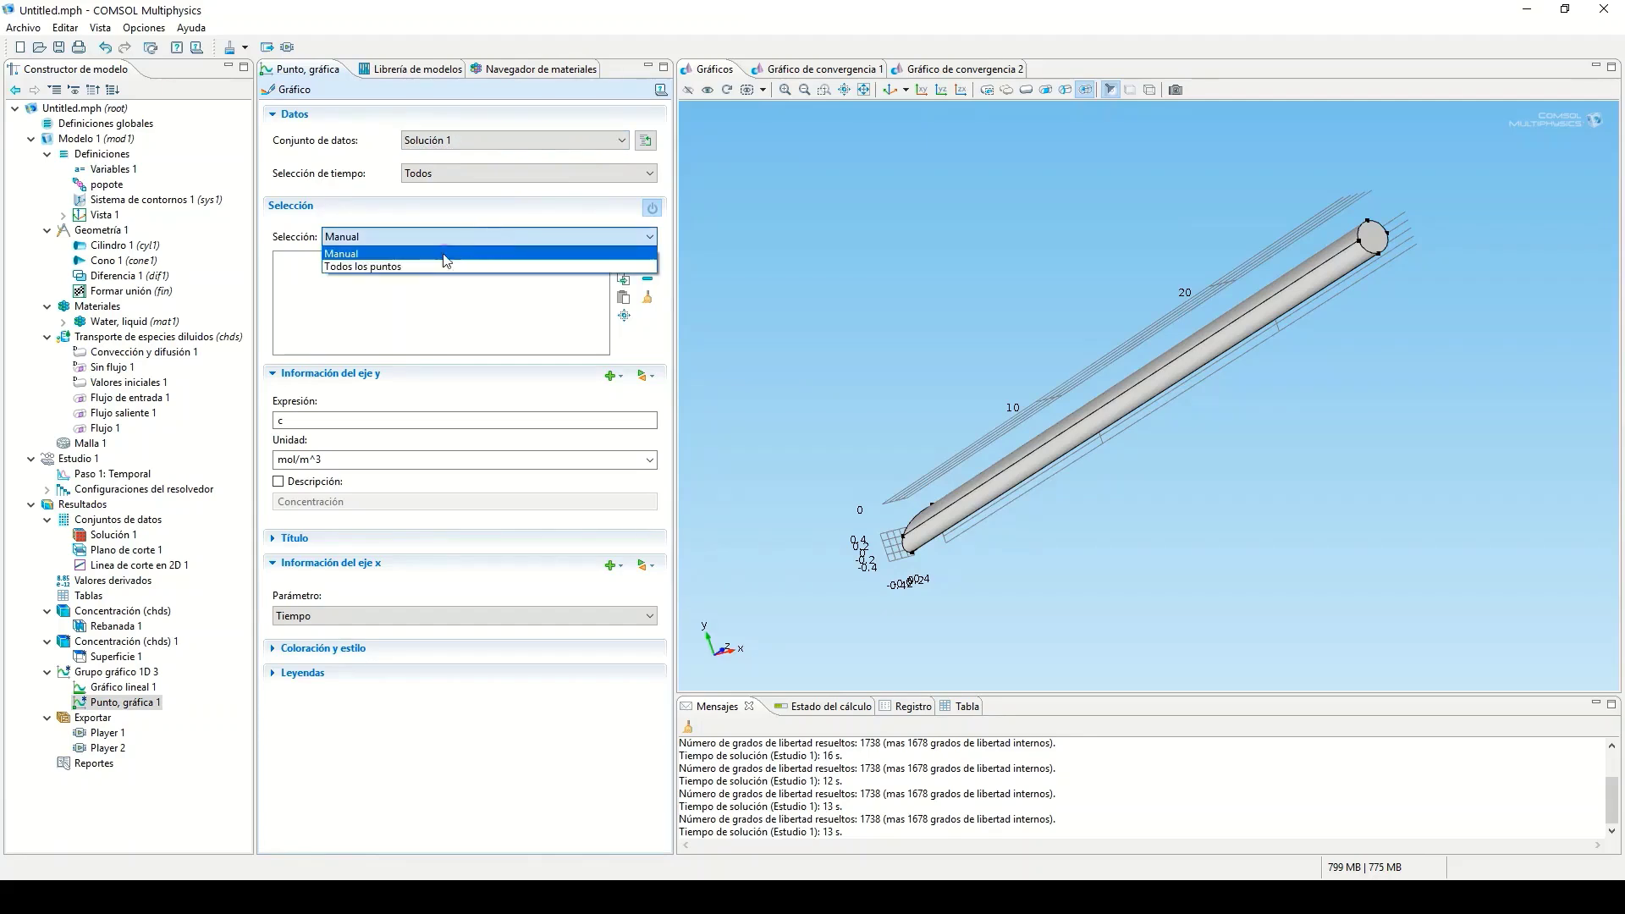
{"action": "left_click", "coordinate": [433, 266]}
{"action": "left_click_drag", "start_coordinate": [1307, 284], "coordinate": [1204, 313]}
{"action": "mouse_move", "coordinate": [1147, 419]}
{"action": "left_mouse_down"}
{"action": "mouse_move", "coordinate": [1216, 392]}
{"action": "mouse_move", "coordinate": [1169, 417]}
{"action": "left_mouse_up"}
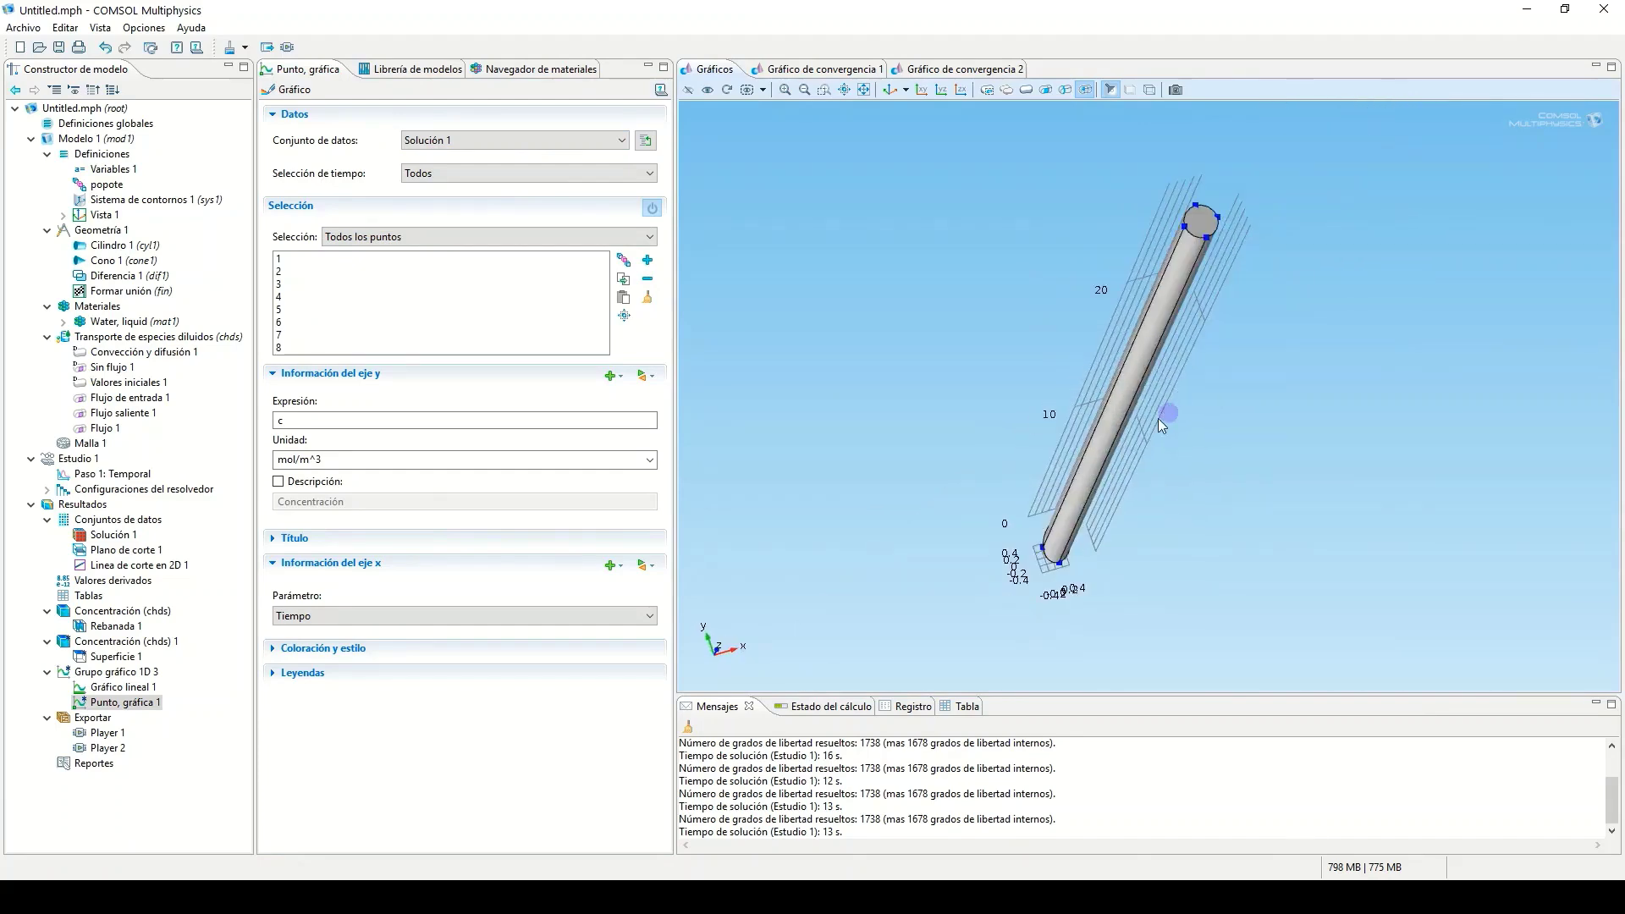
{"action": "left_click", "coordinate": [1185, 227]}
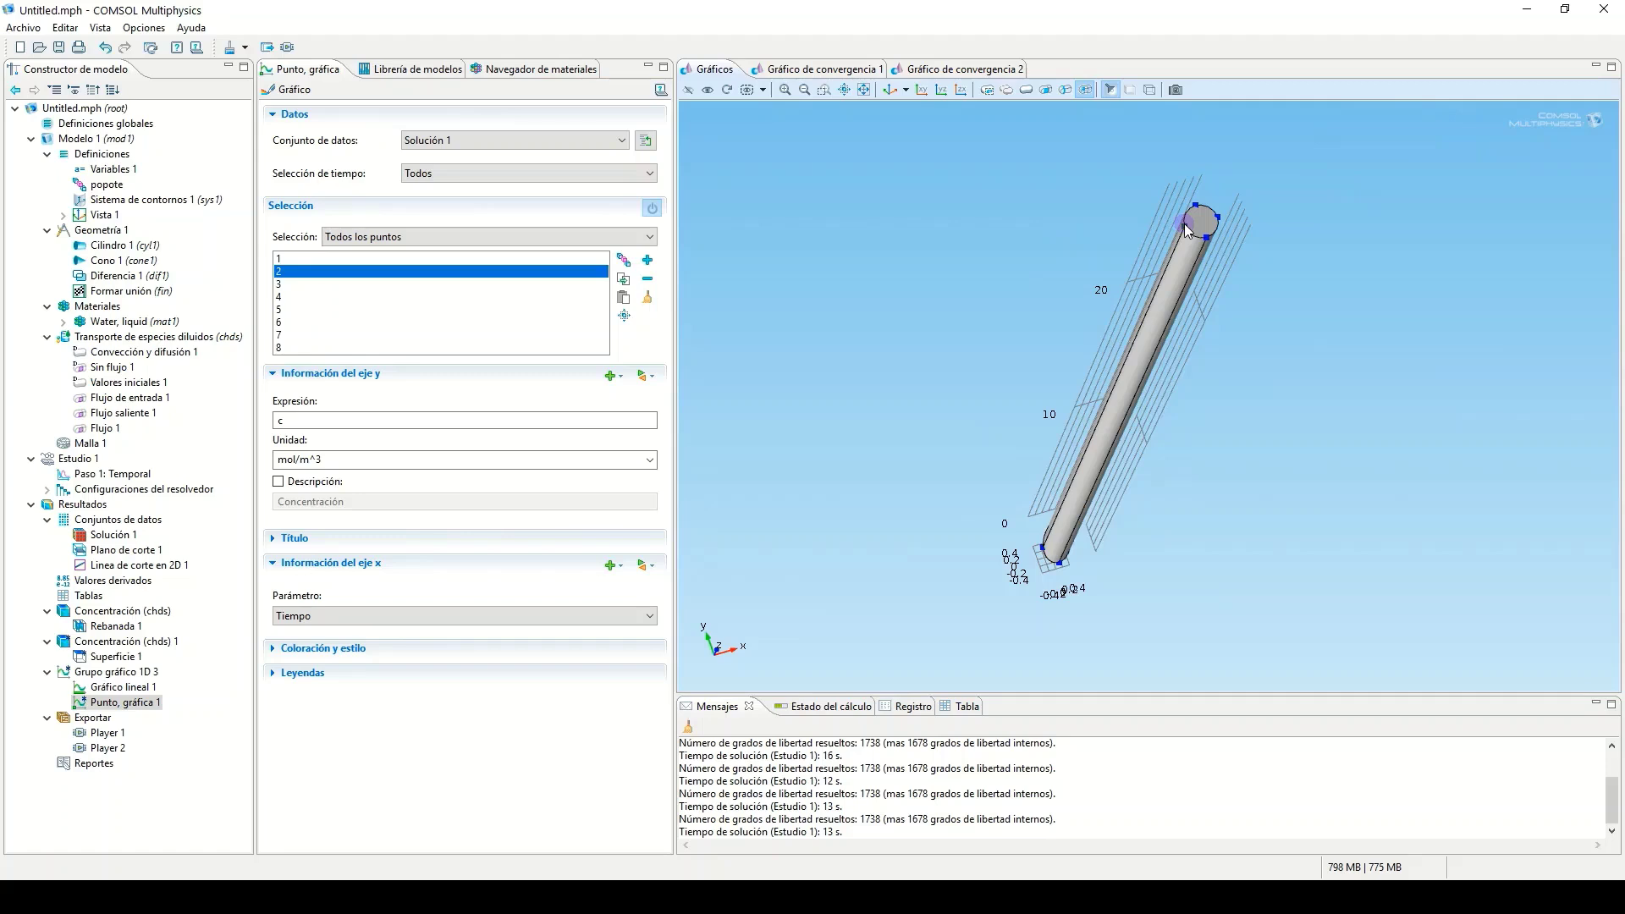
- Remove points 1, 3, 5 and 7 from the point graph's selection, keeping points 2, 4, 6 and 8
{"action": "left_click", "coordinate": [295, 262]}
{"action": "left_click", "coordinate": [648, 278]}
{"action": "left_click", "coordinate": [298, 272]}
{"action": "left_click", "coordinate": [647, 279]}
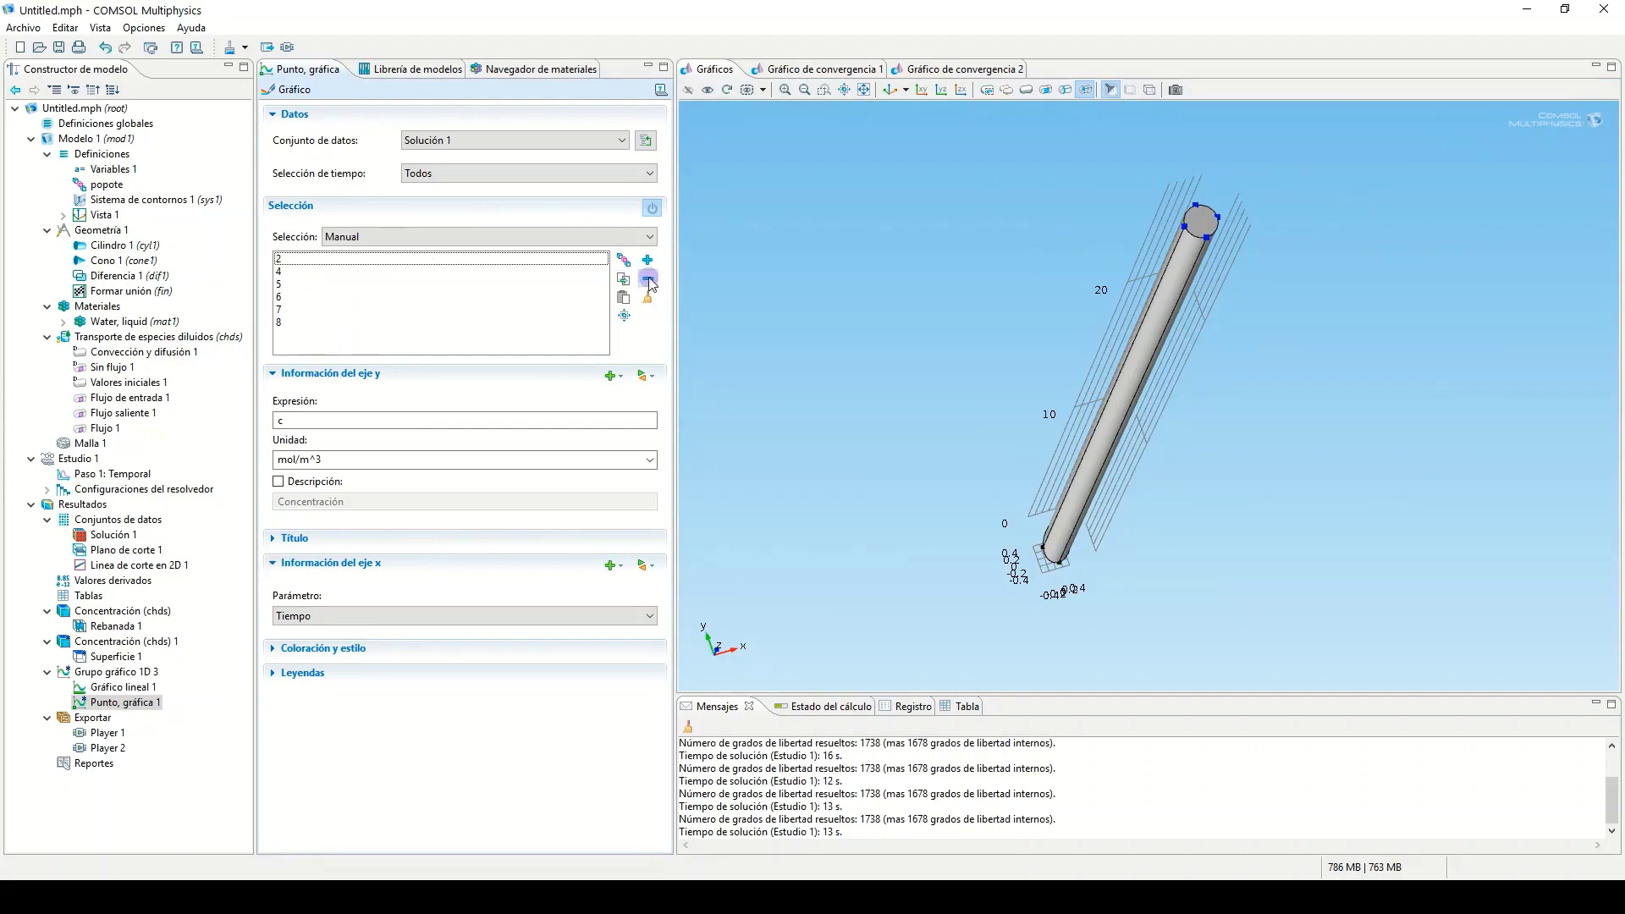
{"action": "left_click", "coordinate": [311, 286]}
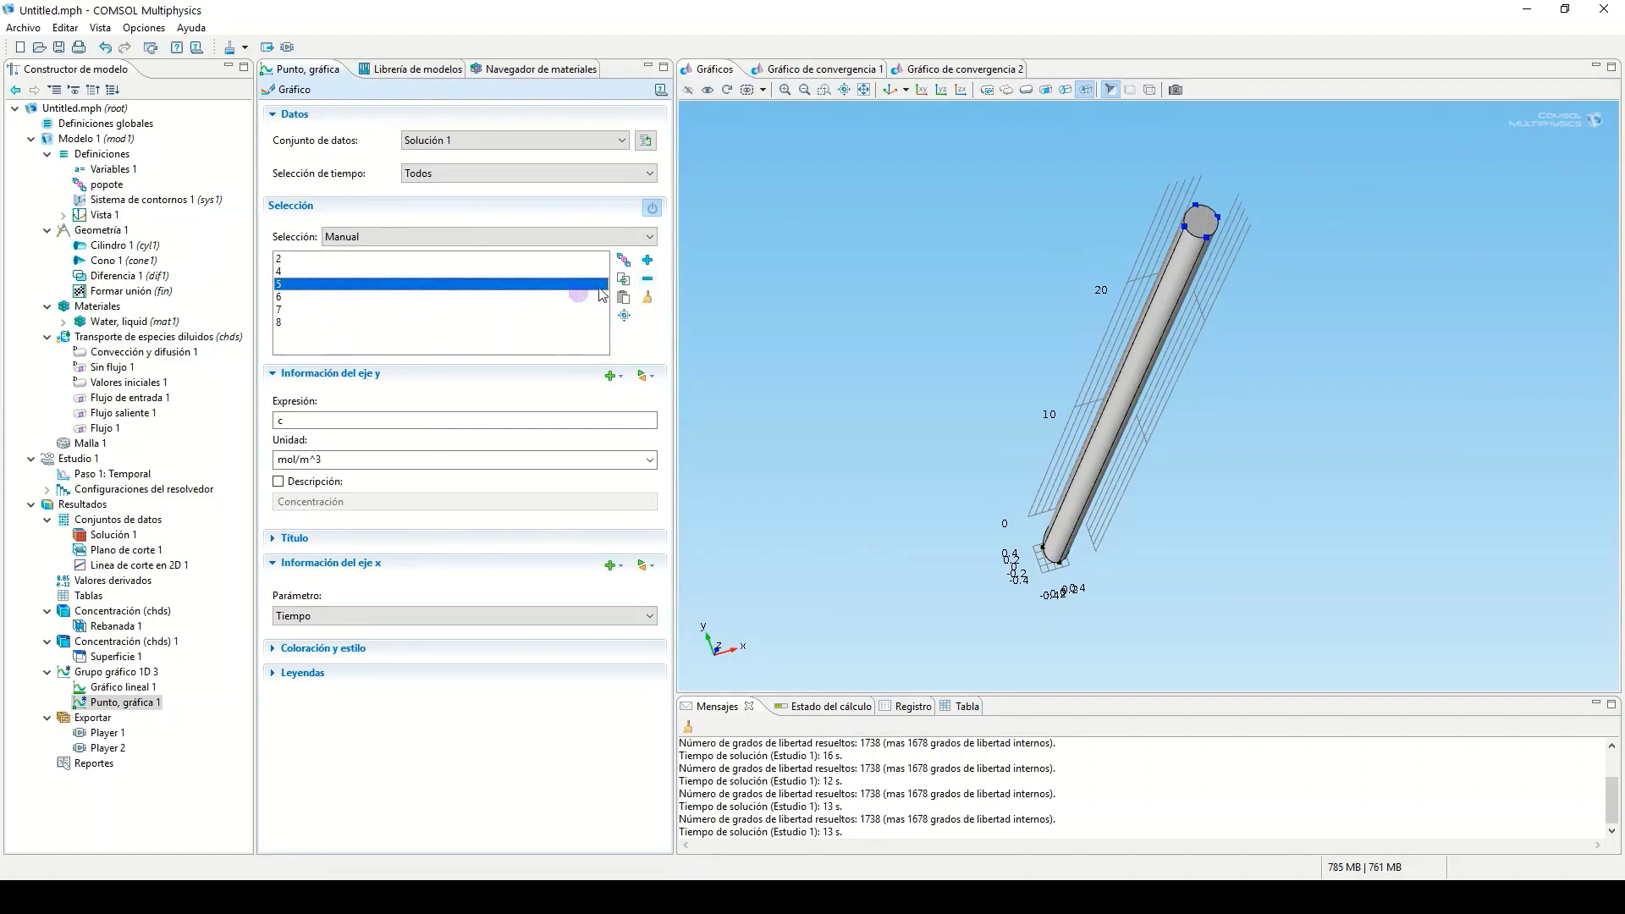
{"action": "left_click", "coordinate": [648, 279]}
{"action": "left_click", "coordinate": [286, 310]}
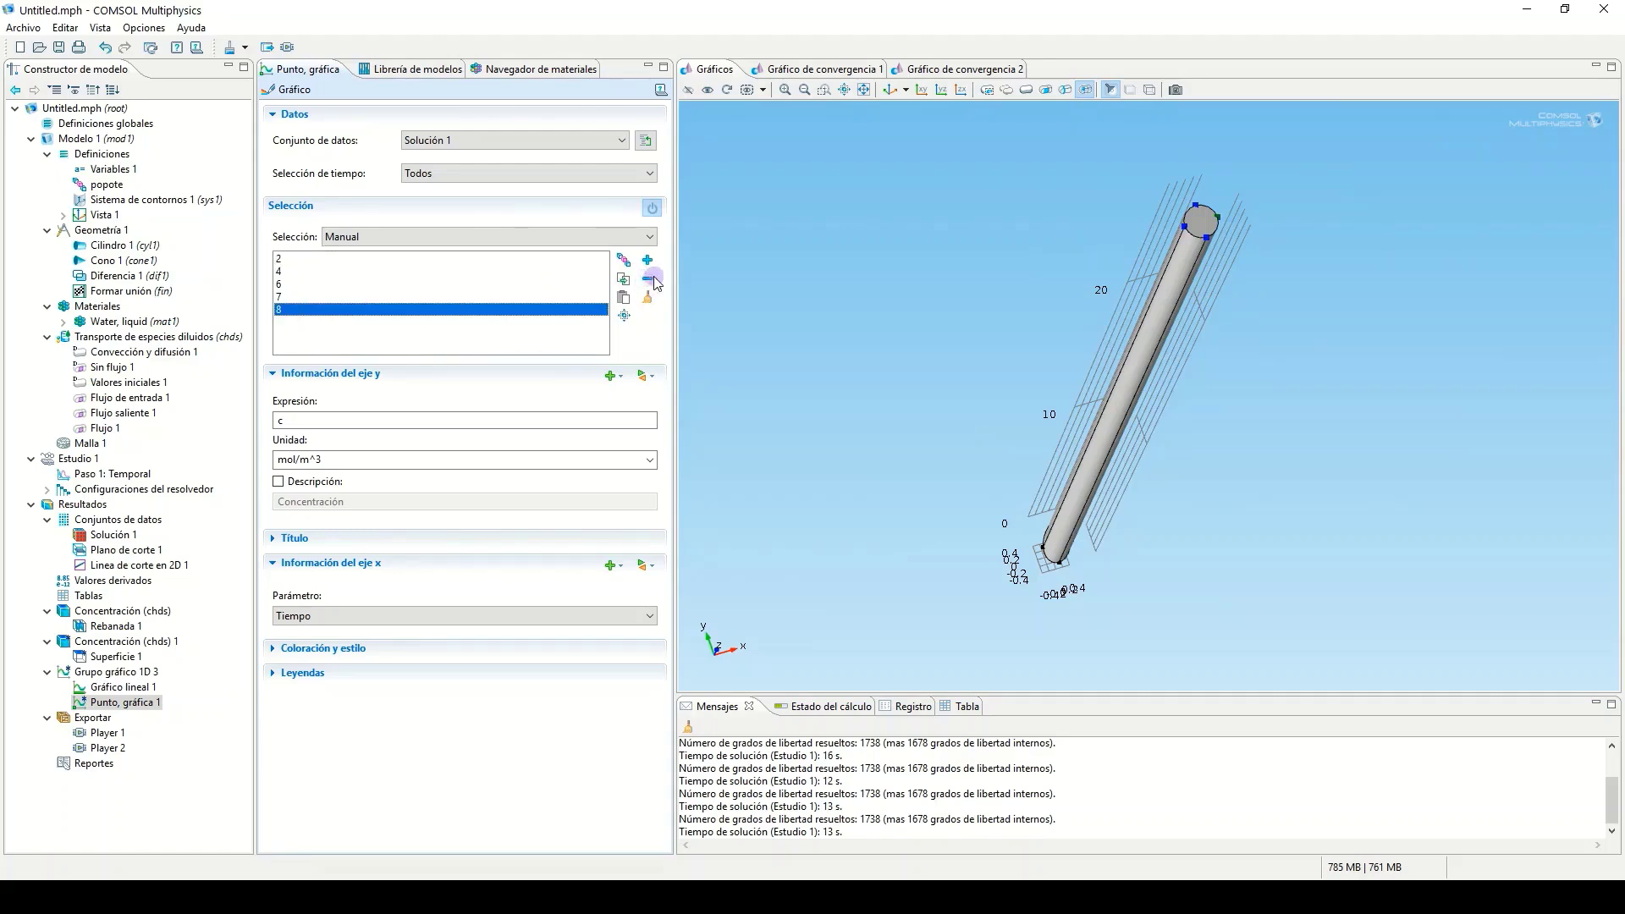
{"action": "left_click", "coordinate": [436, 296]}
{"action": "left_click", "coordinate": [648, 278]}
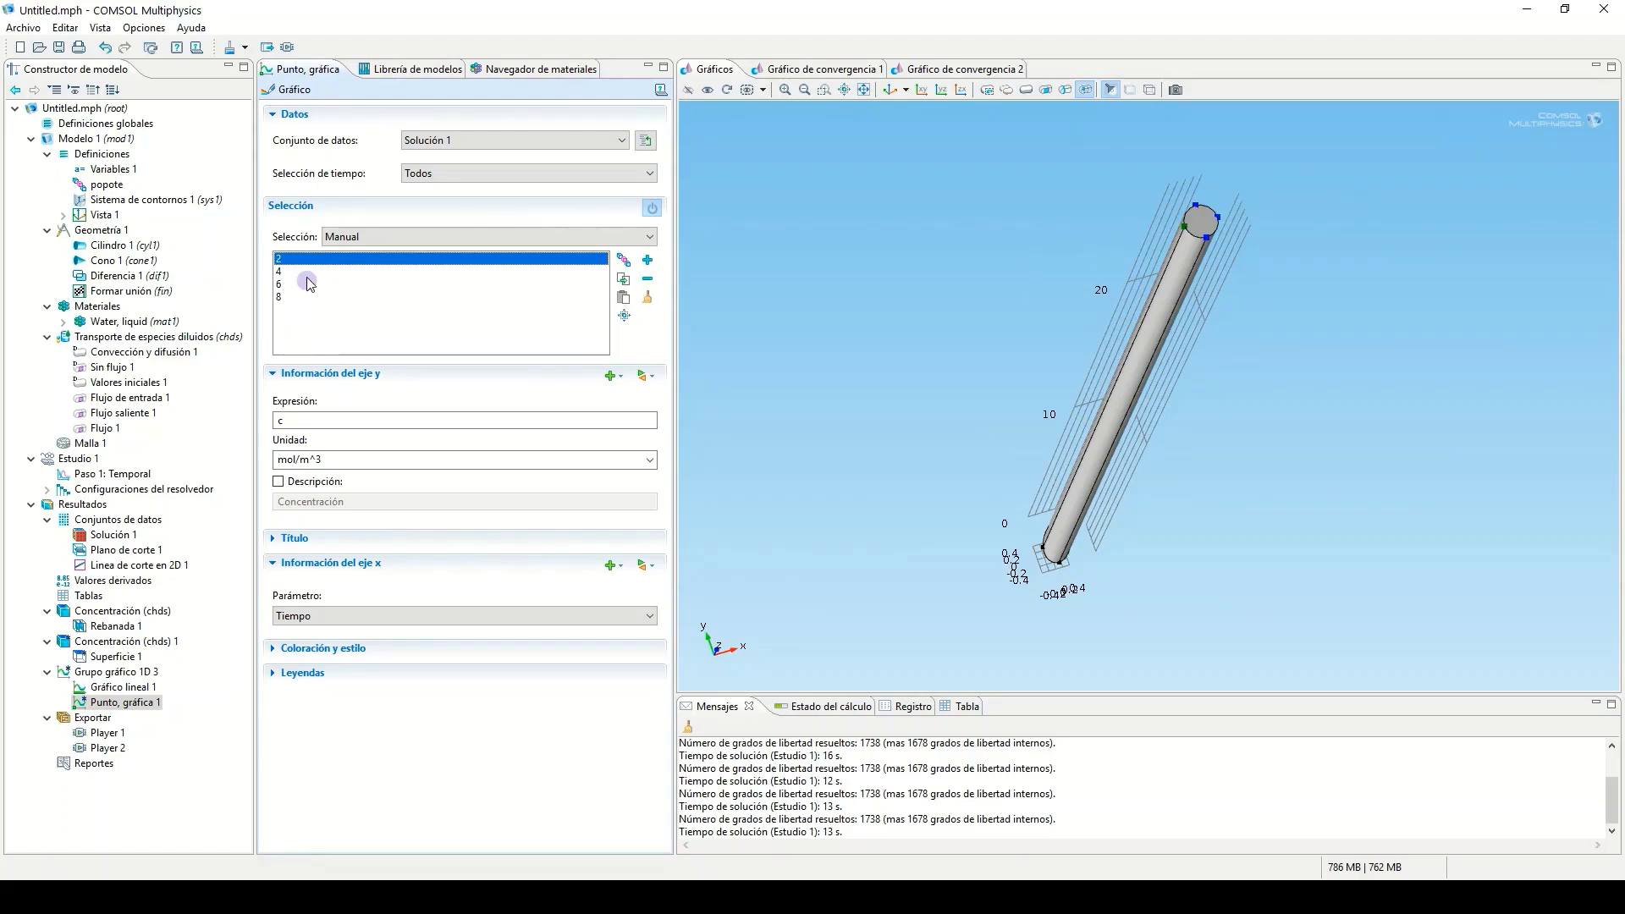
- Highlight individual points of the point graph's selection on the needle and plot the graph with the time selection Último
{"action": "left_click", "coordinate": [310, 281]}
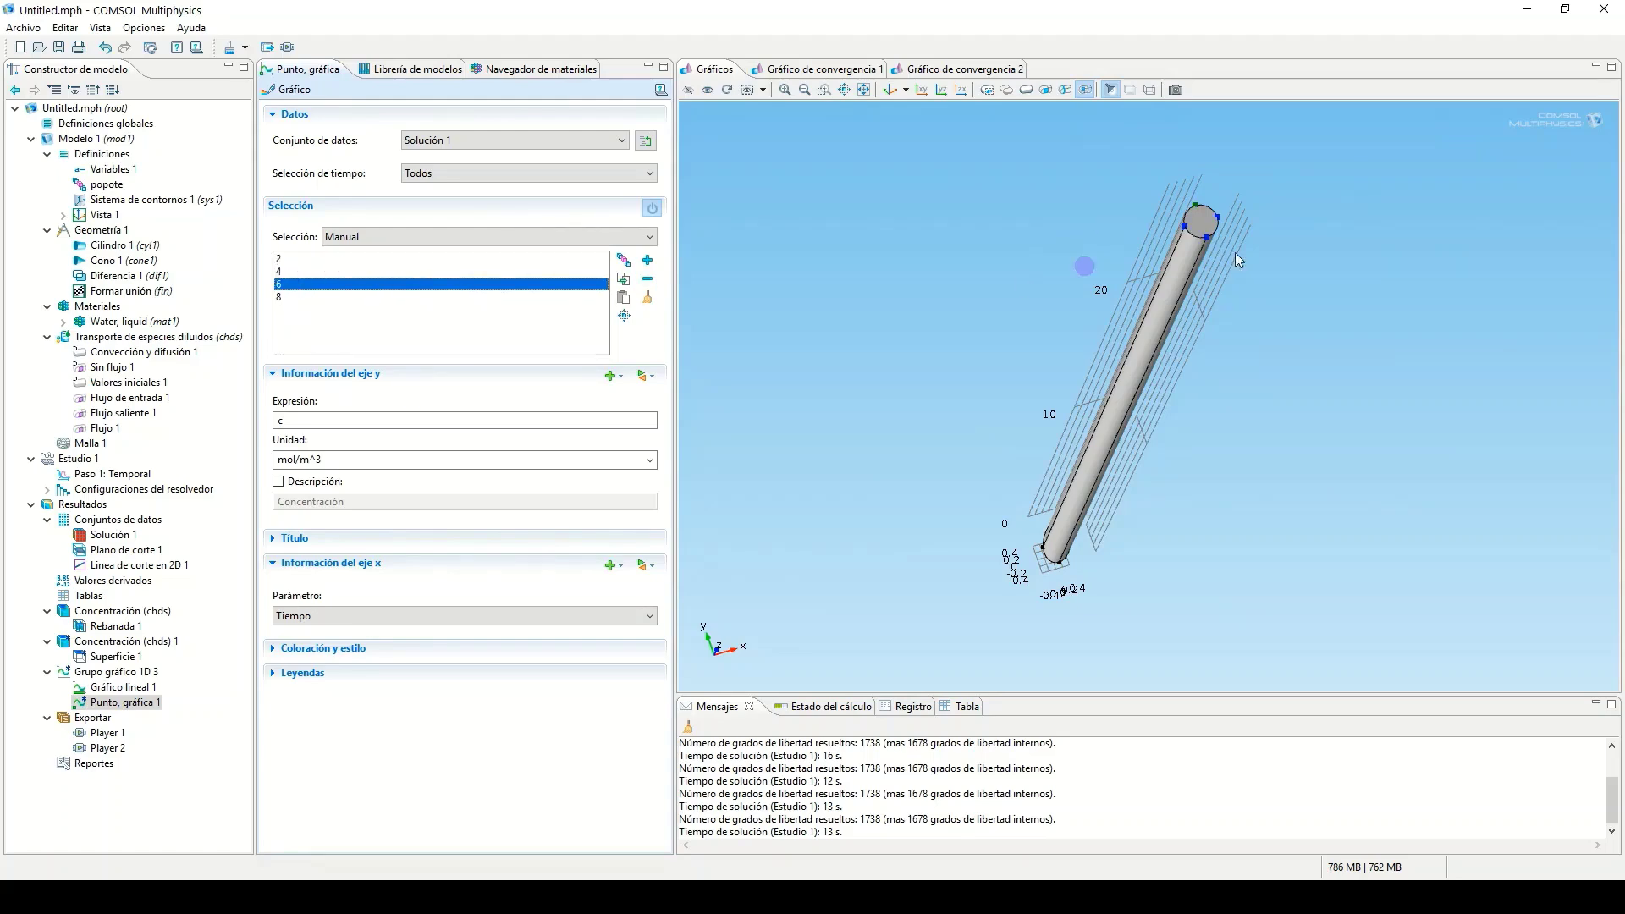
{"action": "left_click", "coordinate": [1198, 212]}
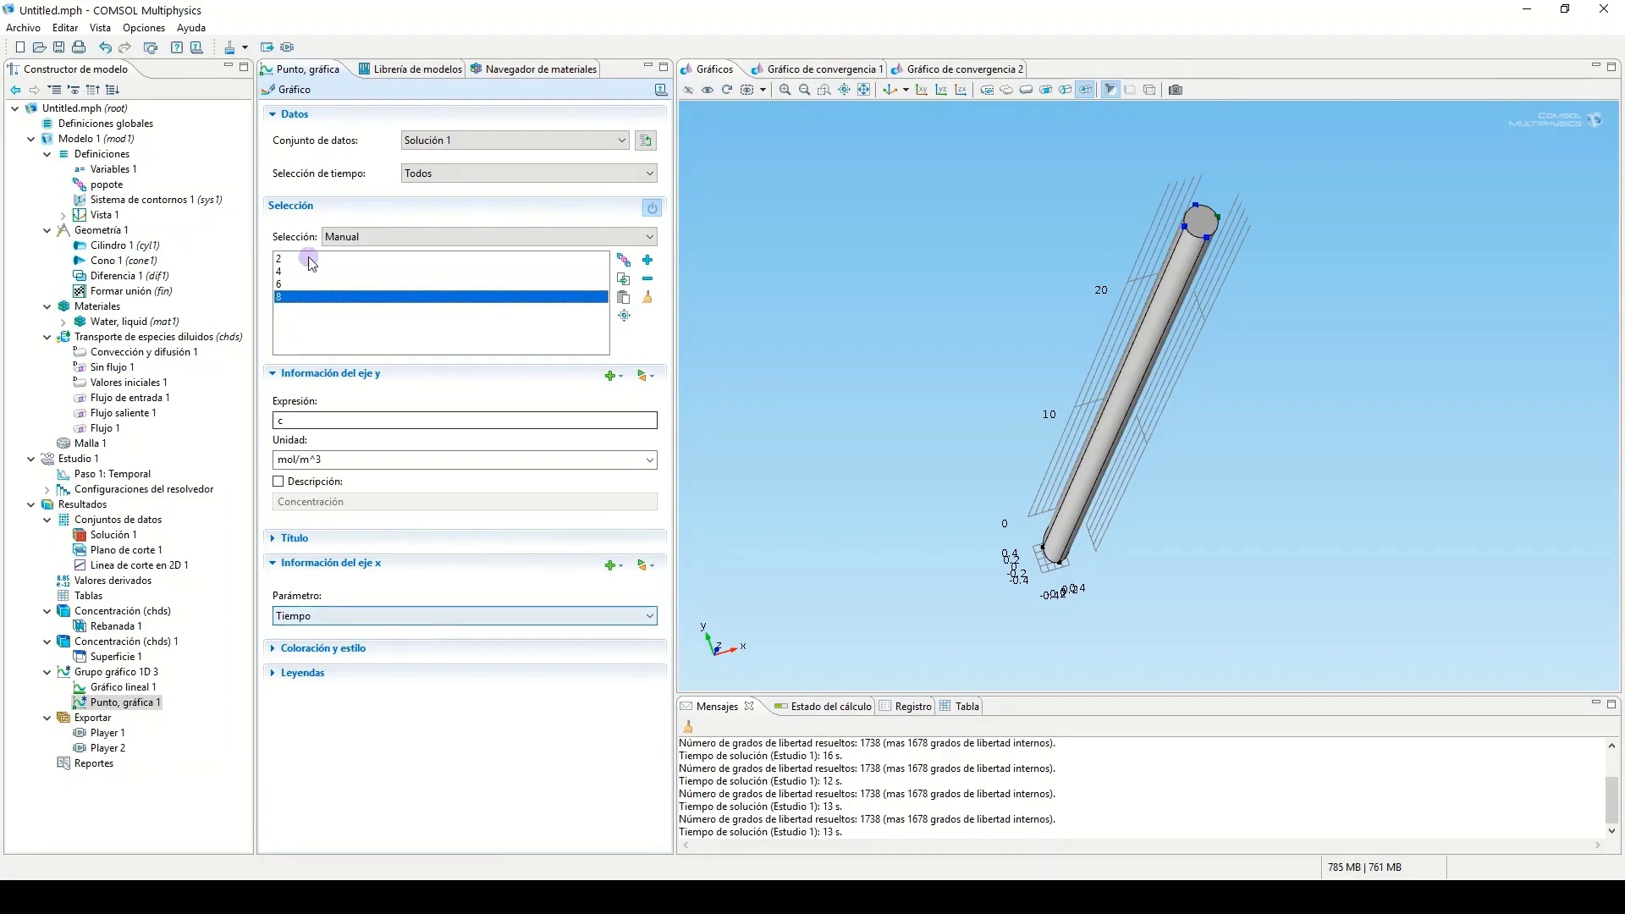
{"action": "left_click", "coordinate": [539, 176]}
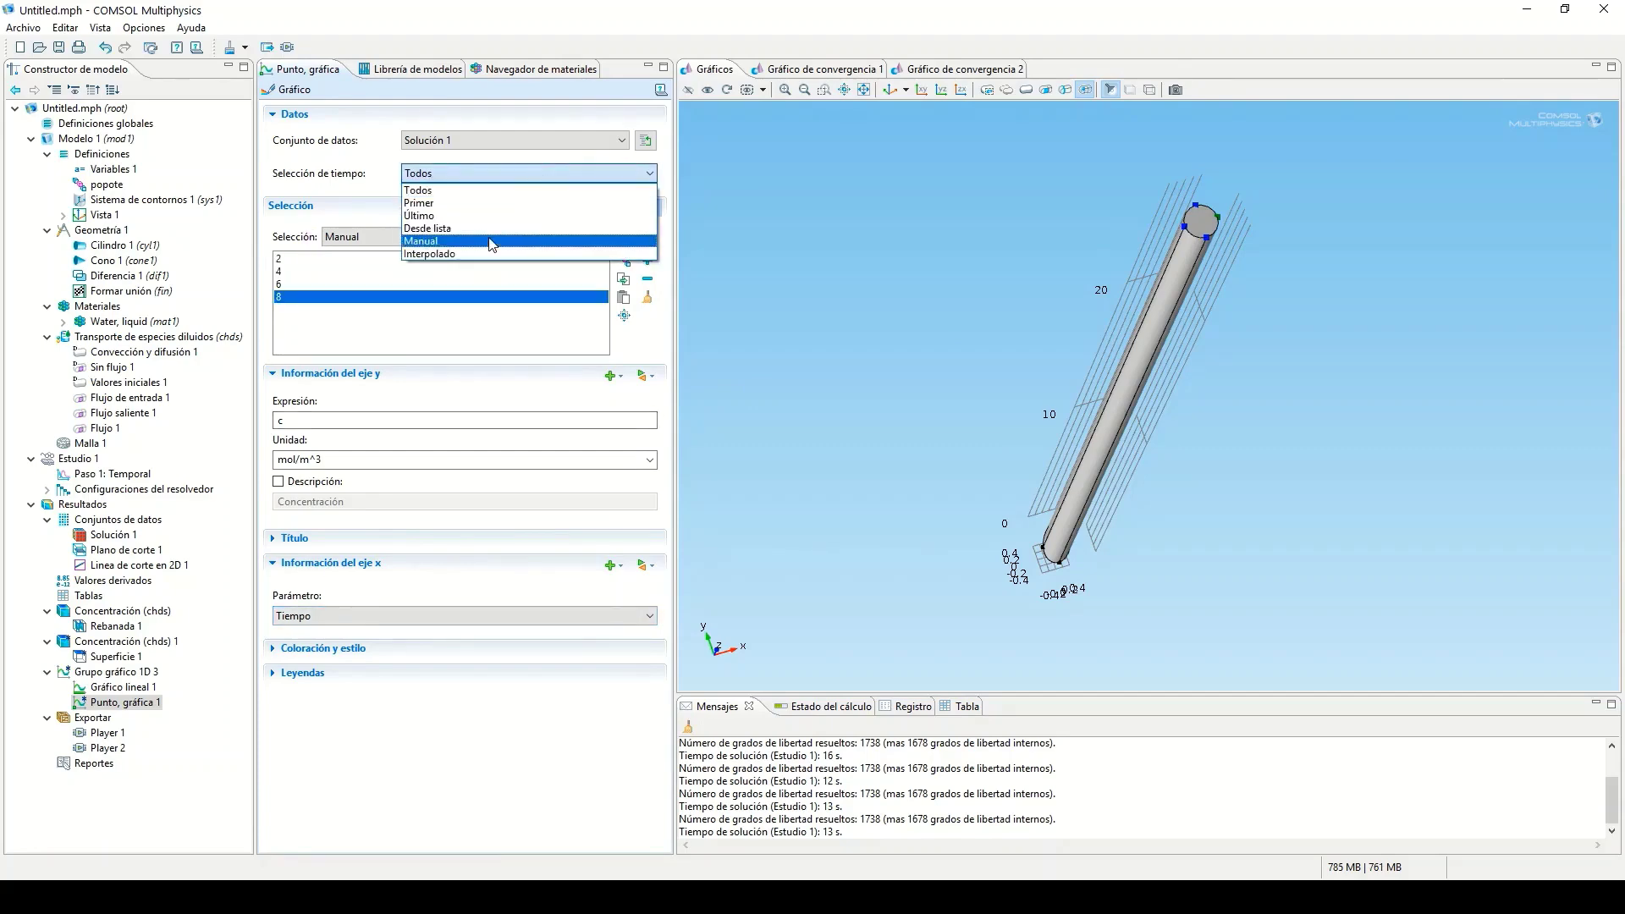
{"action": "left_click", "coordinate": [473, 216]}
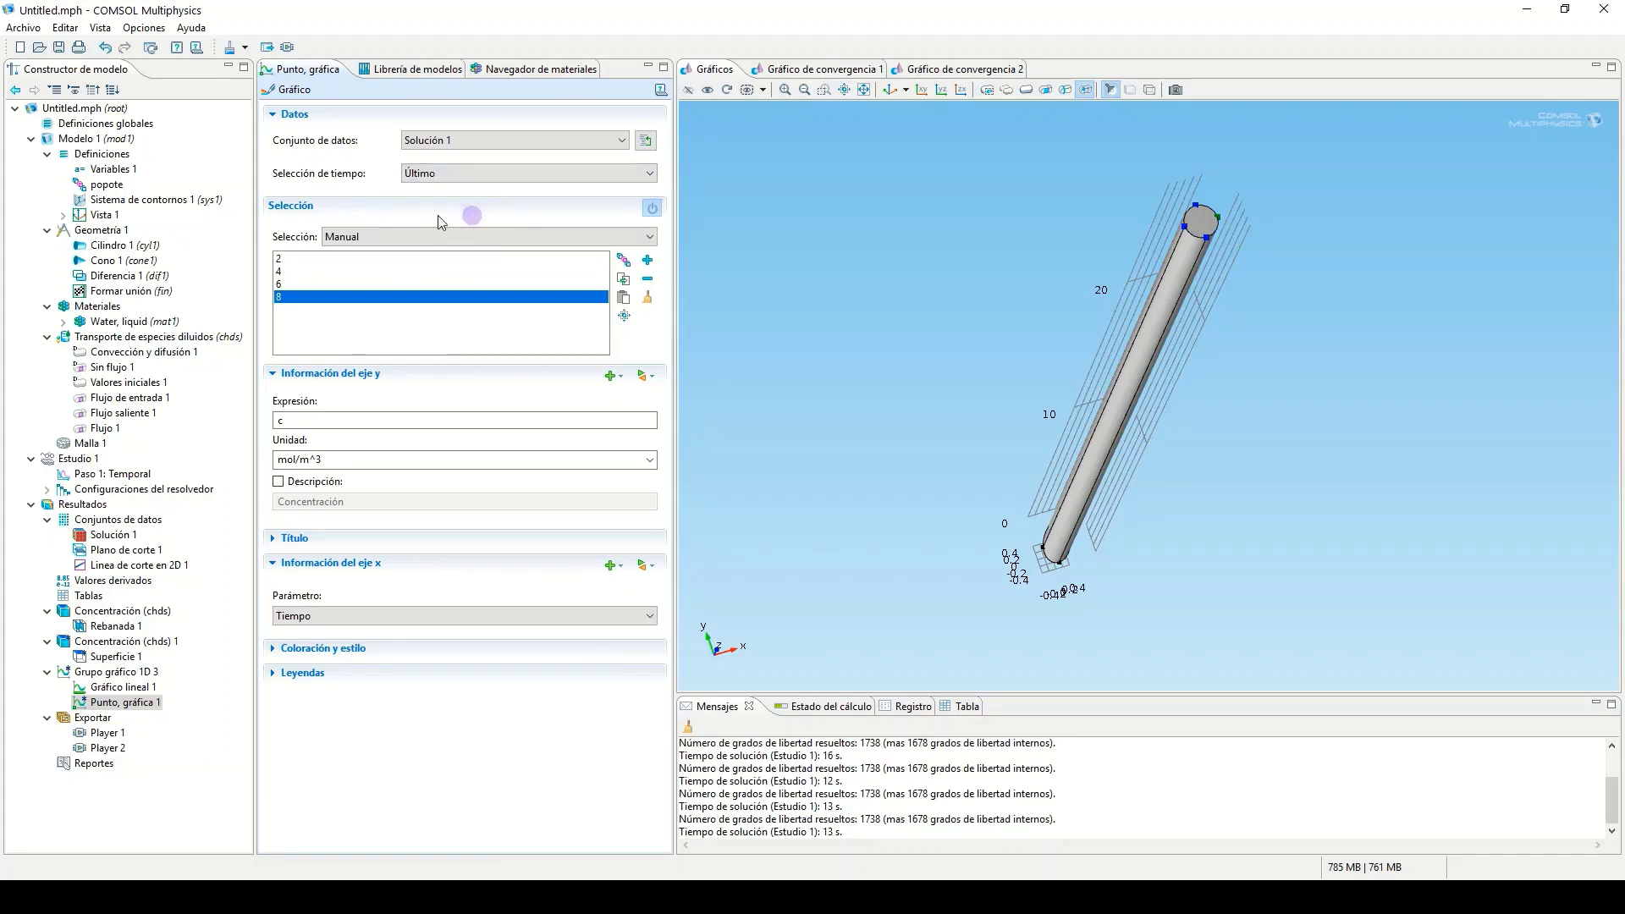
{"action": "left_click", "coordinate": [295, 90]}
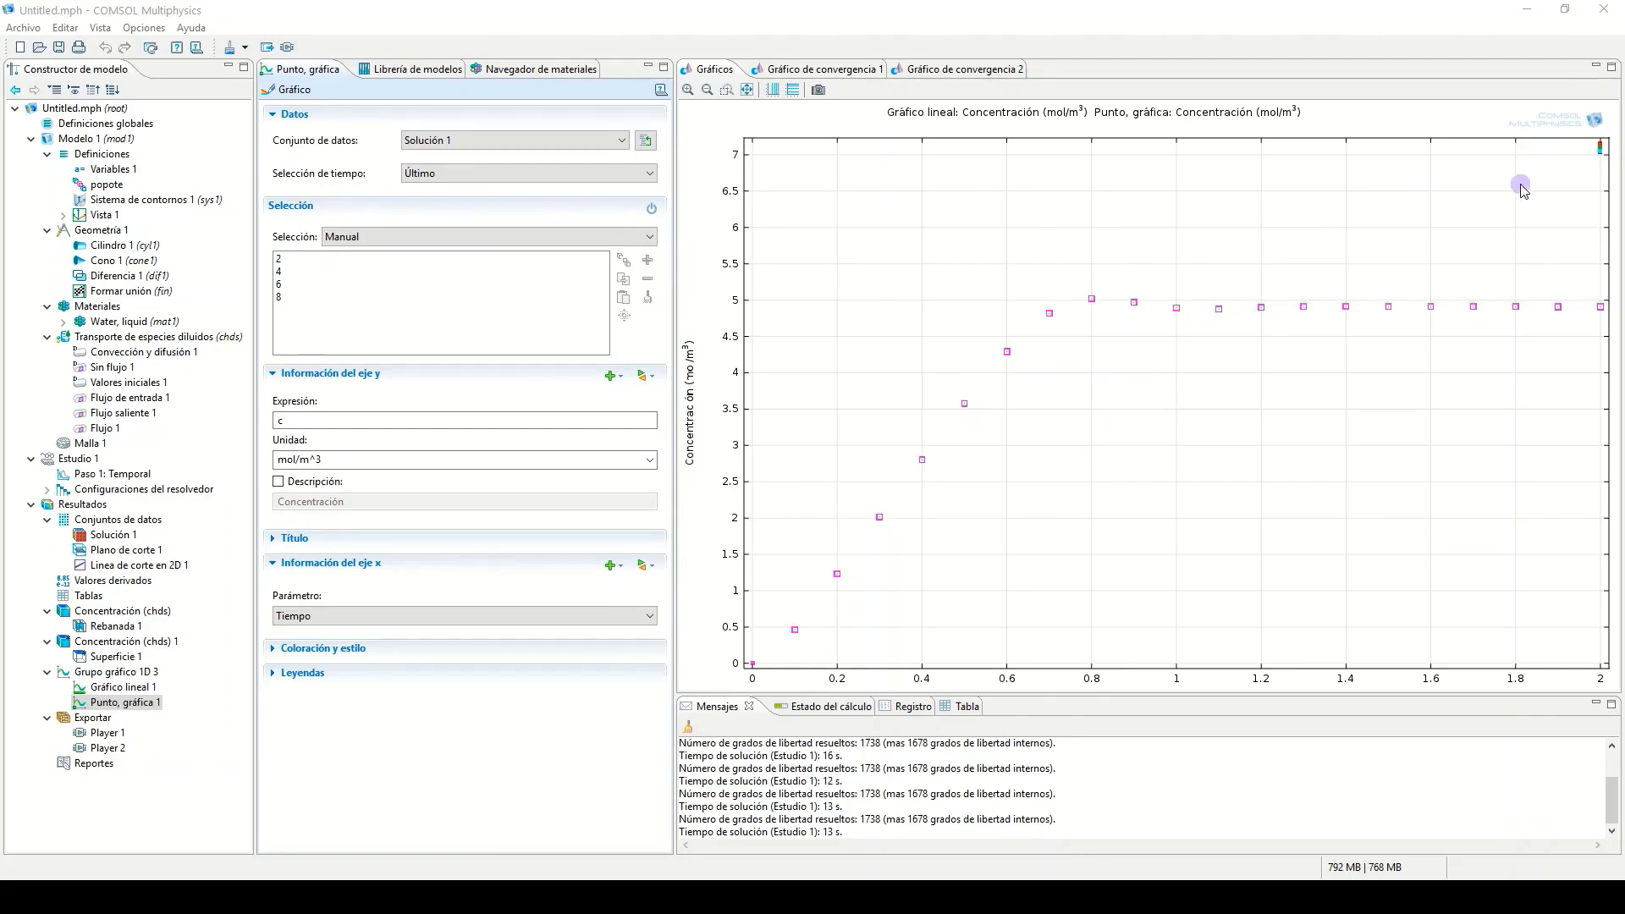
- Set the point graph's time selection to Todos and plot it
{"action": "left_click", "coordinate": [432, 180]}
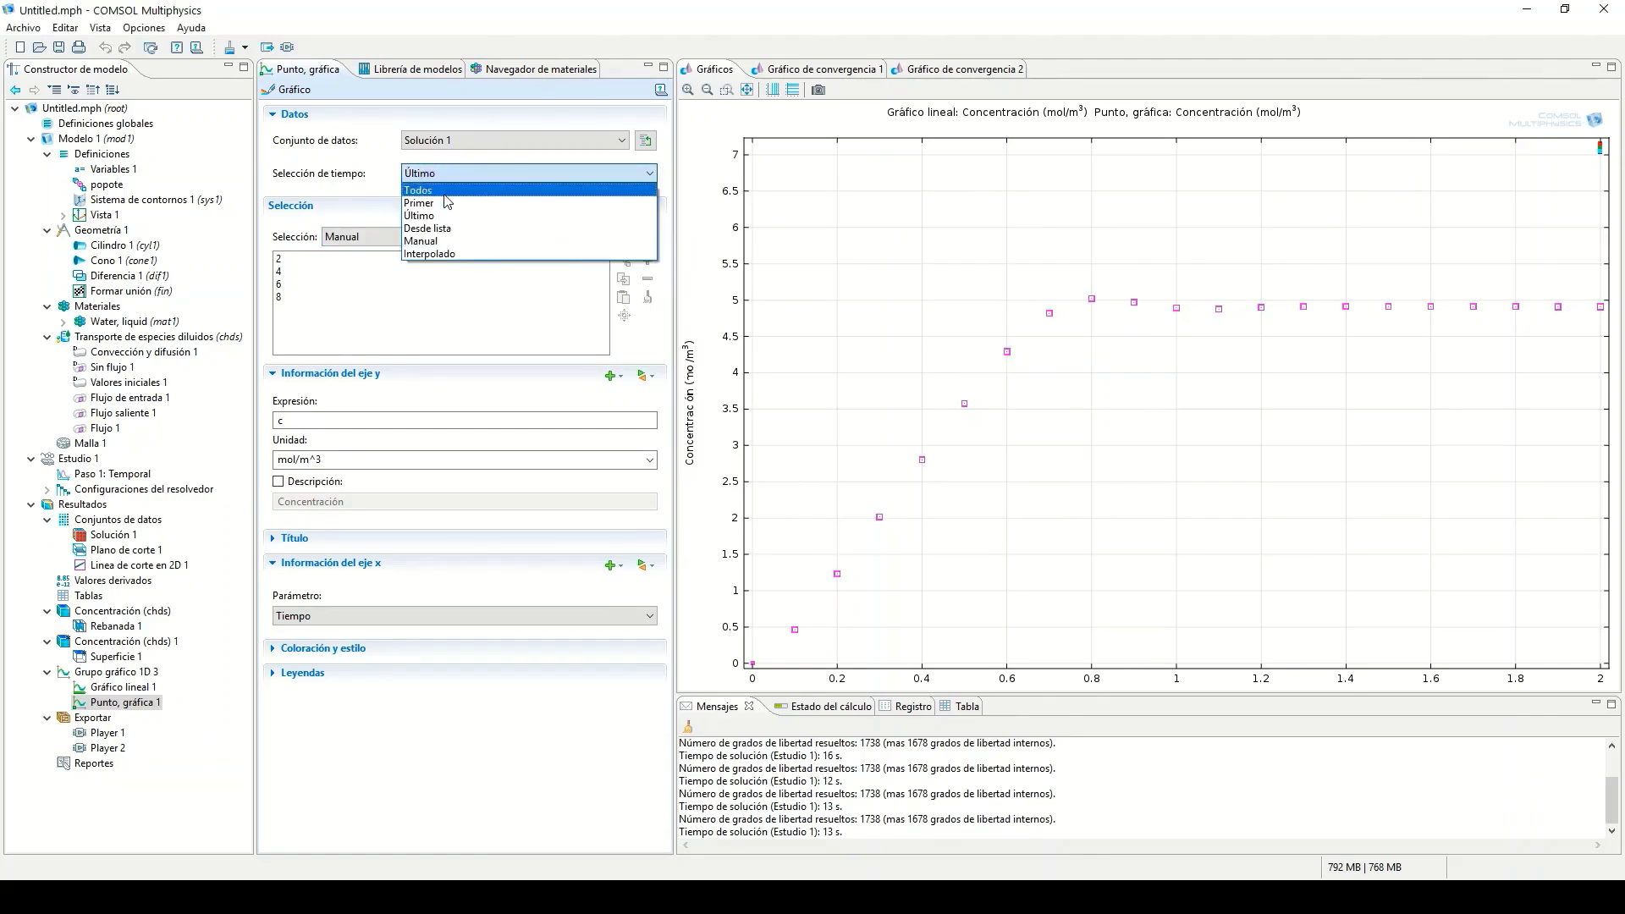
{"action": "left_click", "coordinate": [444, 190]}
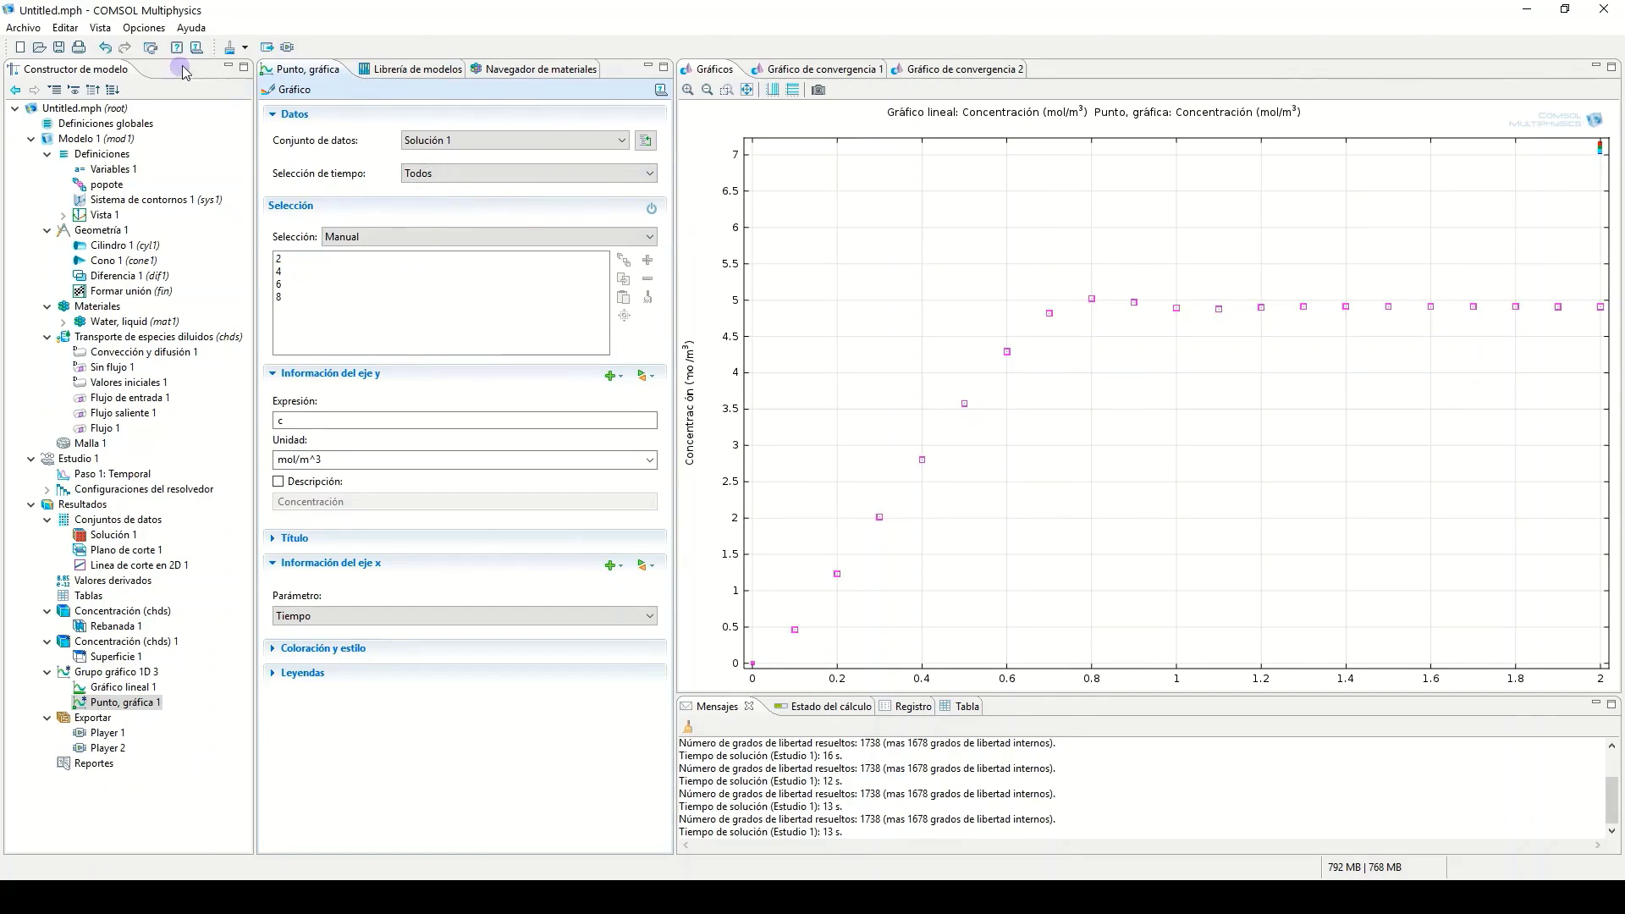
{"action": "left_click", "coordinate": [288, 88]}
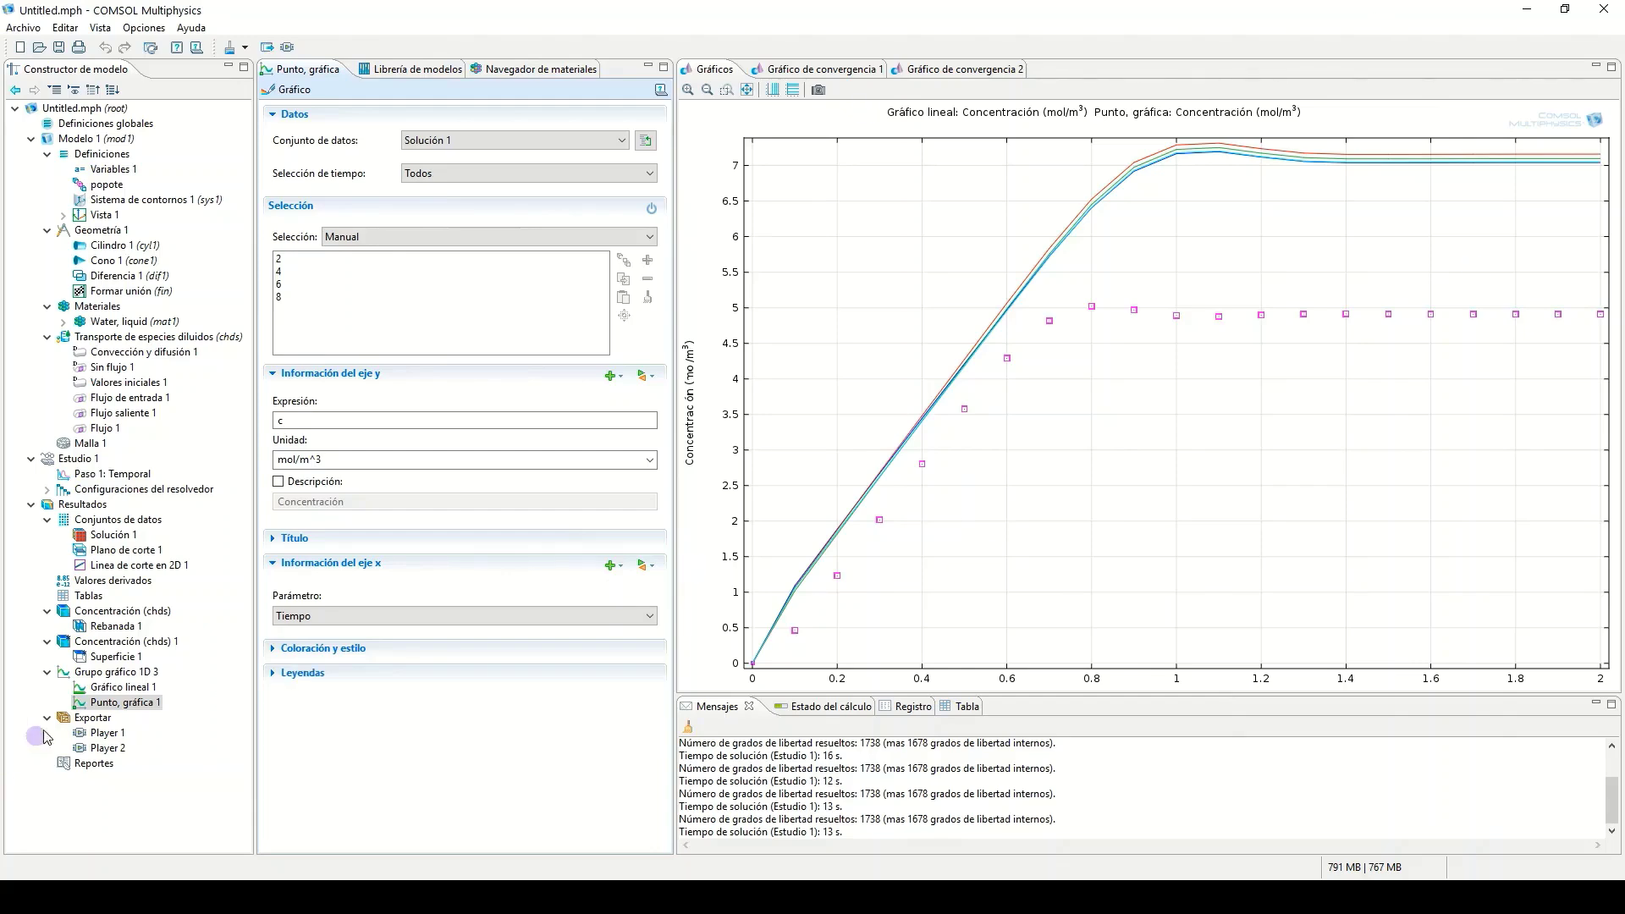
- Set the point graph's selection to Todos los puntos and replot the concentration curves
{"action": "left_click", "coordinate": [472, 238]}
{"action": "left_click", "coordinate": [457, 264]}
{"action": "left_click", "coordinate": [288, 89]}
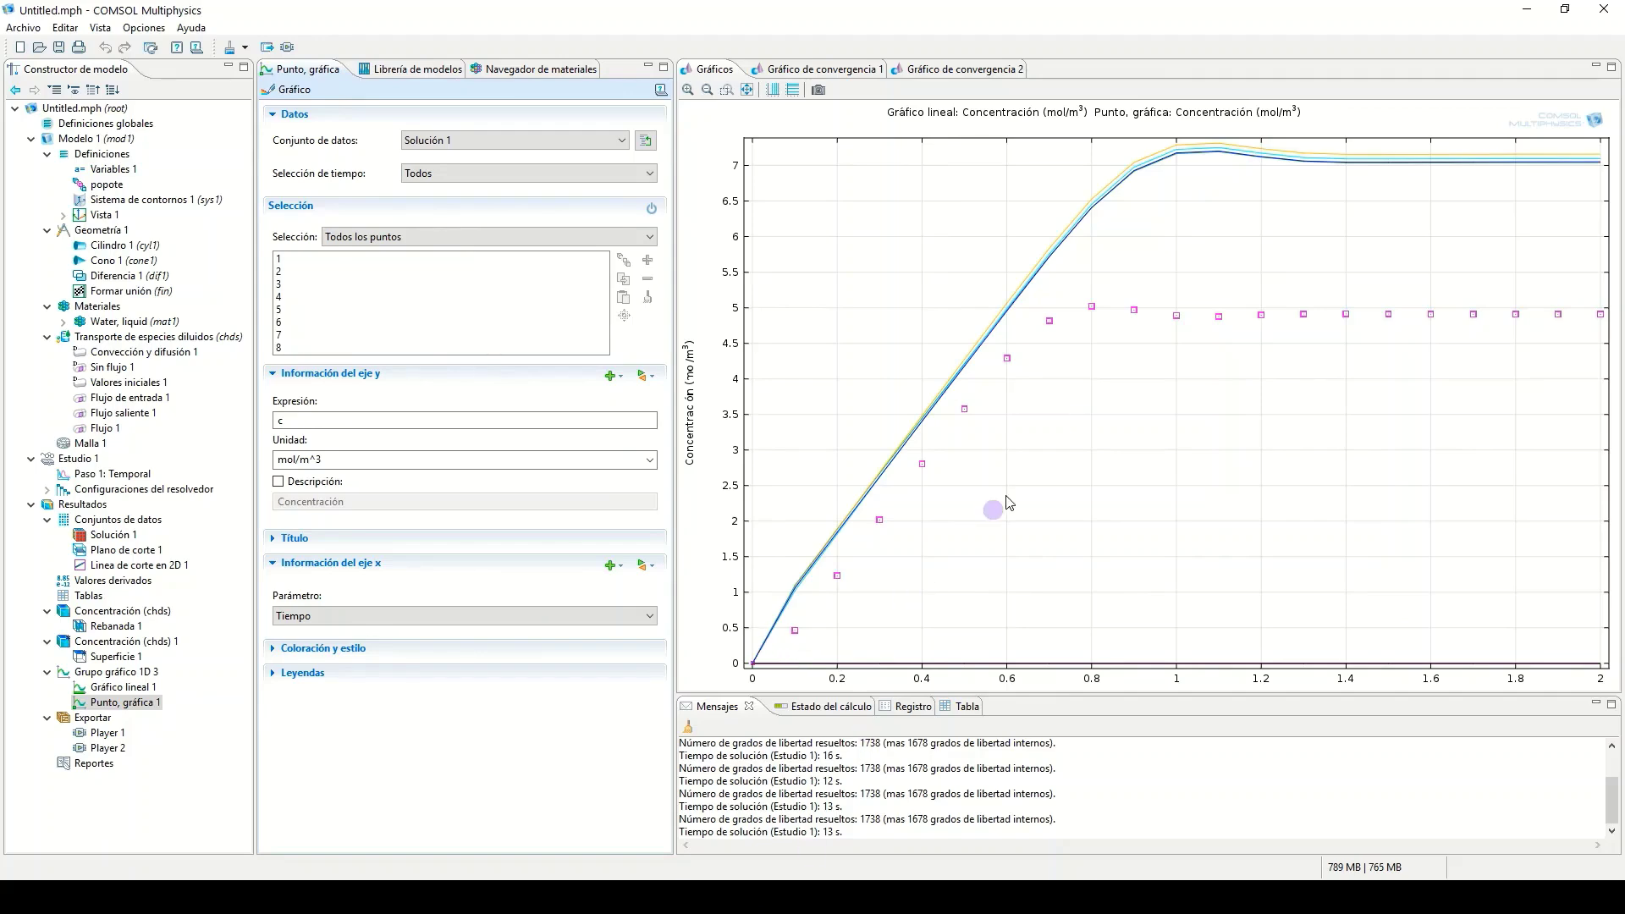
- Review the CPC variable in Variables 1 and plot Plano de corte 1 to examine its location in the needle
{"action": "left_click", "coordinate": [124, 166]}
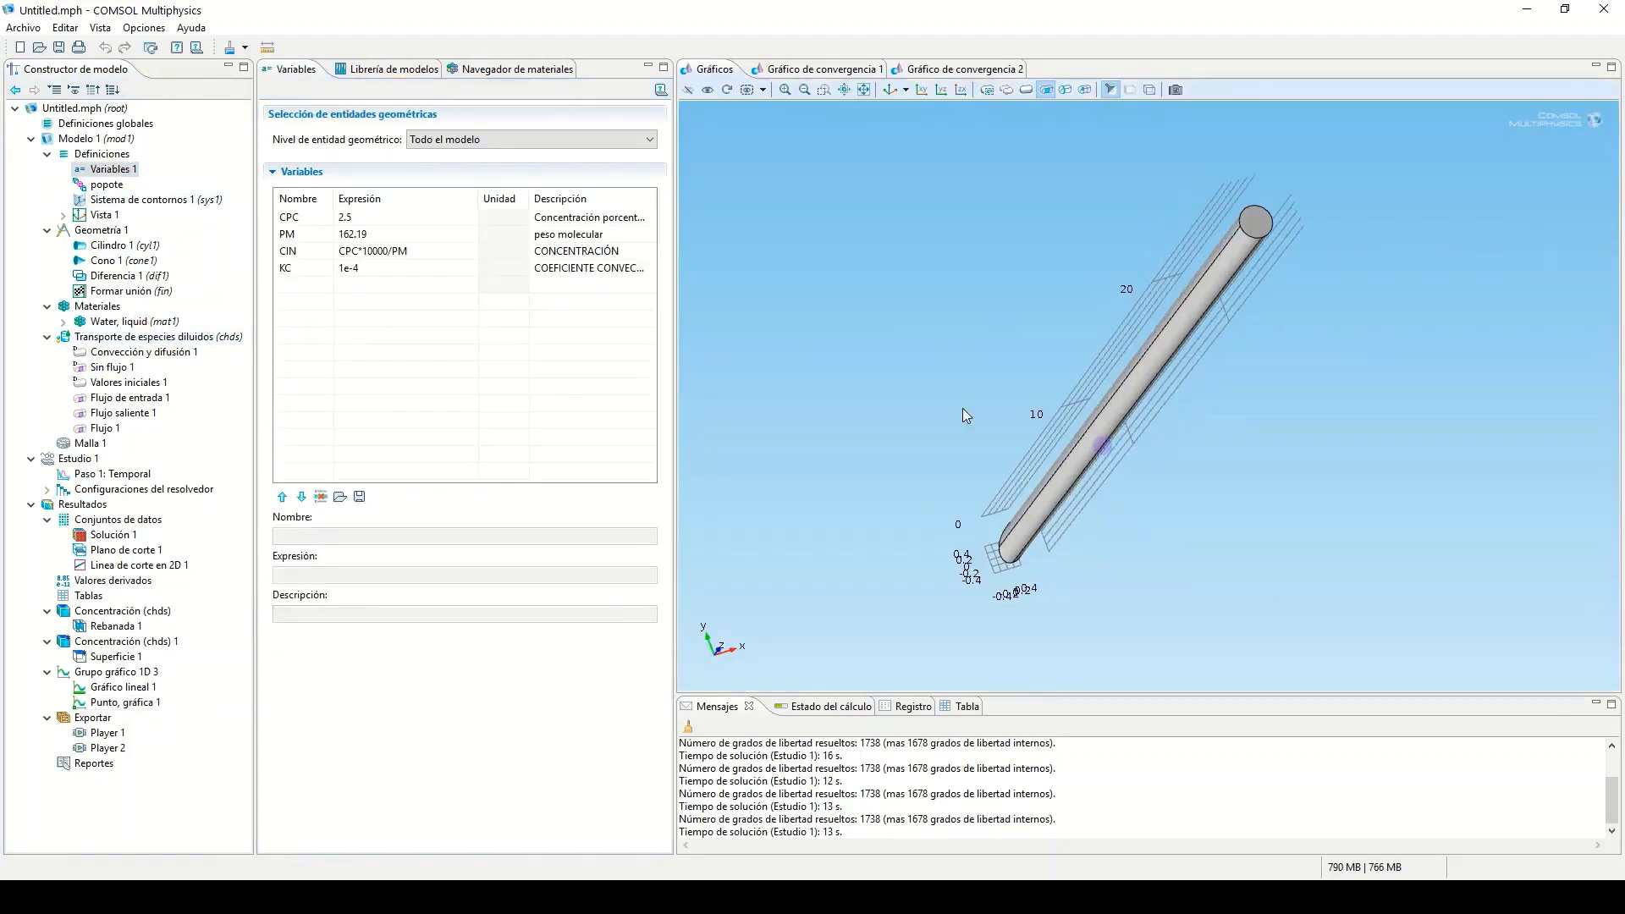
{"action": "left_click", "coordinate": [342, 218]}
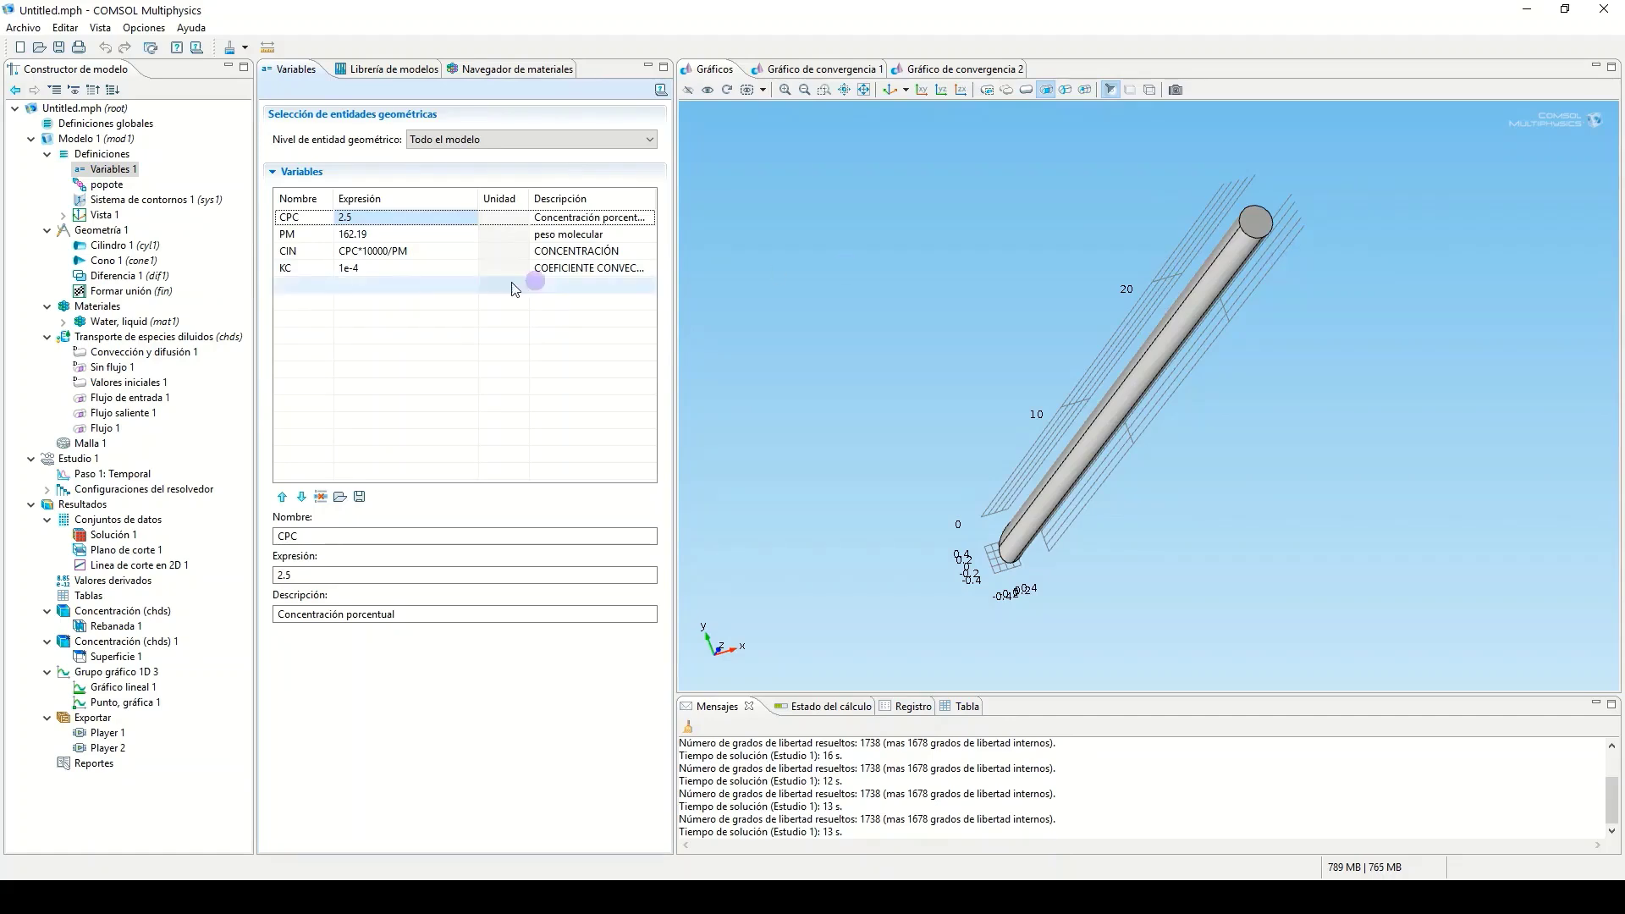
{"action": "left_click", "coordinate": [123, 552]}
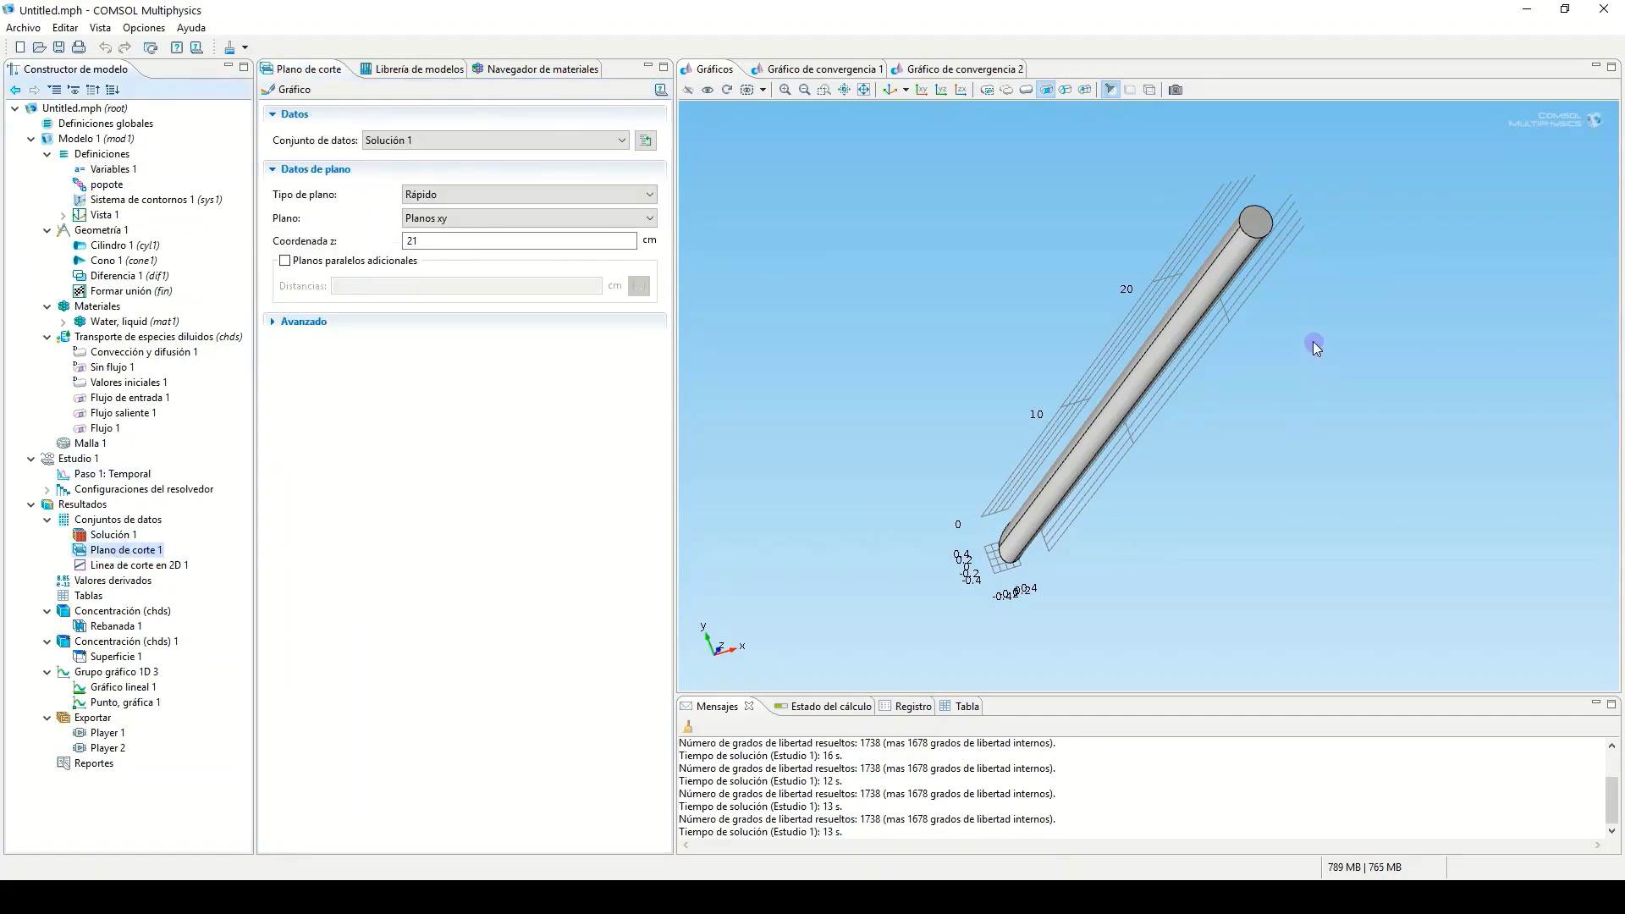
{"action": "left_click", "coordinate": [281, 89]}
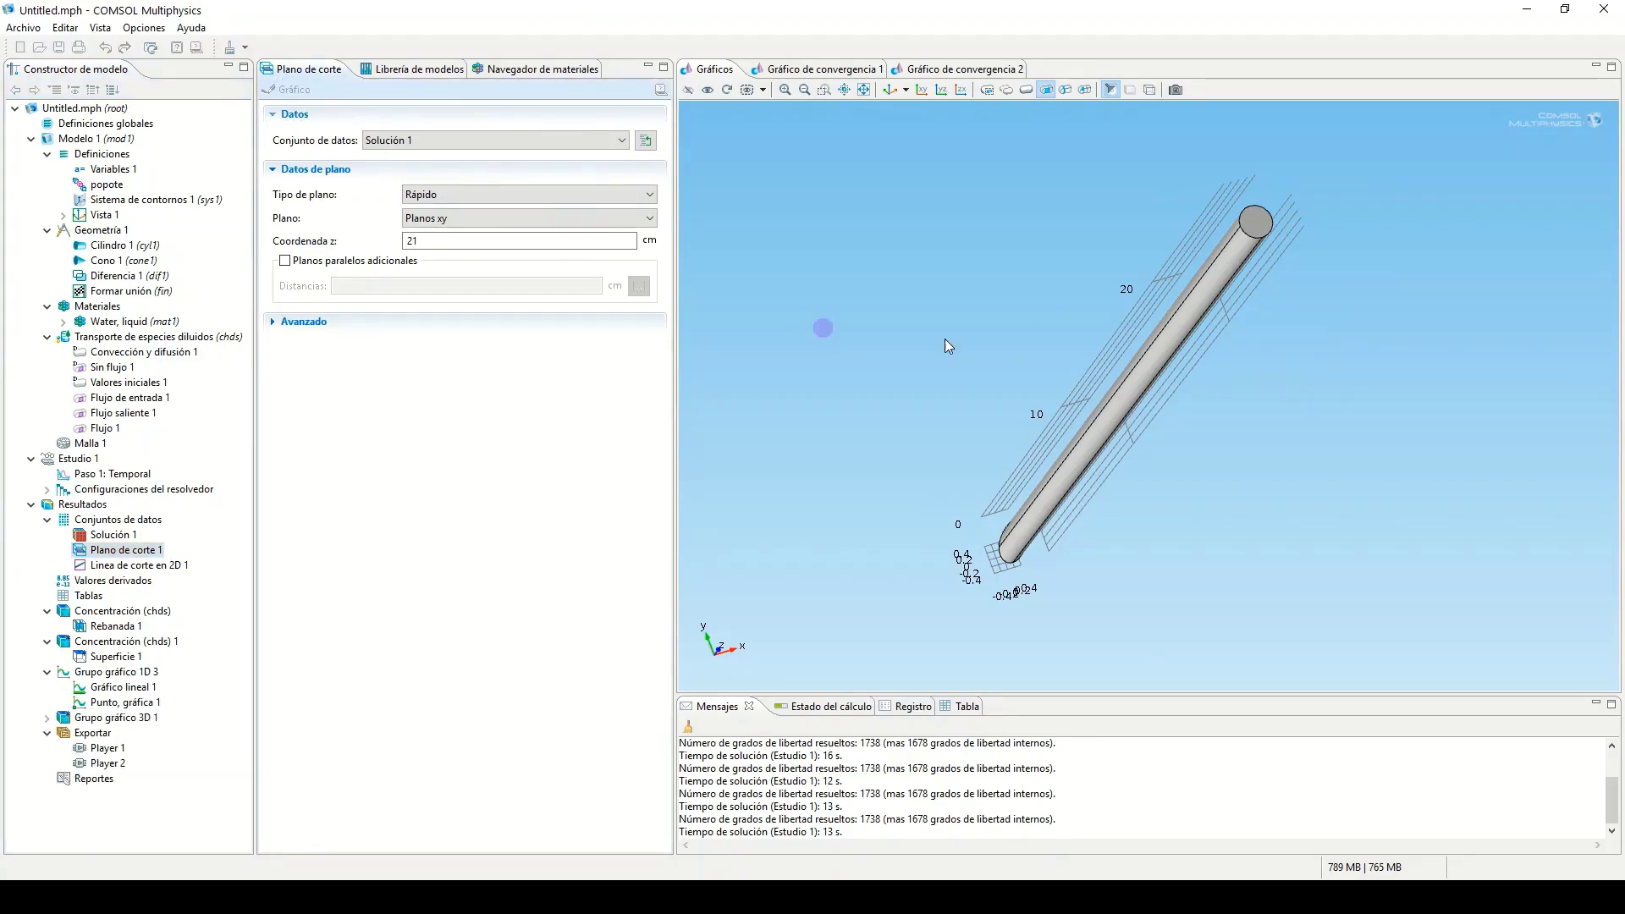
{"action": "left_click_drag", "start_coordinate": [1168, 342], "coordinate": [1332, 302]}
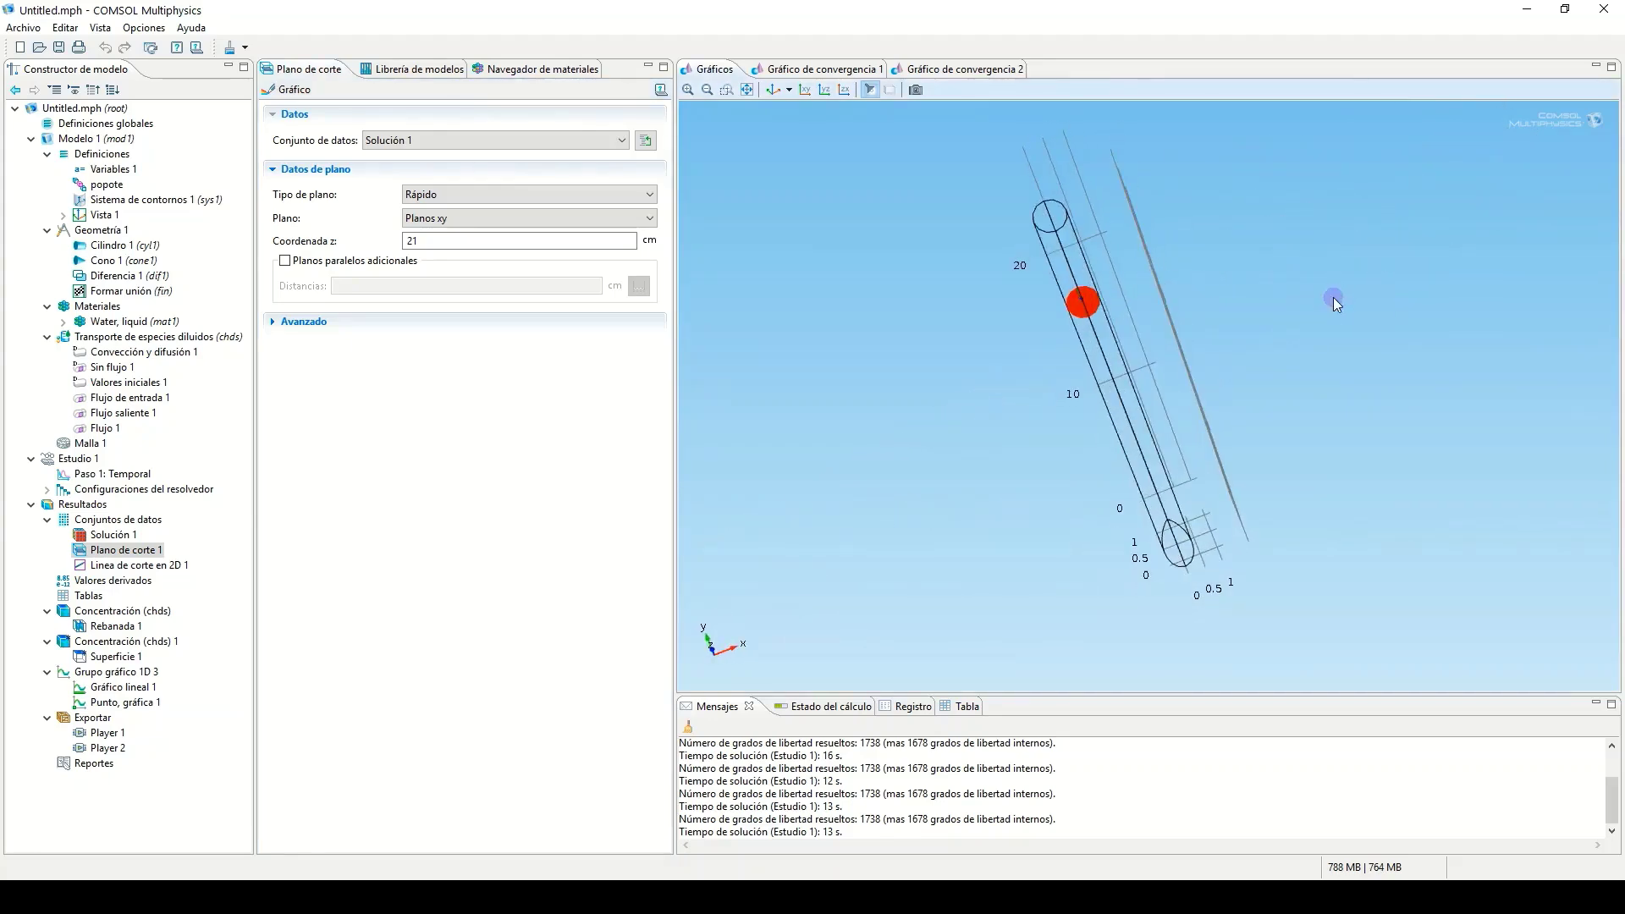
- Set the z-coordinate of Plano de corte 1 to 27 cm and plot the plane
{"action": "left_click", "coordinate": [434, 244]}
{"action": "mouse_move", "coordinate": [433, 244]}
{"action": "left_mouse_down"}
{"action": "mouse_move", "coordinate": [383, 247]}
{"action": "mouse_move", "coordinate": [404, 246]}
{"action": "left_mouse_up"}
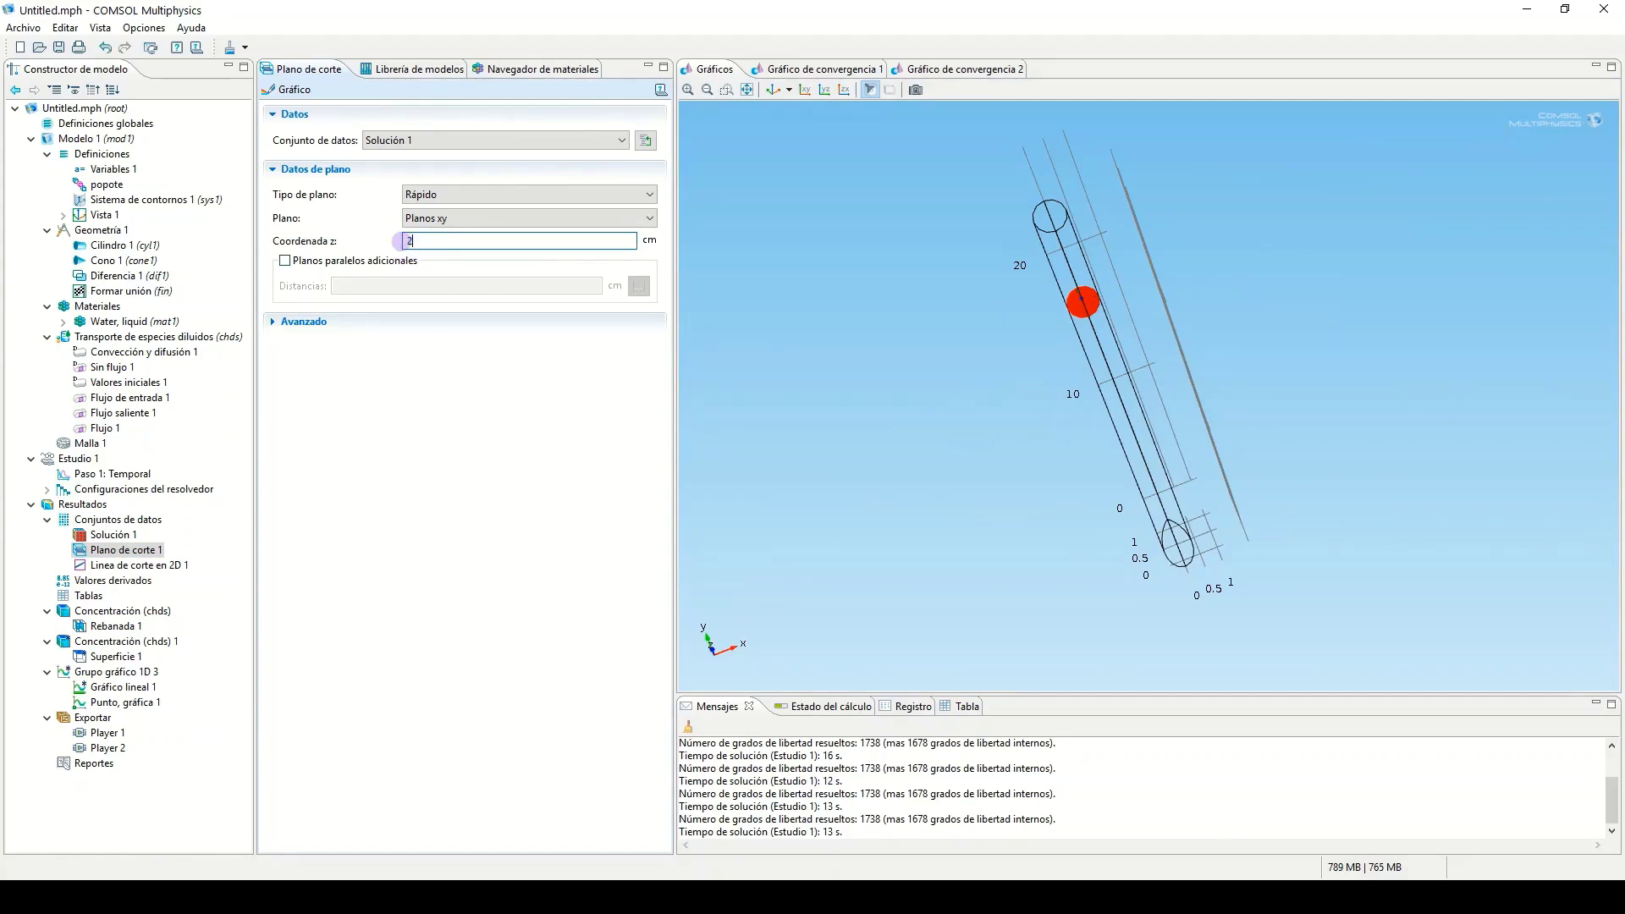
{"action": "type", "text": "7"}
{"action": "left_click", "coordinate": [286, 89]}
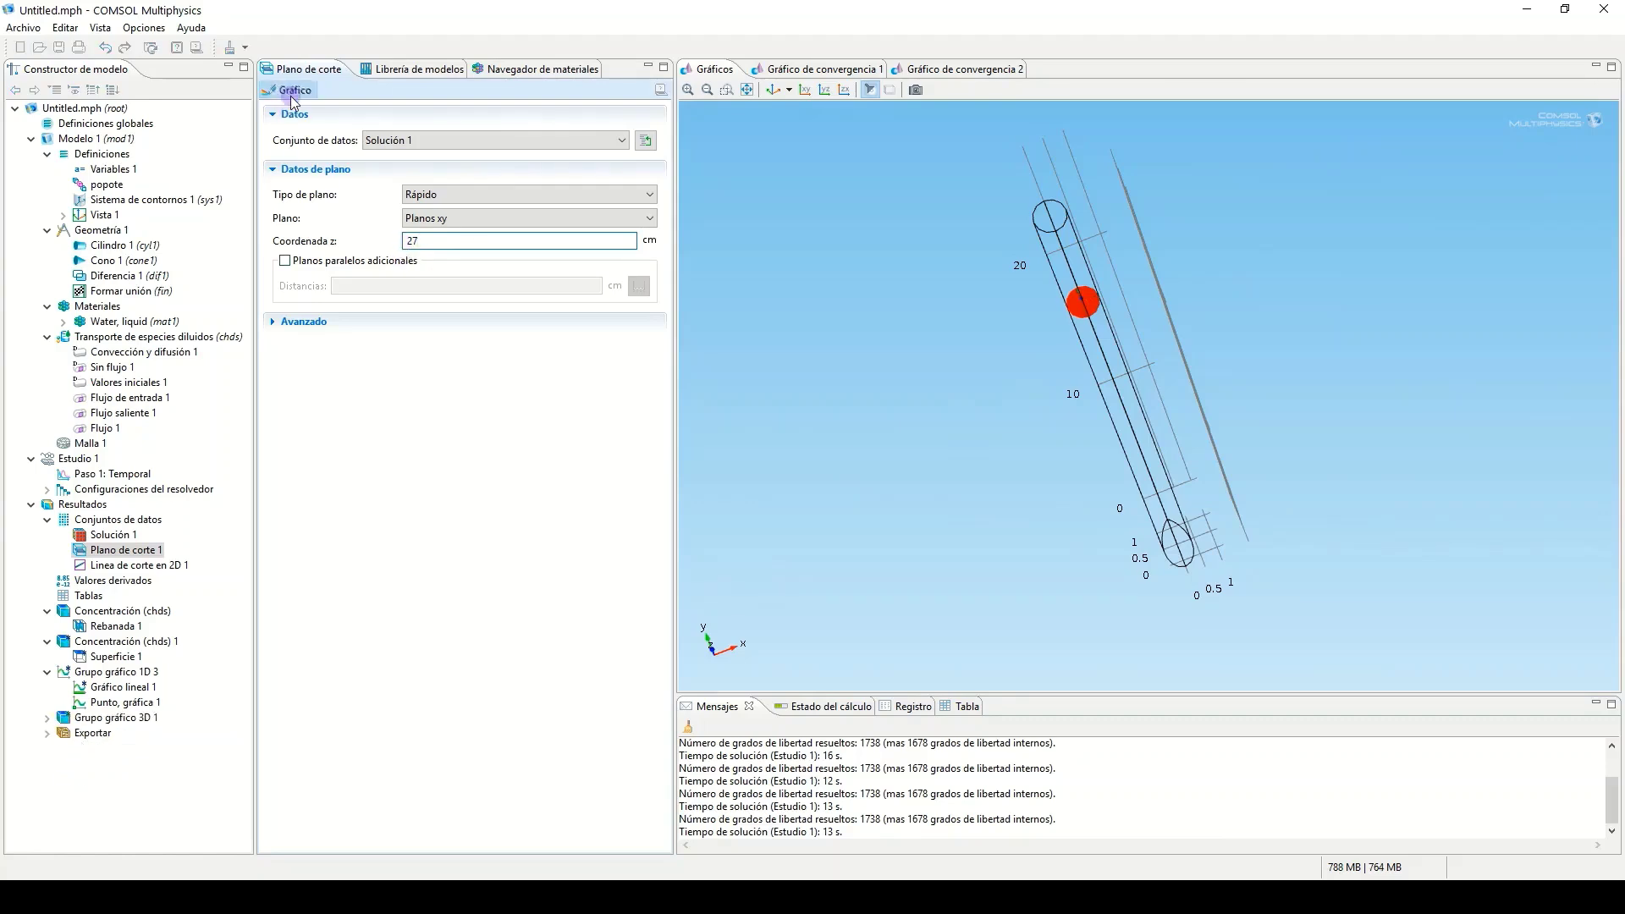
- Show the updated curves of the 1D plot group Grupo gráfico 1D 3
{"action": "left_click", "coordinate": [146, 688]}
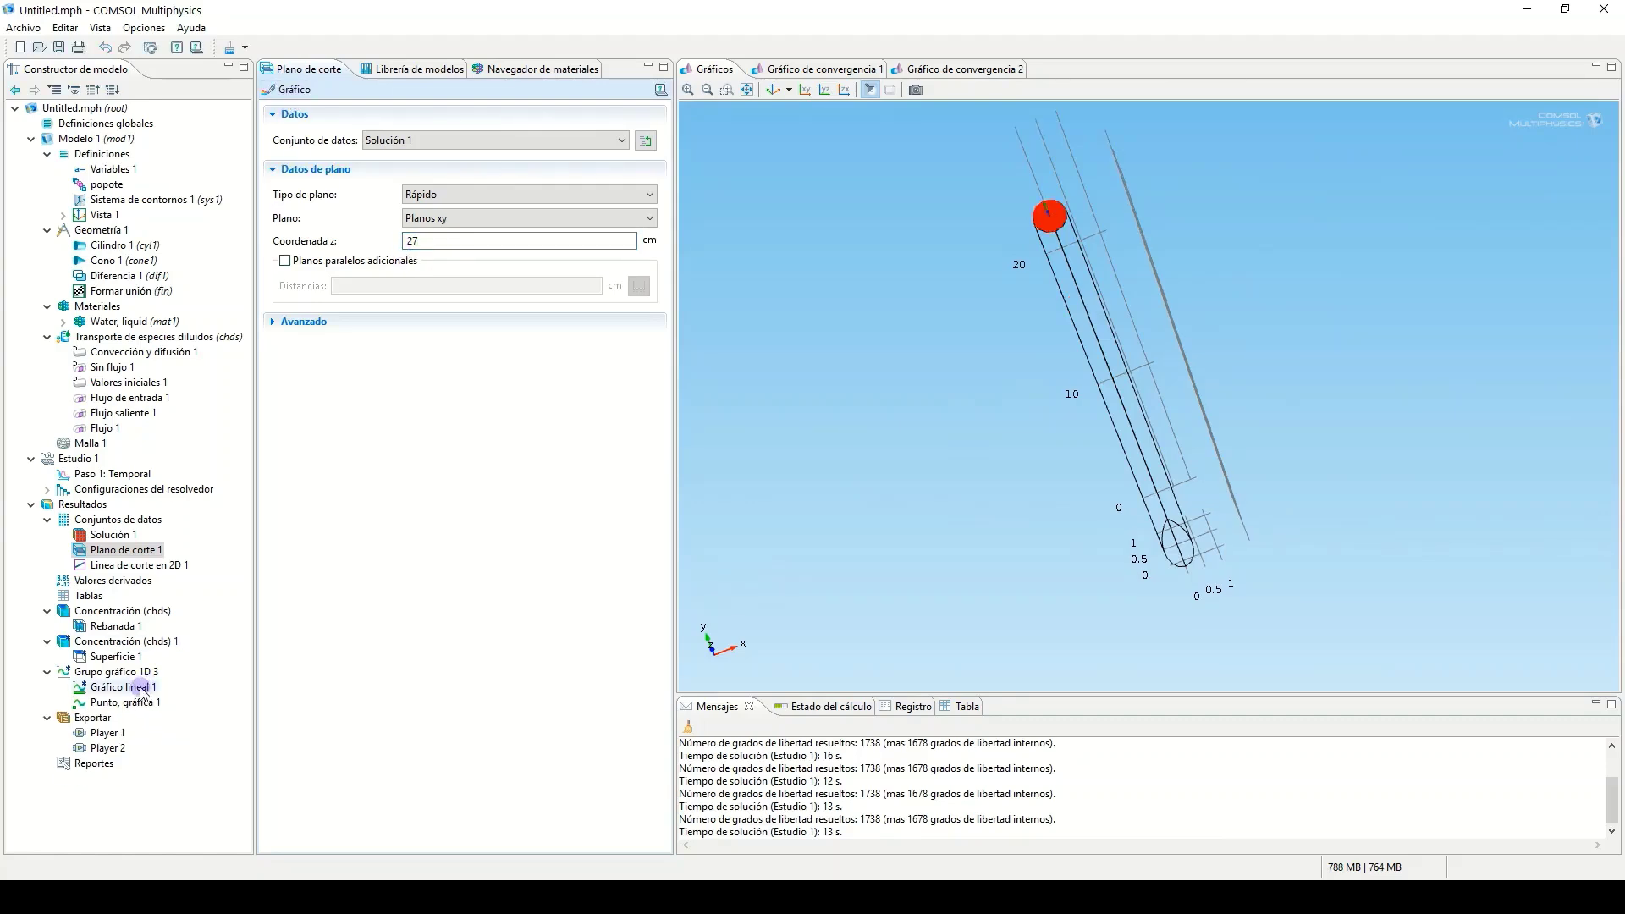
{"action": "left_click", "coordinate": [127, 673]}
{"action": "left_click", "coordinate": [324, 641]}
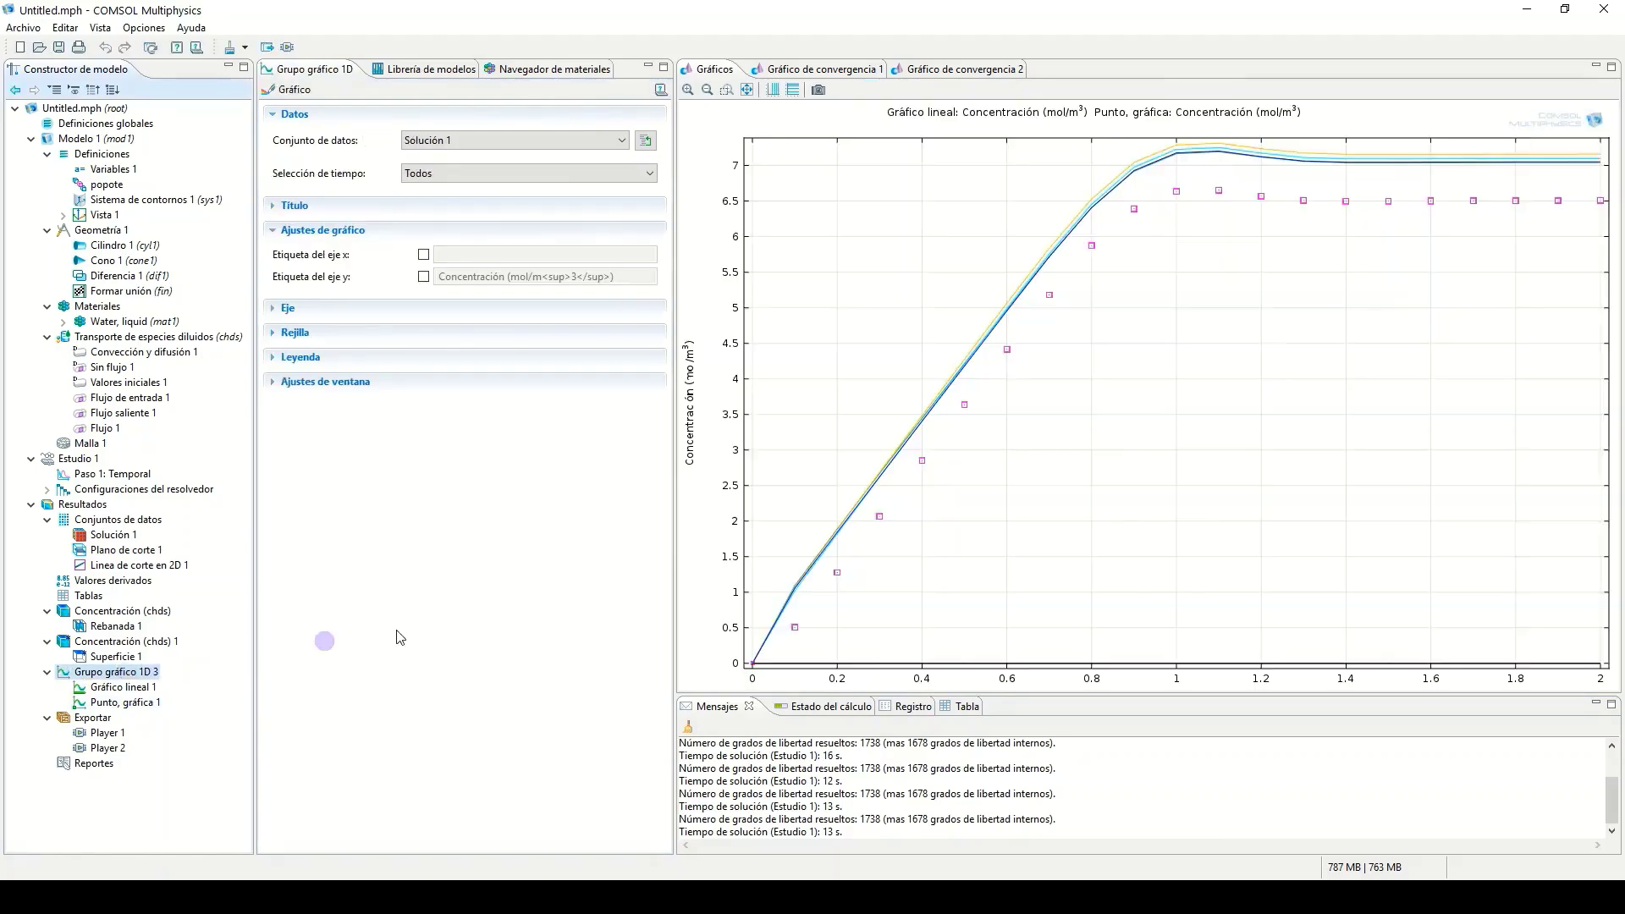